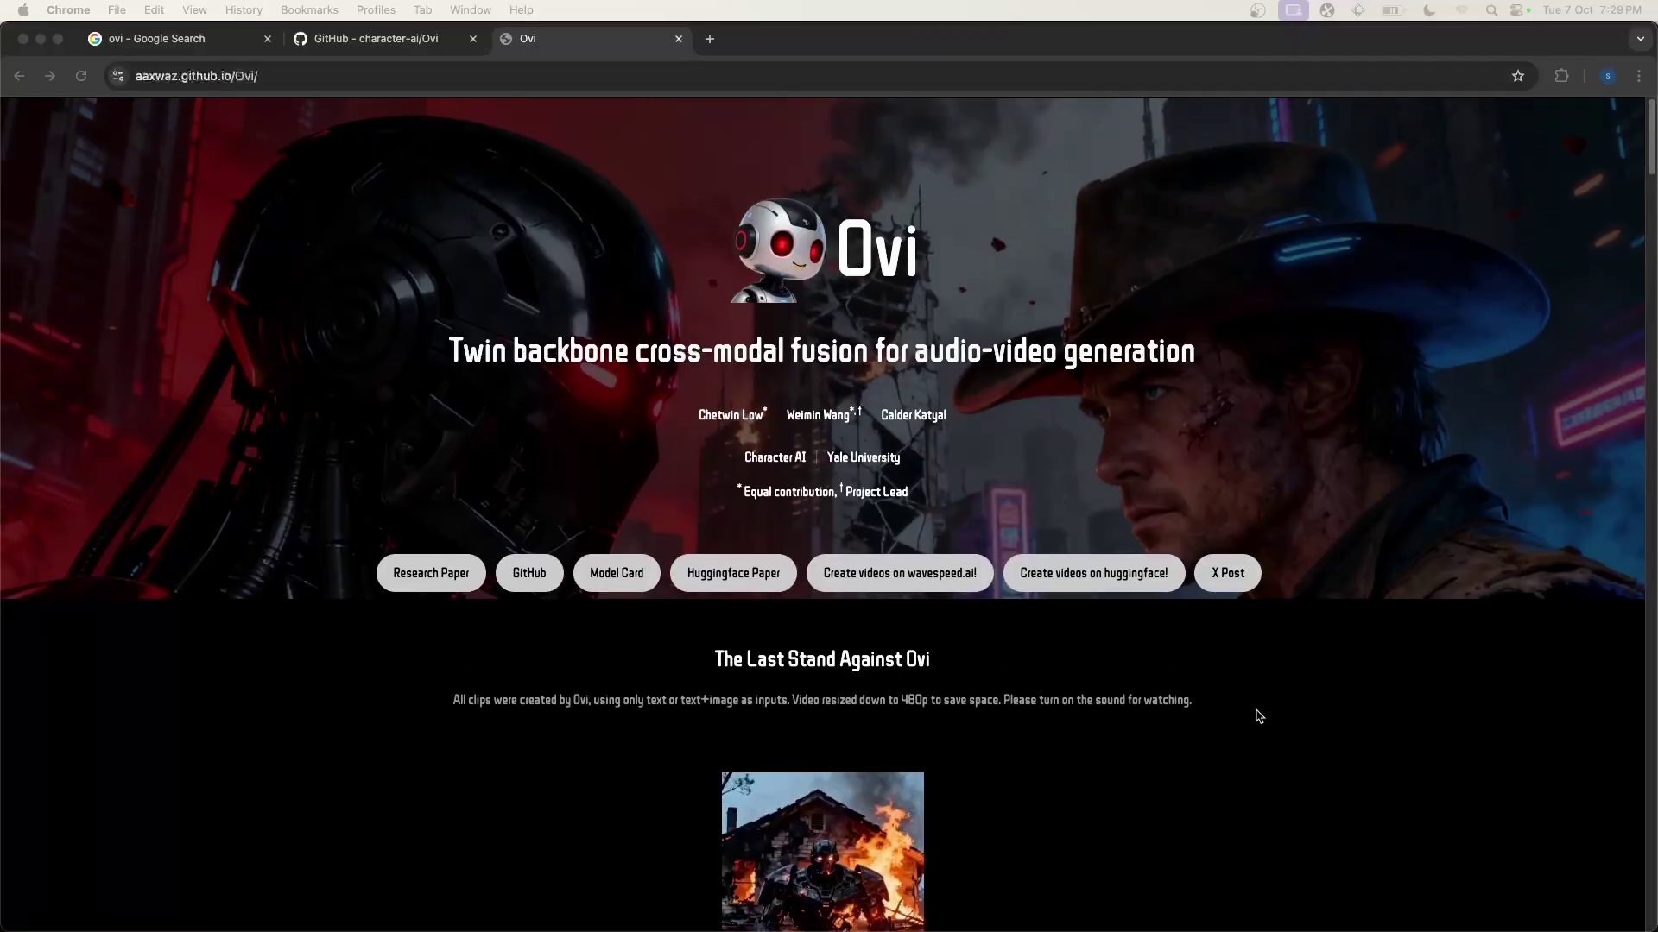
Scroll the Ovi project page describing twin-backbone cross-modal audio-video generation
scroll(1259, 717, "down", 1)
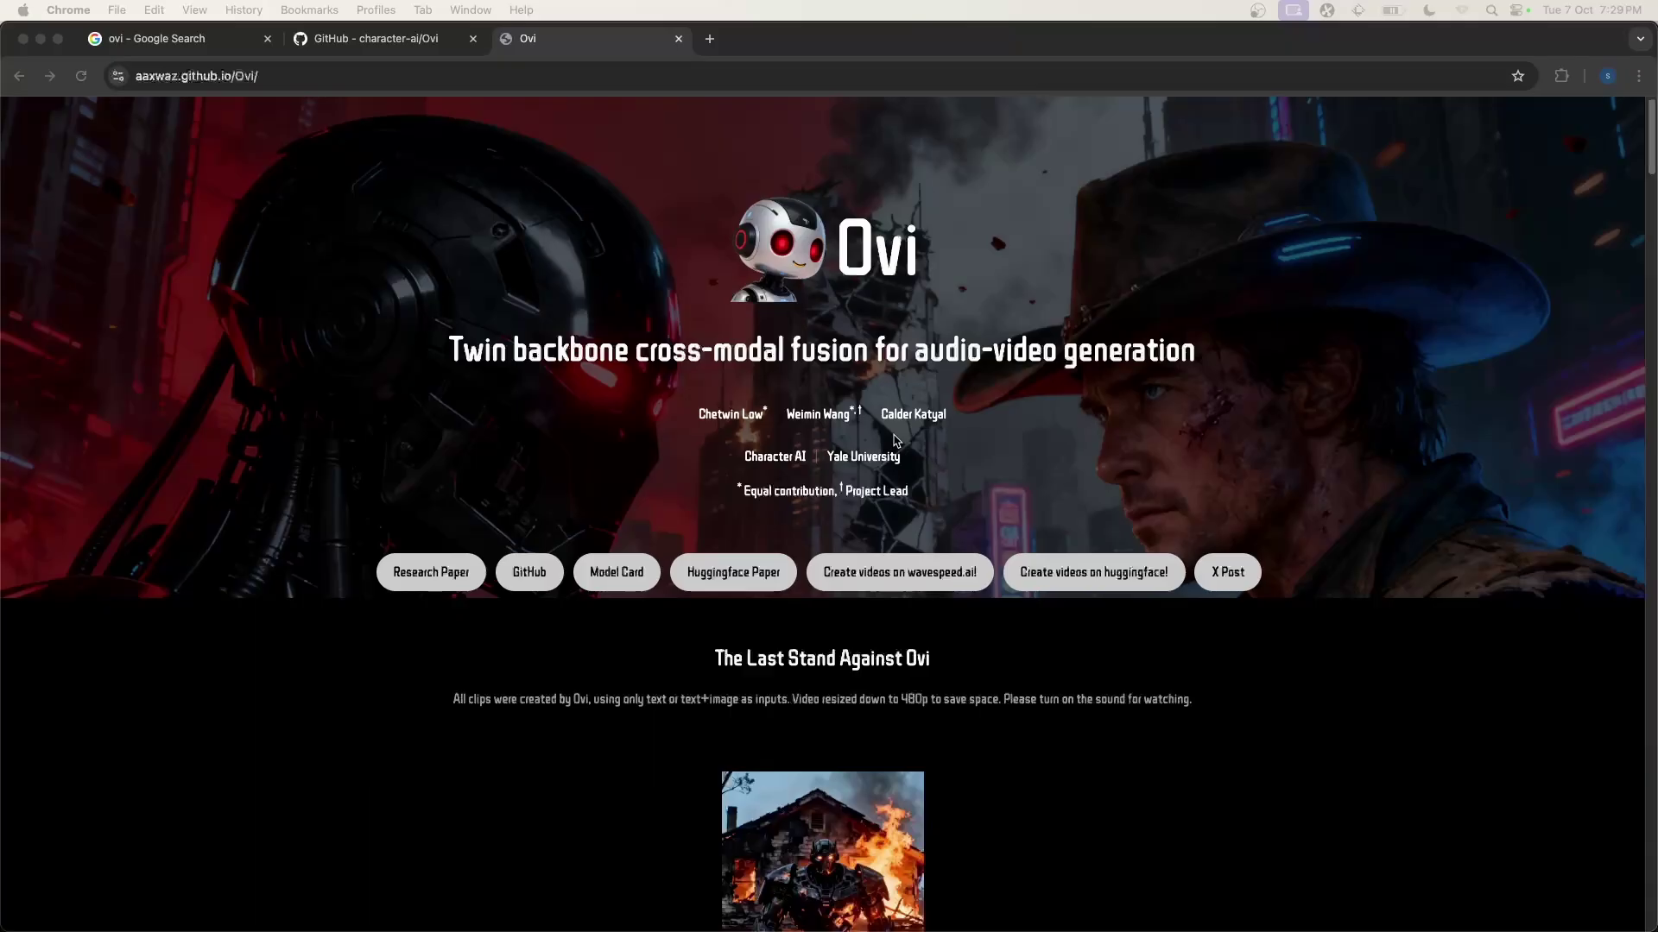
Play the first TI2AV sample video and the cafe sample video
scroll(895, 440, "down", 15)
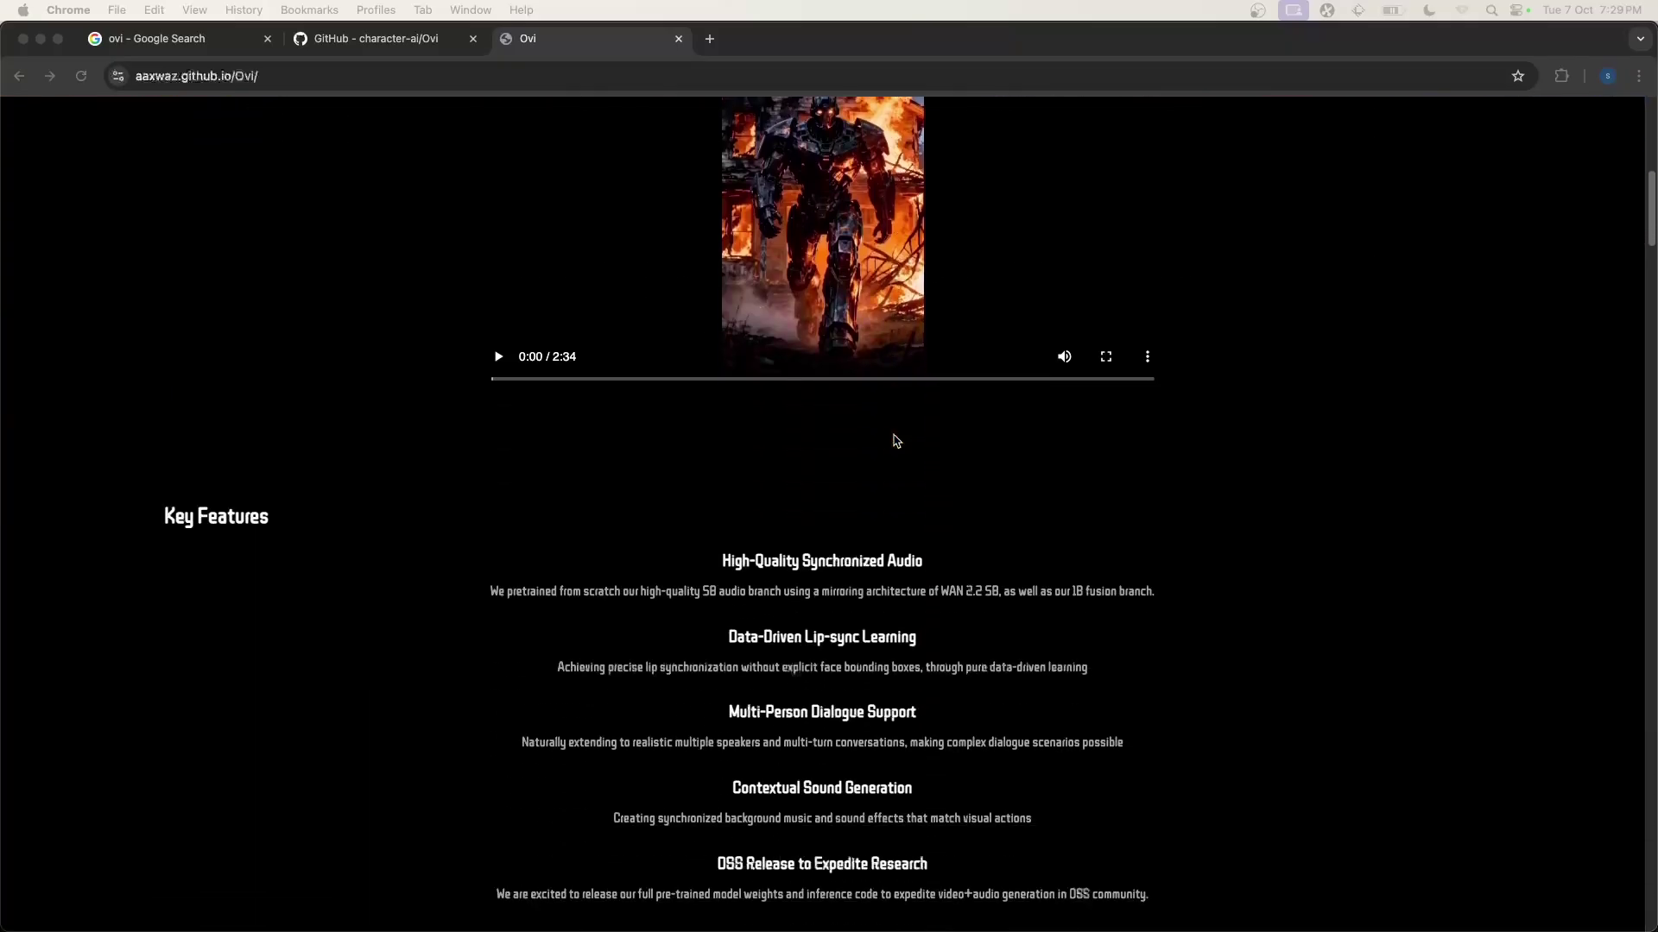
scroll(896, 440, "down", 2)
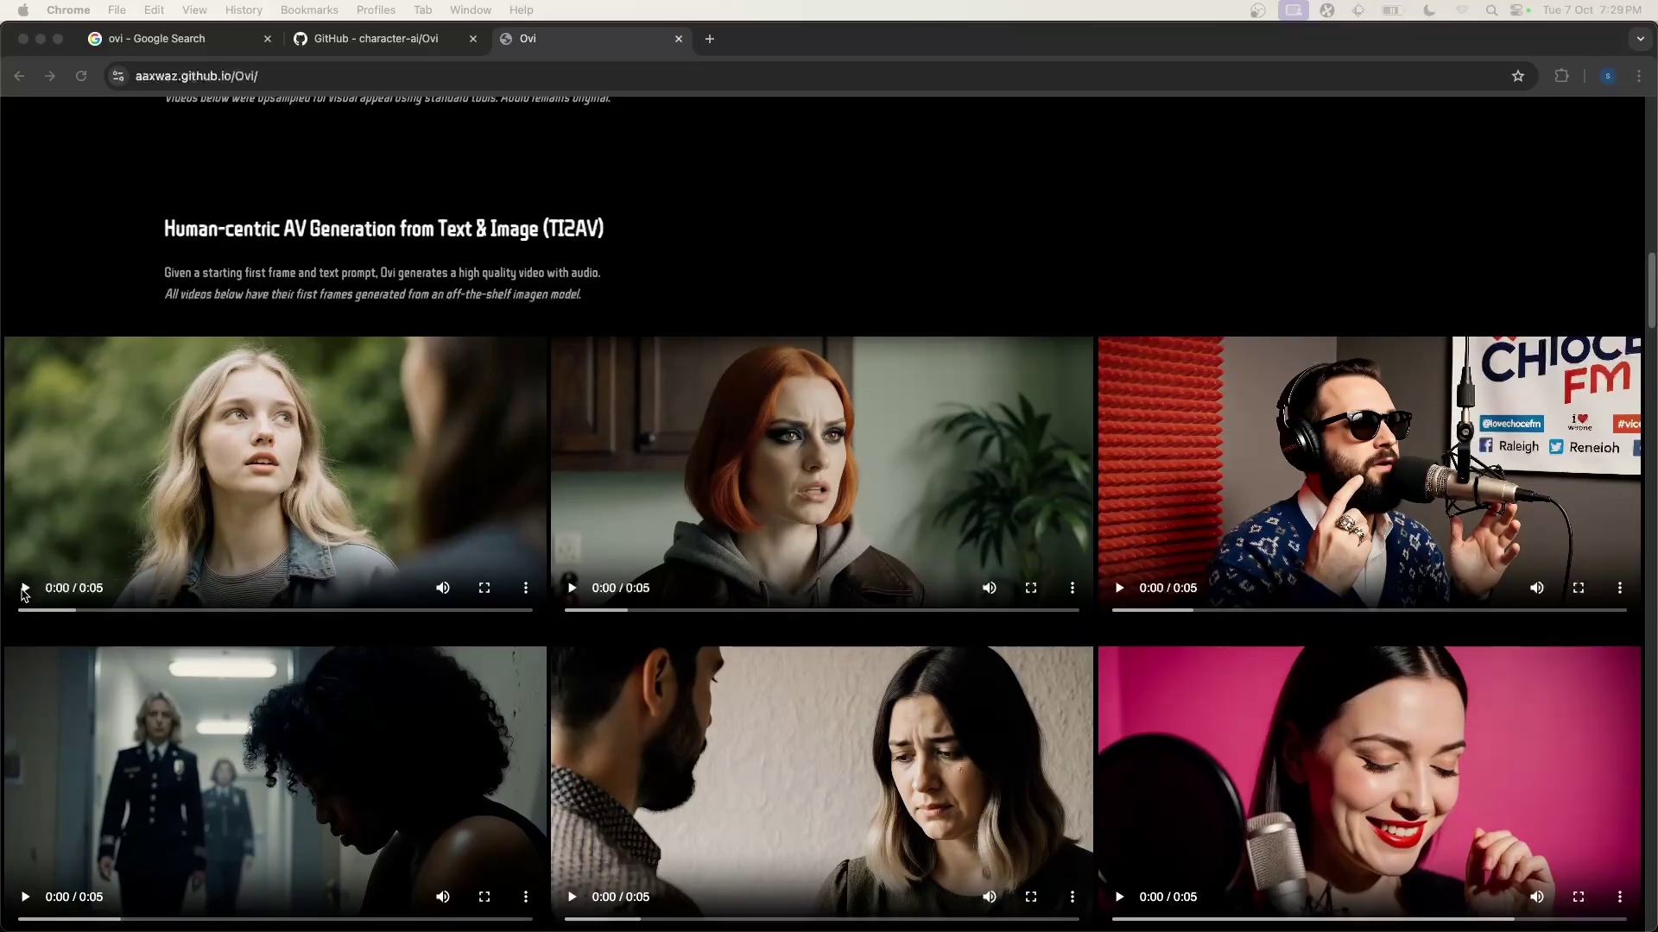
left_click(24, 589)
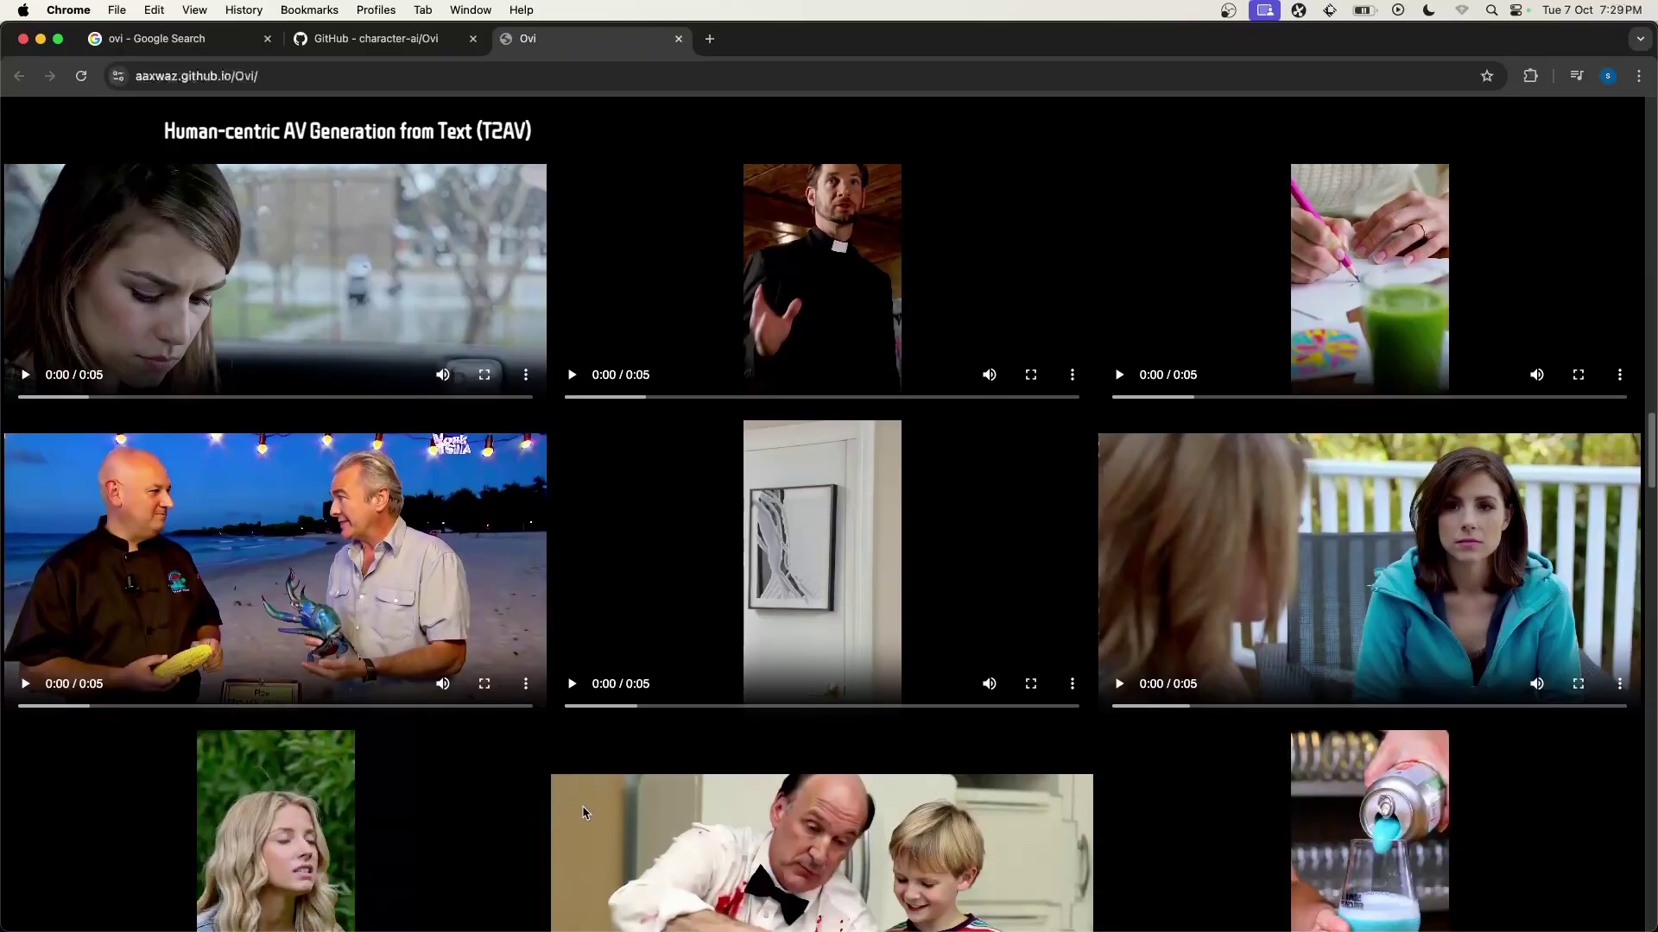
scroll(583, 811, "down", 10)
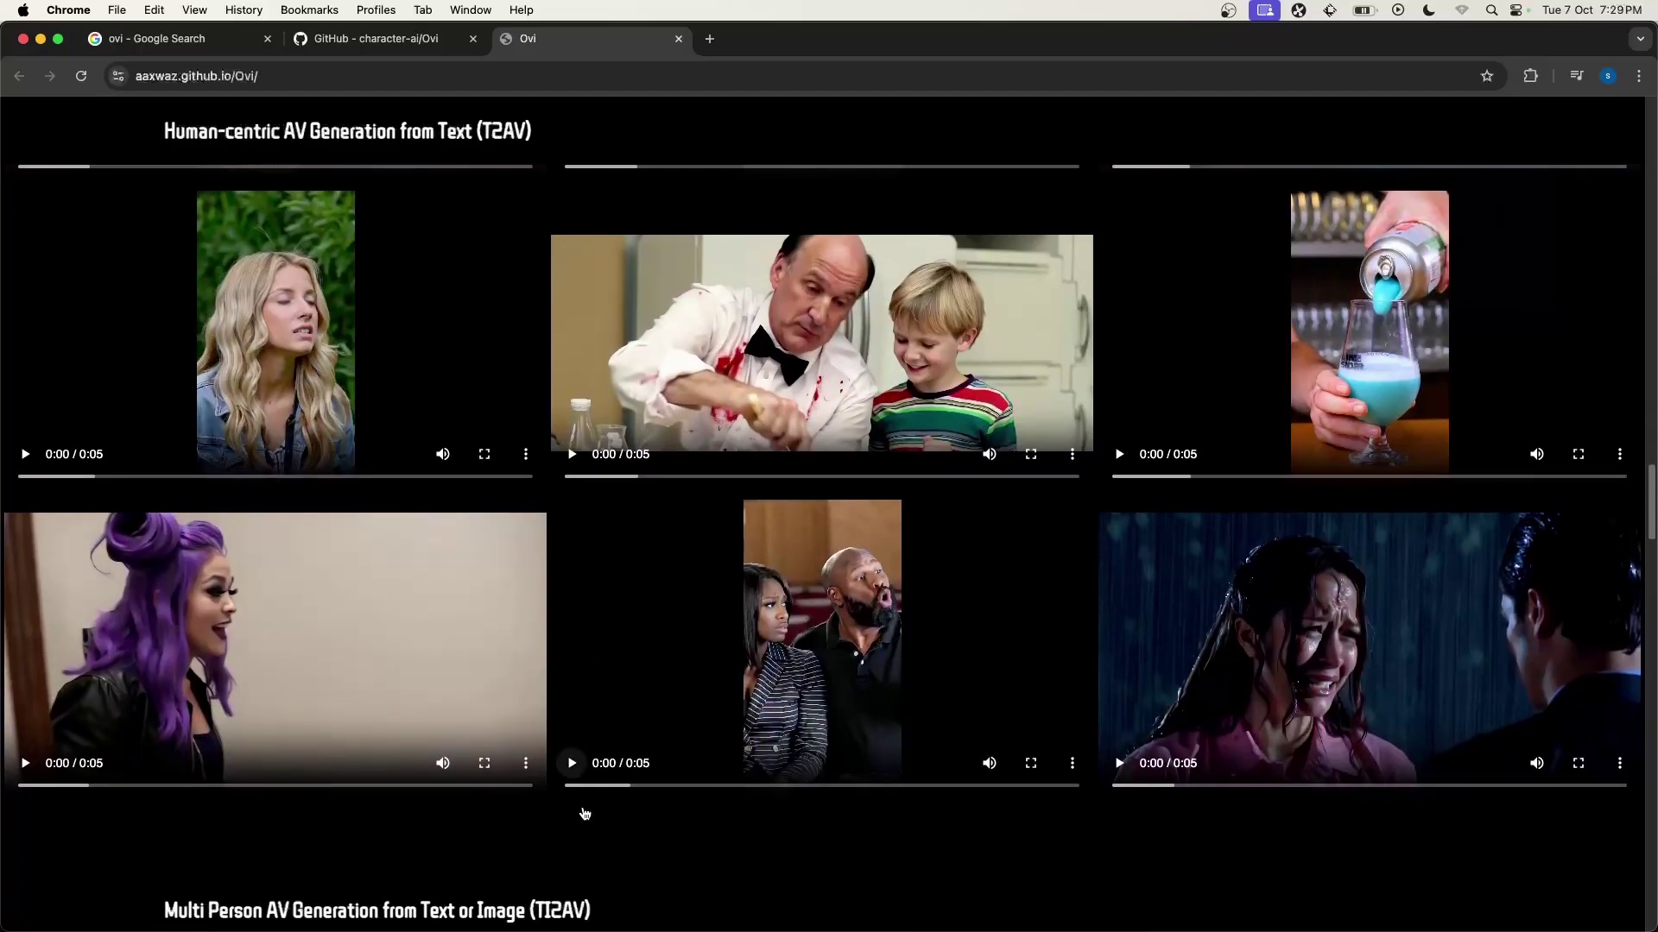
scroll(584, 811, "down", 10)
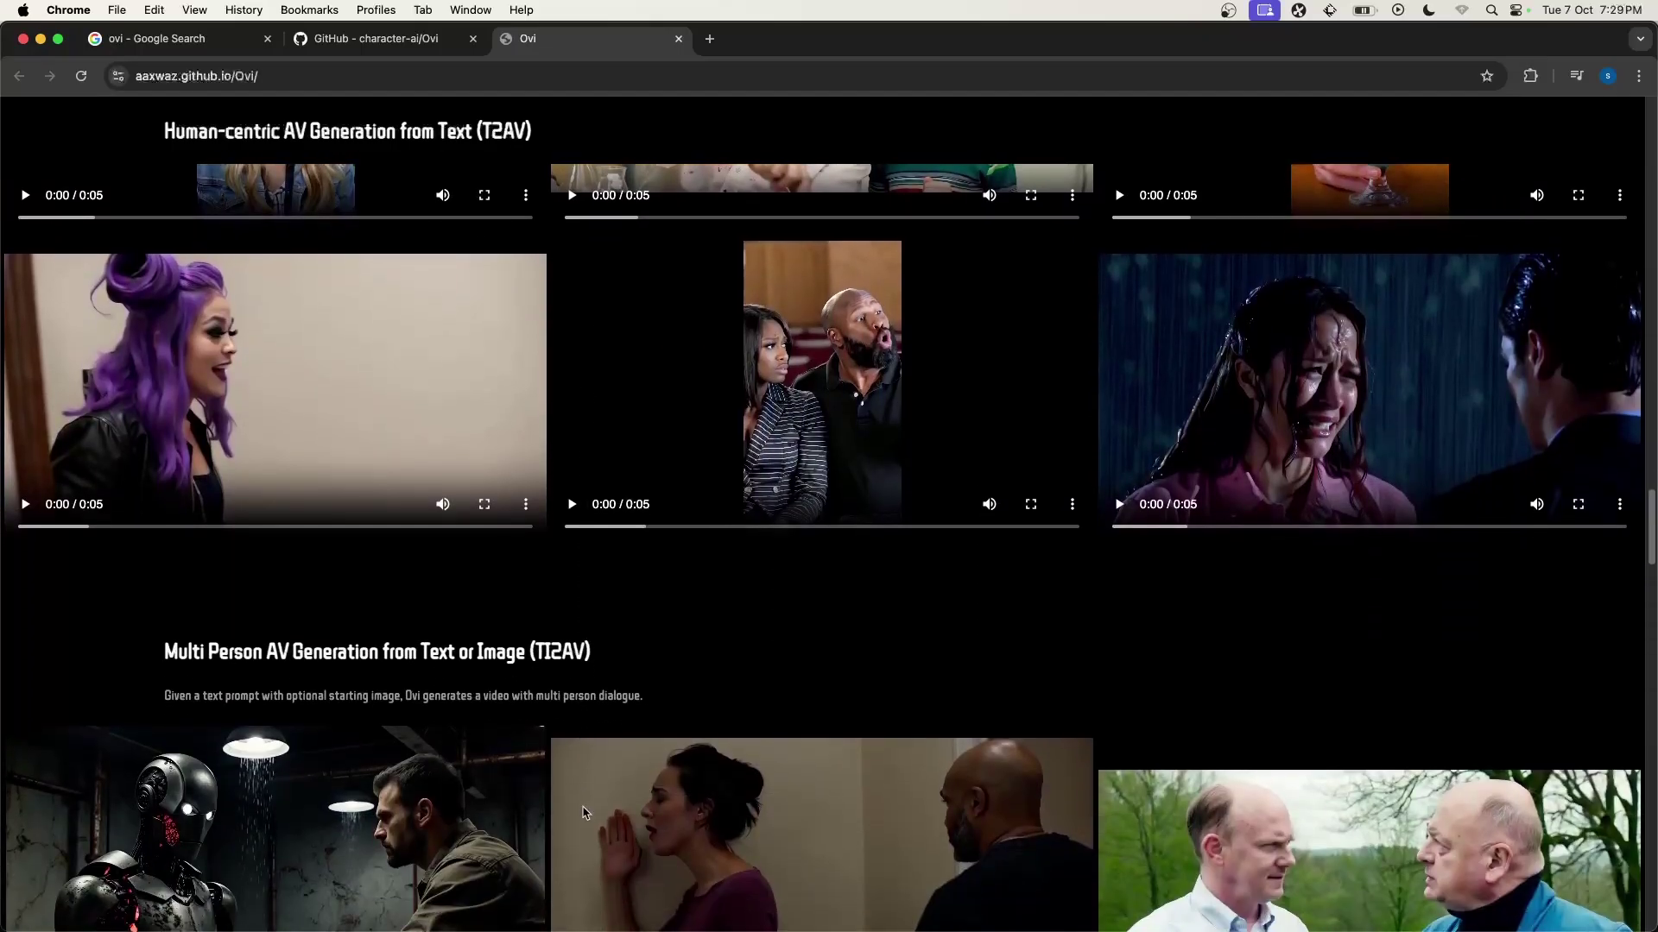
scroll(584, 812, "up", 10)
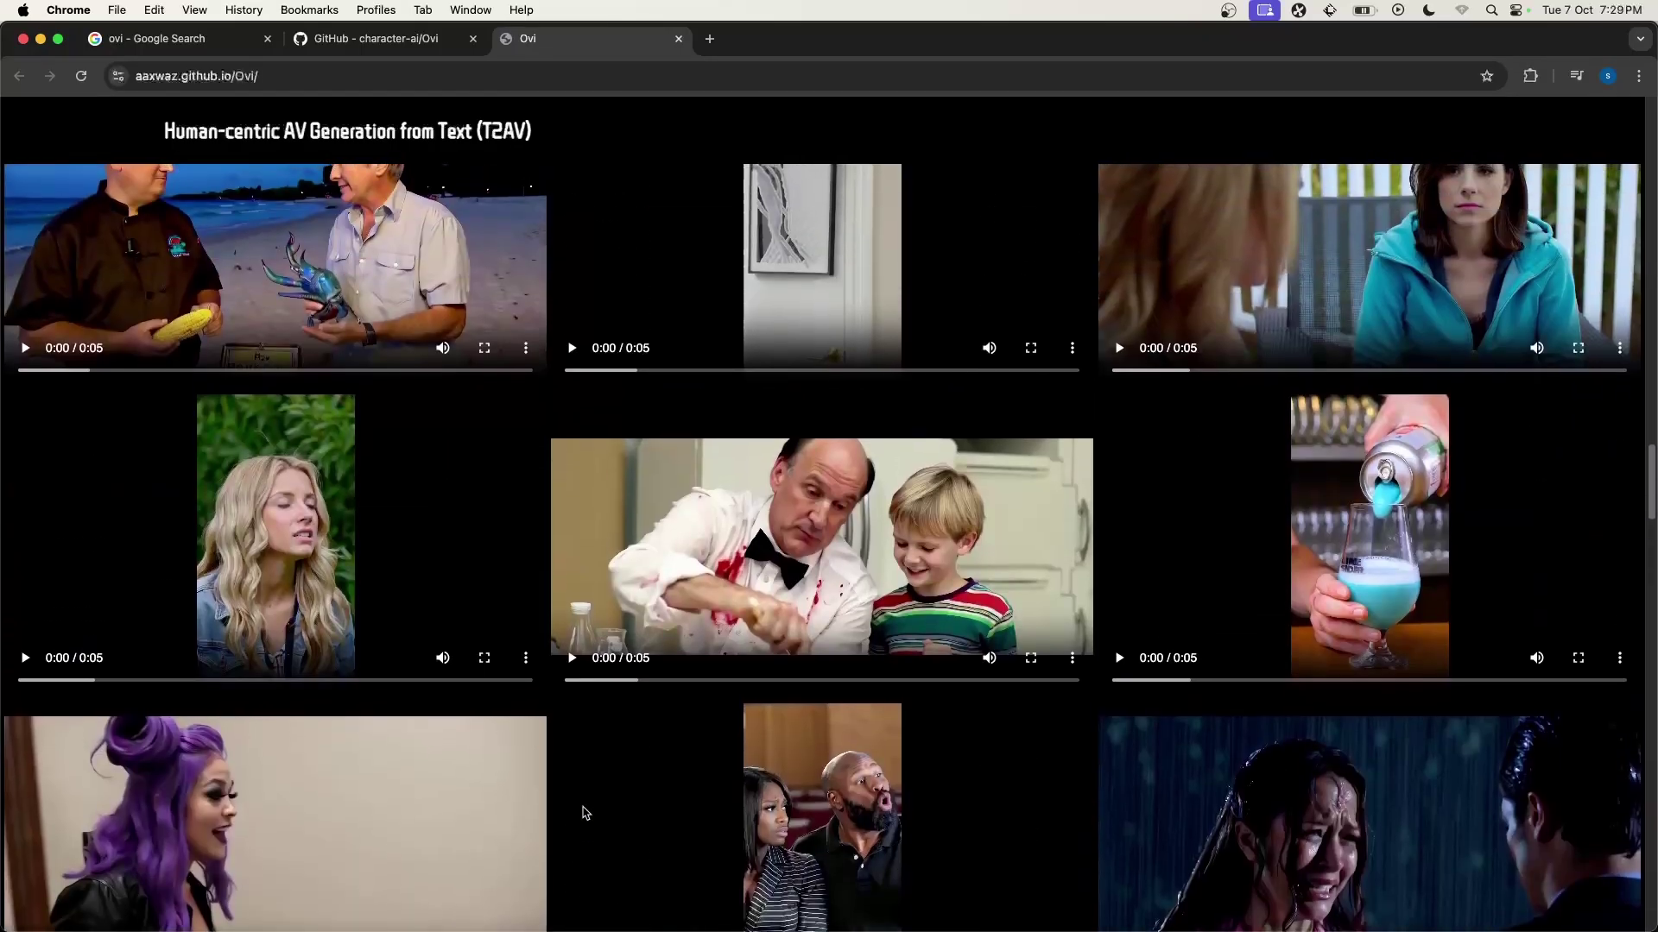
scroll(584, 811, "up", 10)
left_click(20, 668)
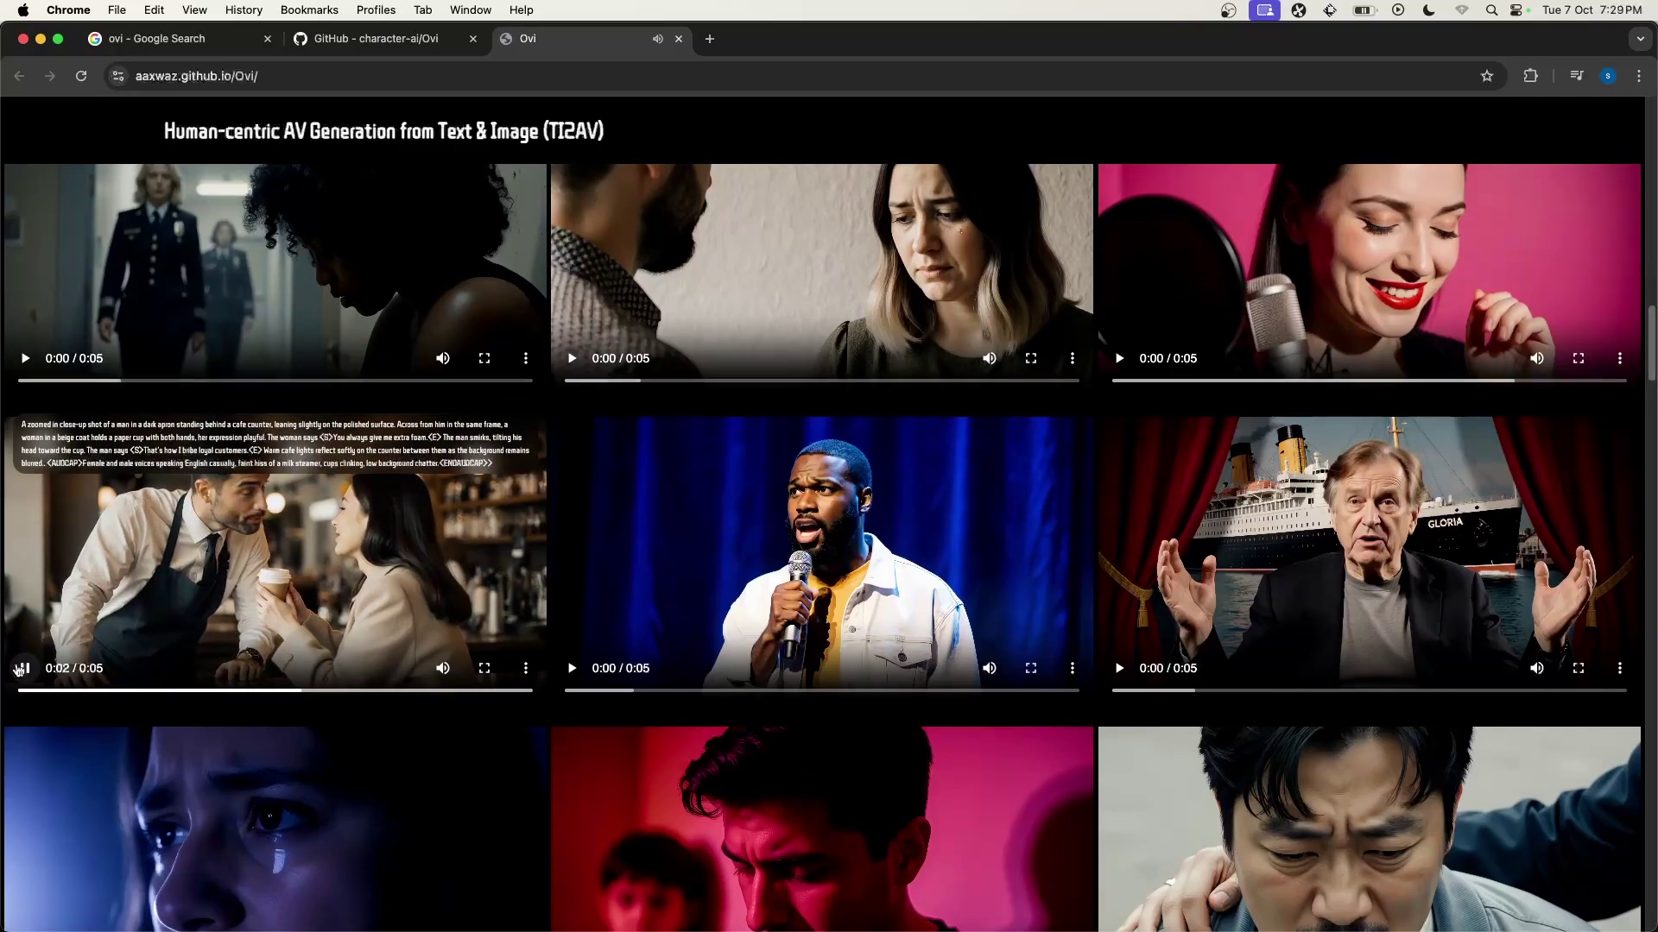
Play the robot interrogation multi-person clip and the skateboard sound-effect sample
scroll(19, 669, "down", 10)
left_click(25, 793)
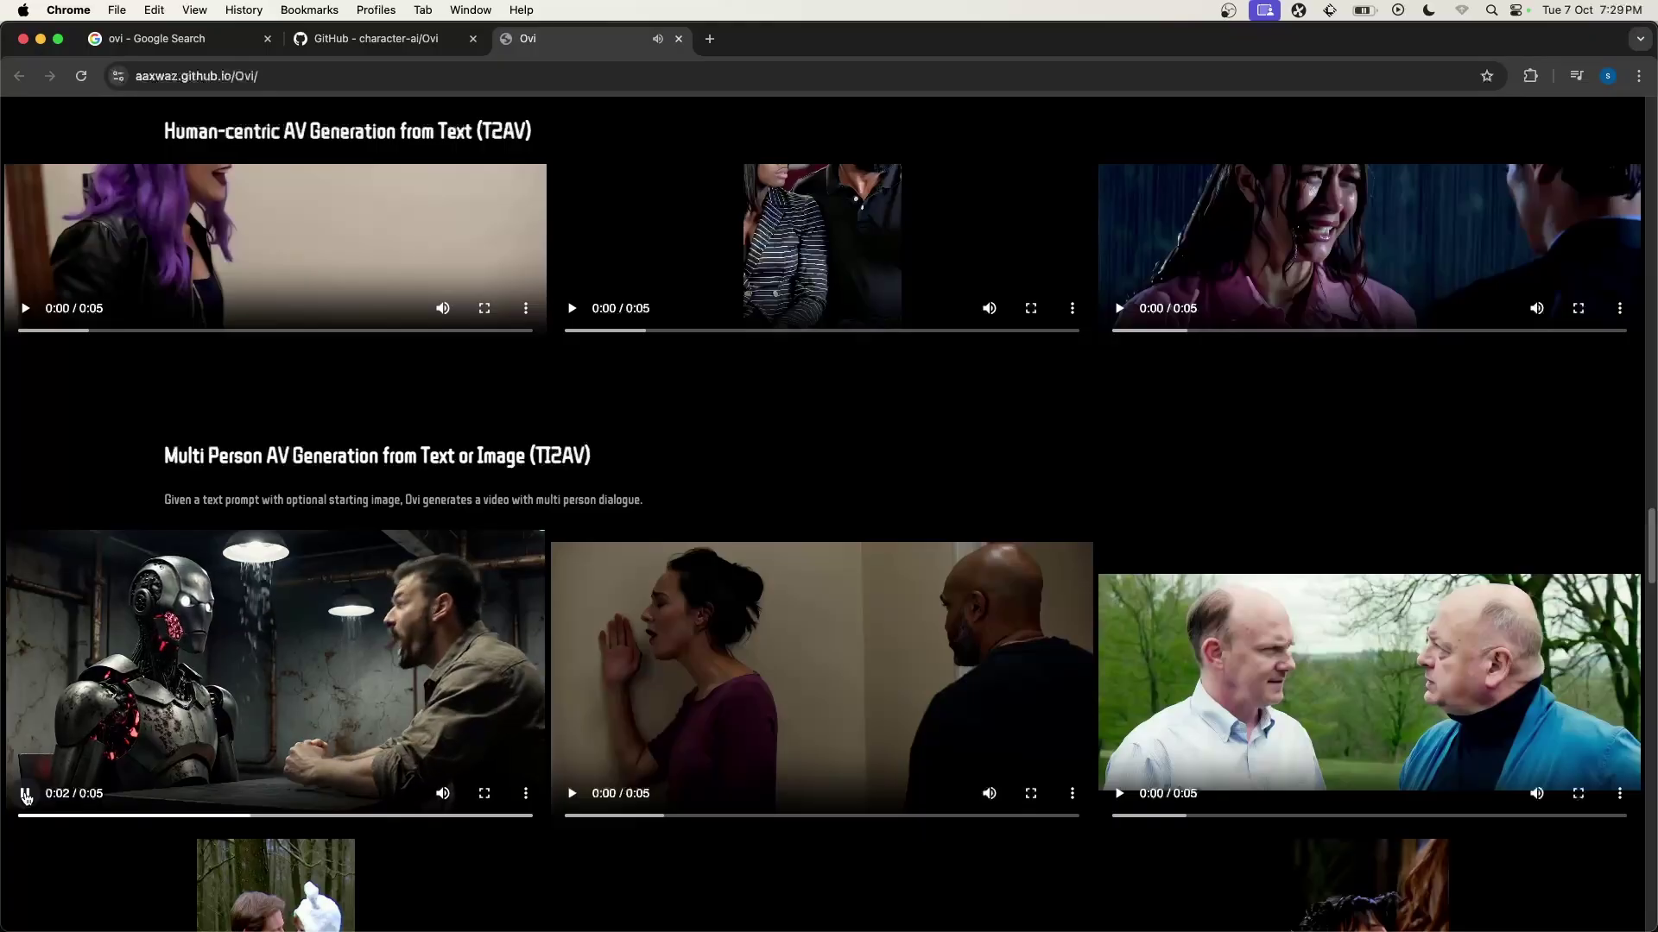
scroll(25, 797, "down", 10)
left_click(23, 546)
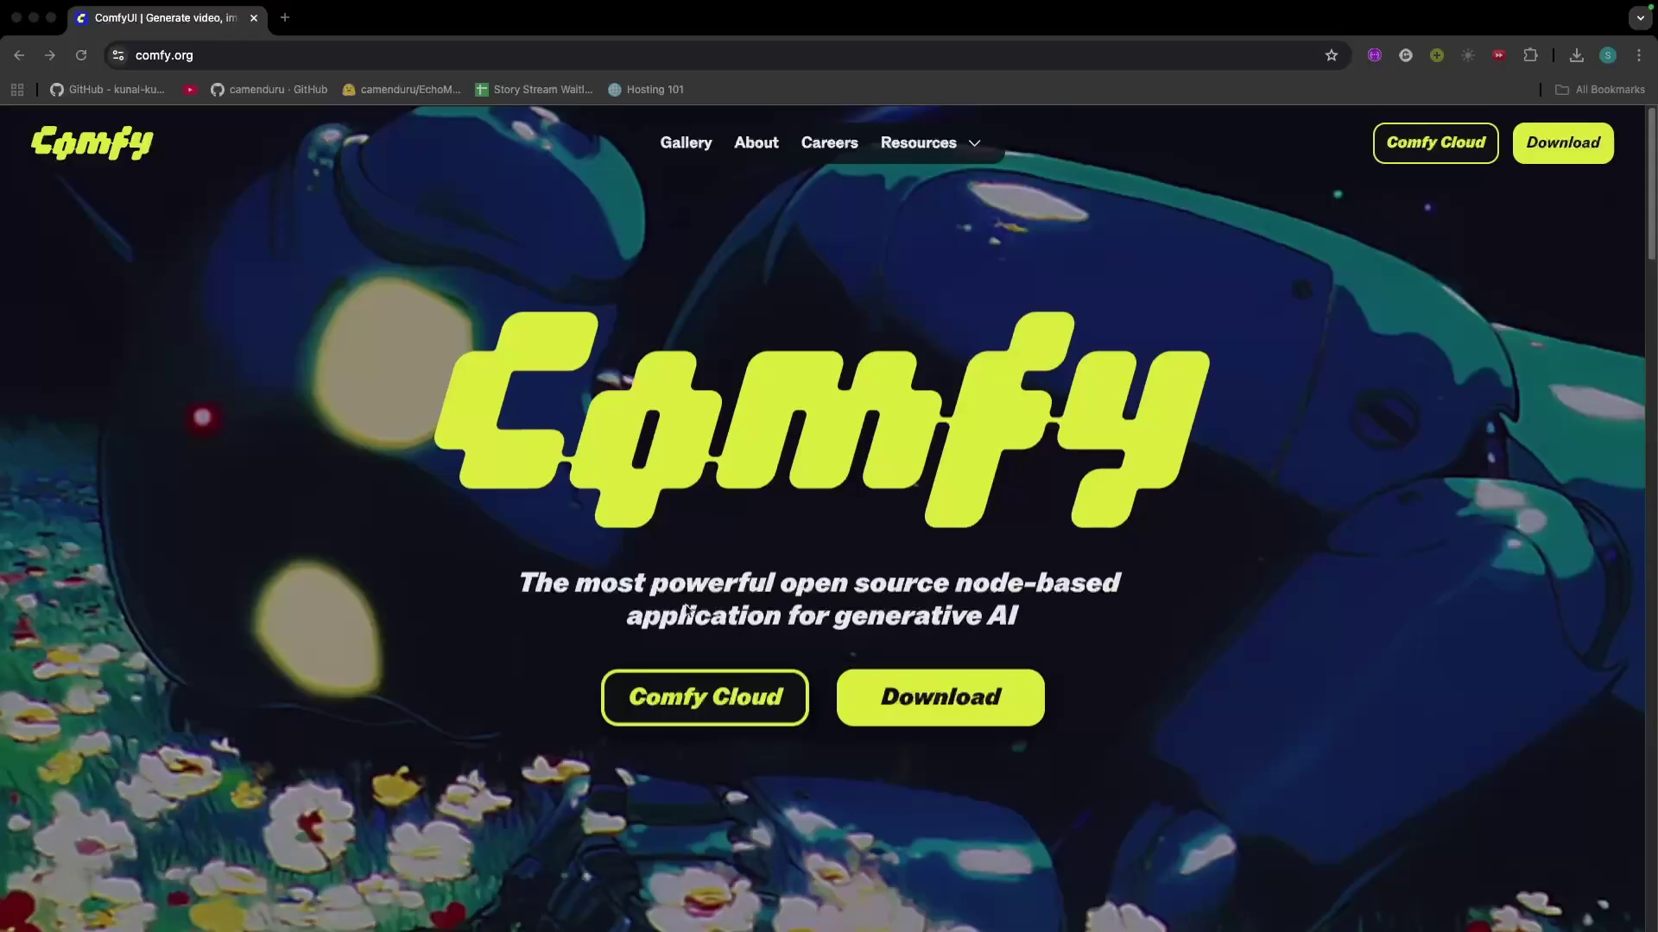
scroll(688, 612, "down", 10)
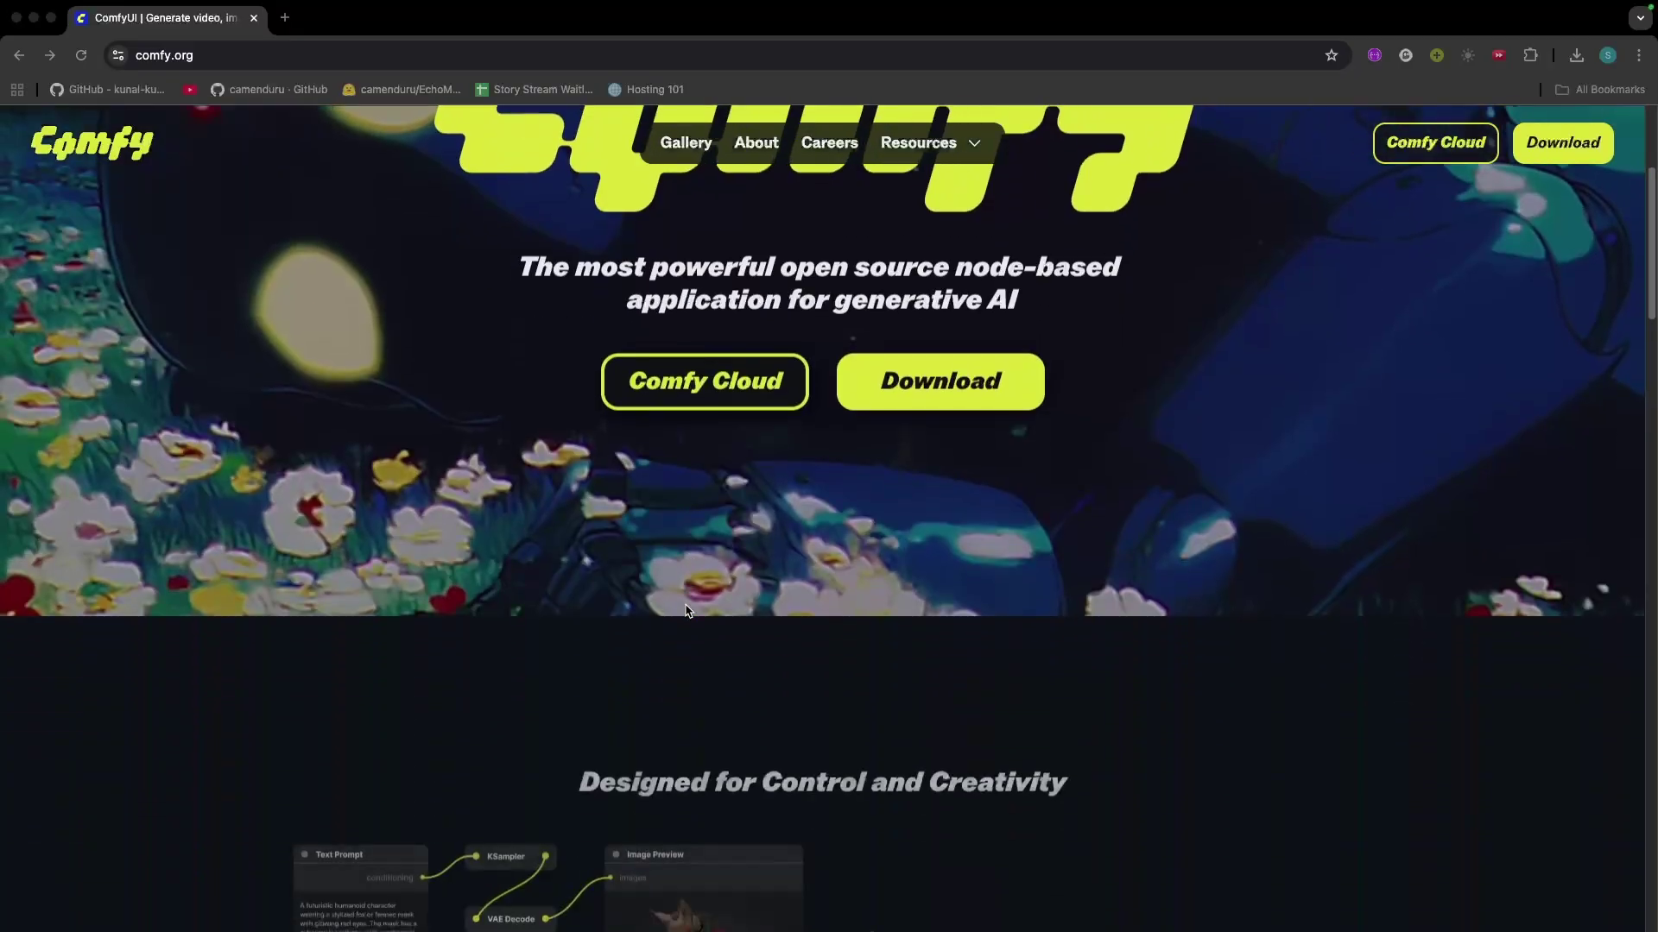
scroll(688, 612, "down", 15)
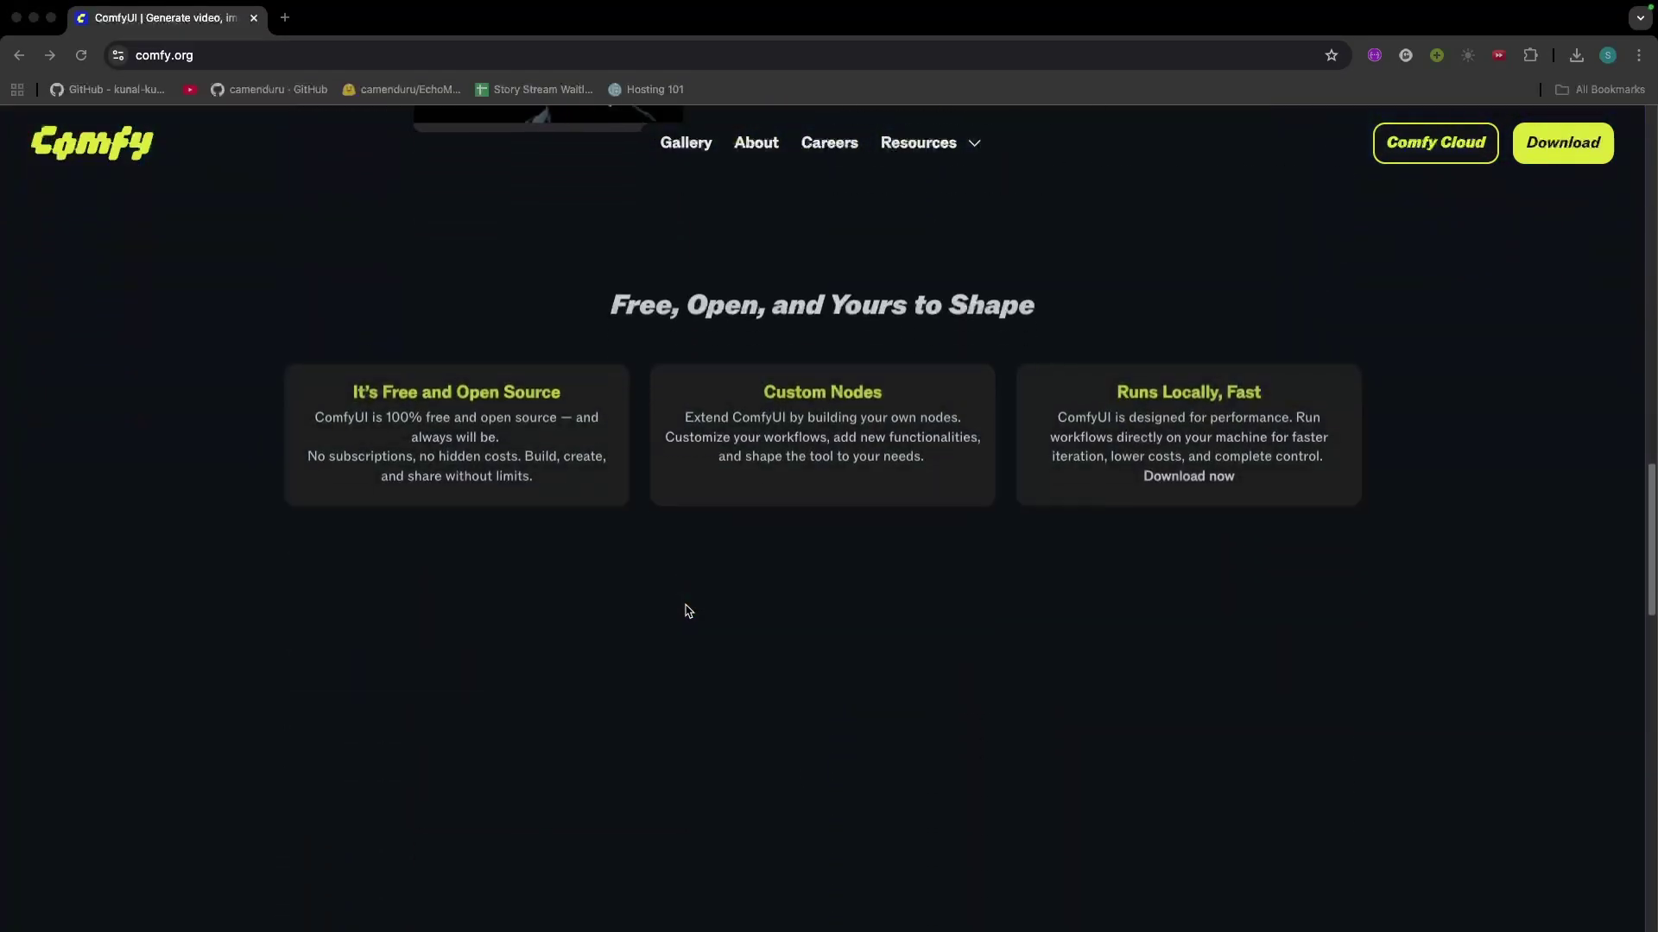
scroll(688, 611, "down", 8)
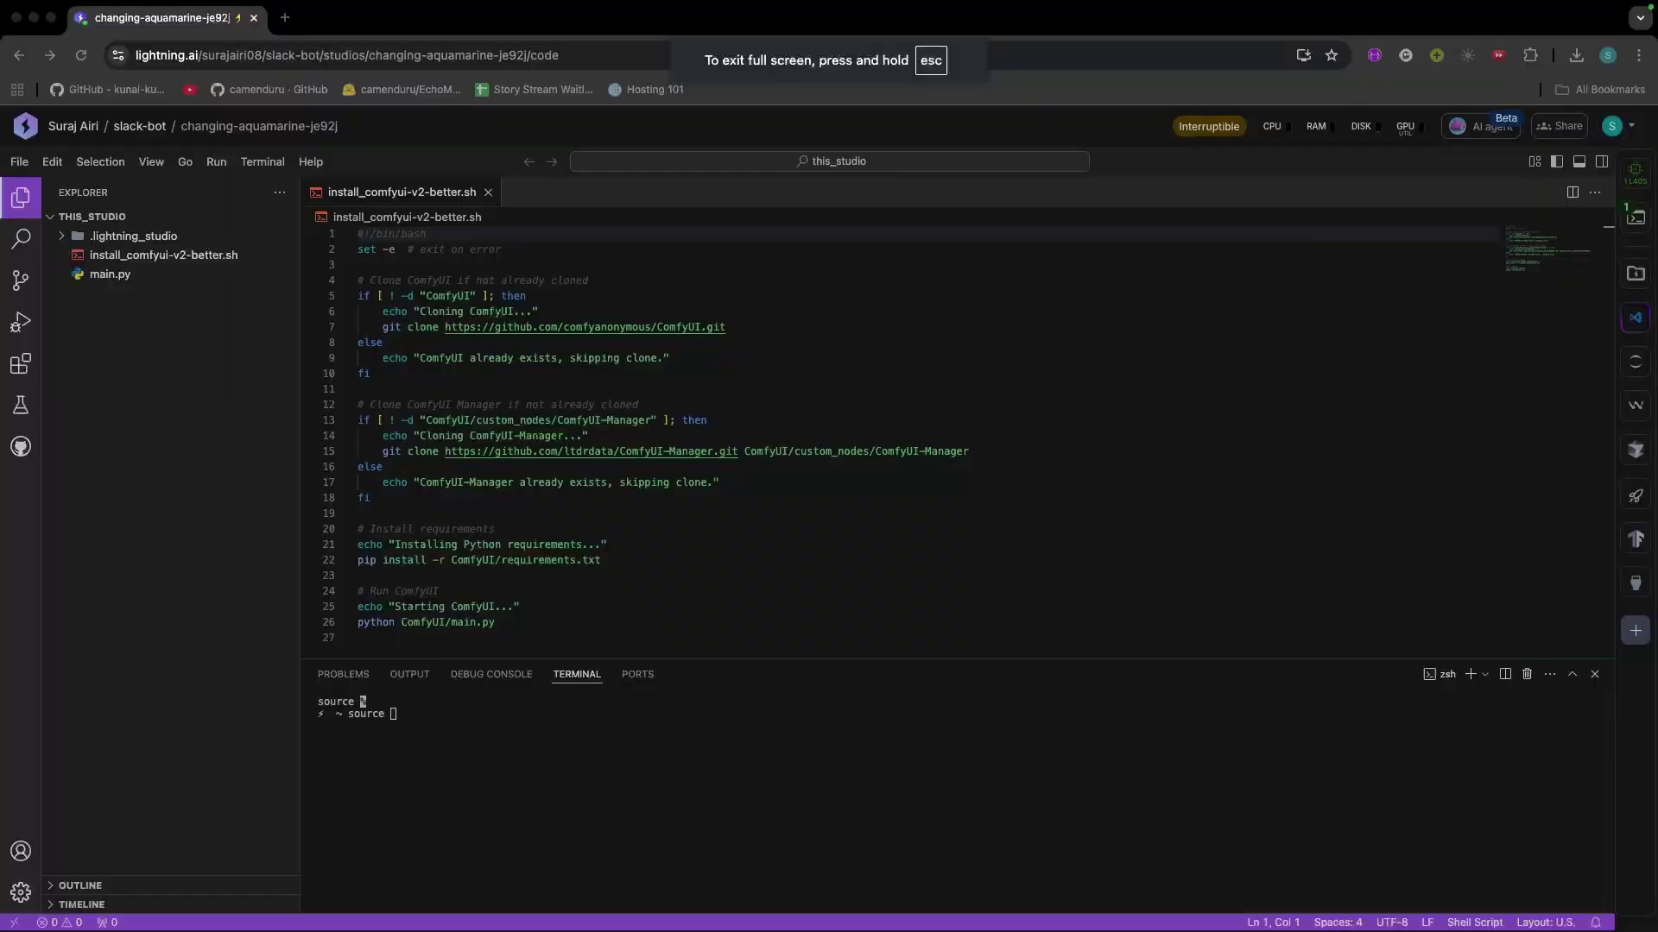
Source the install_comfyui-v2-better.sh script in the studio terminal to clone ComfyUI
left_click(618, 774)
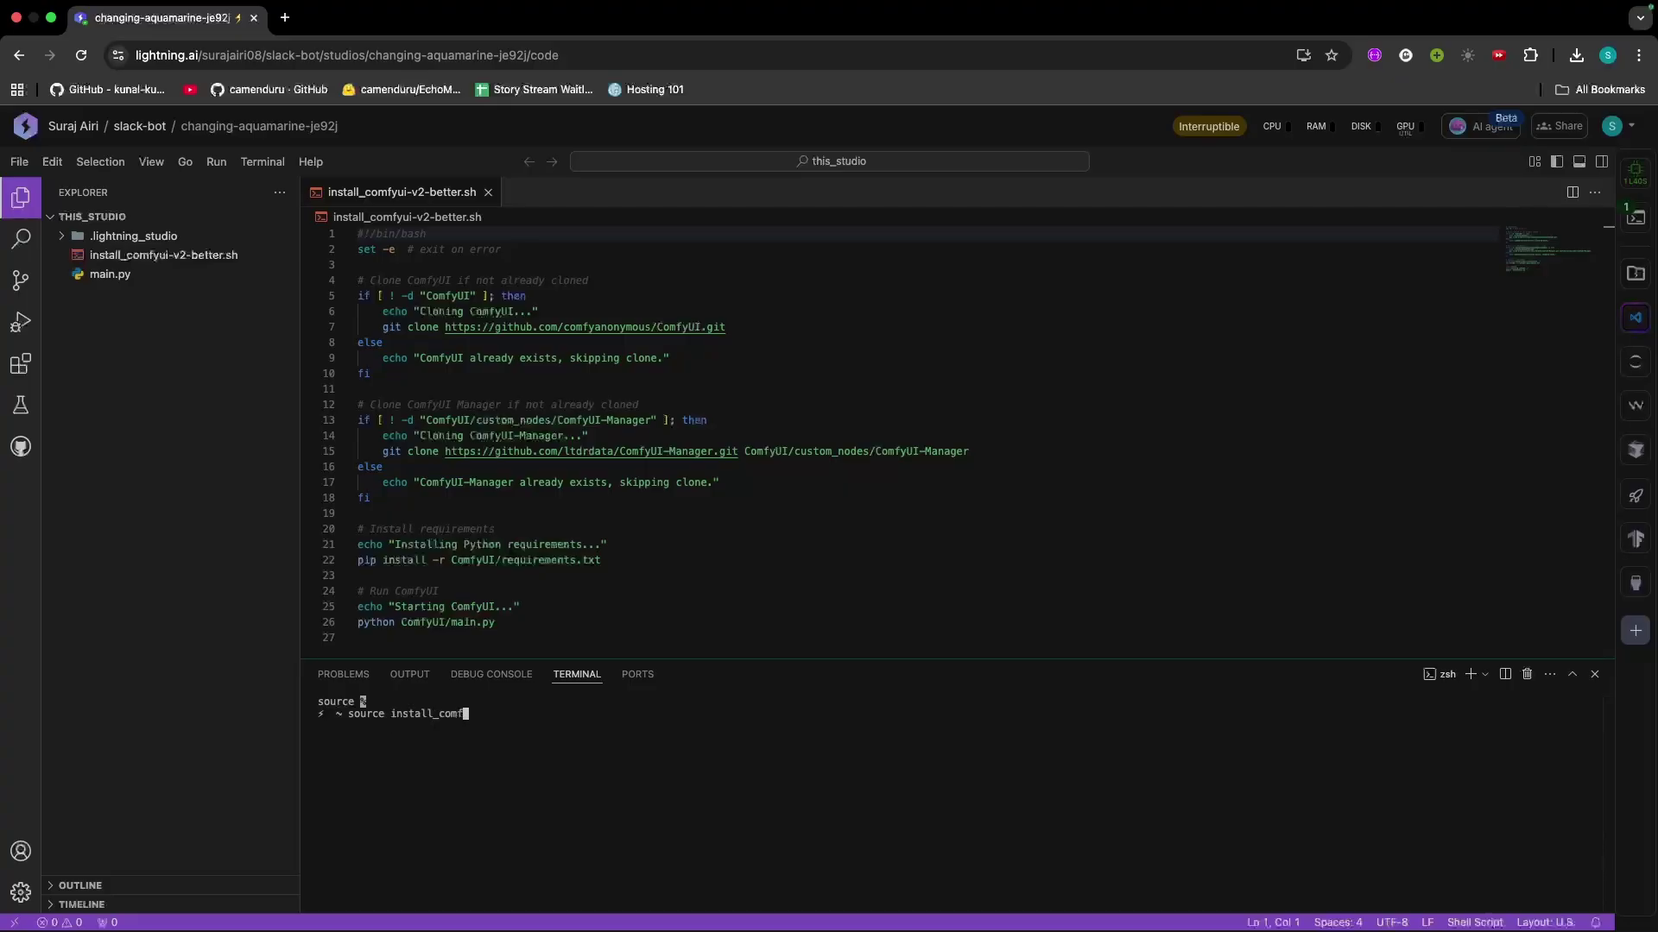
key("Tab")
key("Return")
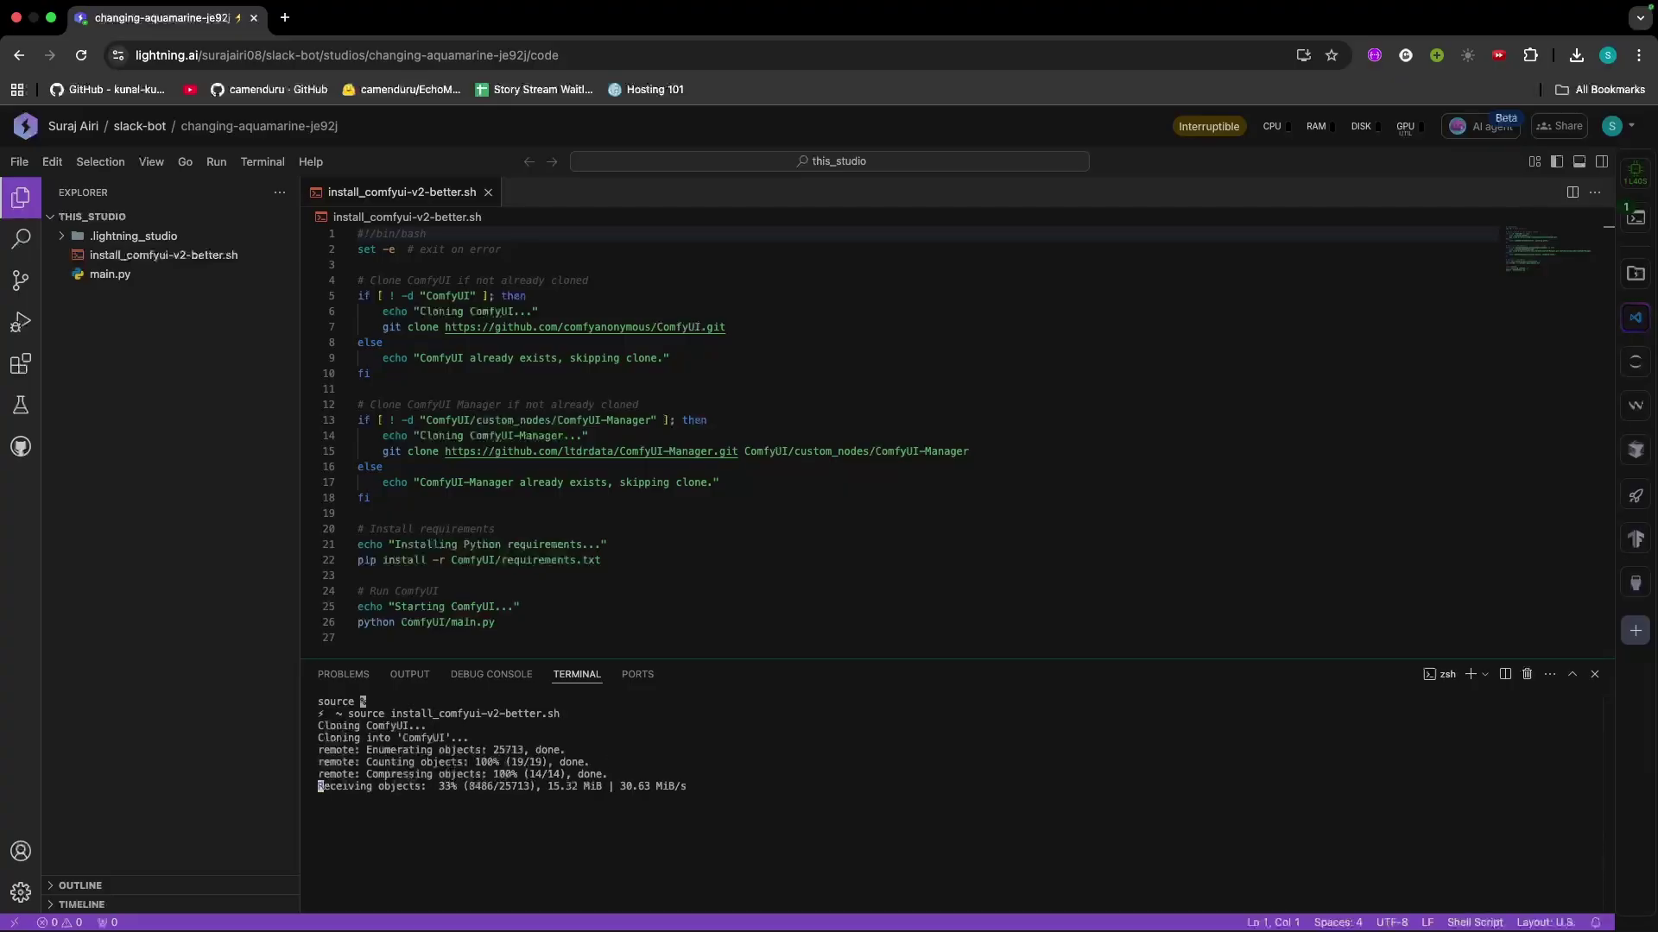
left_click_drag(895, 660, 908, 333)
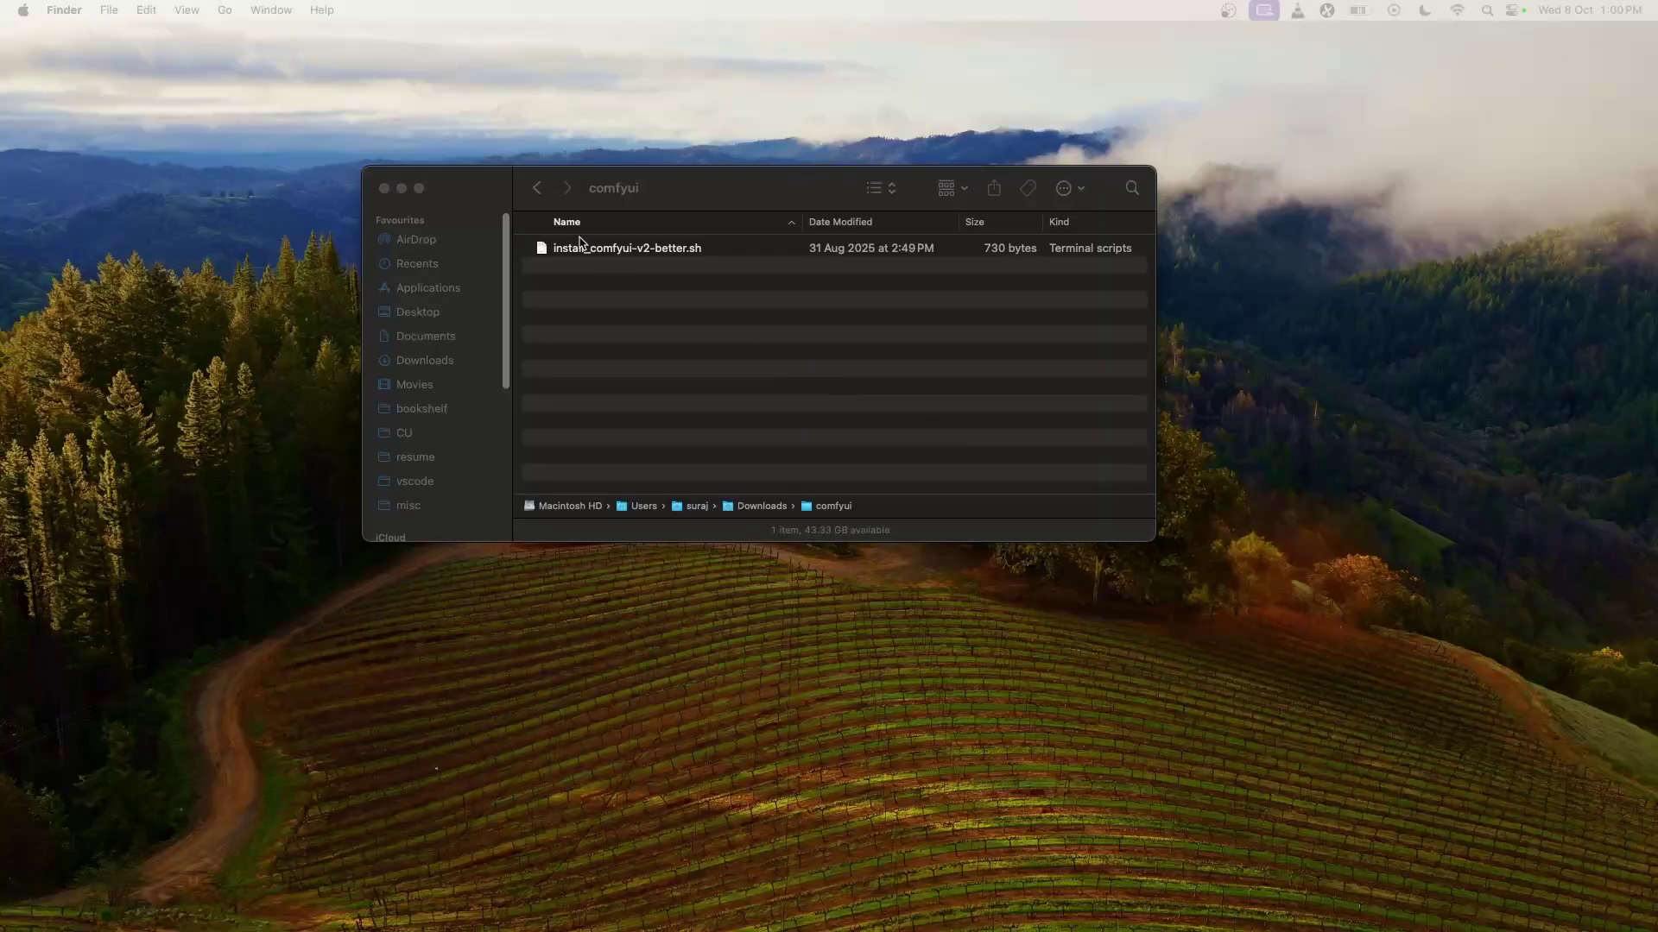
Open install_comfyui-v2-better.sh in TextEdit
right_click(592, 251)
mouse_move(648, 273)
left_click(915, 398)
Paste the install script into ChatGPT, asking for a Windows 11 version with run instructions
key("super+a")
key("super+c")
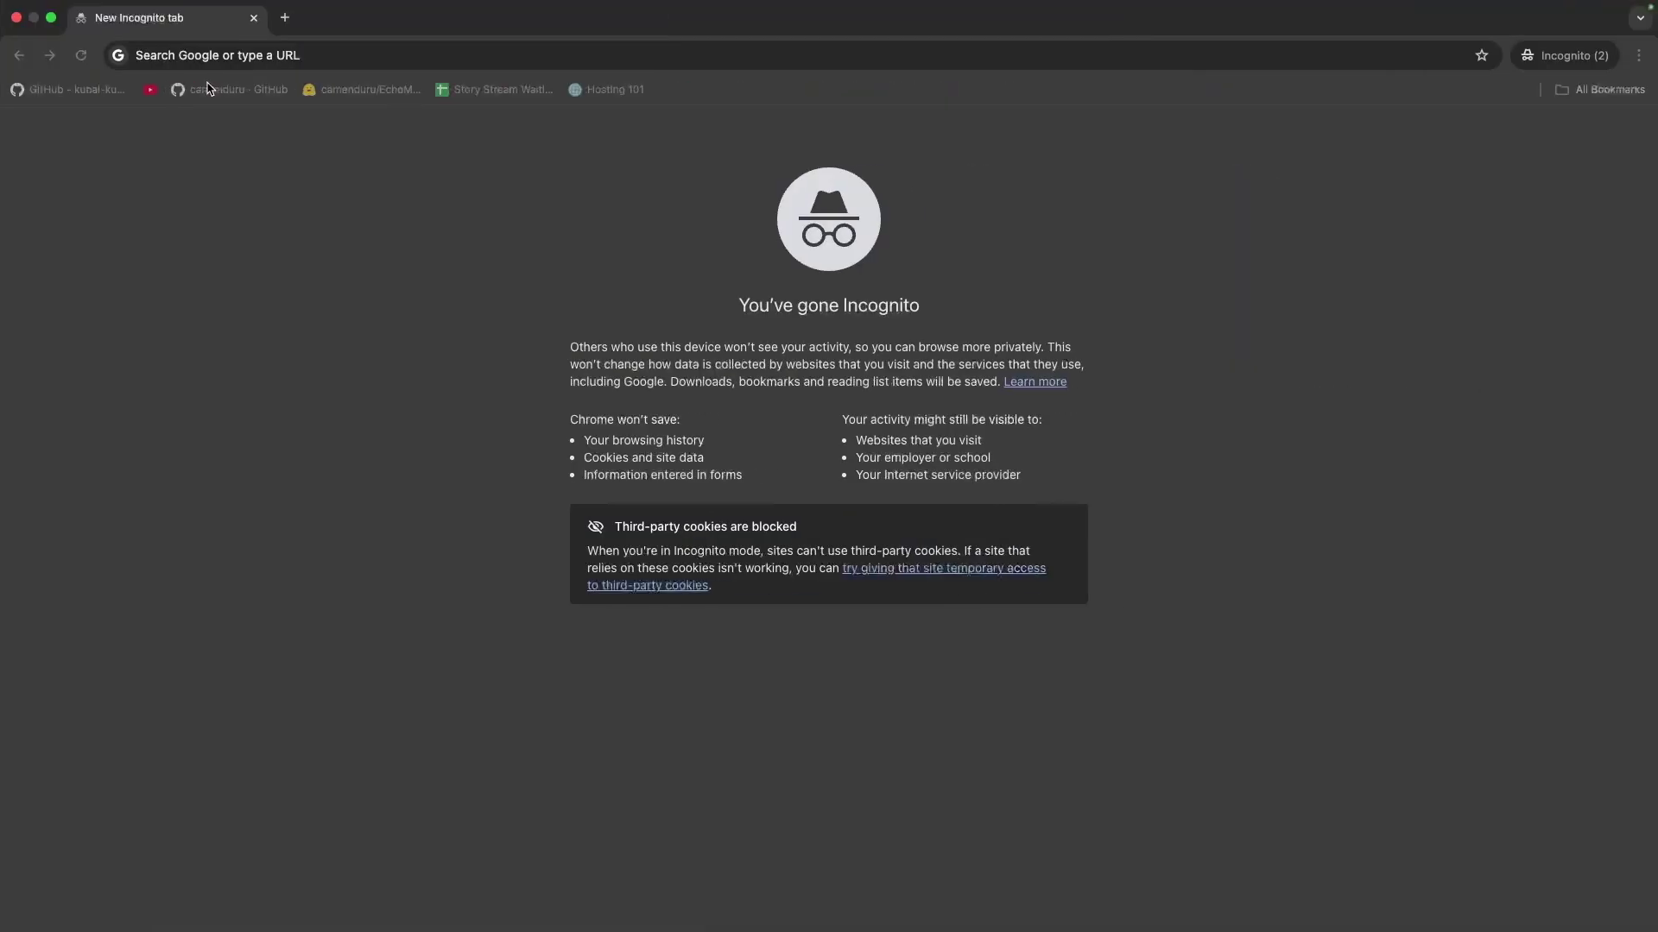
type("chat")
key("Return")
key("super+v")
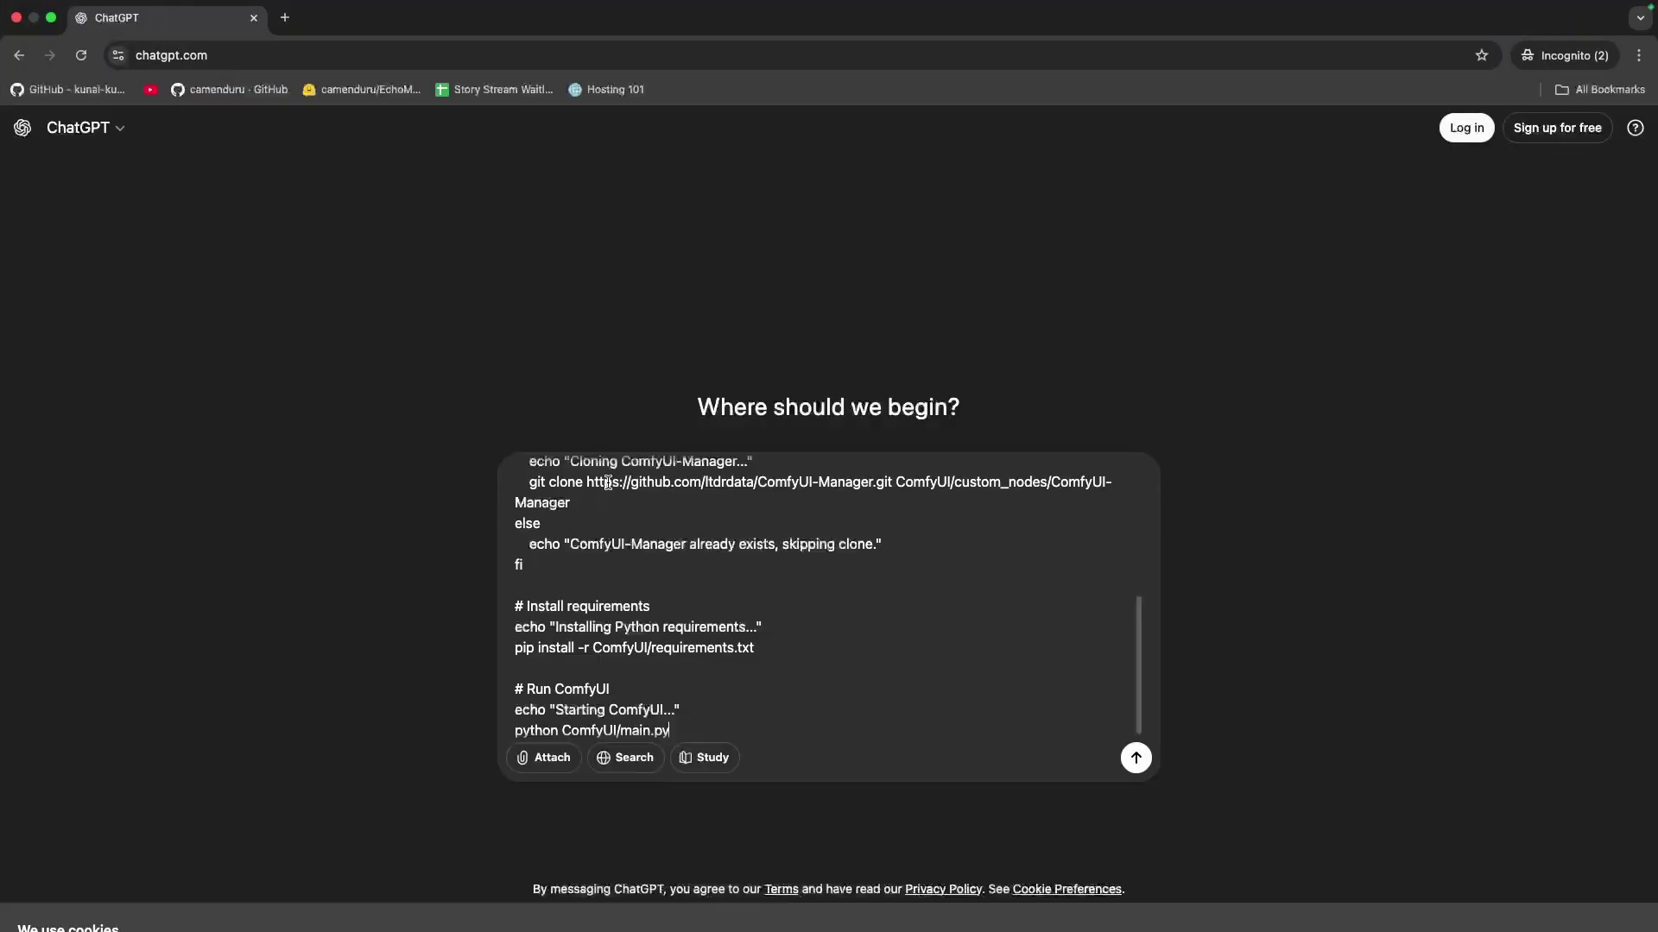
type("i want you to update ")
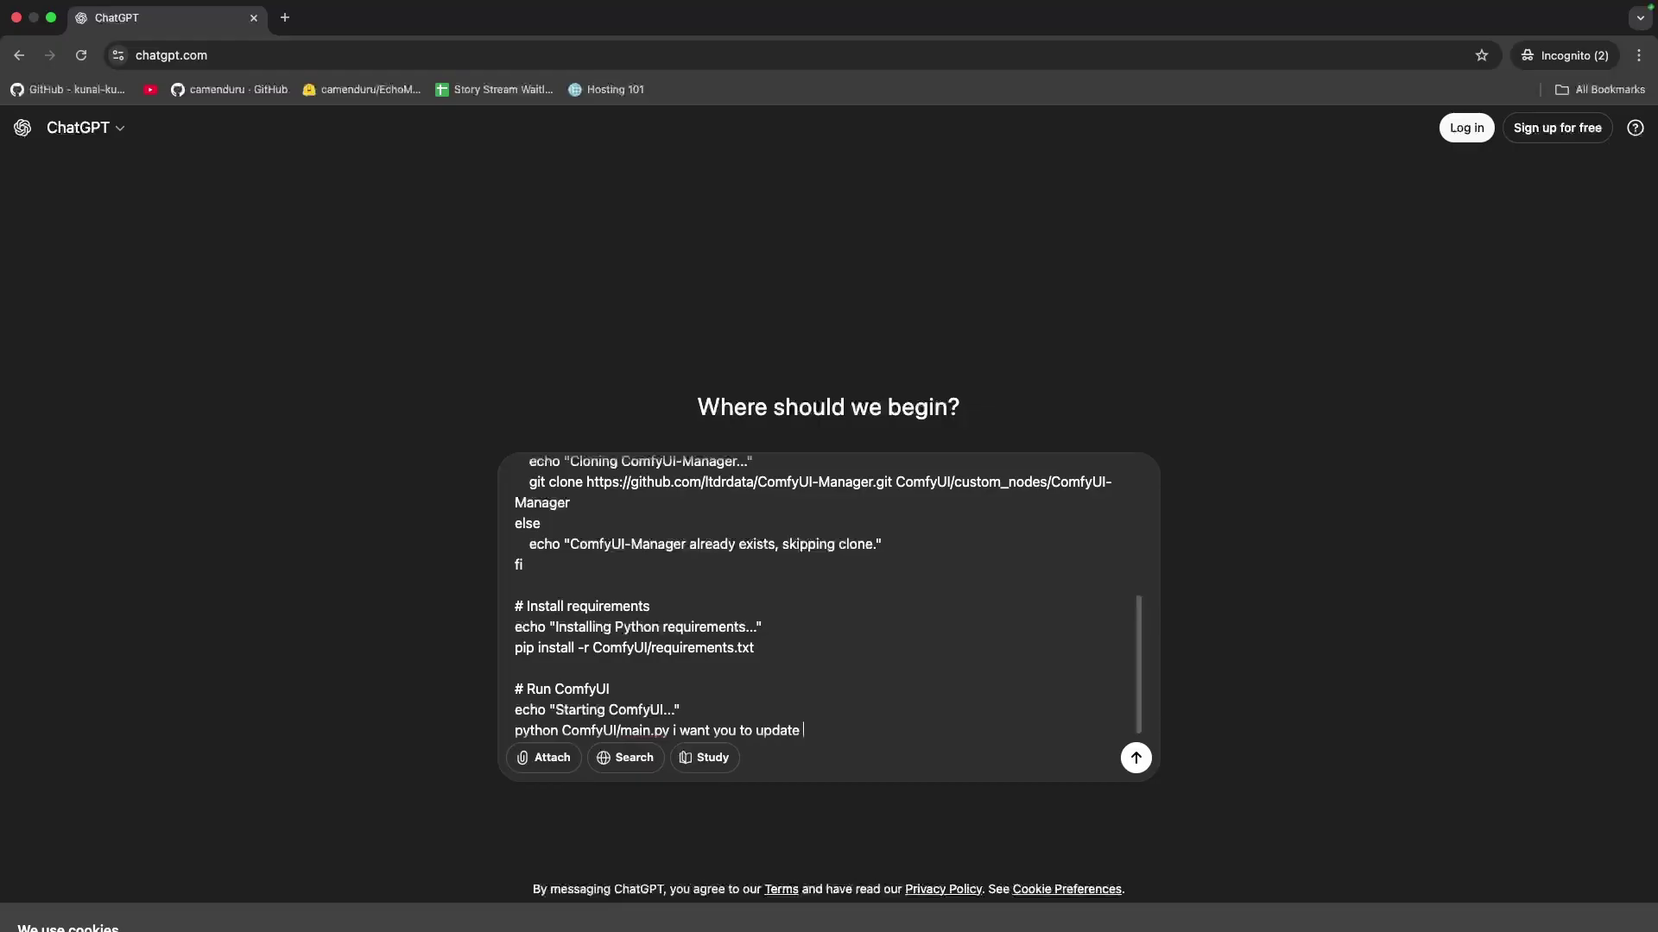
type("this command to make it run in windows 11 and a")
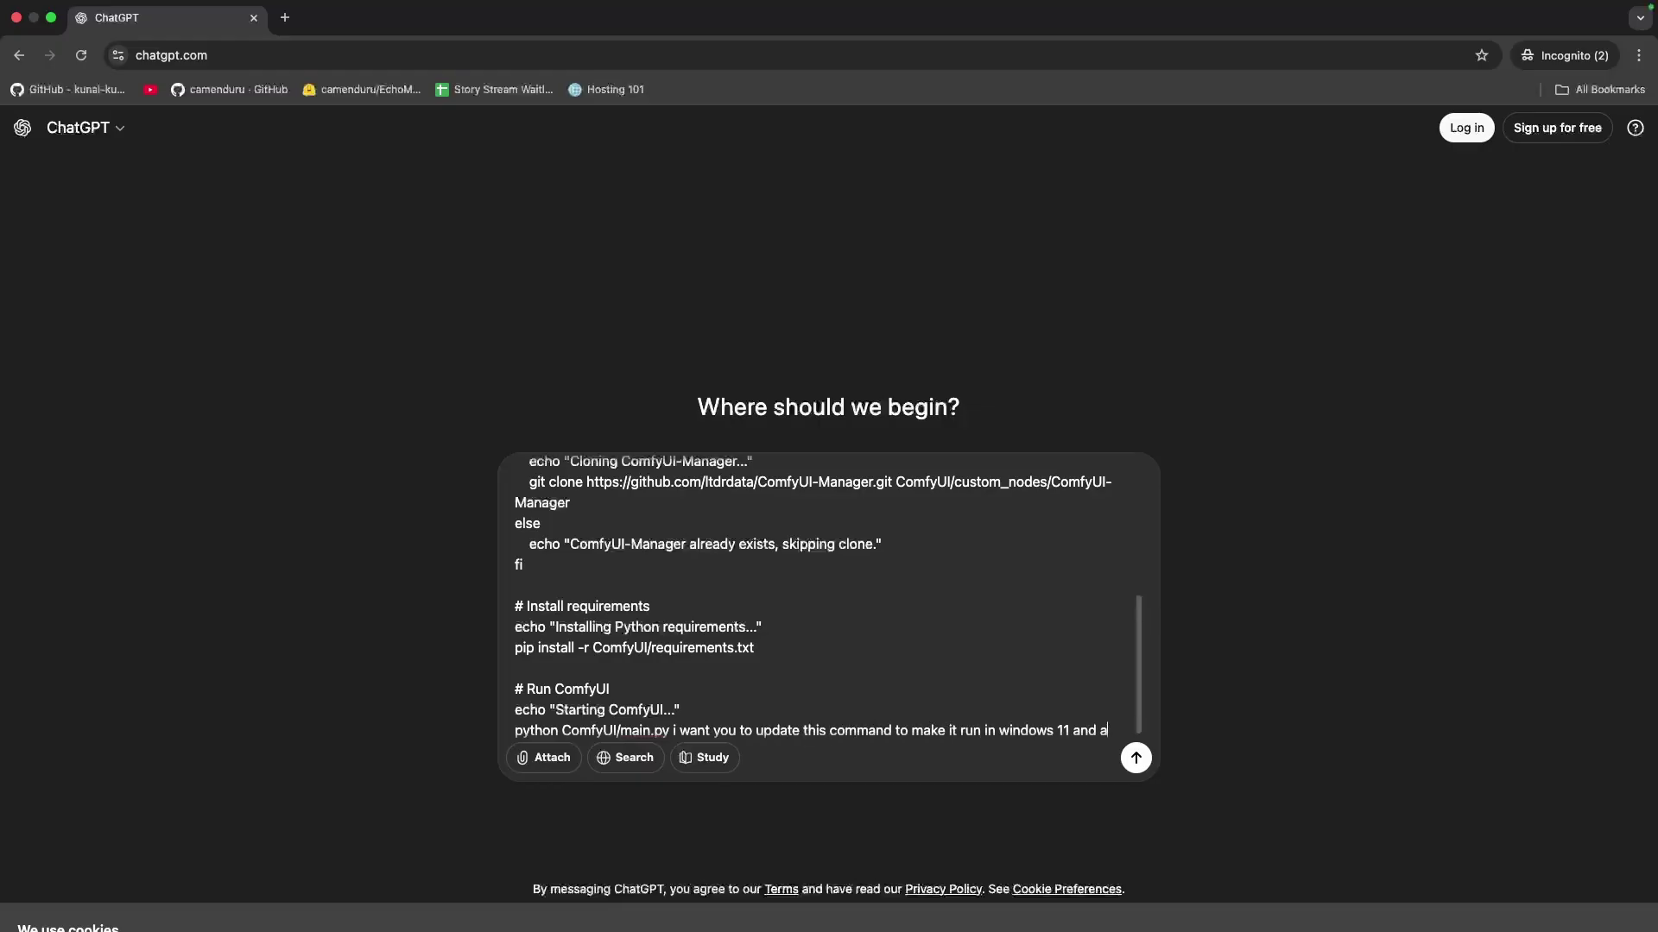
type("lso tell me how to execute it")
key("Return")
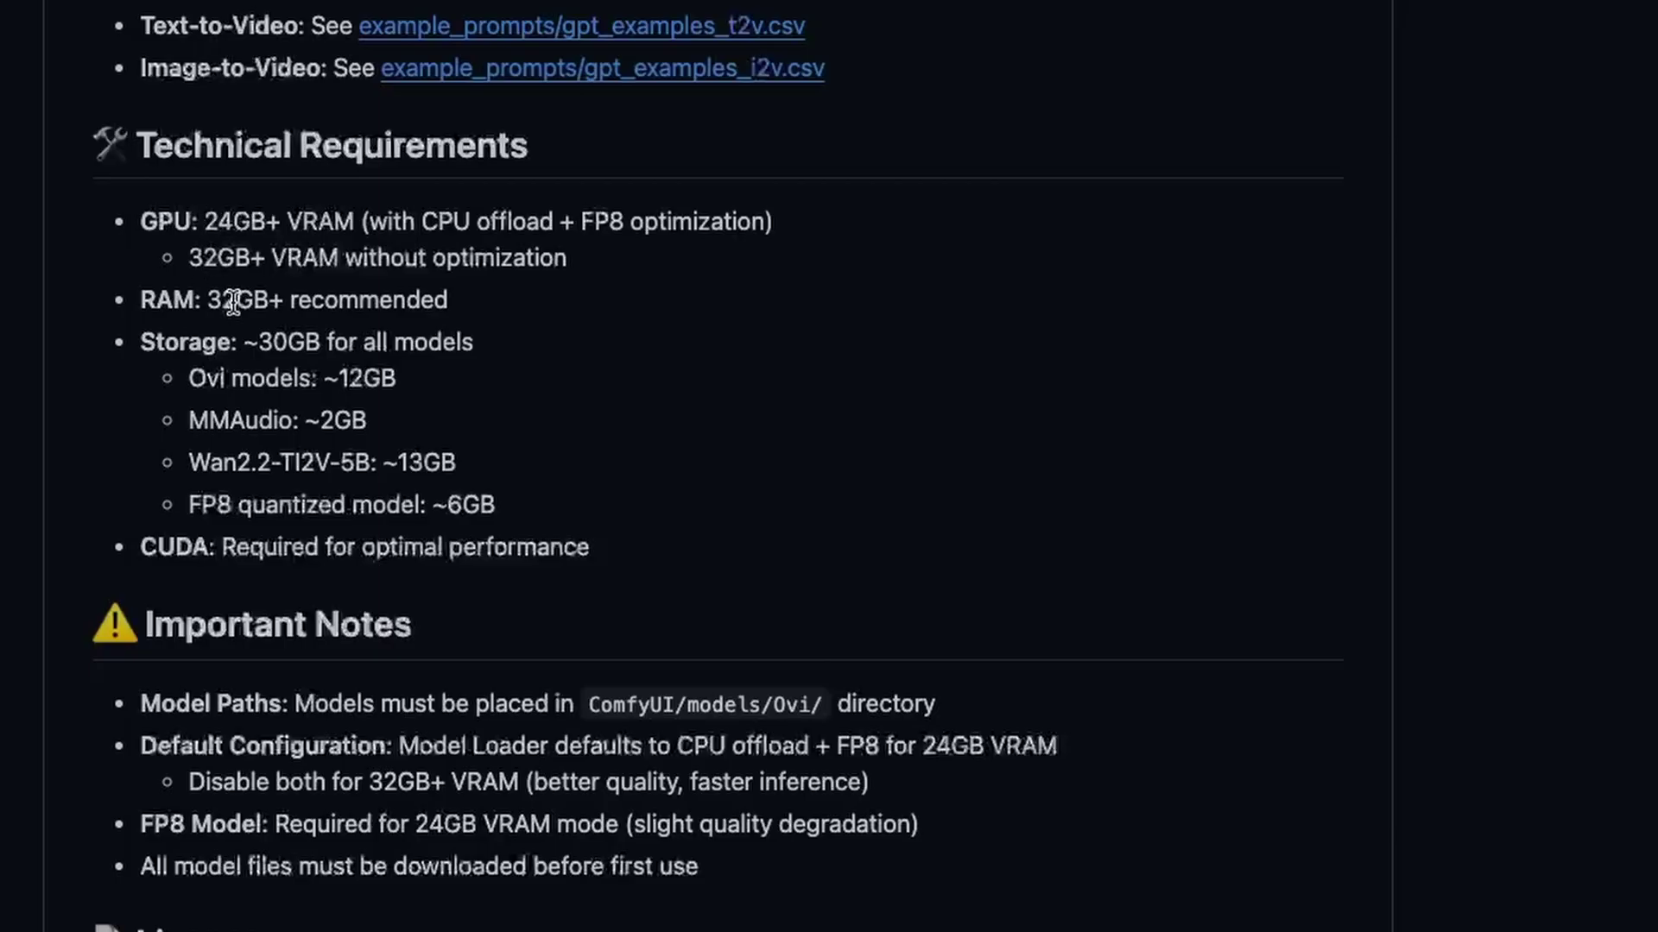
left_click_drag(138, 203, 708, 621)
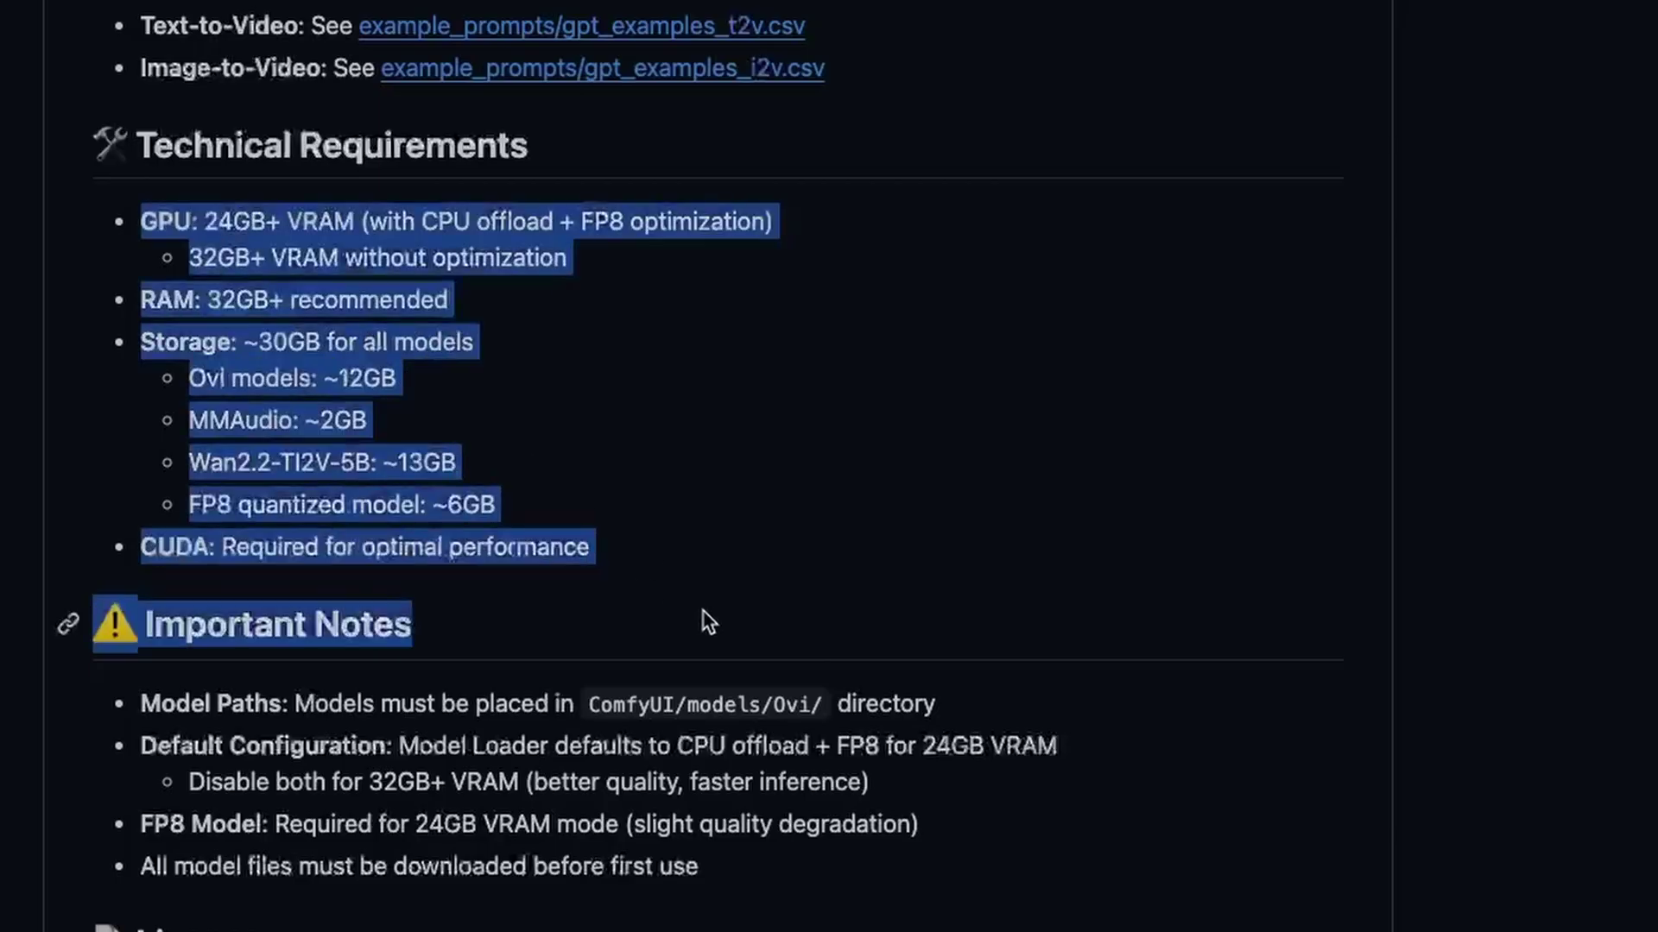
left_click(518, 259)
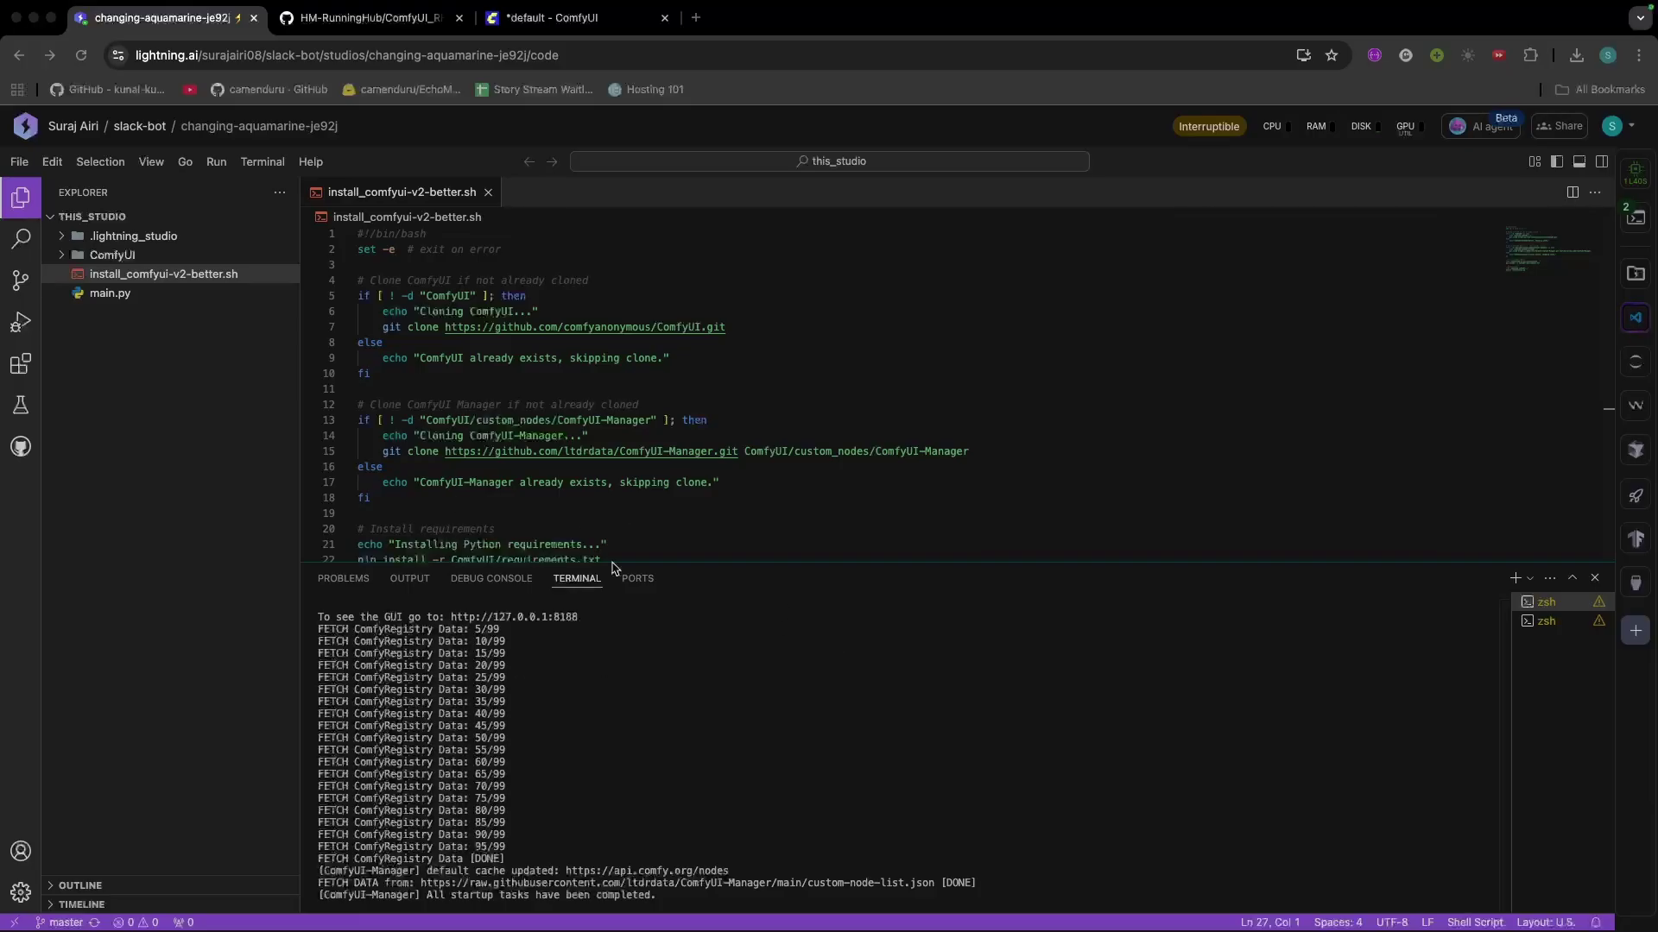
Switch to the second terminal session and expand the ComfyUI folder in Explorer
left_click(1543, 621)
left_click(930, 803)
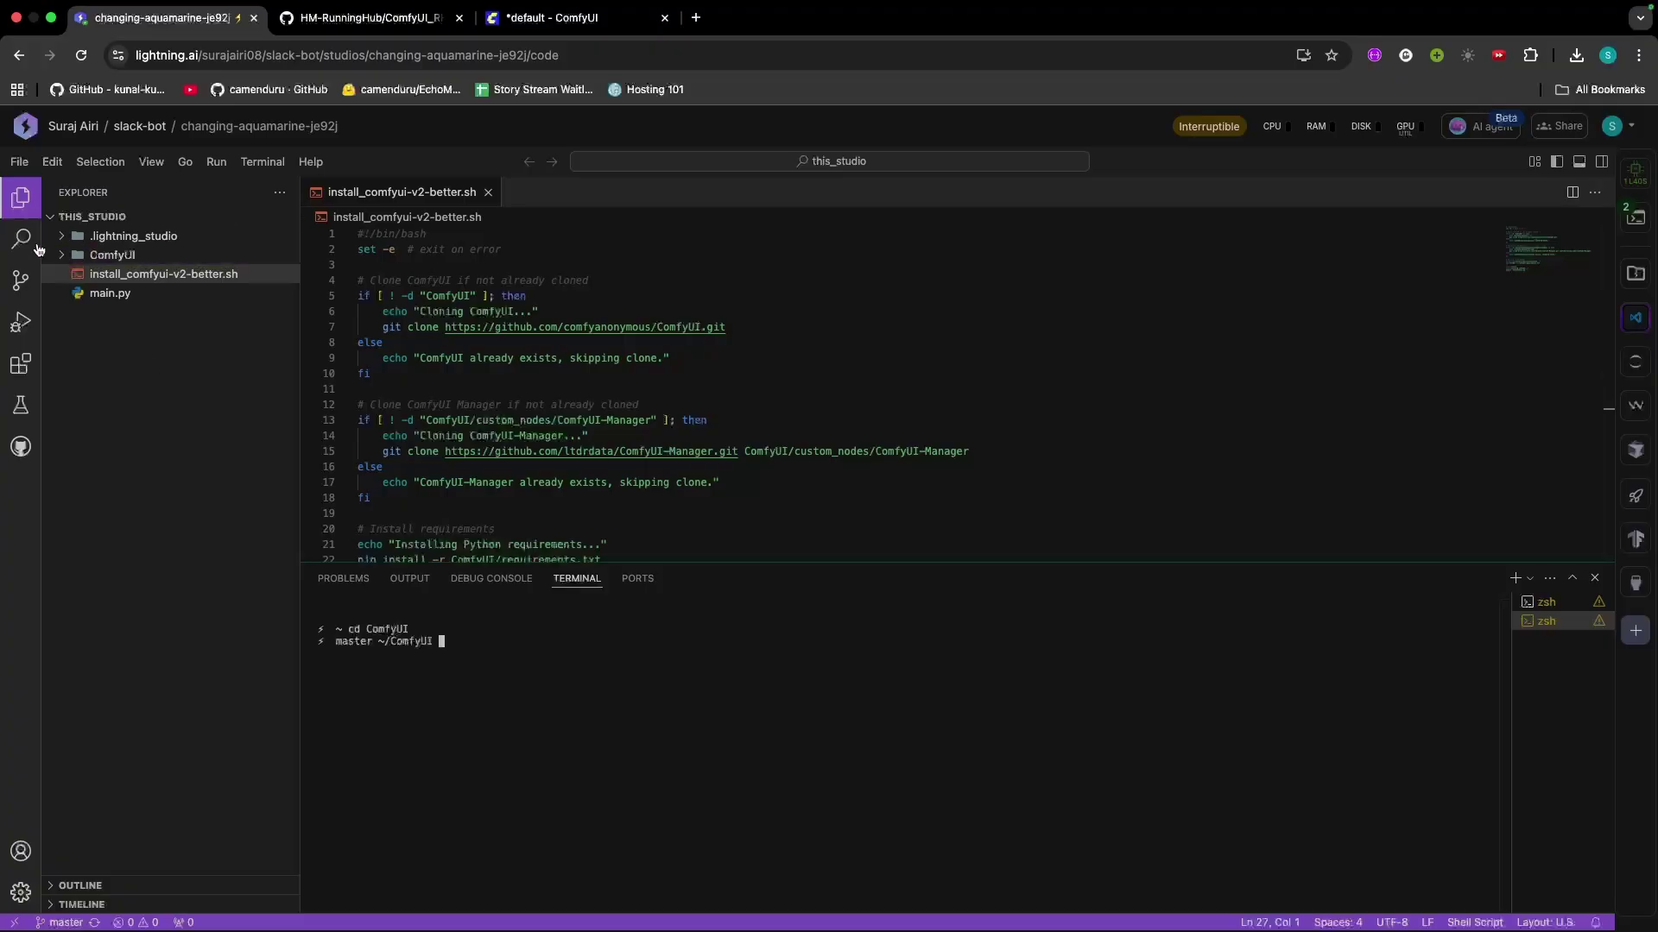
left_click(63, 257)
left_click(62, 259)
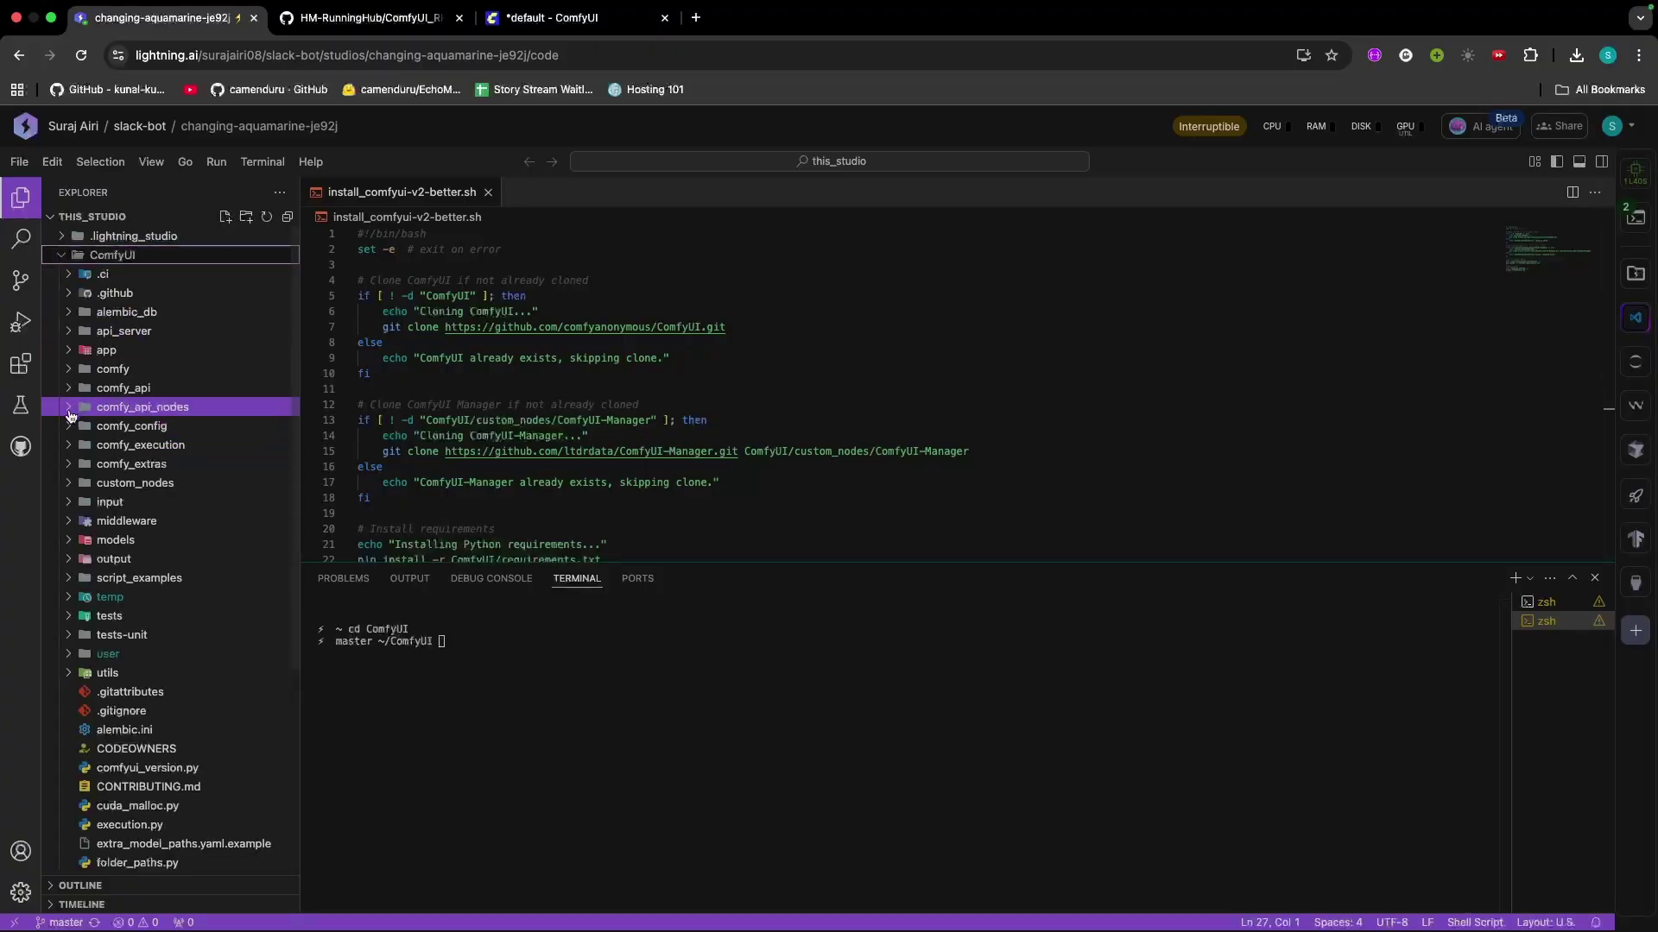
Change the terminal into ComfyUI's custom_nodes folder with cd custom_nodes/
left_click(602, 781)
type("cd")
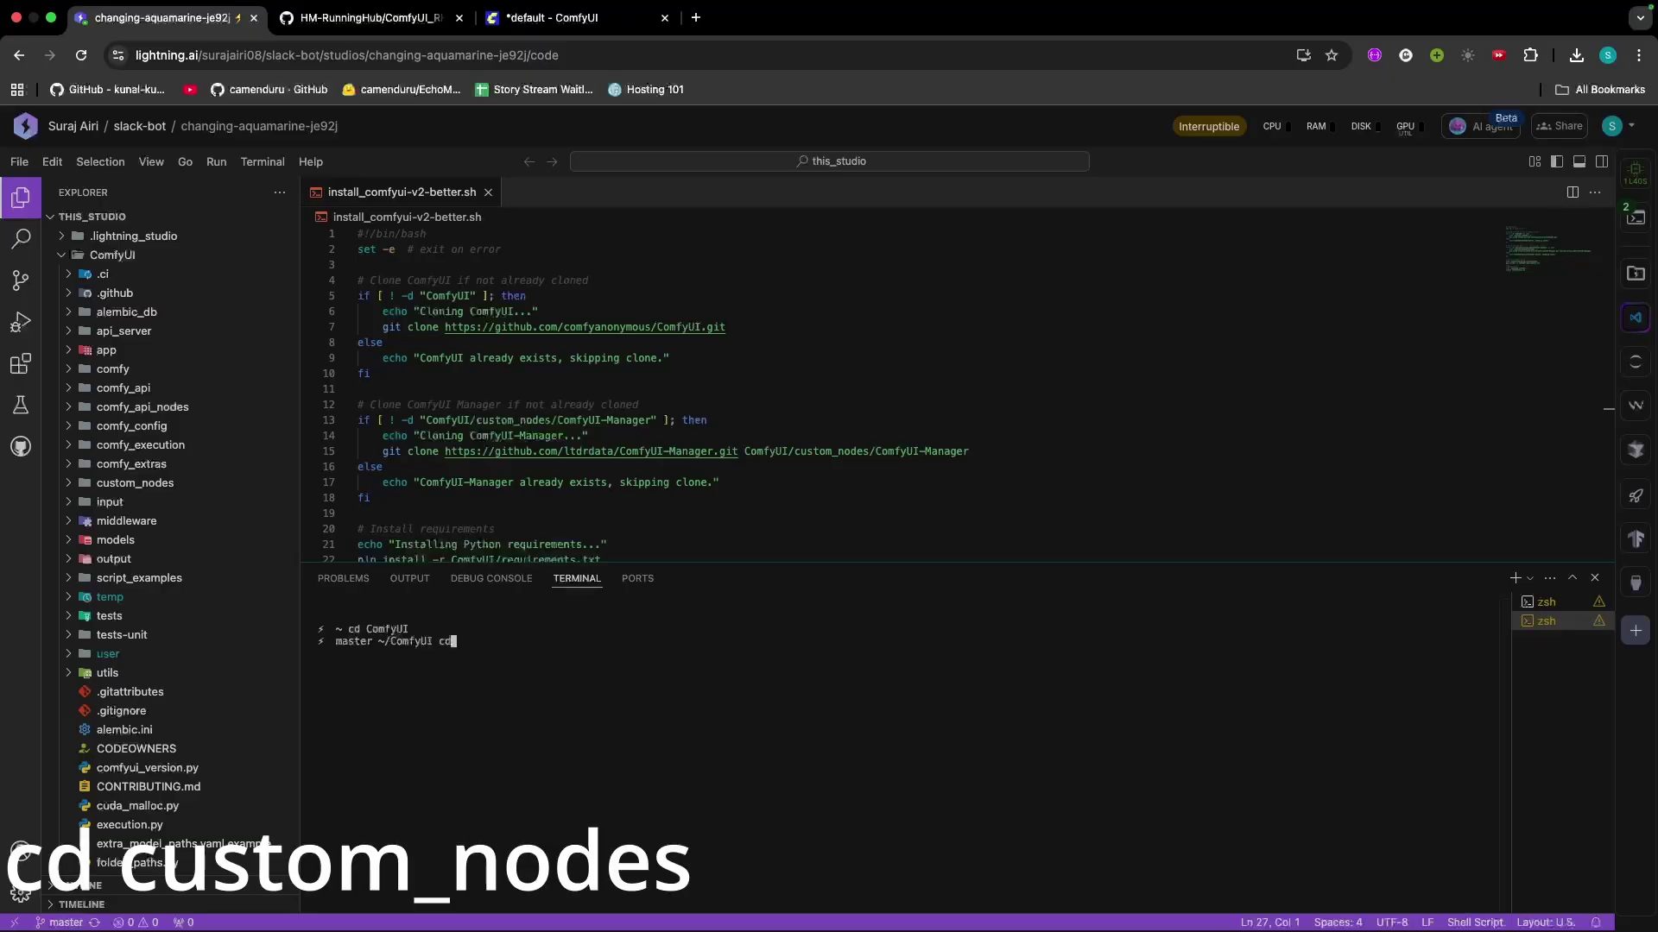
type(" cust")
key("Tab")
key("Return")
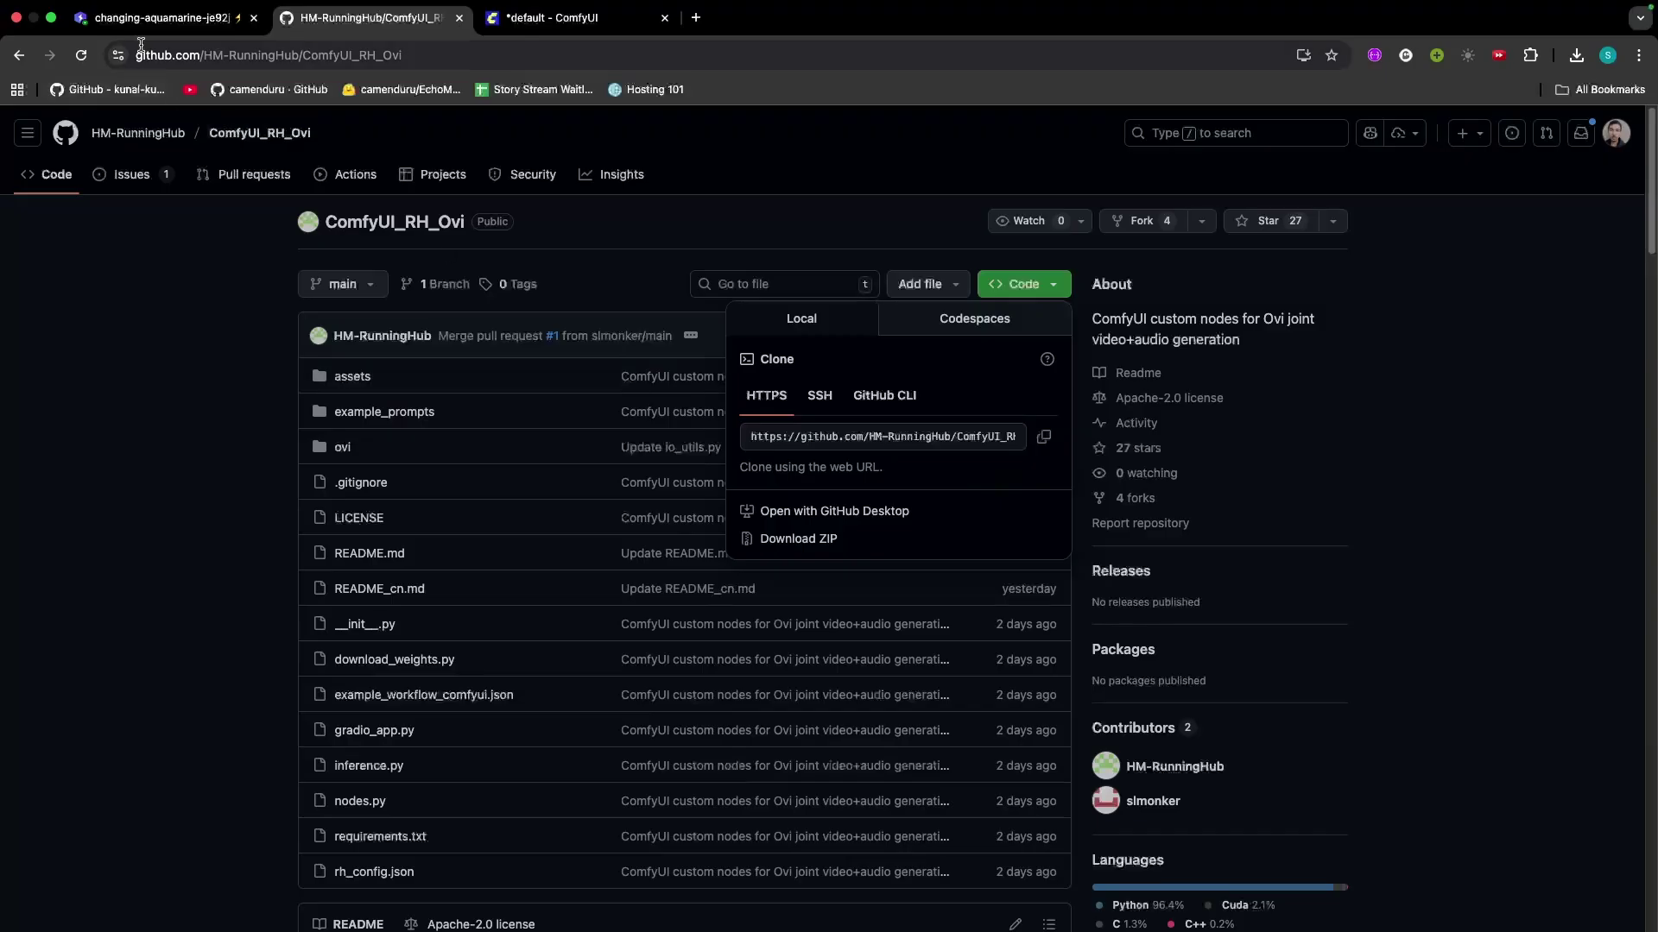
Git clone the ComfyUI_RH_Ovi repository into custom_nodes
key("ctrl+shift+Tab")
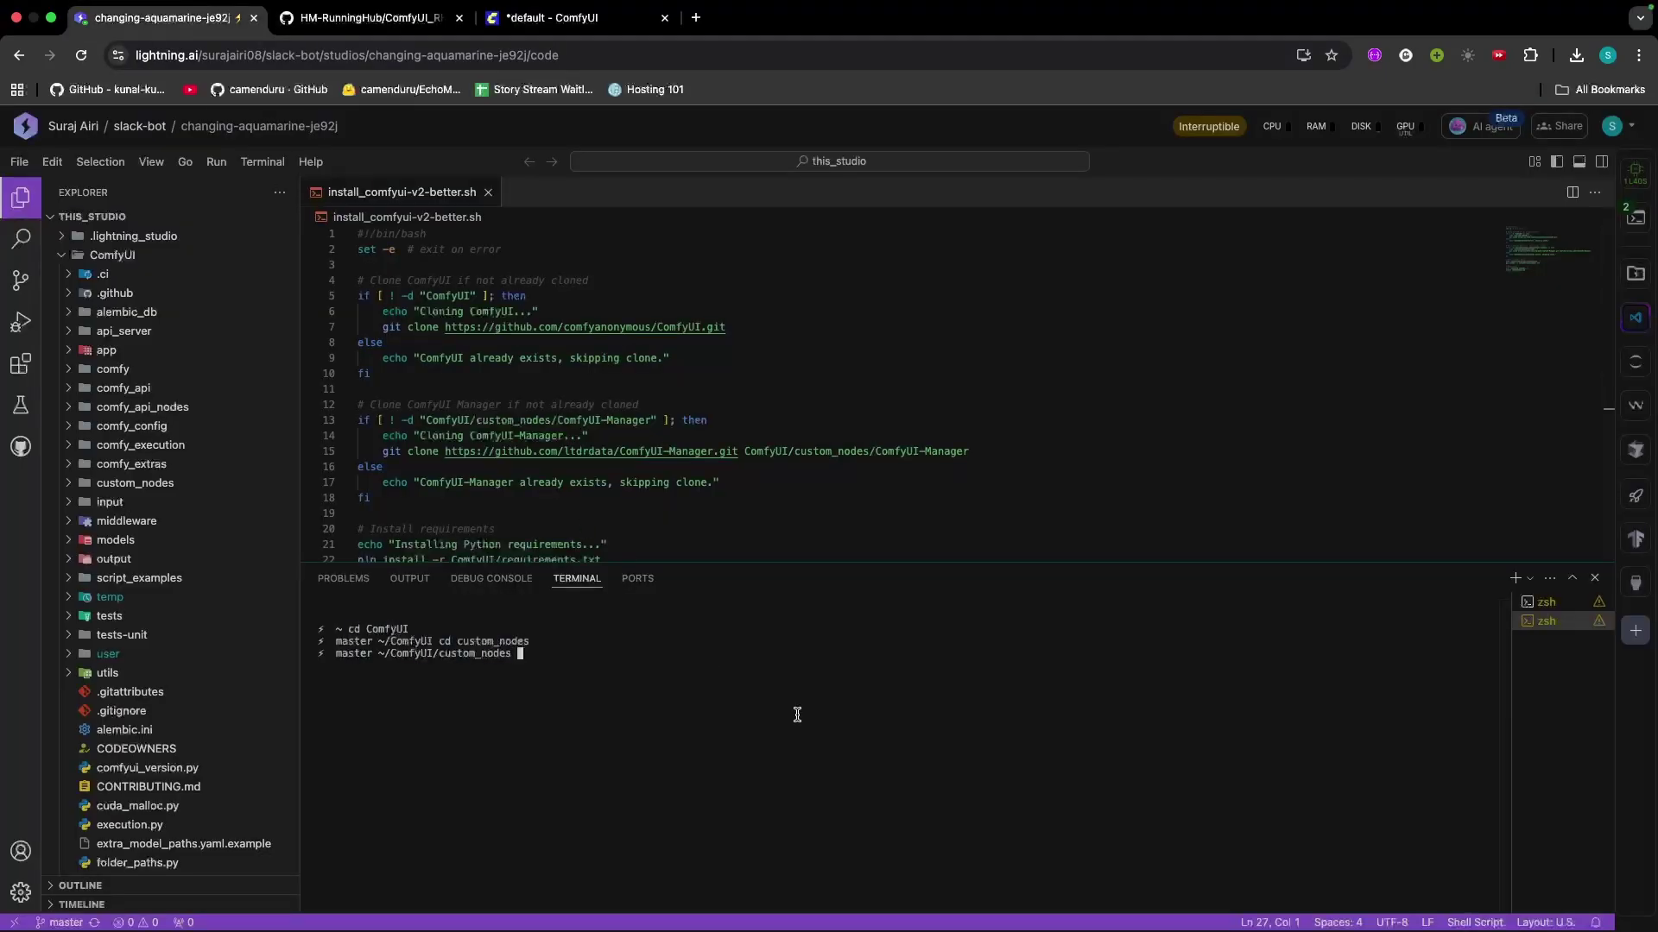
type("gi")
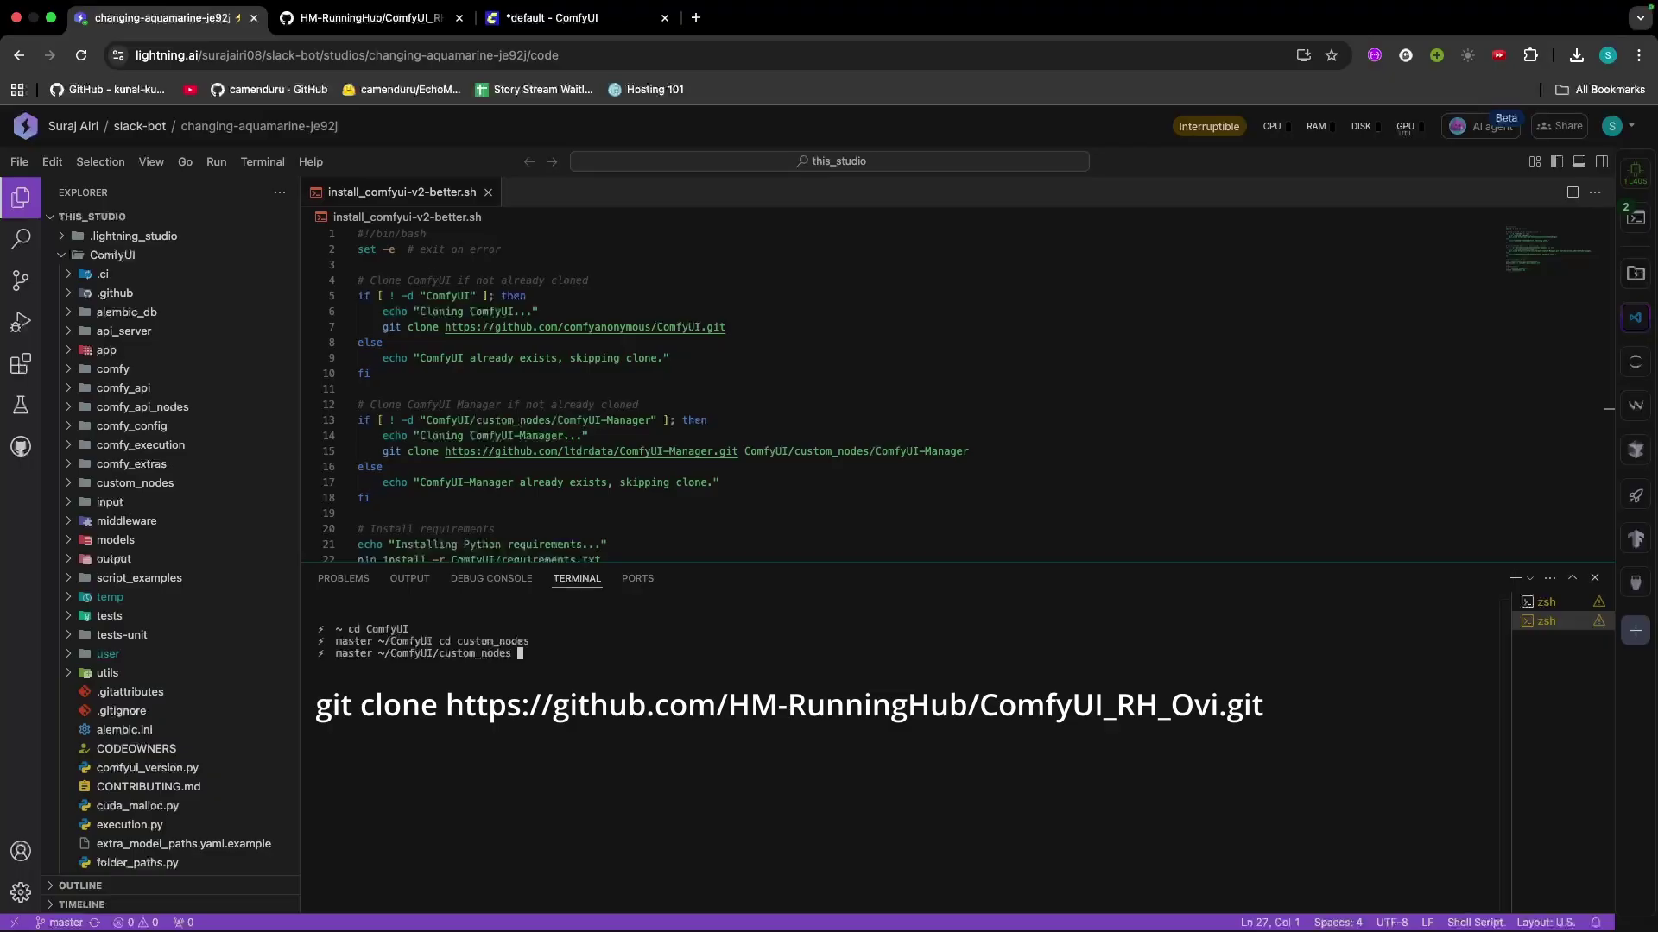
type("t clone")
type("https://github.com/HM-RunningHub/ComfyUI_RH_Ovi.git")
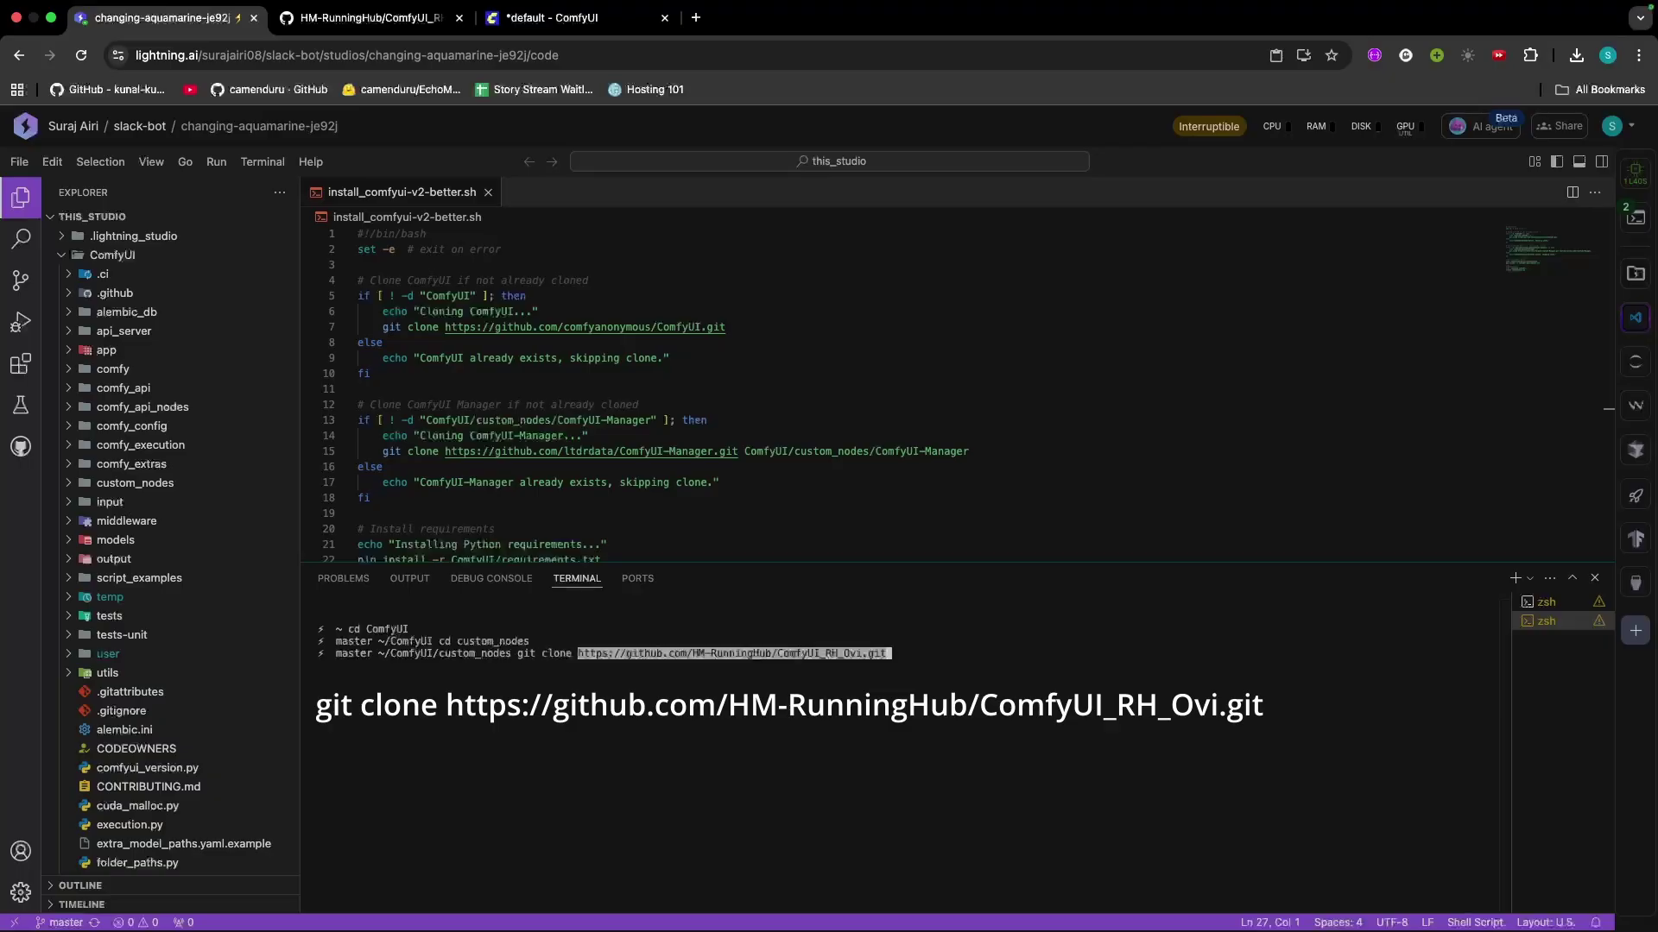
key("Return")
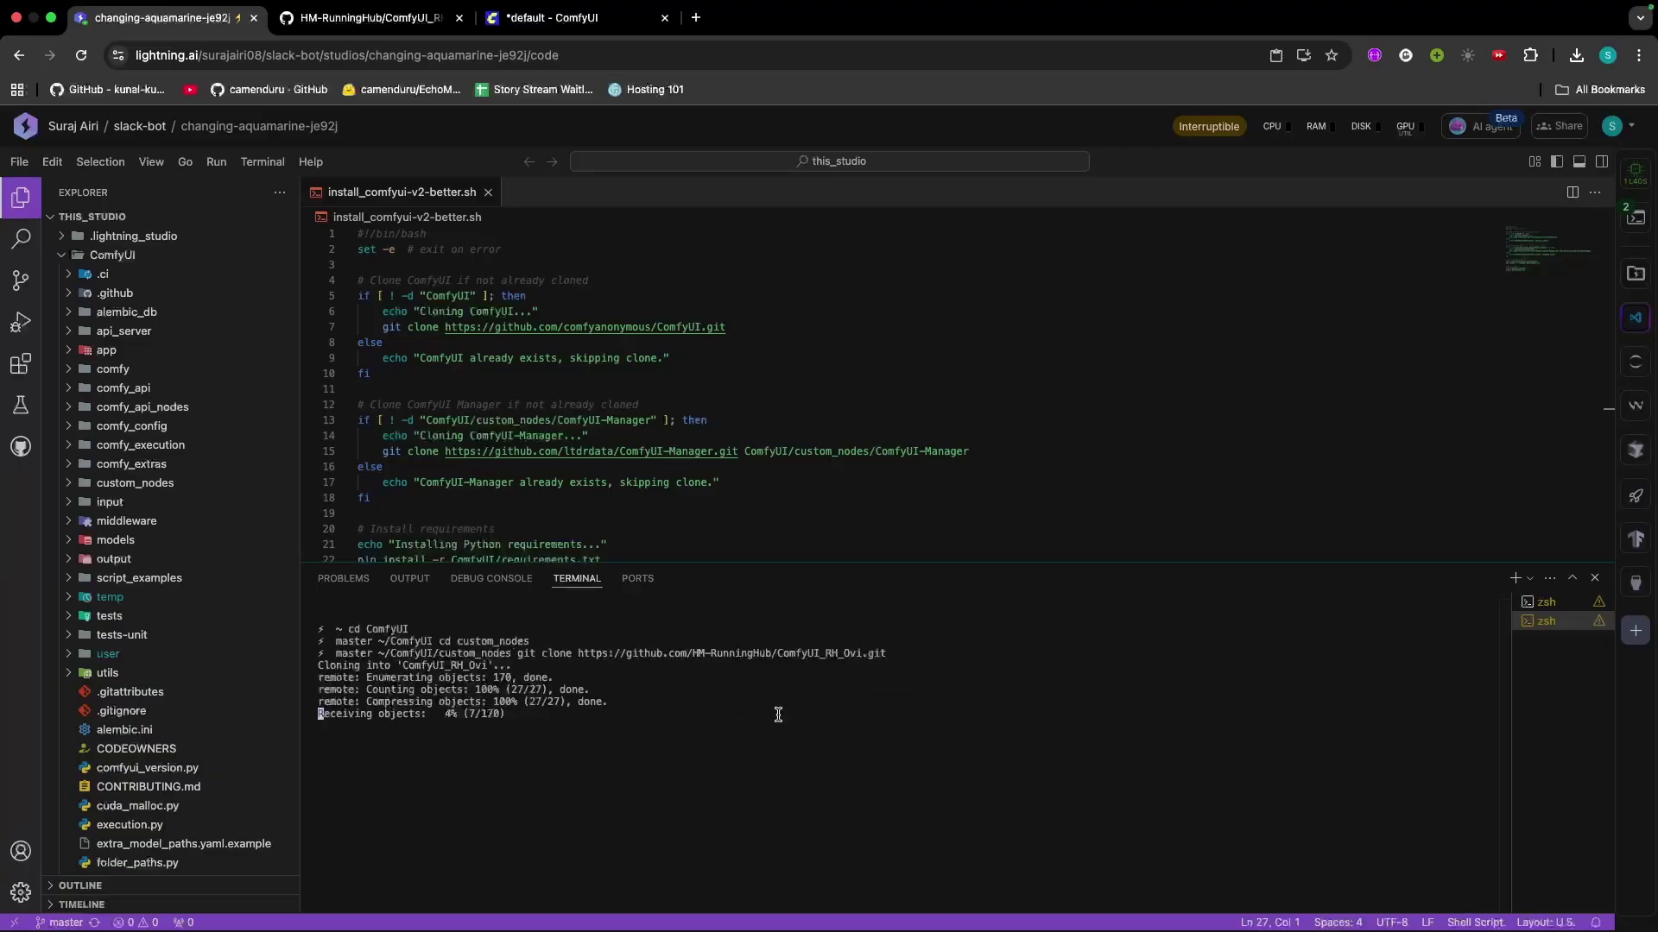
List the folder, enter ComfyUI_RH_Ovi and run pip install -r requirements.txt
left_click_drag(511, 653, 442, 652)
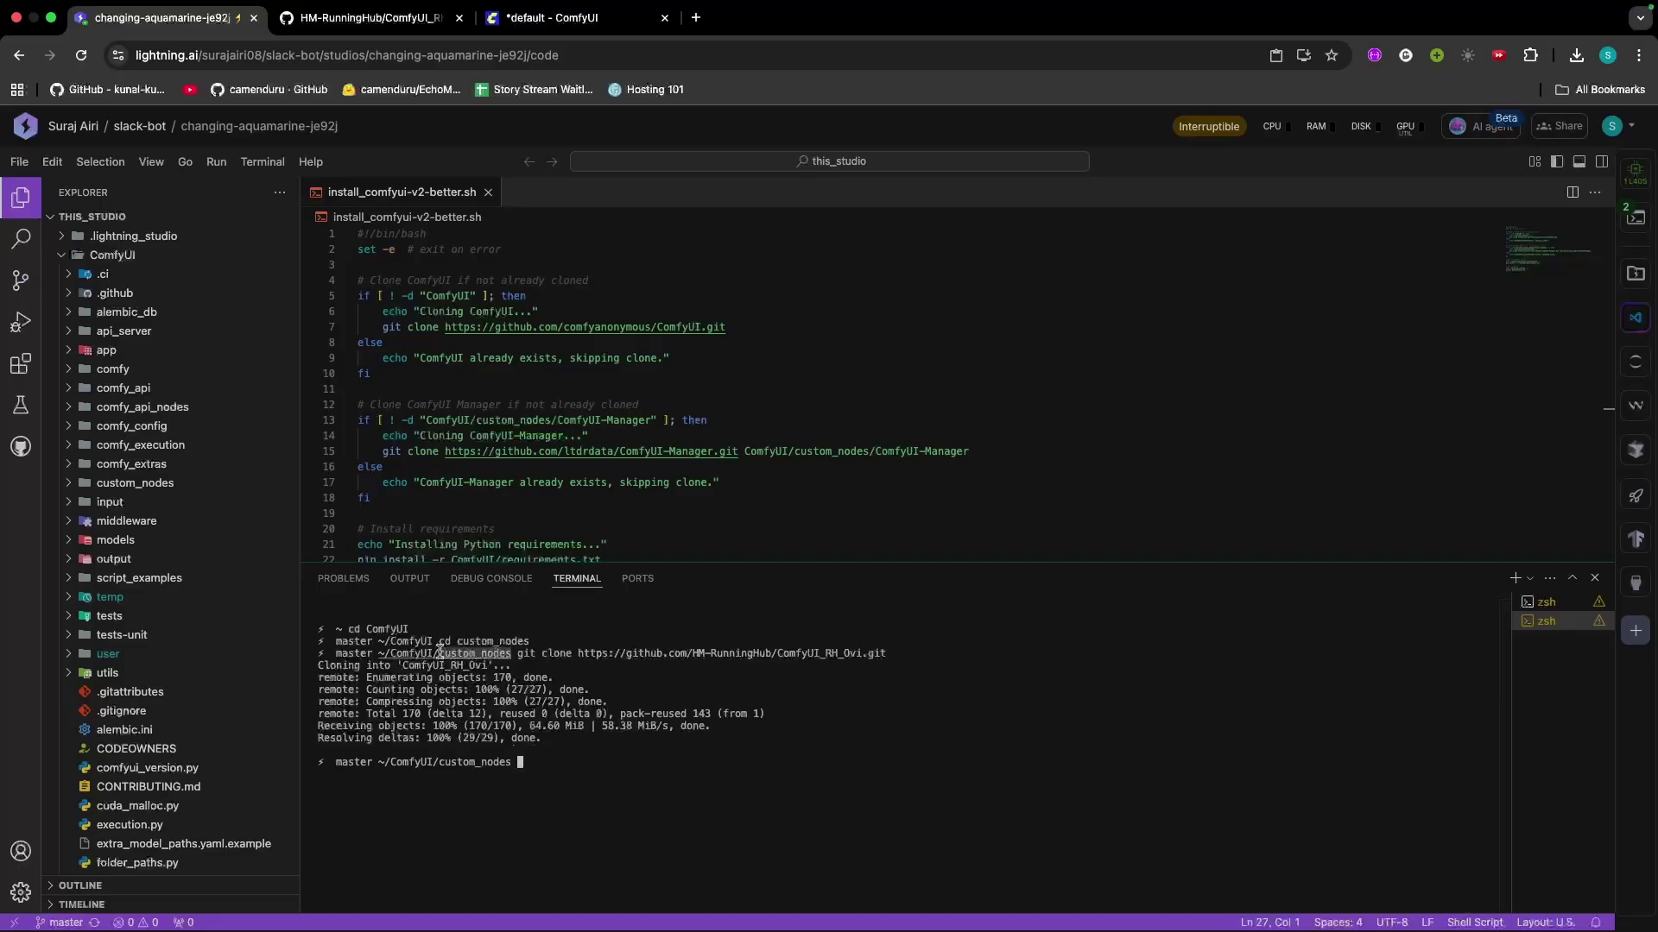
type("ls")
key("Return")
type("cd ComfyUI_RH_Ovi")
key("Return")
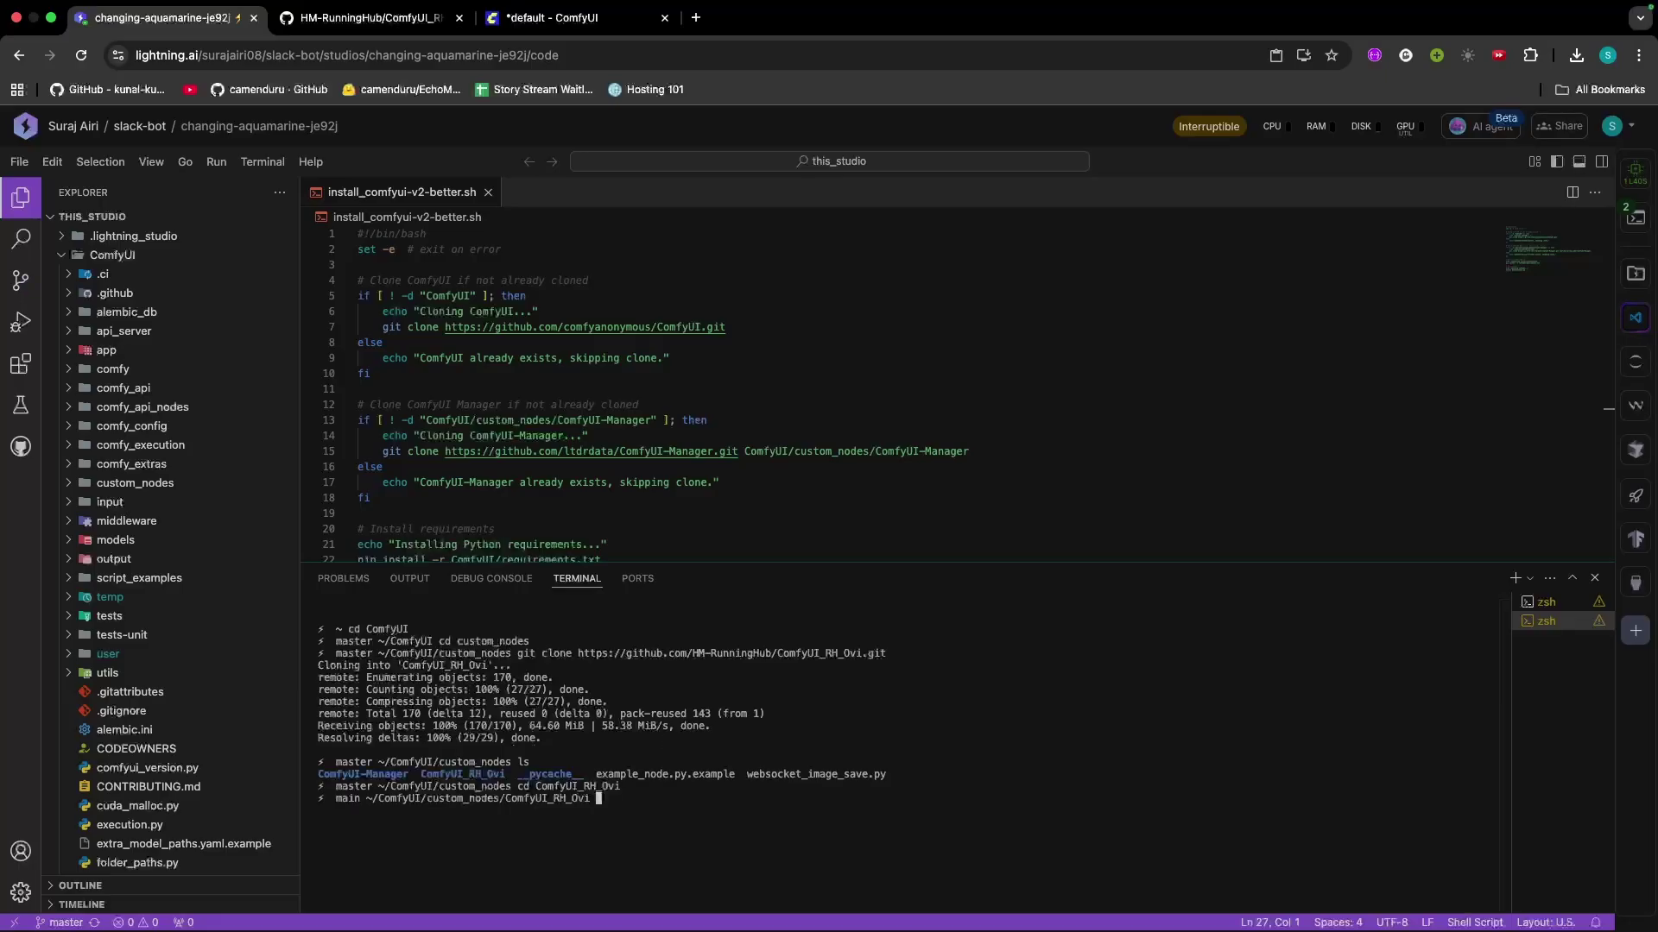
type("pip install -r requirements.txt")
key("Return")
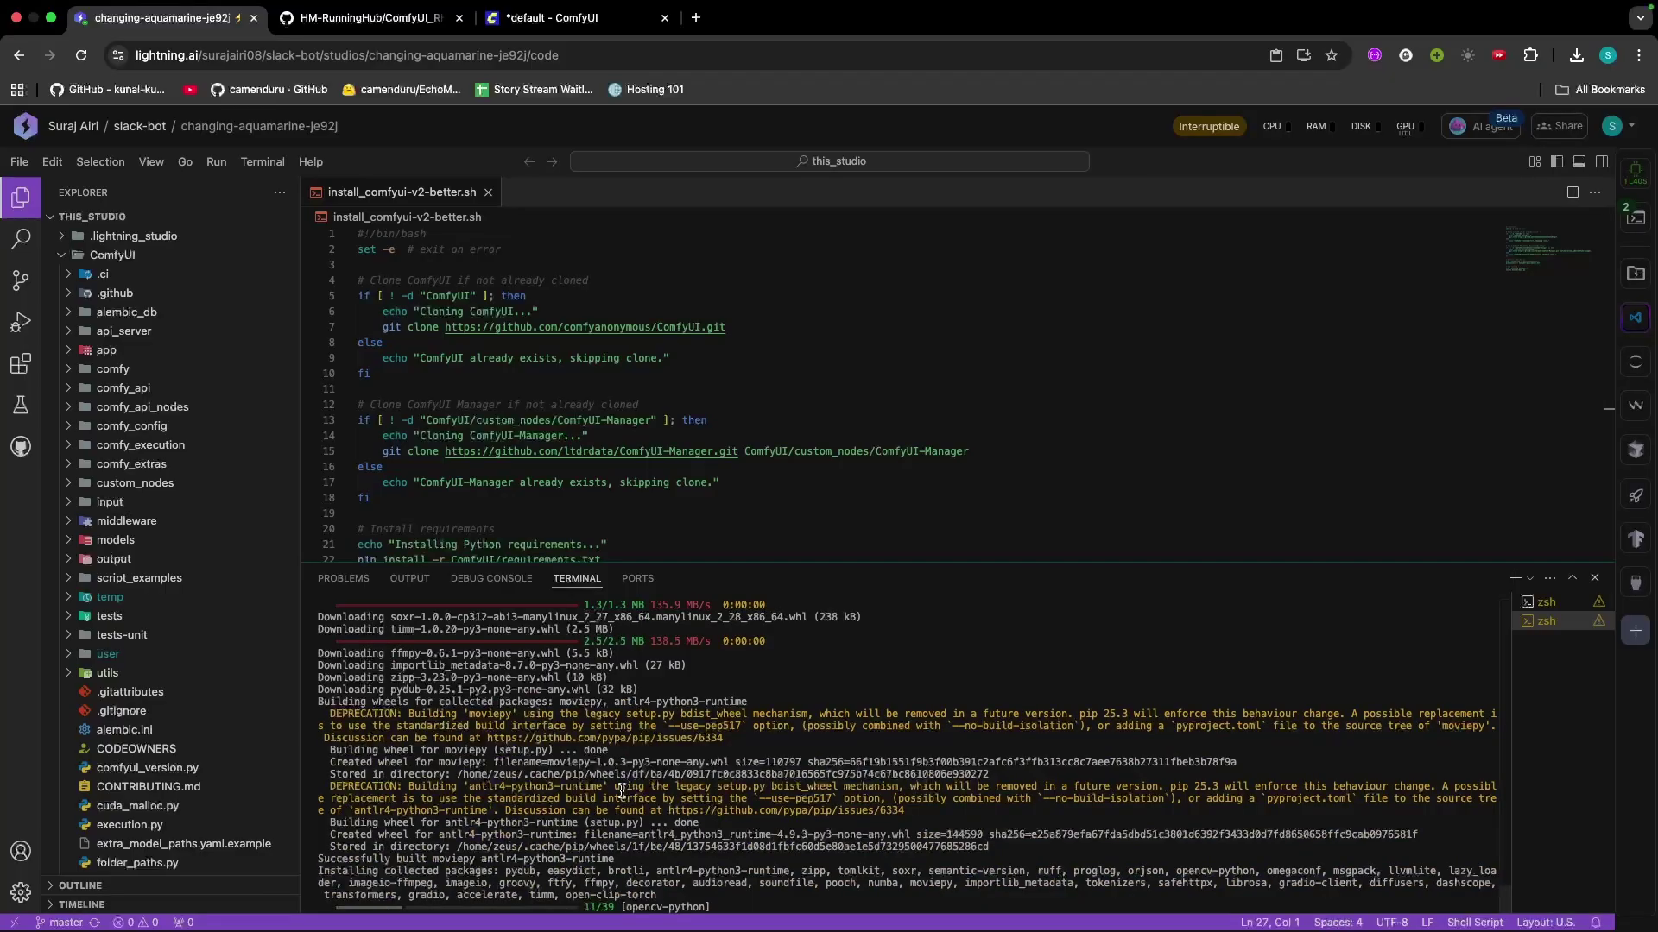
Copy the README's pip install flash_attn command and run it in the studio terminal
key("ctrl+Tab")
scroll(212, 577, "down", 5)
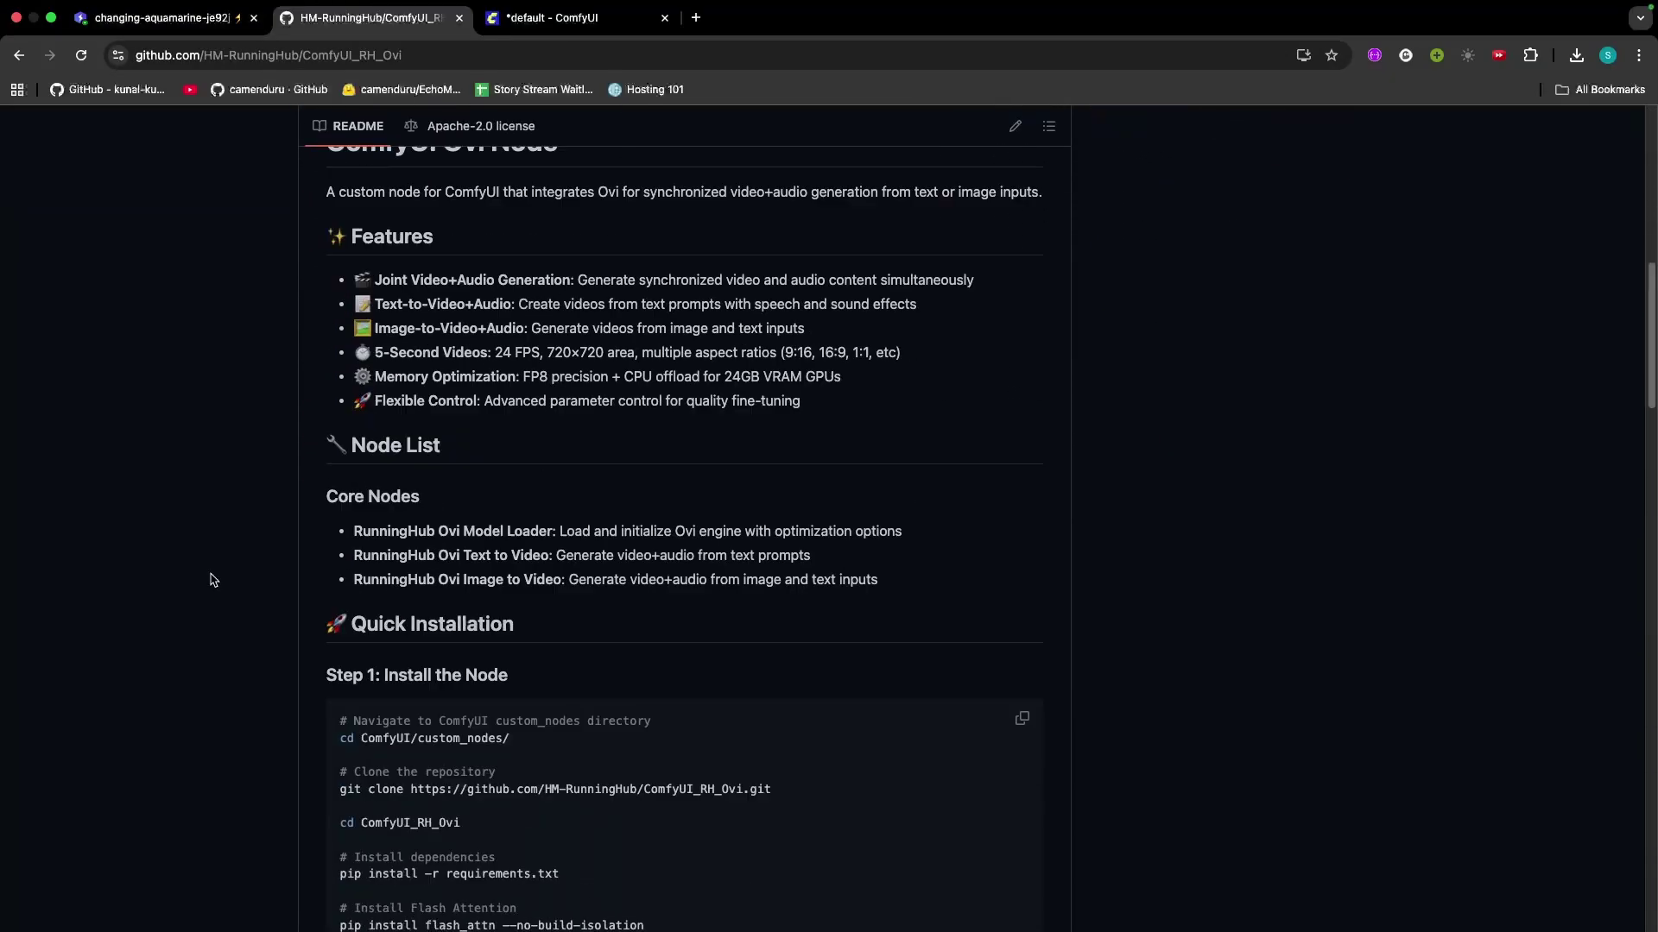
scroll(212, 577, "down", 5)
scroll(211, 576, "up", 2)
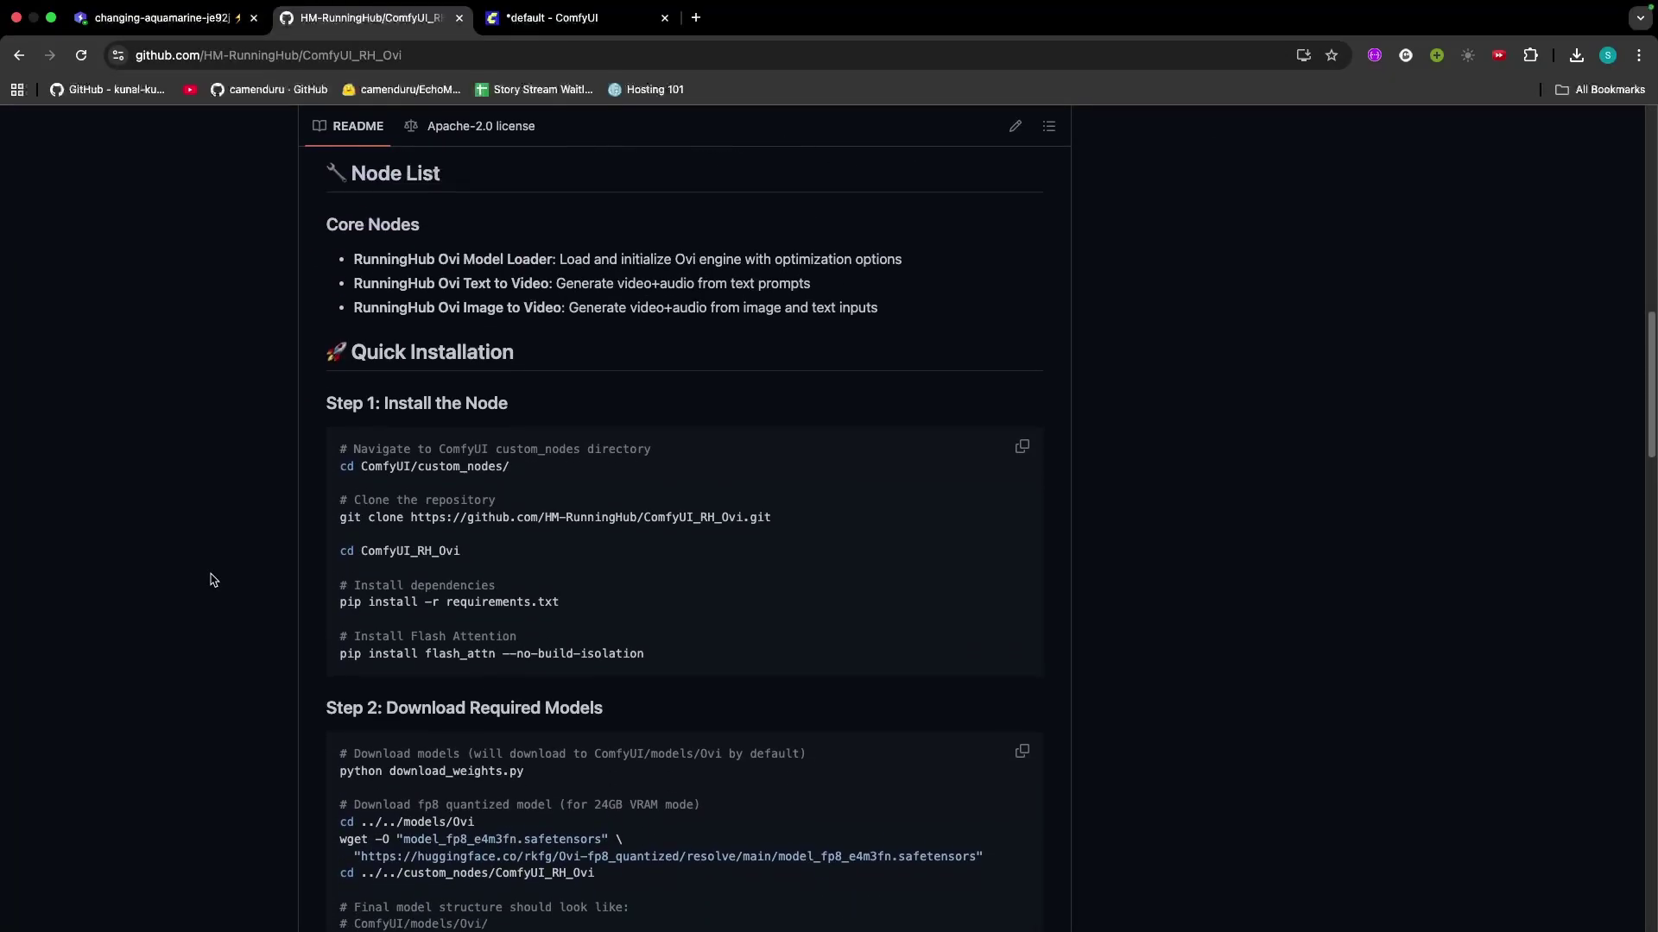
scroll(211, 576, "up", 1)
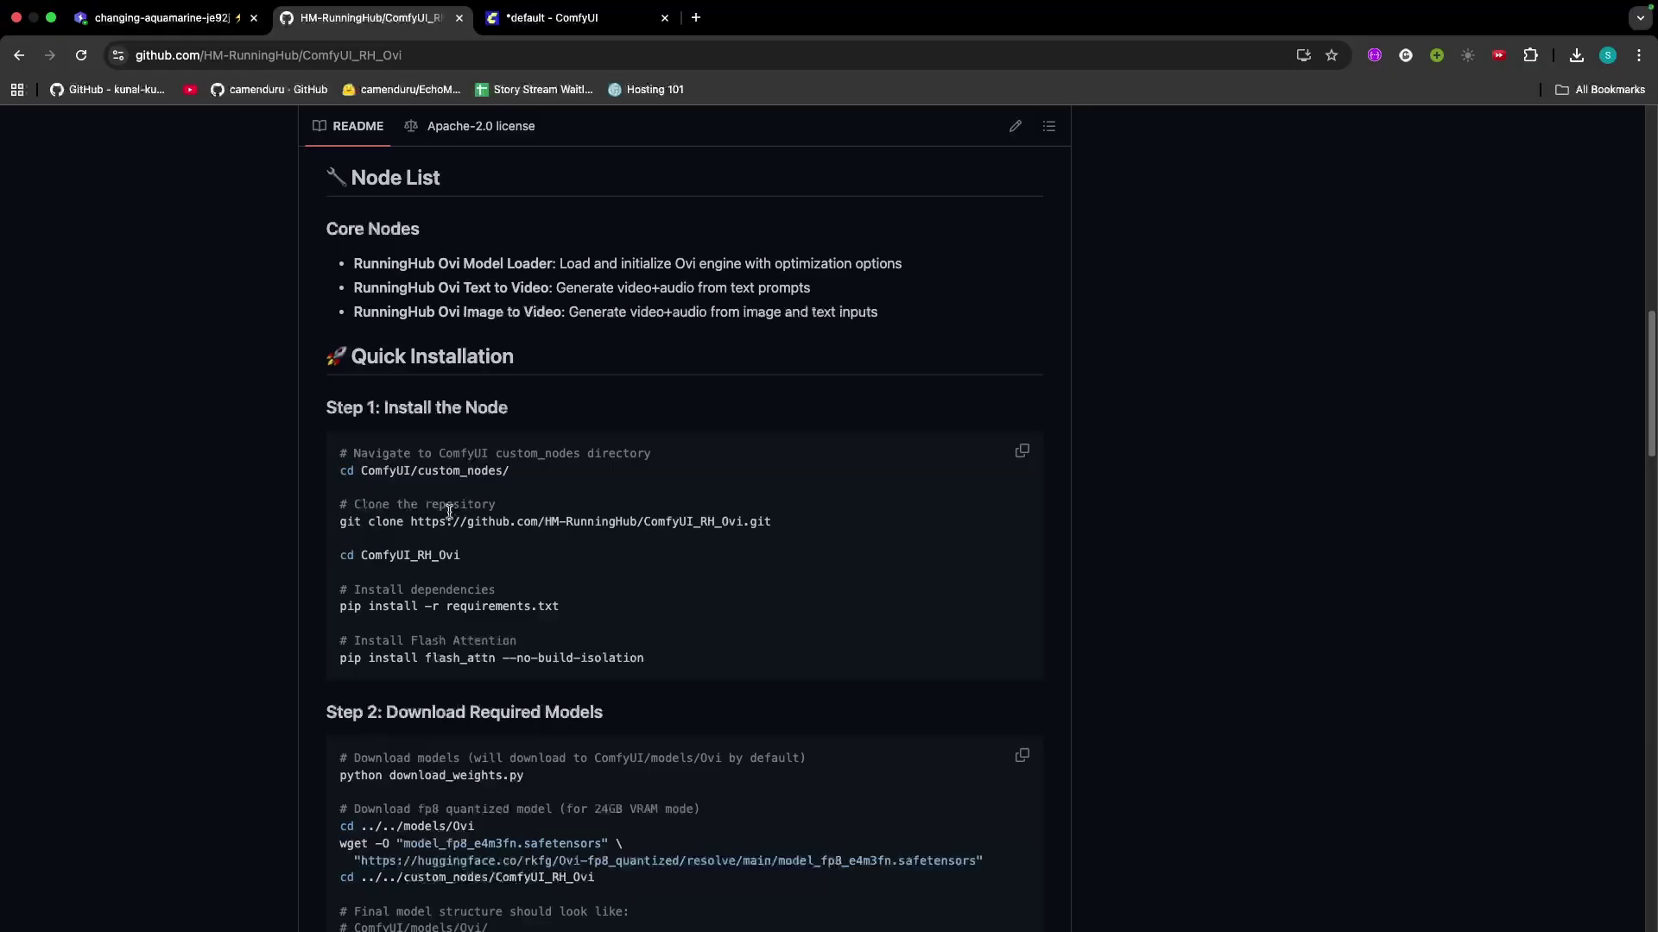
left_click_drag(350, 467, 628, 484)
left_click_drag(499, 505, 643, 669)
left_click(721, 545)
left_click_drag(653, 659, 335, 667)
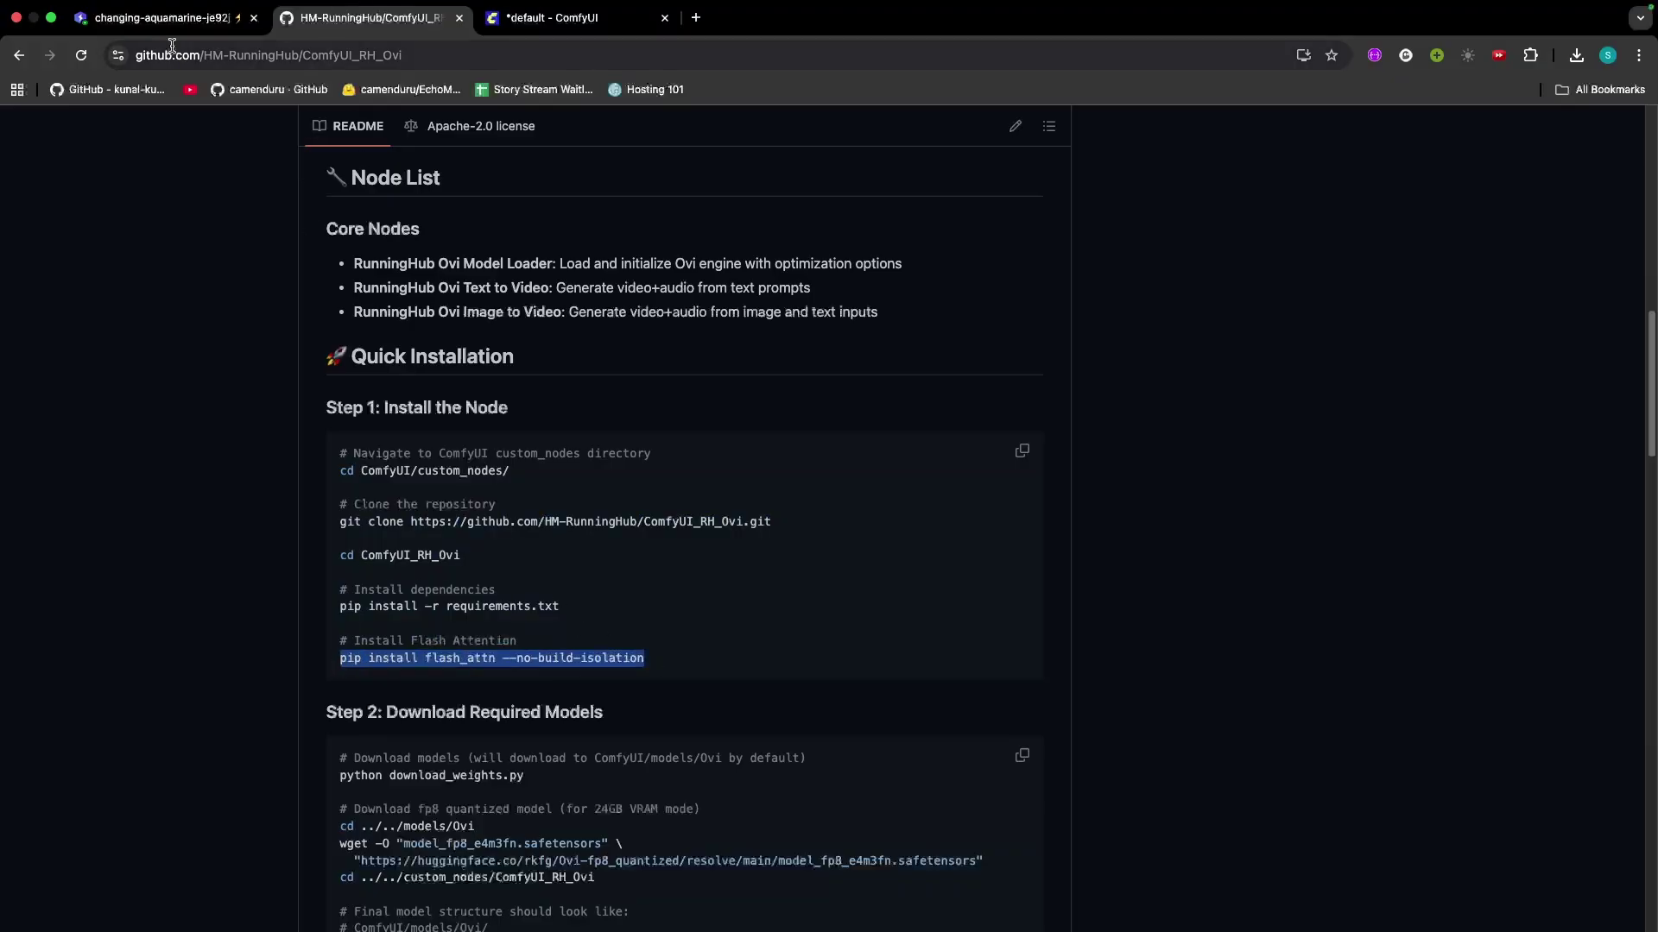
left_click(164, 17)
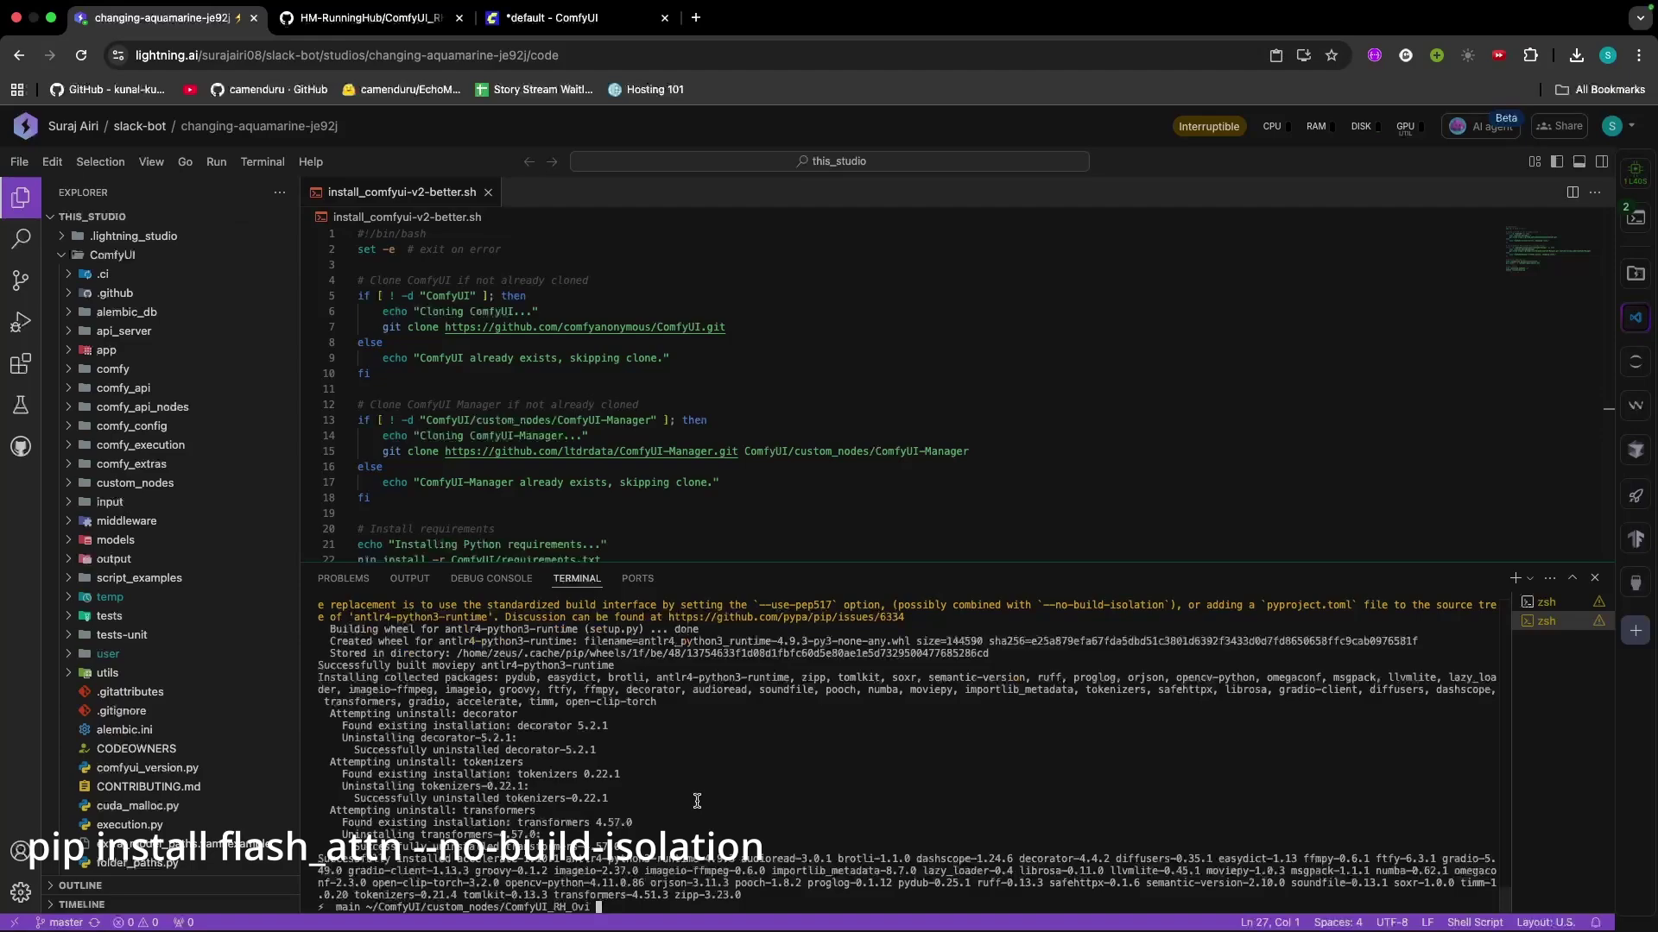
Copy the python download_weights.py command from the README
key("ctrl+Tab")
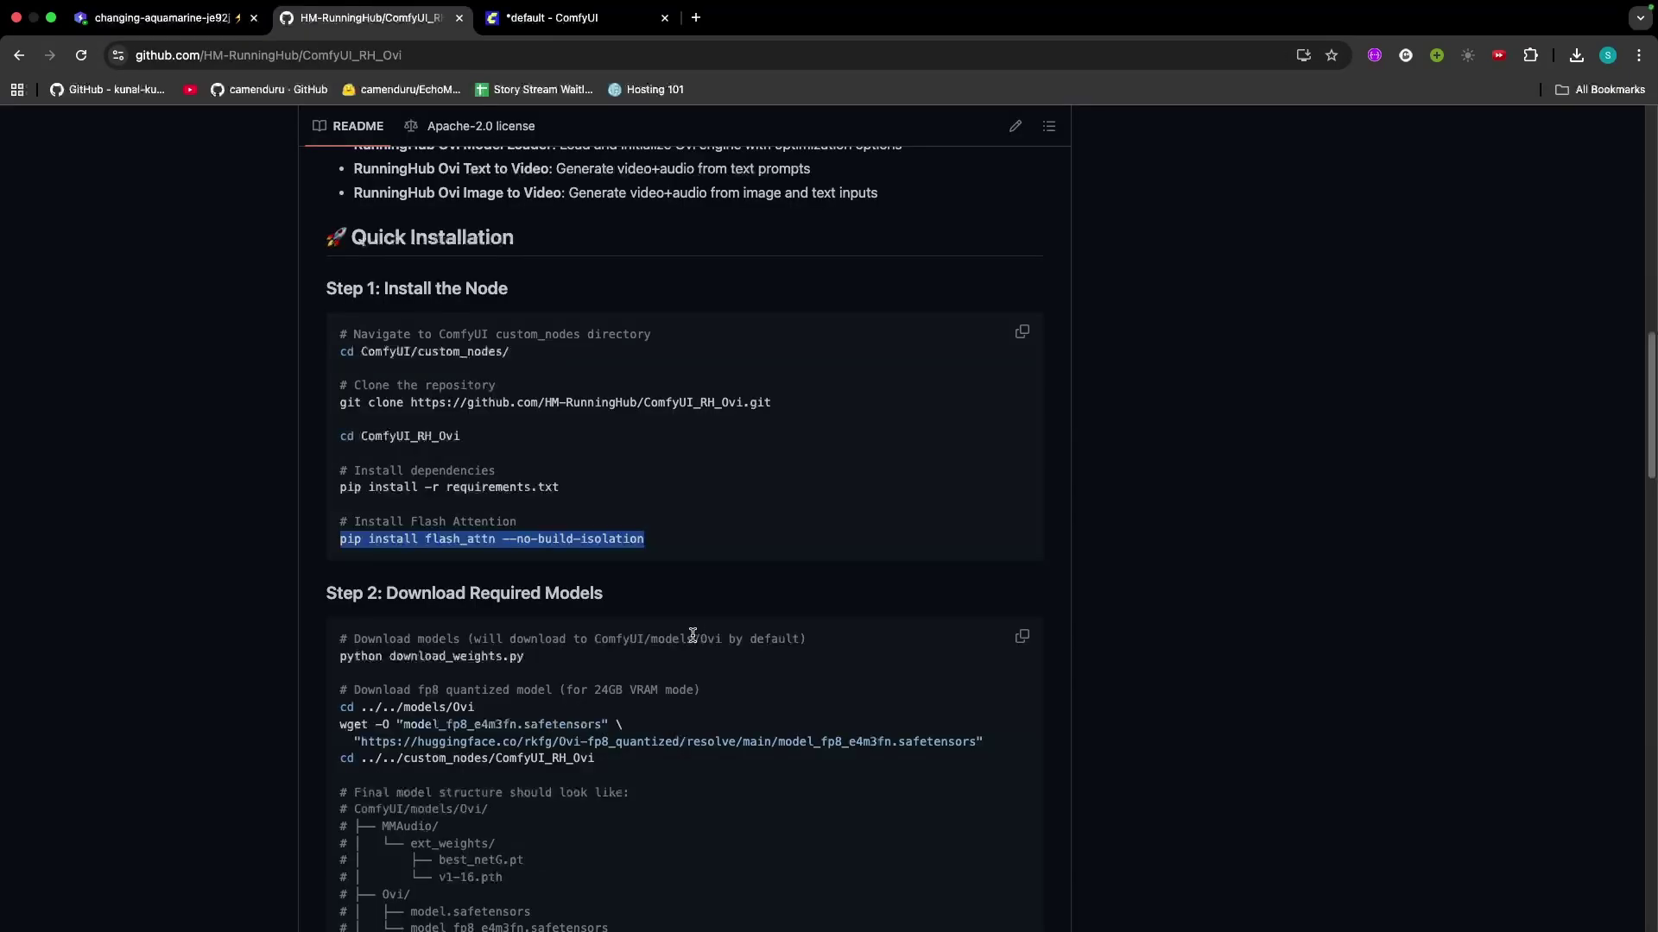
scroll(526, 610, "down", 2)
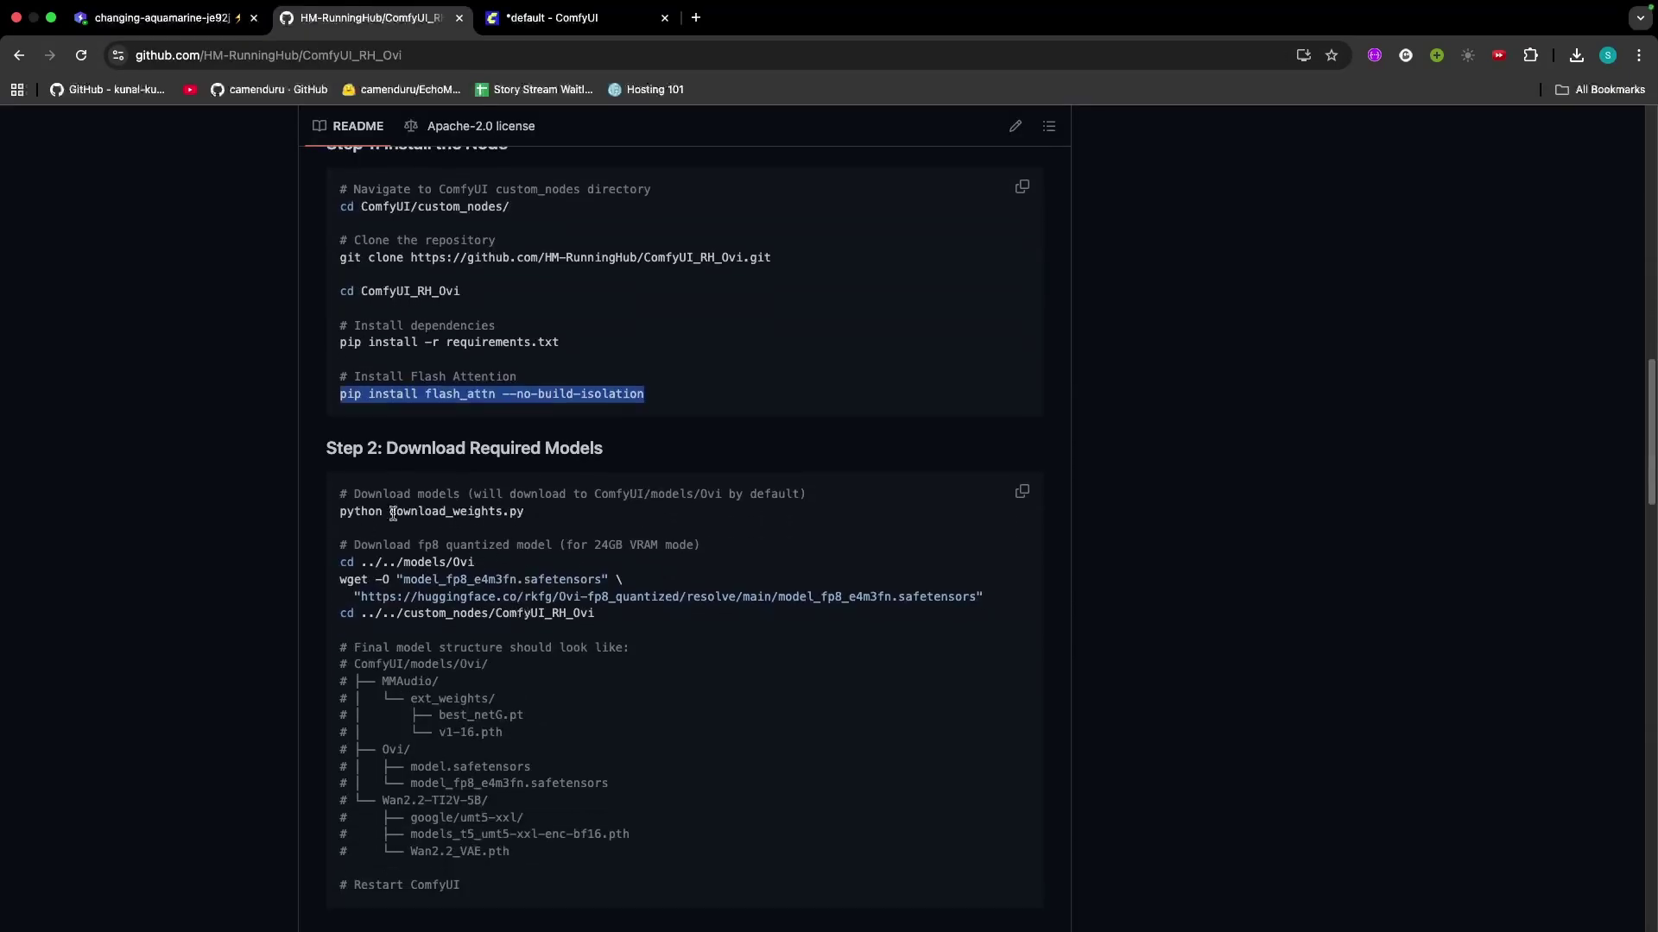
left_click_drag(340, 509, 582, 515)
key("super+c")
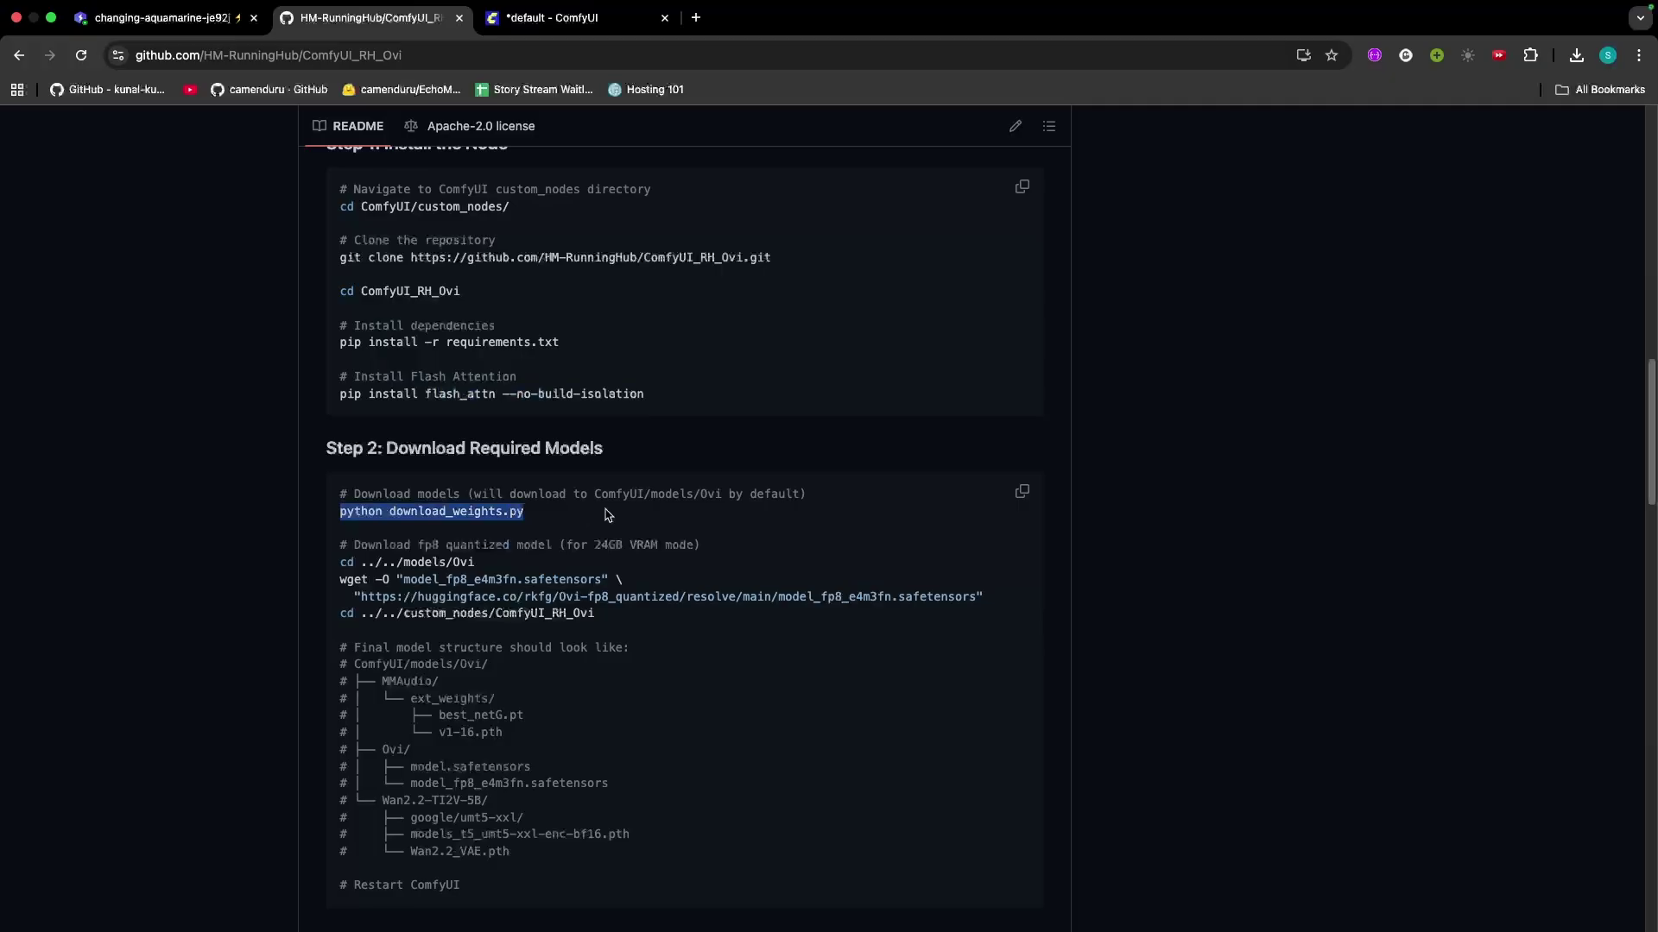
Check the path with pwd, then run python download_weights.py to fetch the Ovi weights
left_click(242, 24)
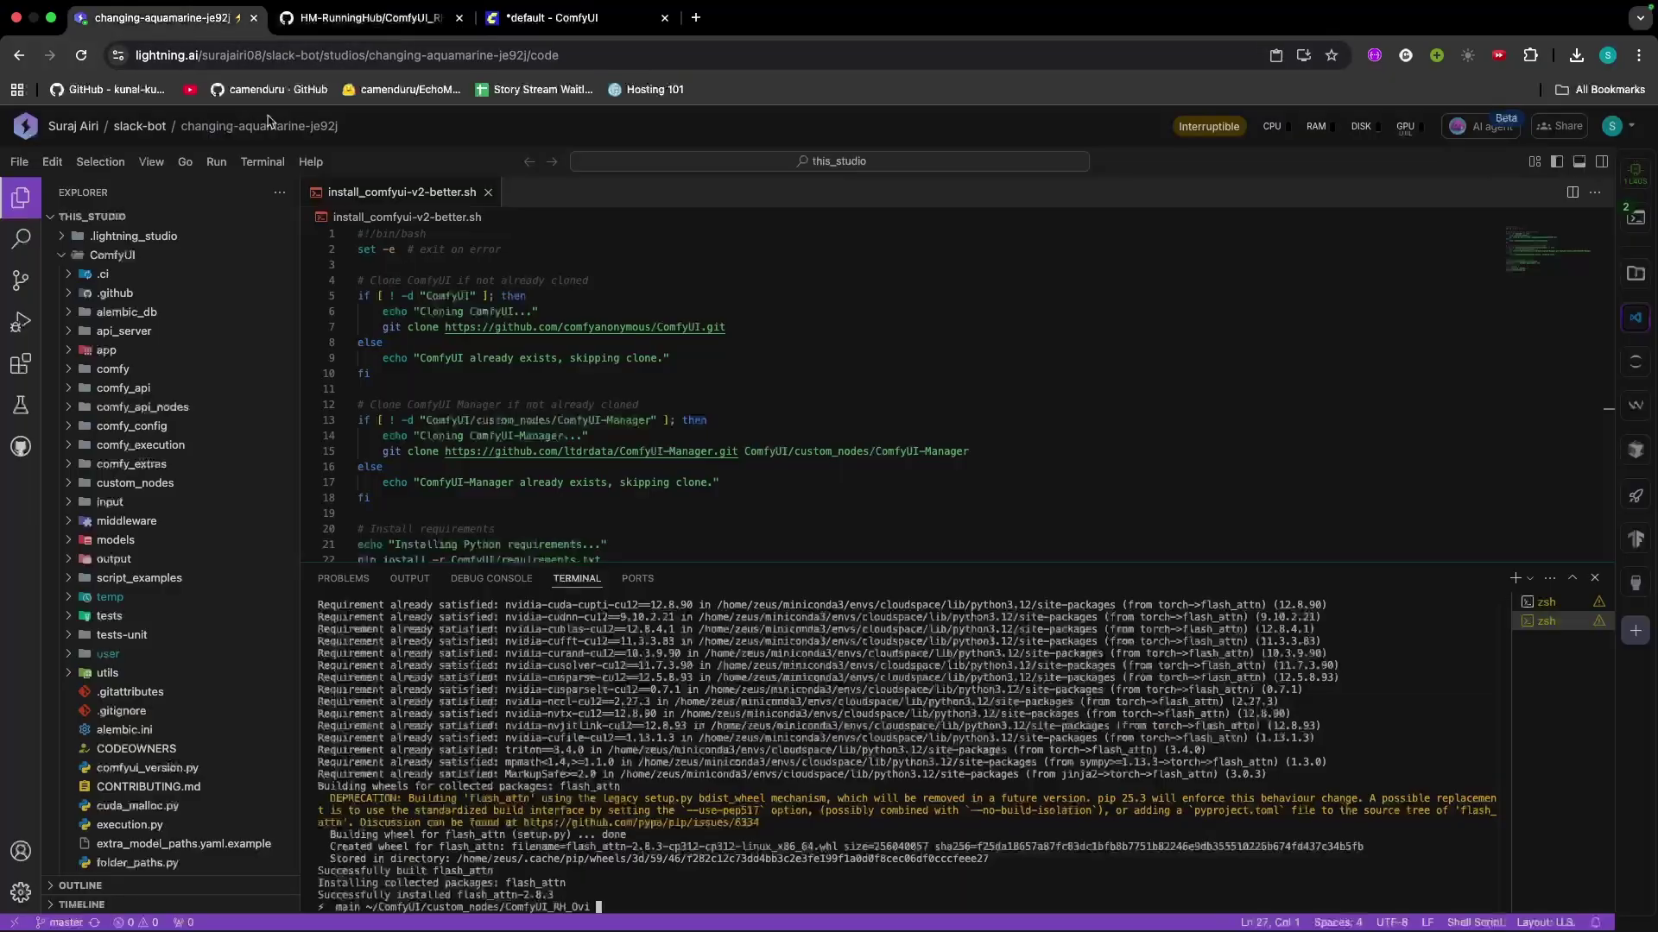
left_click_drag(510, 906, 638, 877)
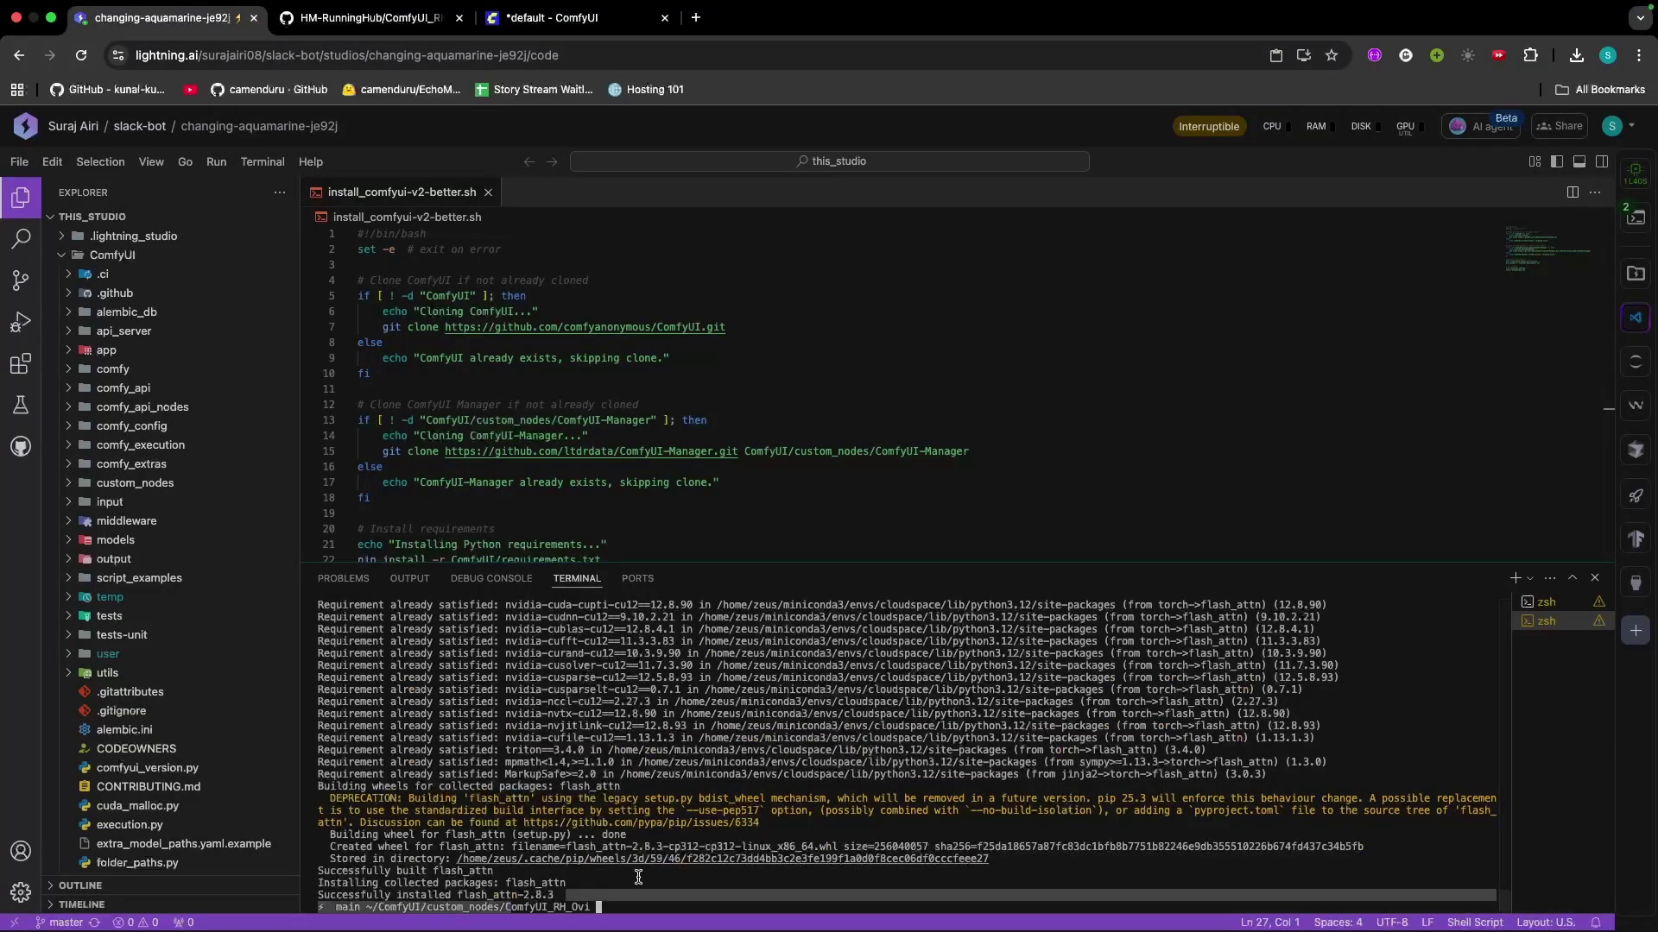
left_click(638, 877)
type("pwd")
key("Return")
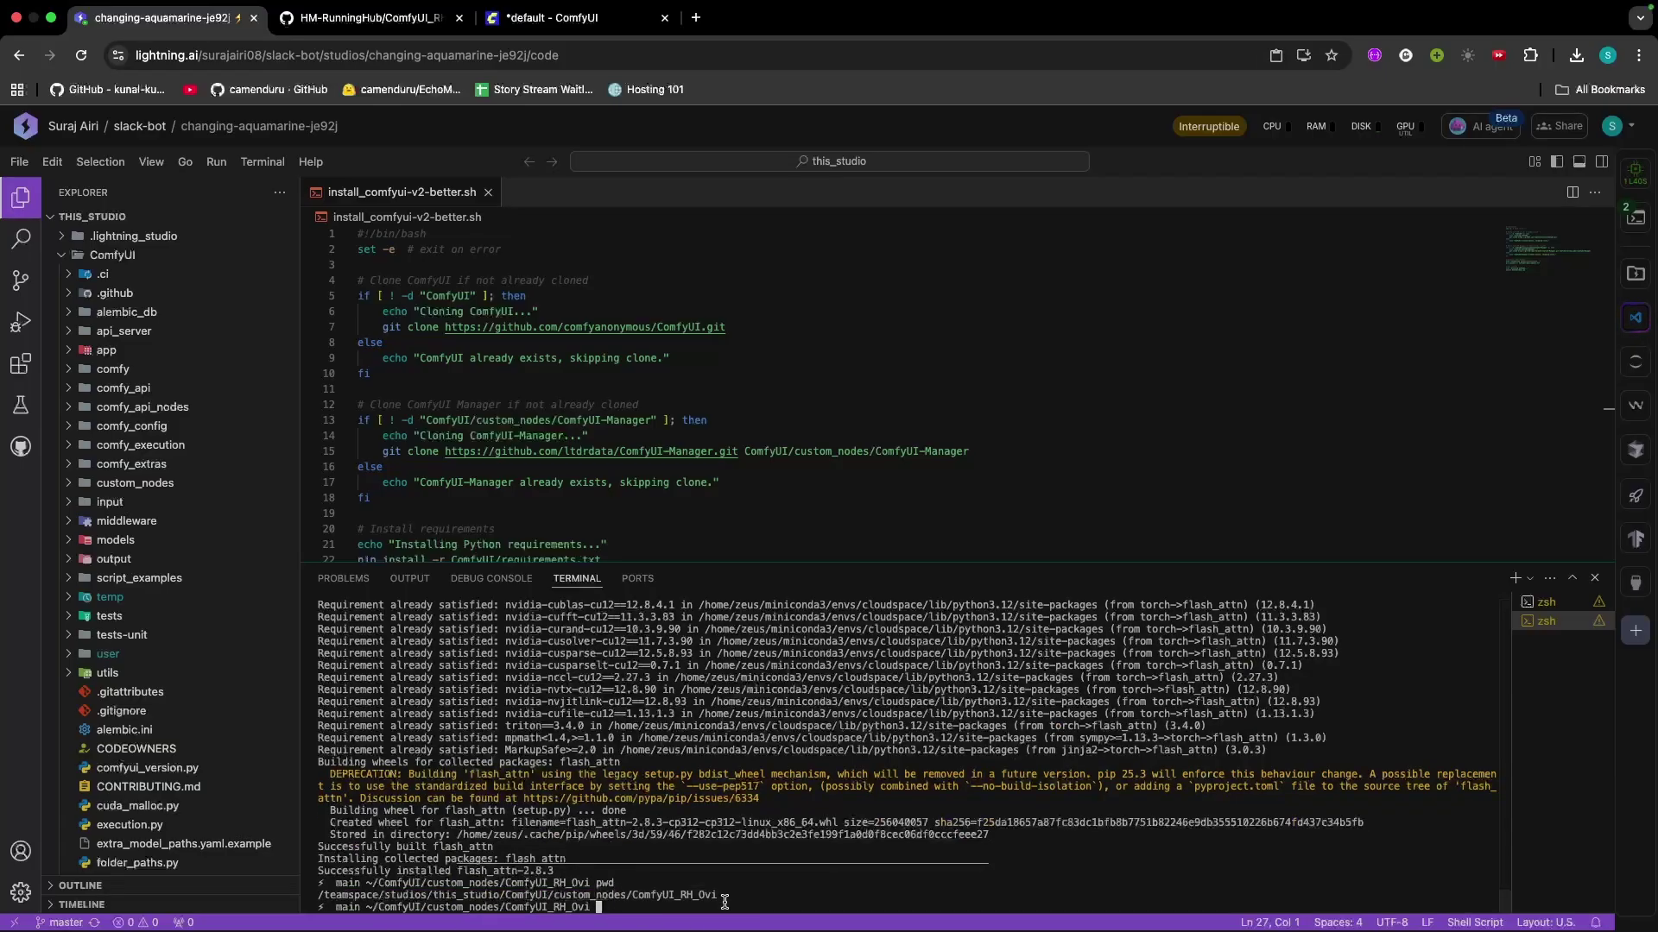
key("super+v")
key("Return")
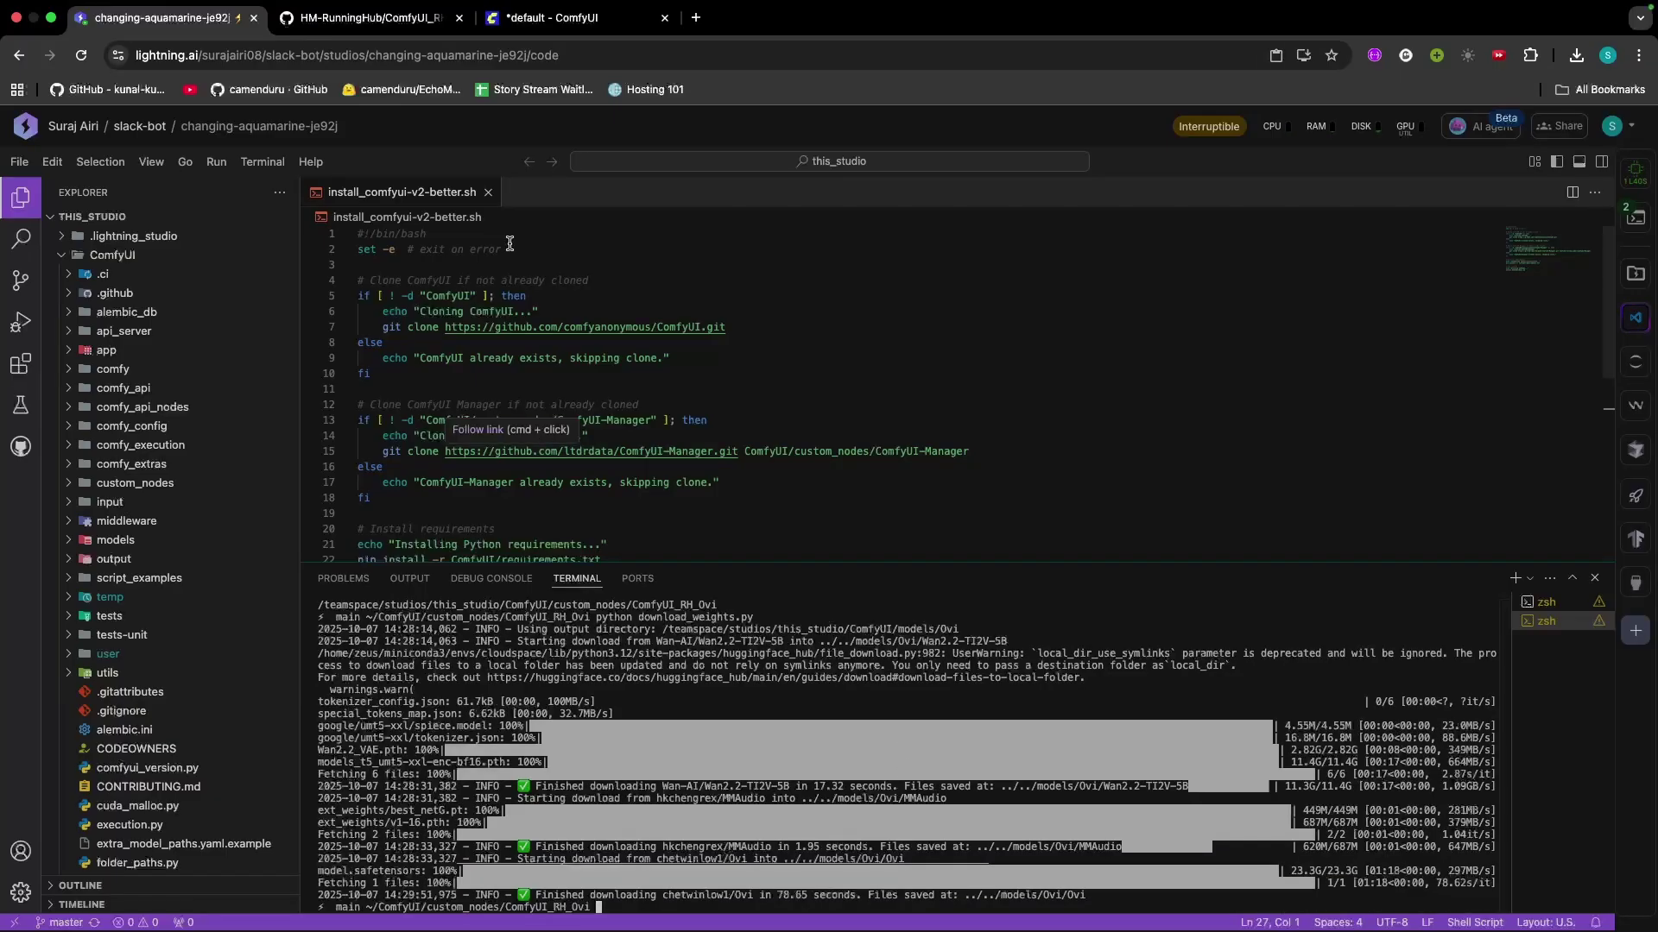
left_click(389, 17)
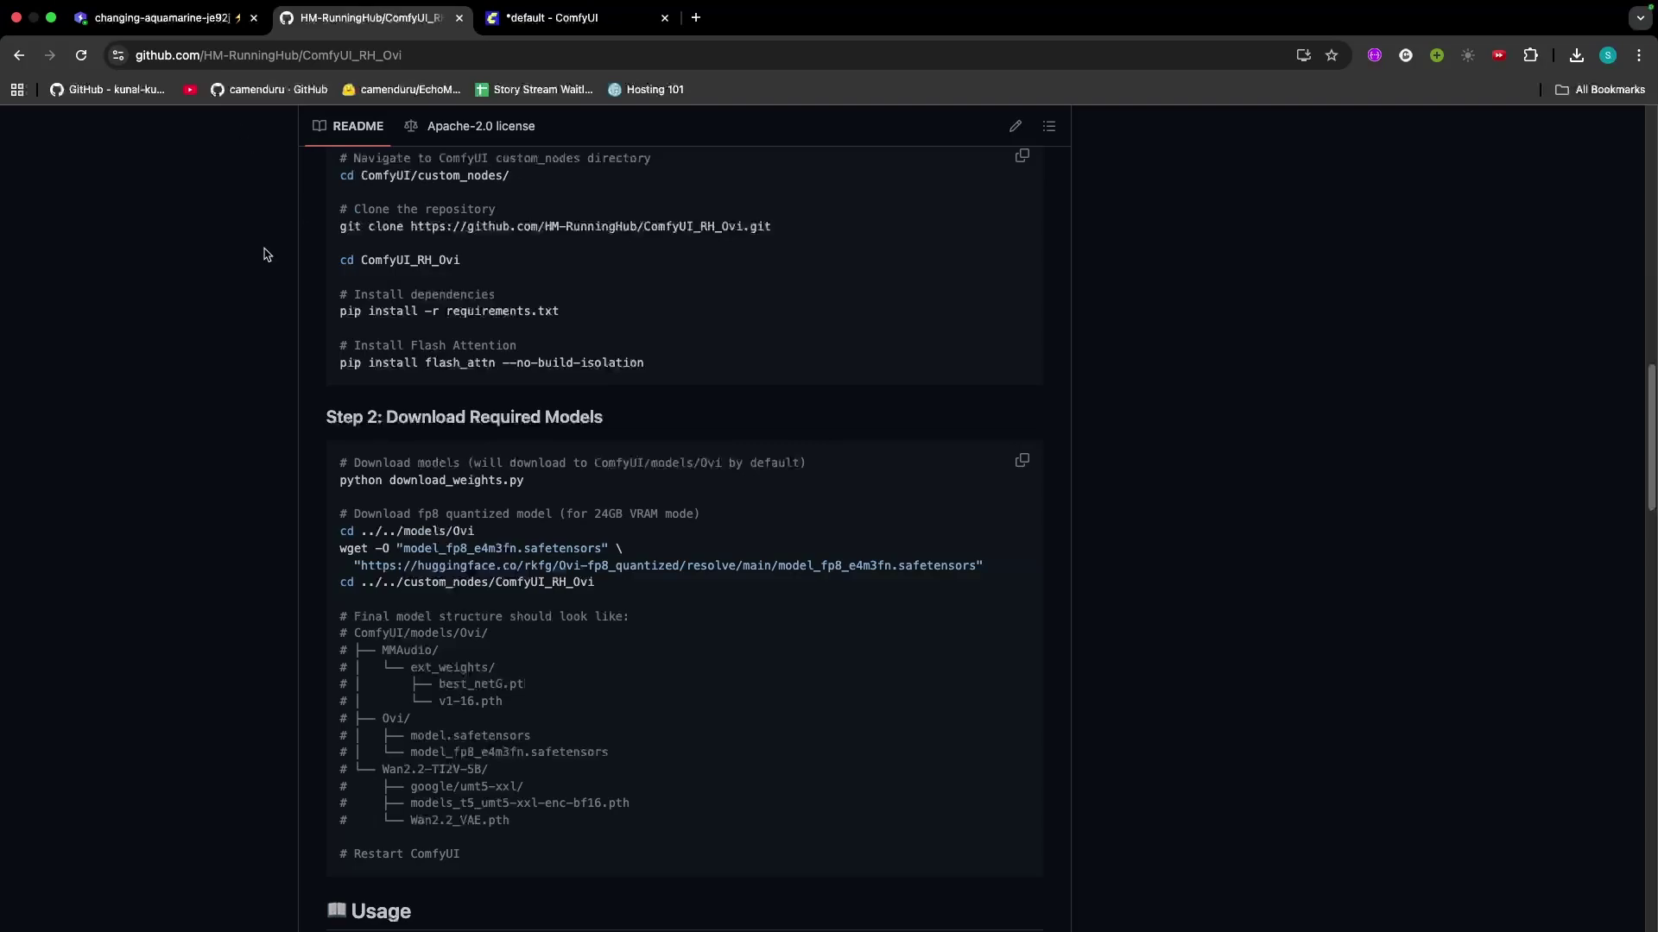
Copy cd ../../models/Ovi from the README and run it in the studio terminal
scroll(267, 254, "up", 5)
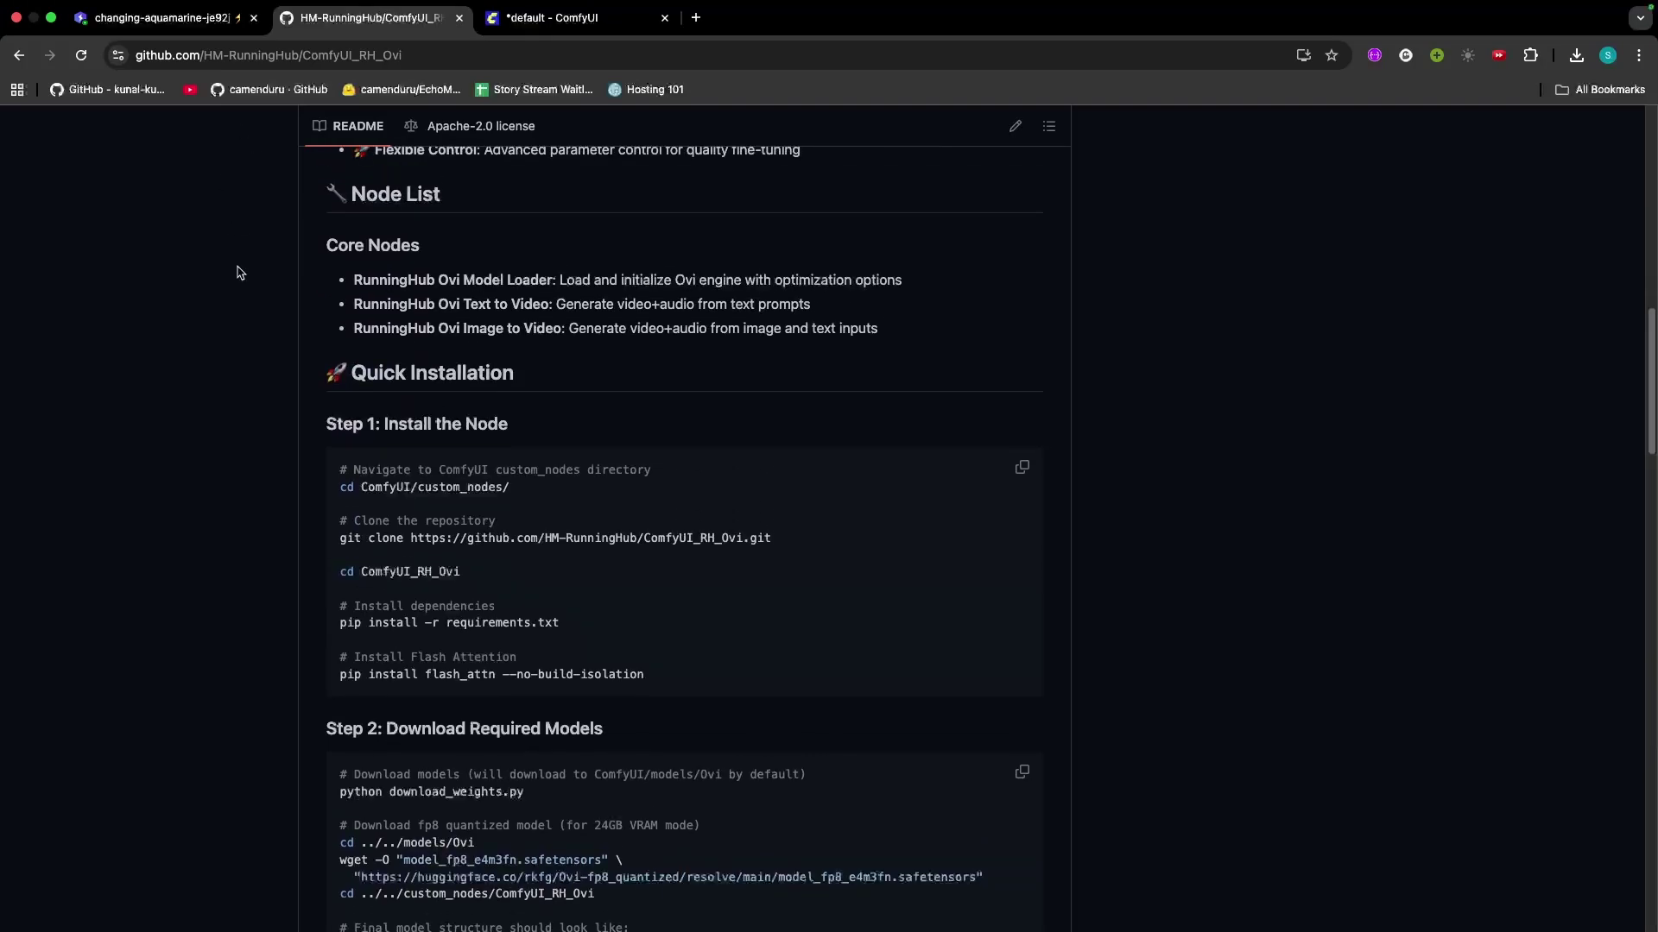
scroll(240, 273, "down", 6)
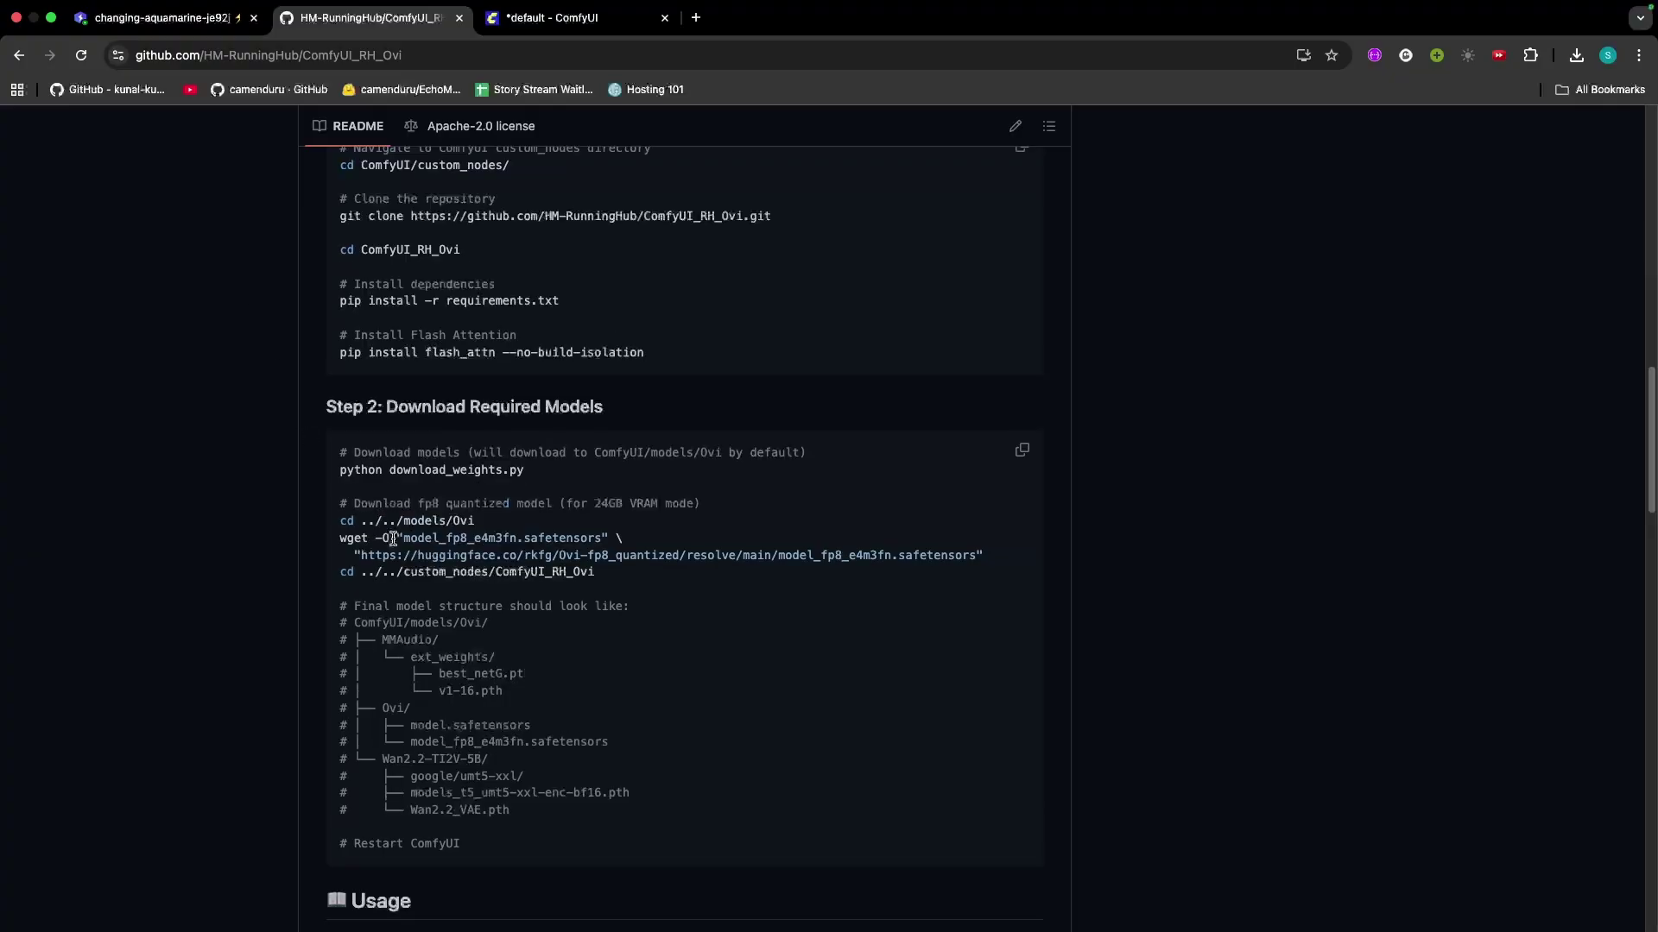
left_click_drag(340, 521, 536, 524)
key("super+c")
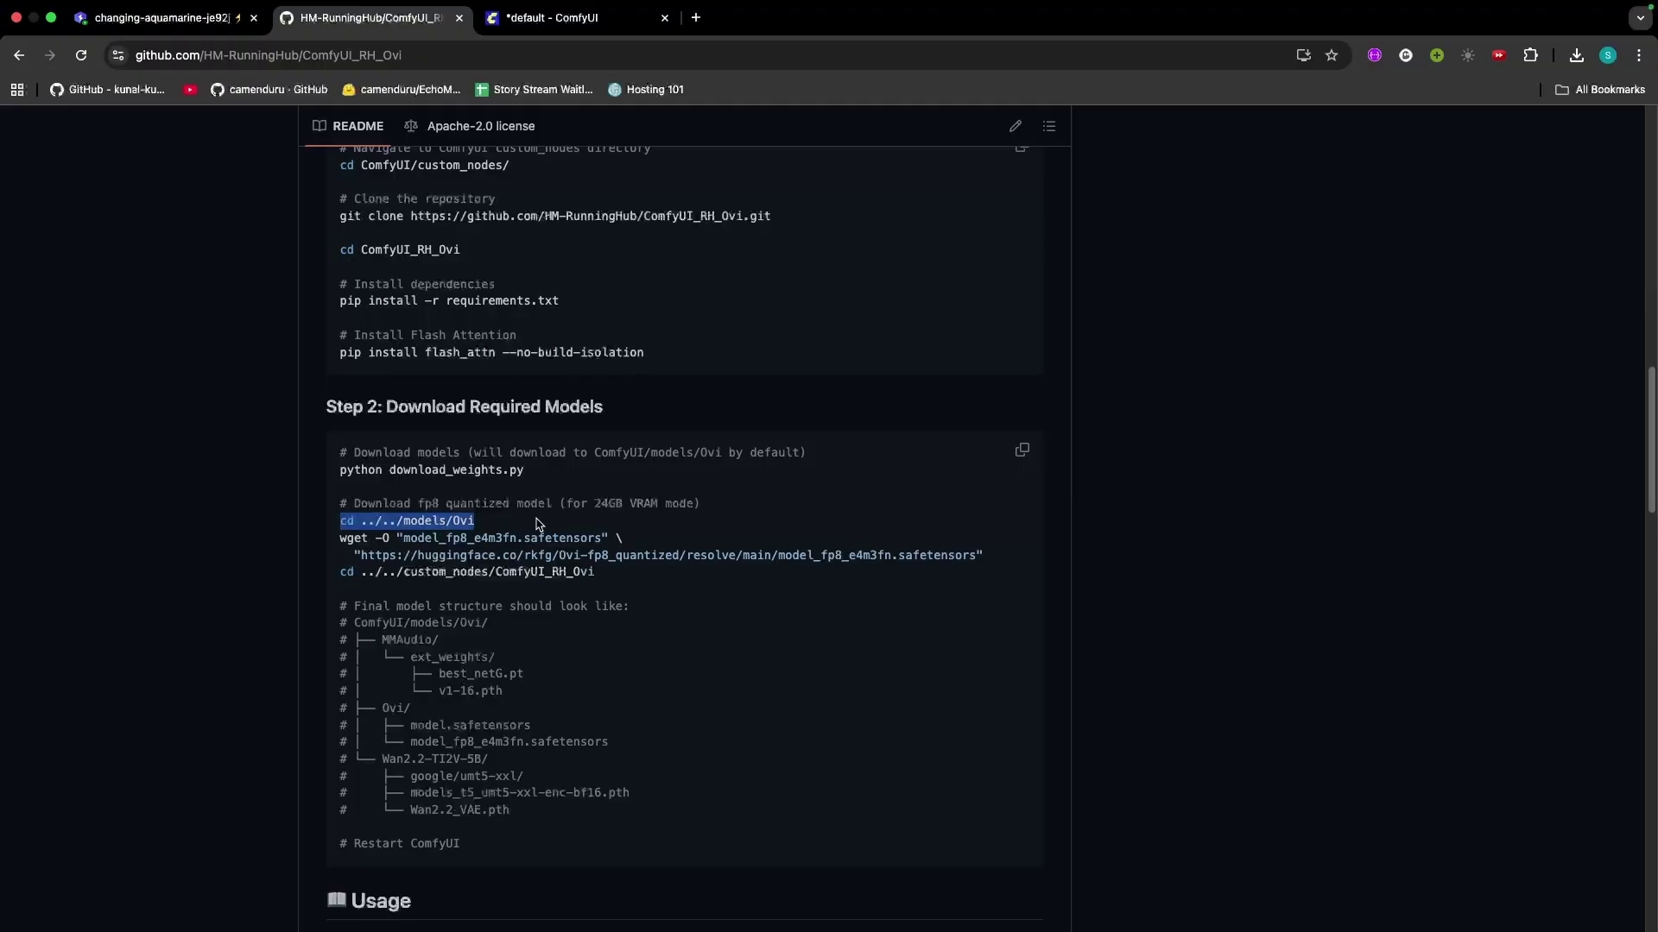
key("super+1")
key("super+v")
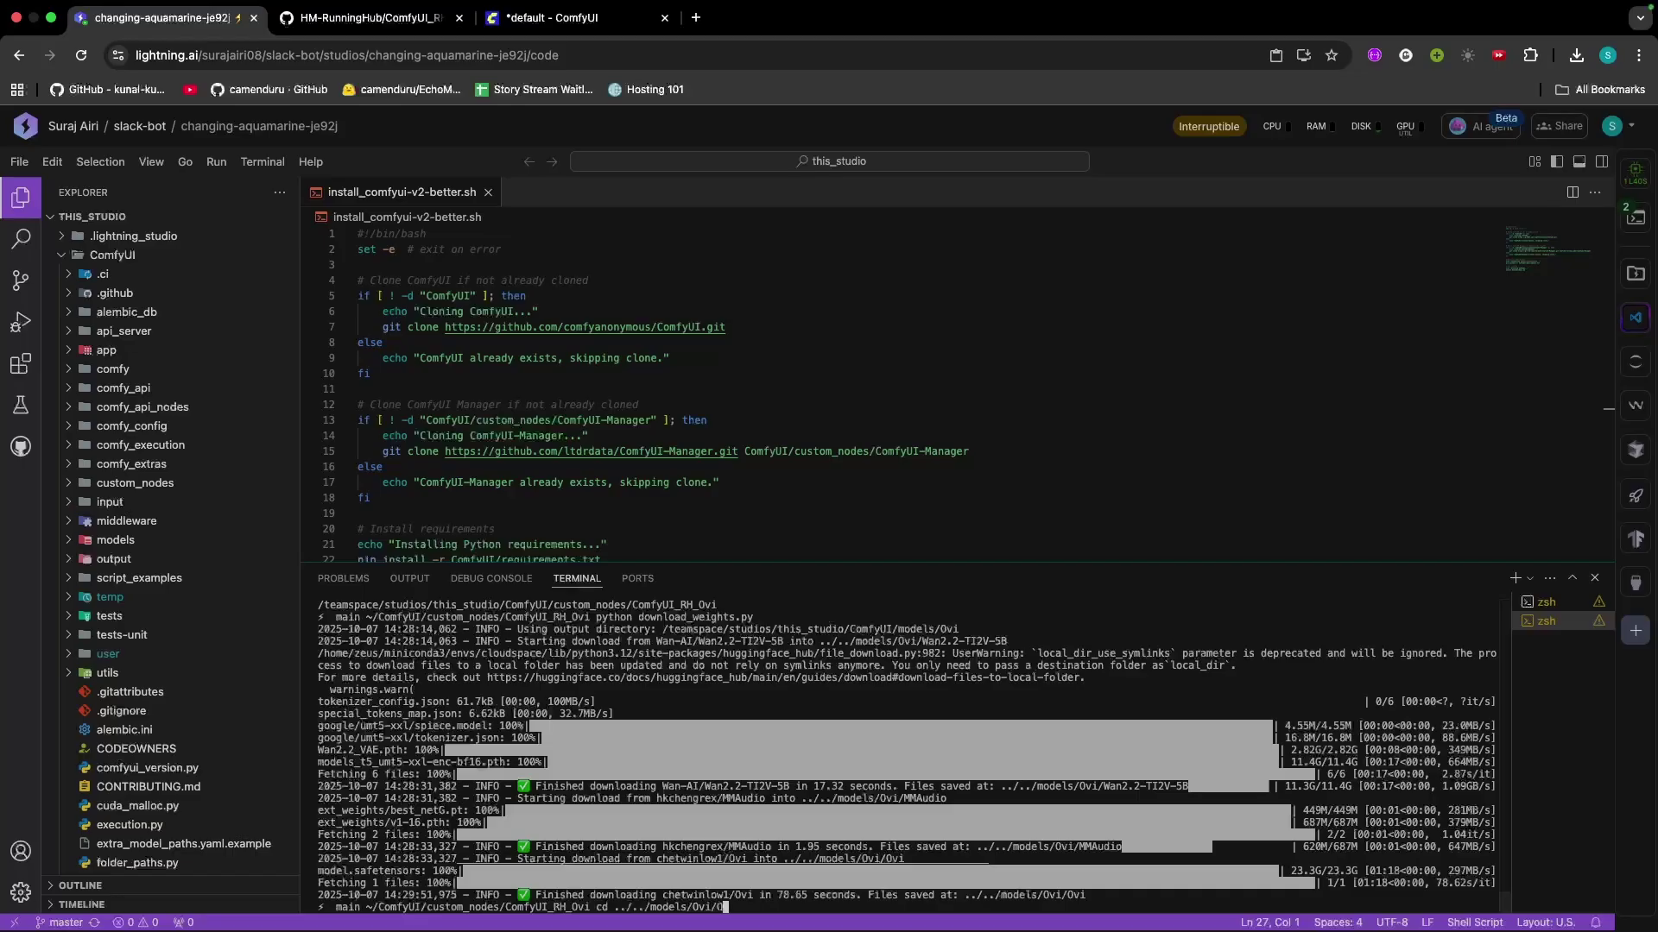
key("Return")
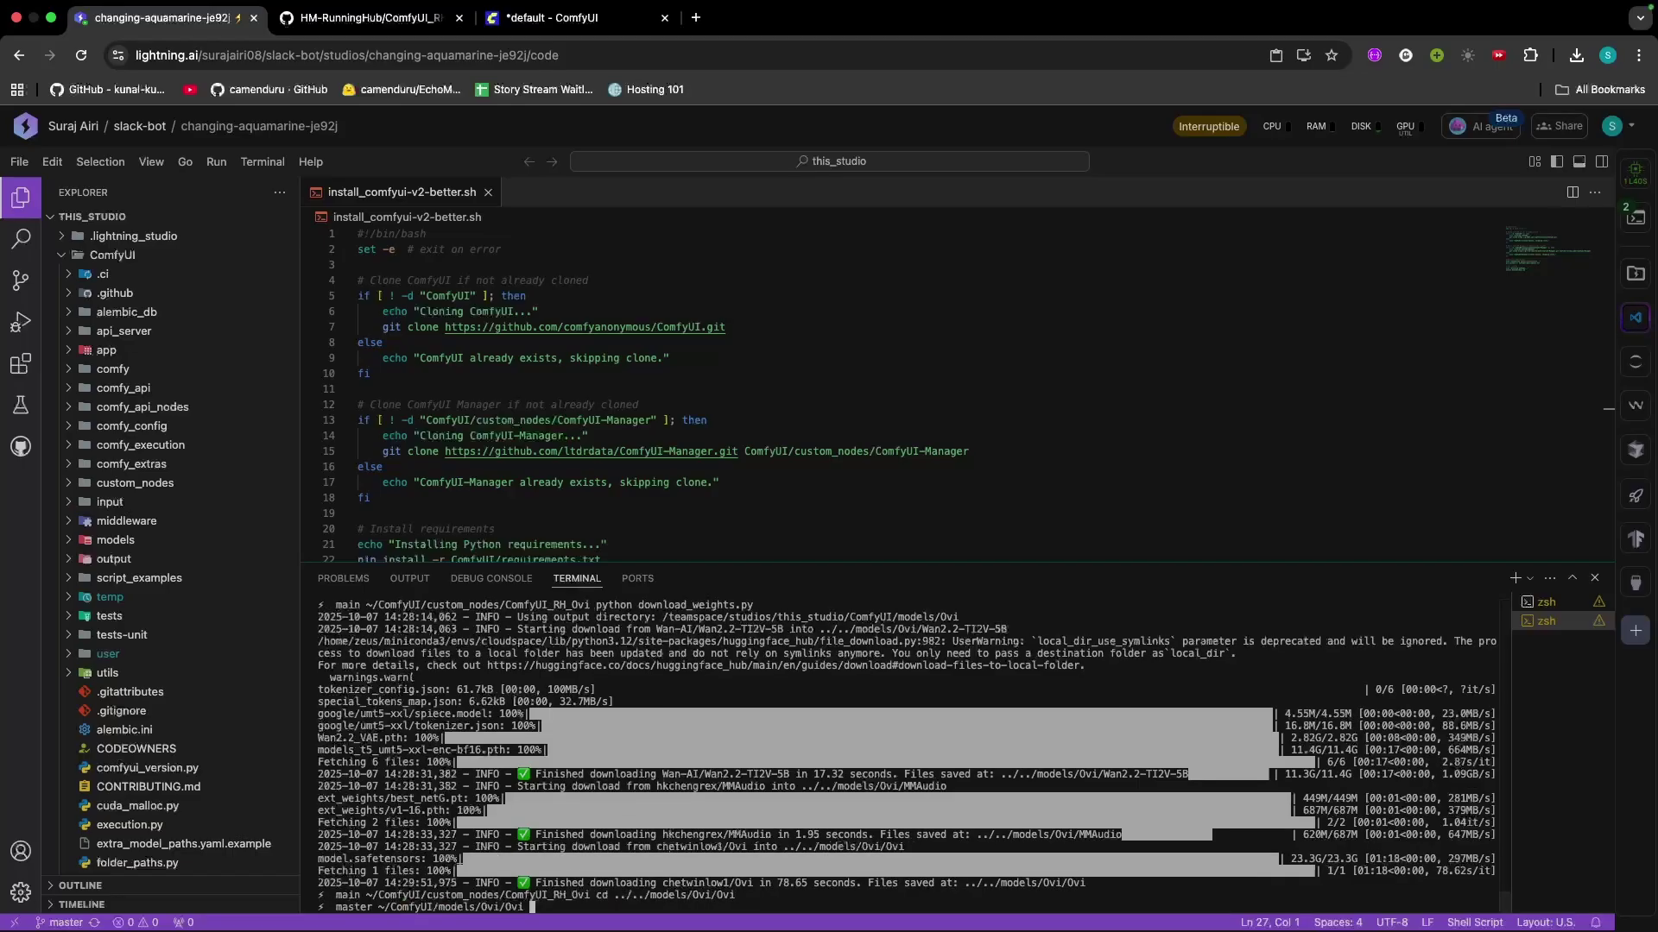
Select the two-line wget command for model_fp8_e4m3fn.safetensors in the README
left_click(367, 19)
left_click(452, 611)
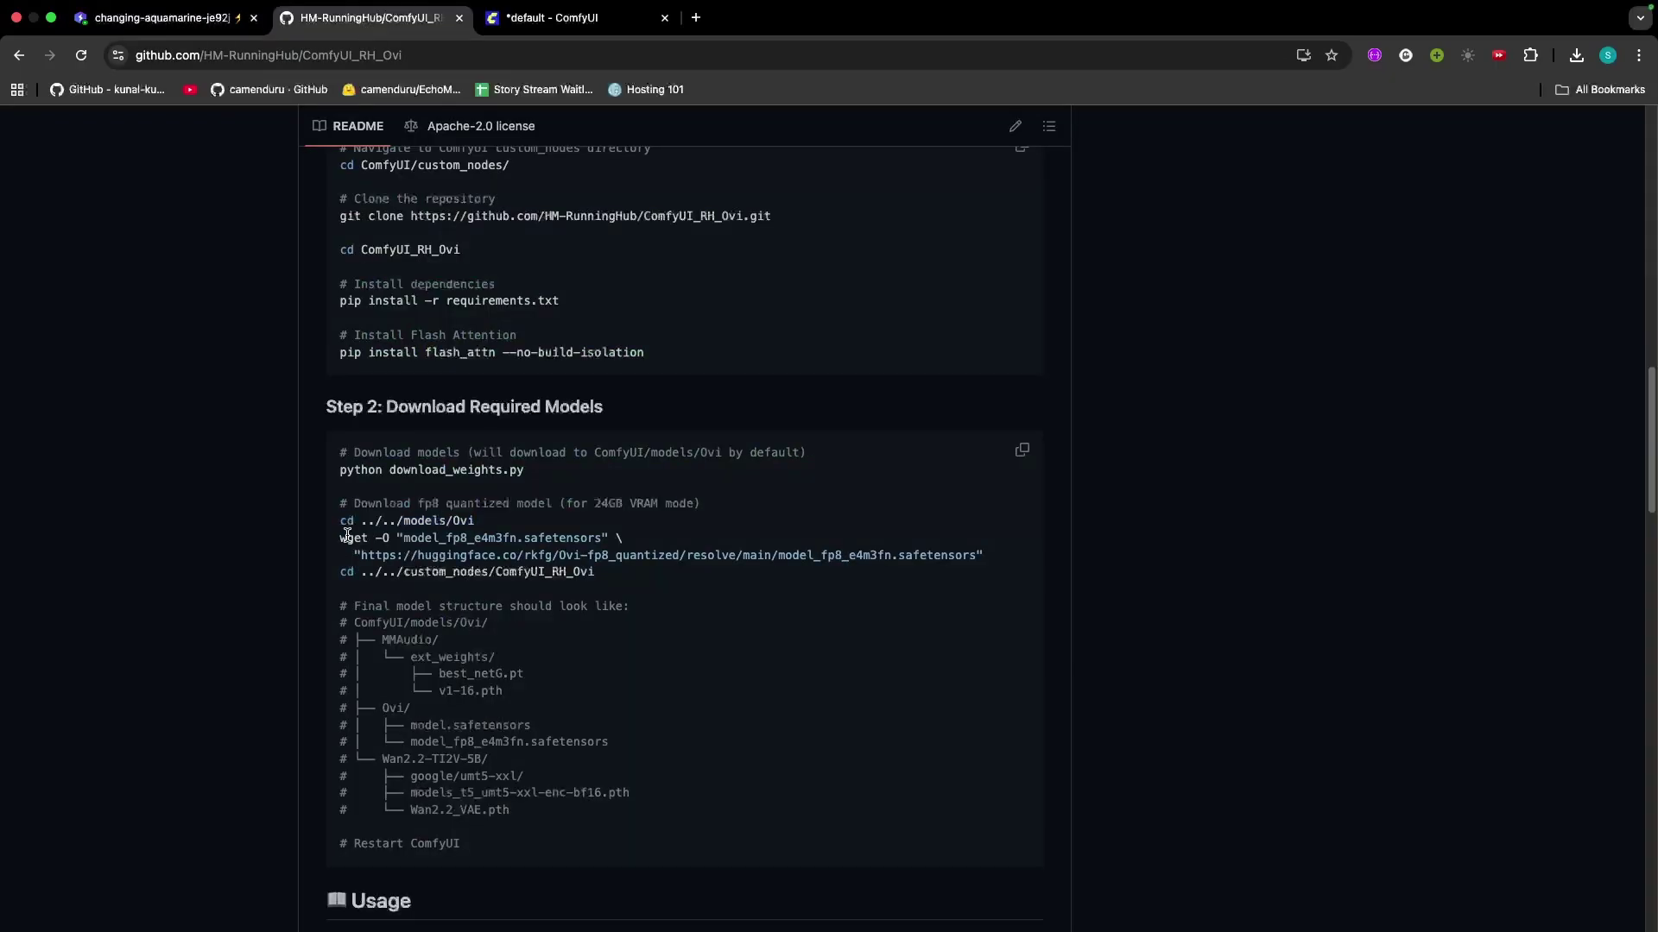
left_click_drag(346, 536, 984, 555)
Run the wget command to download model_fp8_e4m3fn.safetensors into models/Ovi
key("super+c")
key("super+1")
key("super+v")
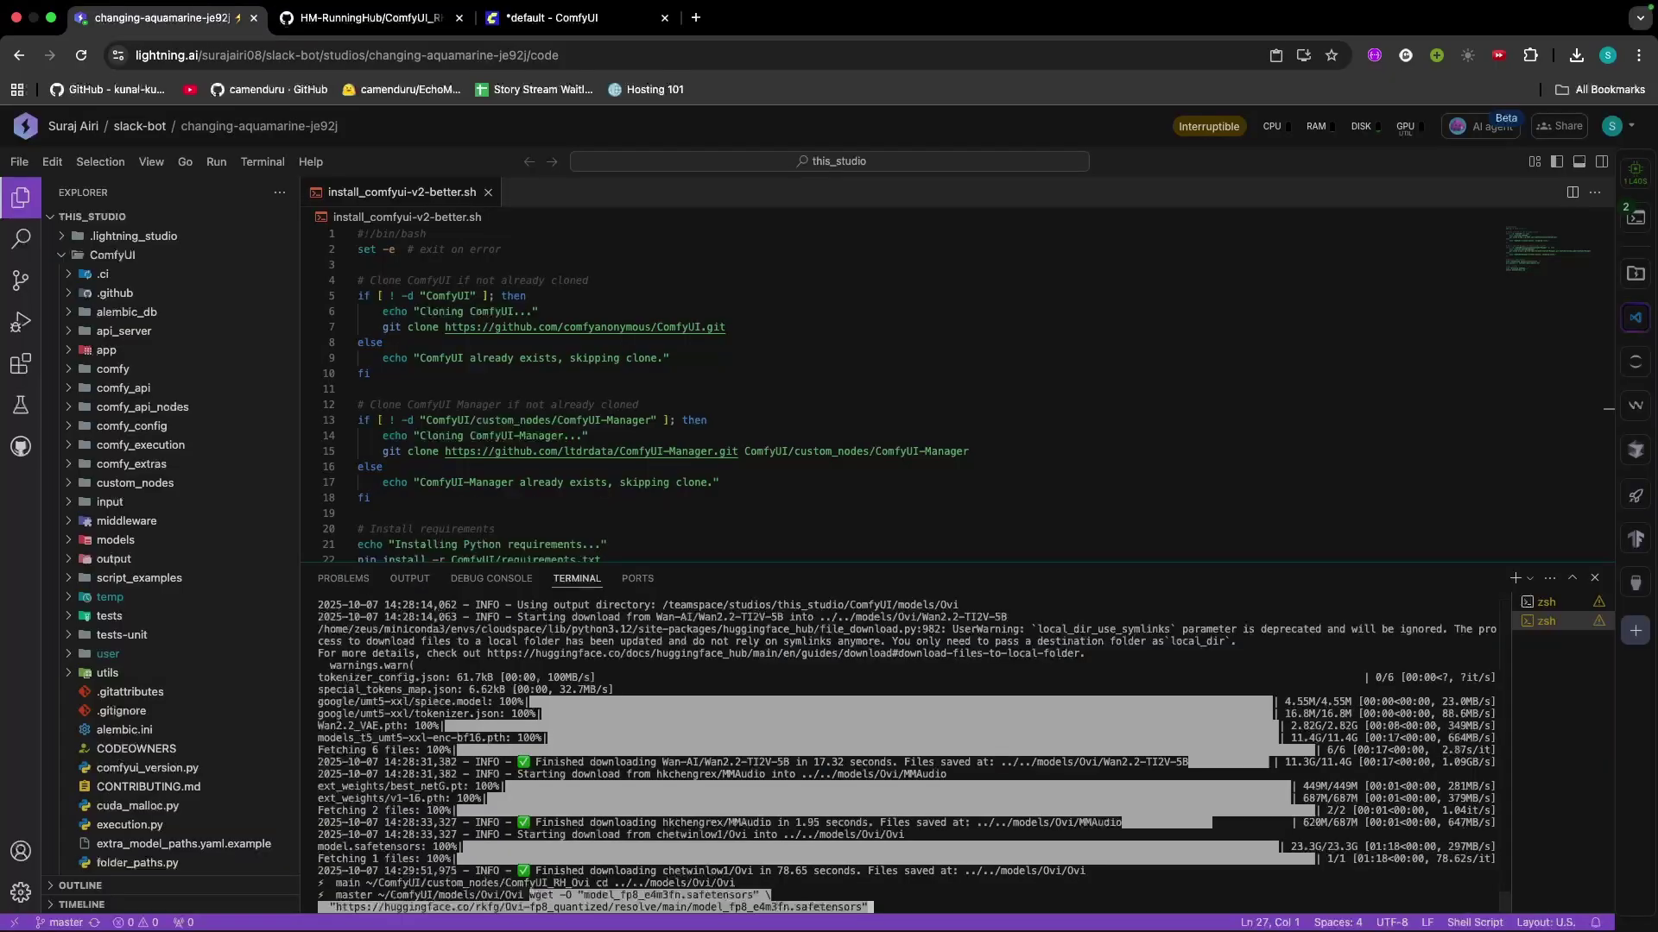
key("Return")
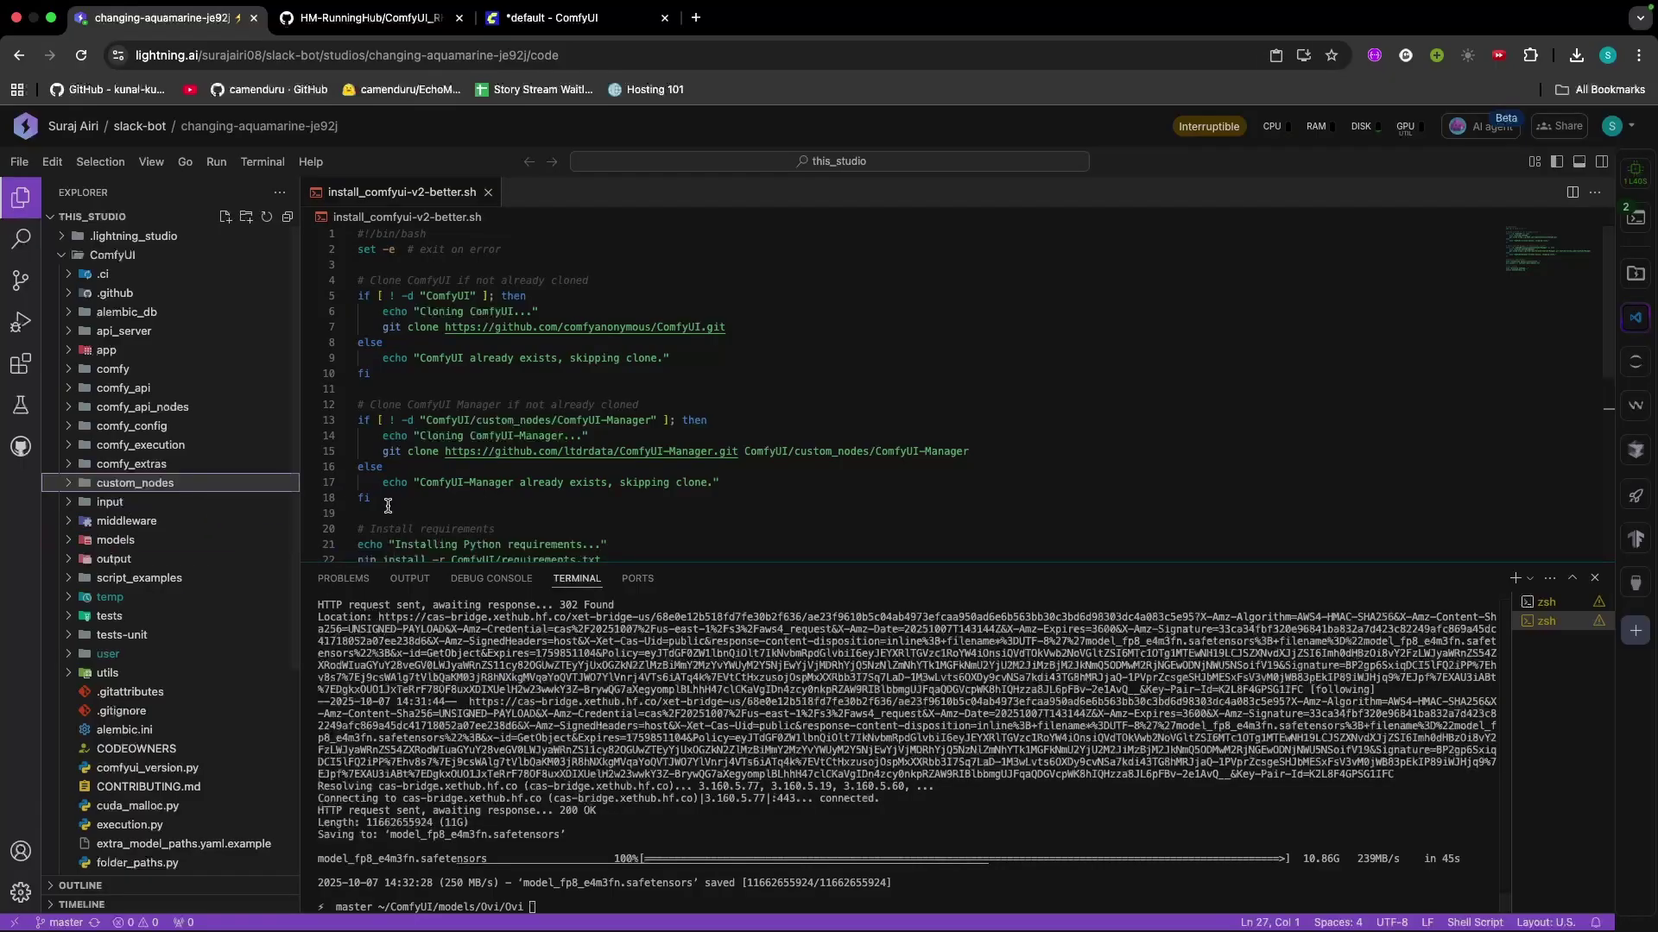
Reveal the model files under models > Ovi > Ovi and show the ComfyUI server terminal
left_click(181, 489)
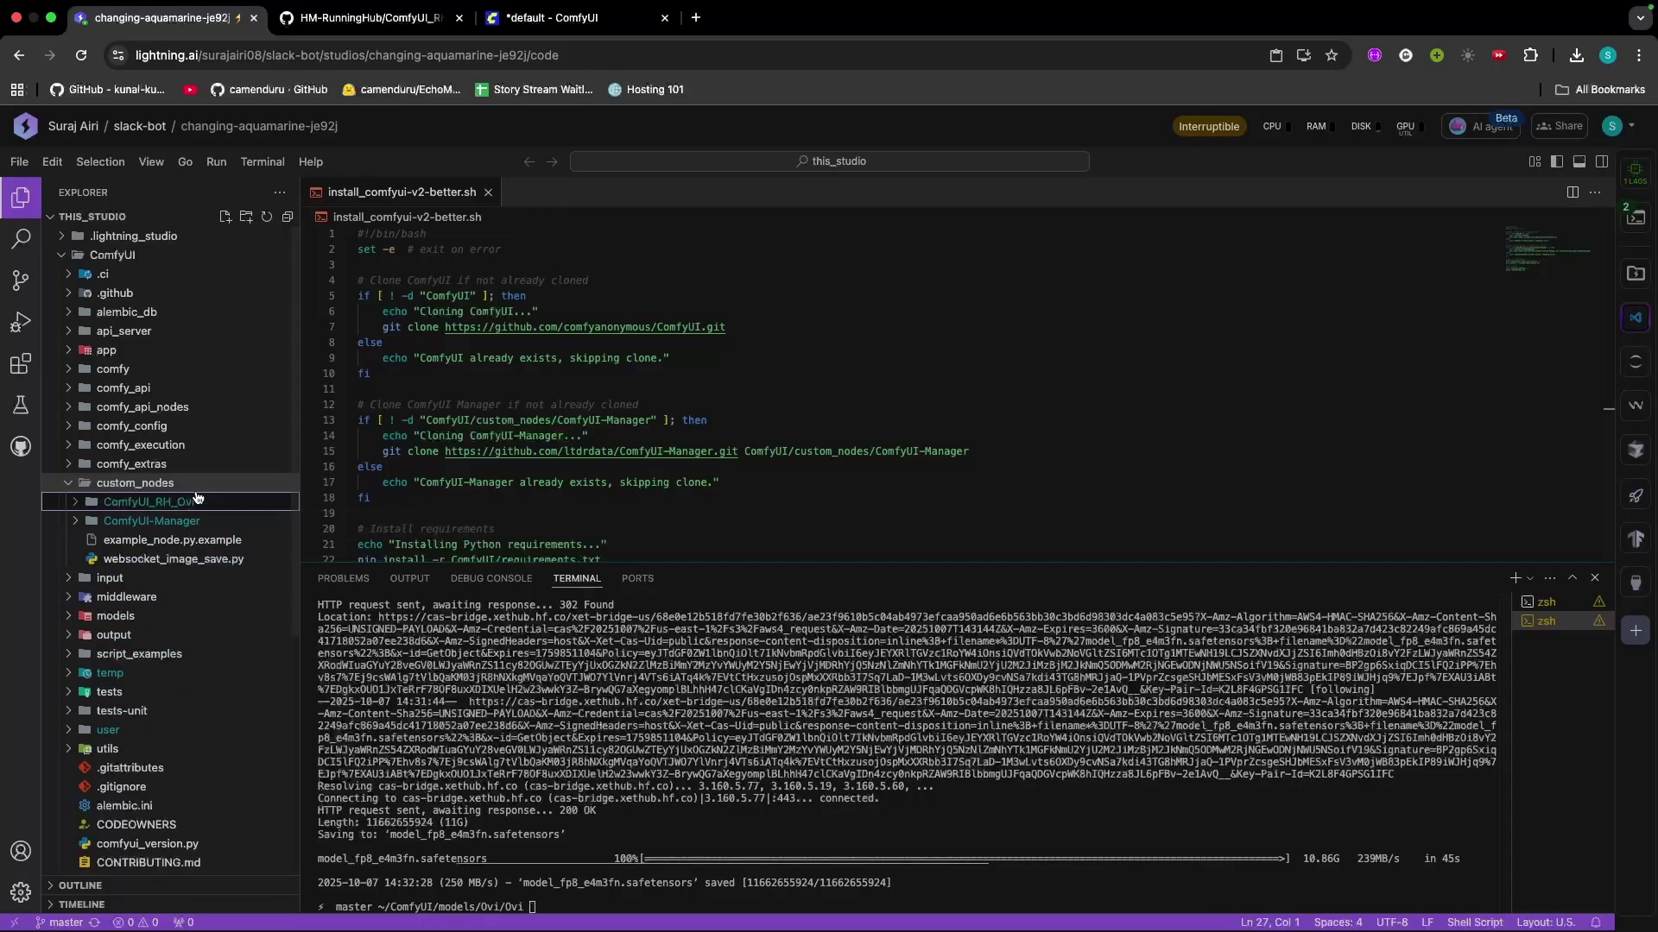
left_click(112, 485)
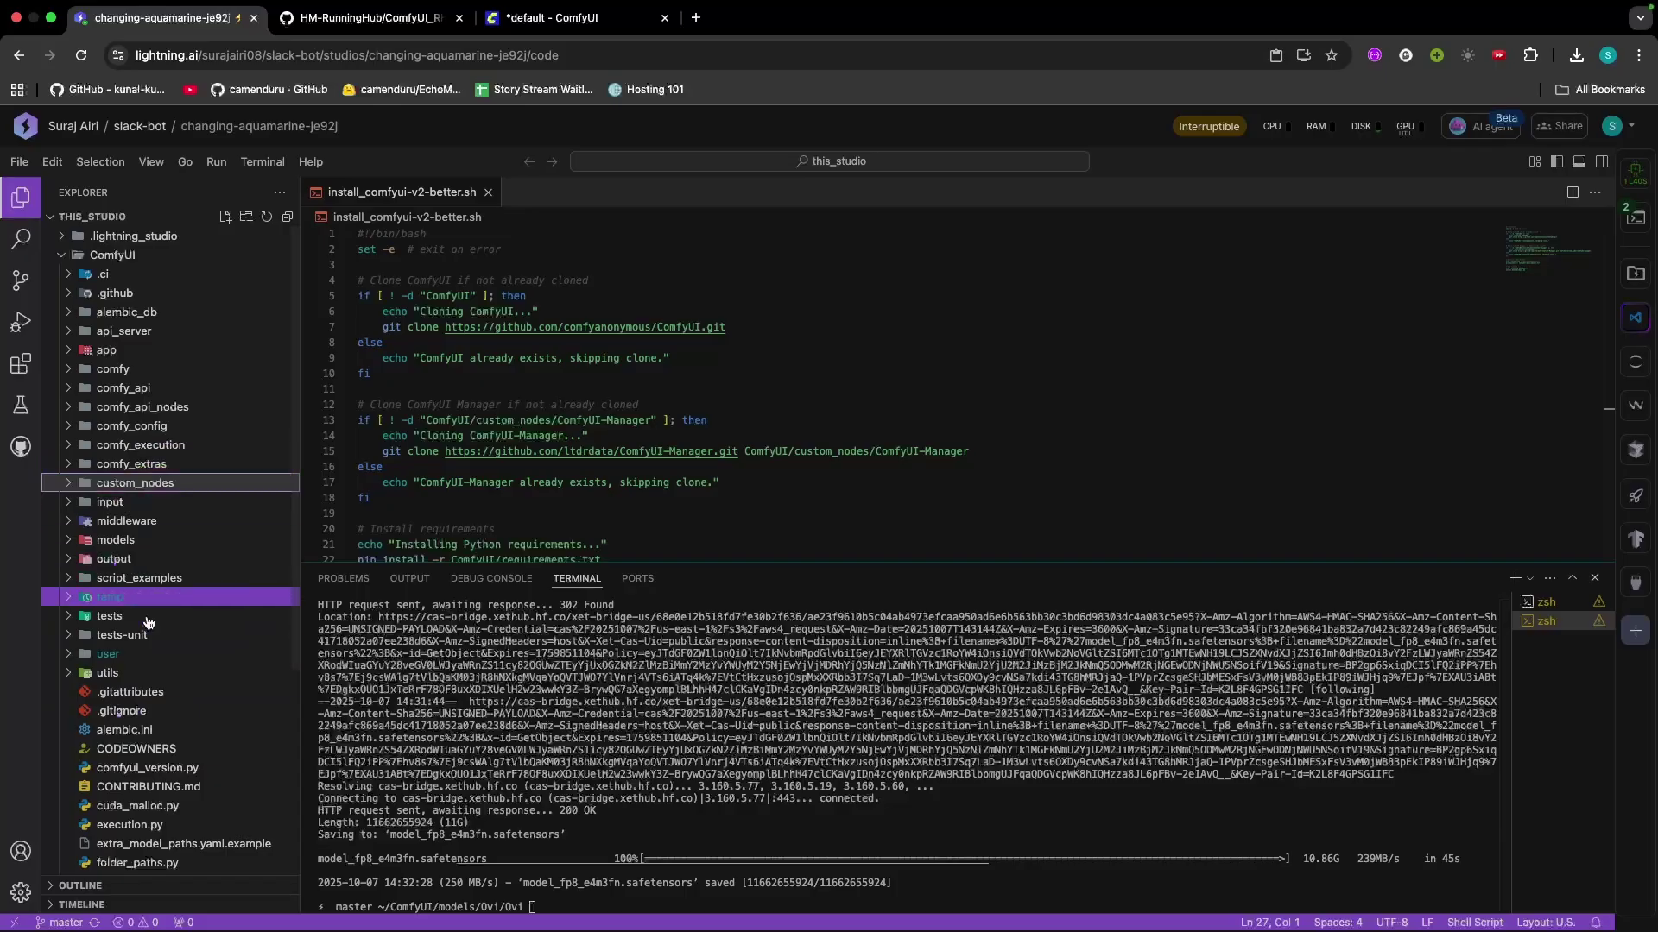
left_click(115, 539)
scroll(121, 389, "down", 10)
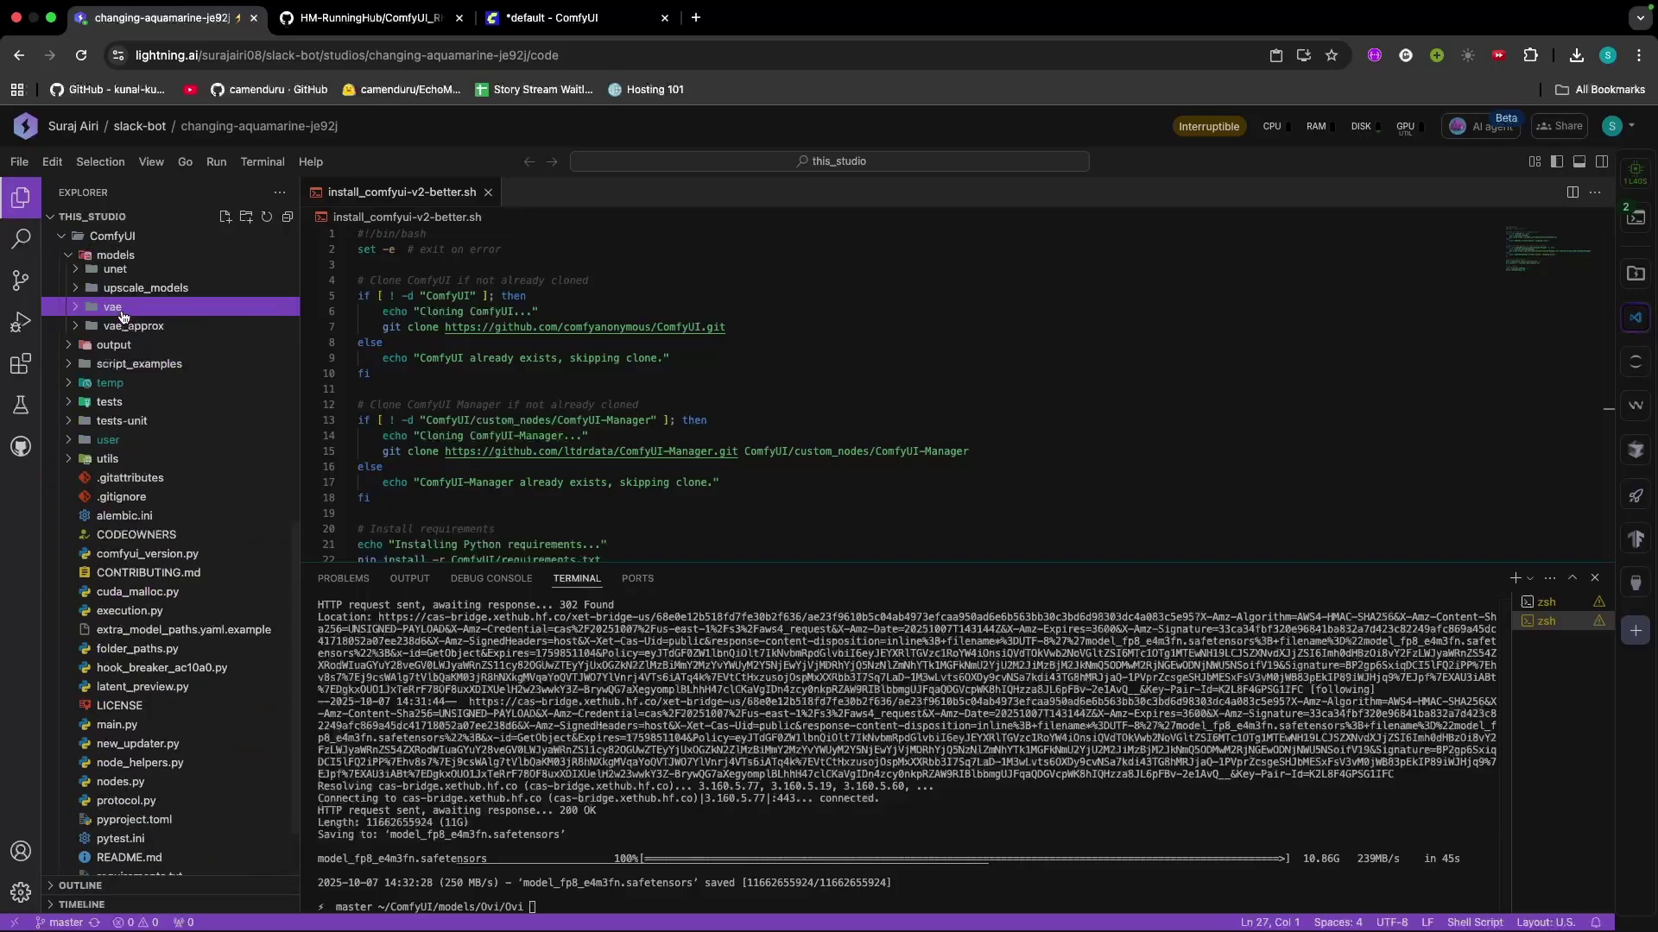
scroll(123, 316, "up", 5)
left_click(114, 366)
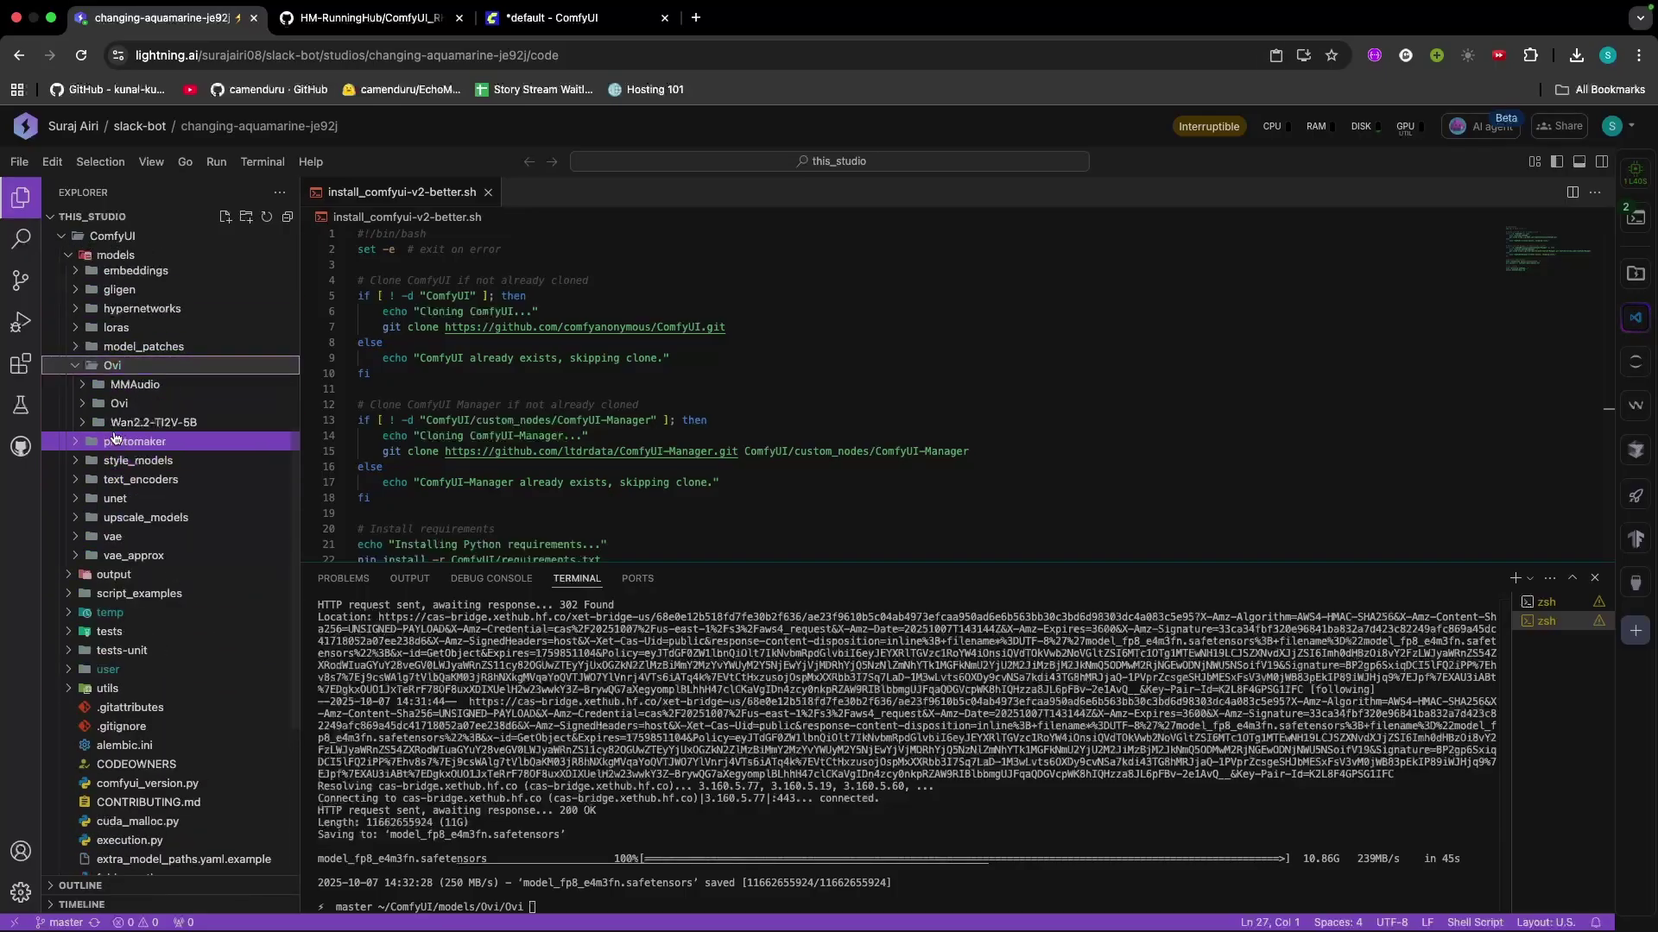
left_click(121, 403)
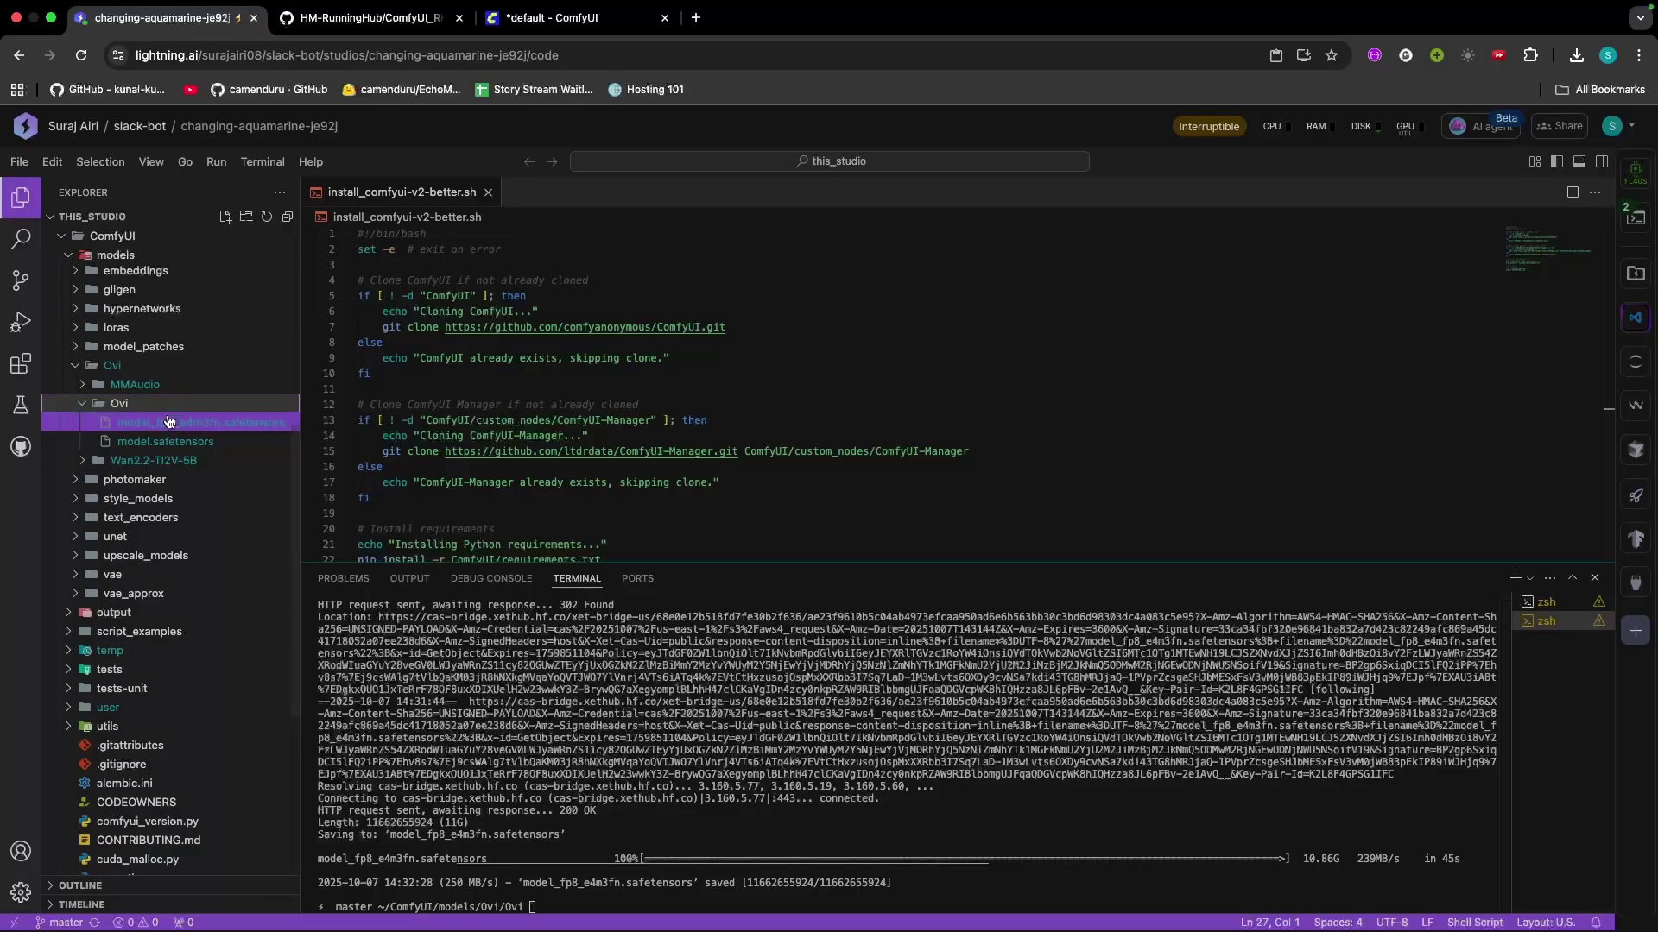
left_click(1523, 604)
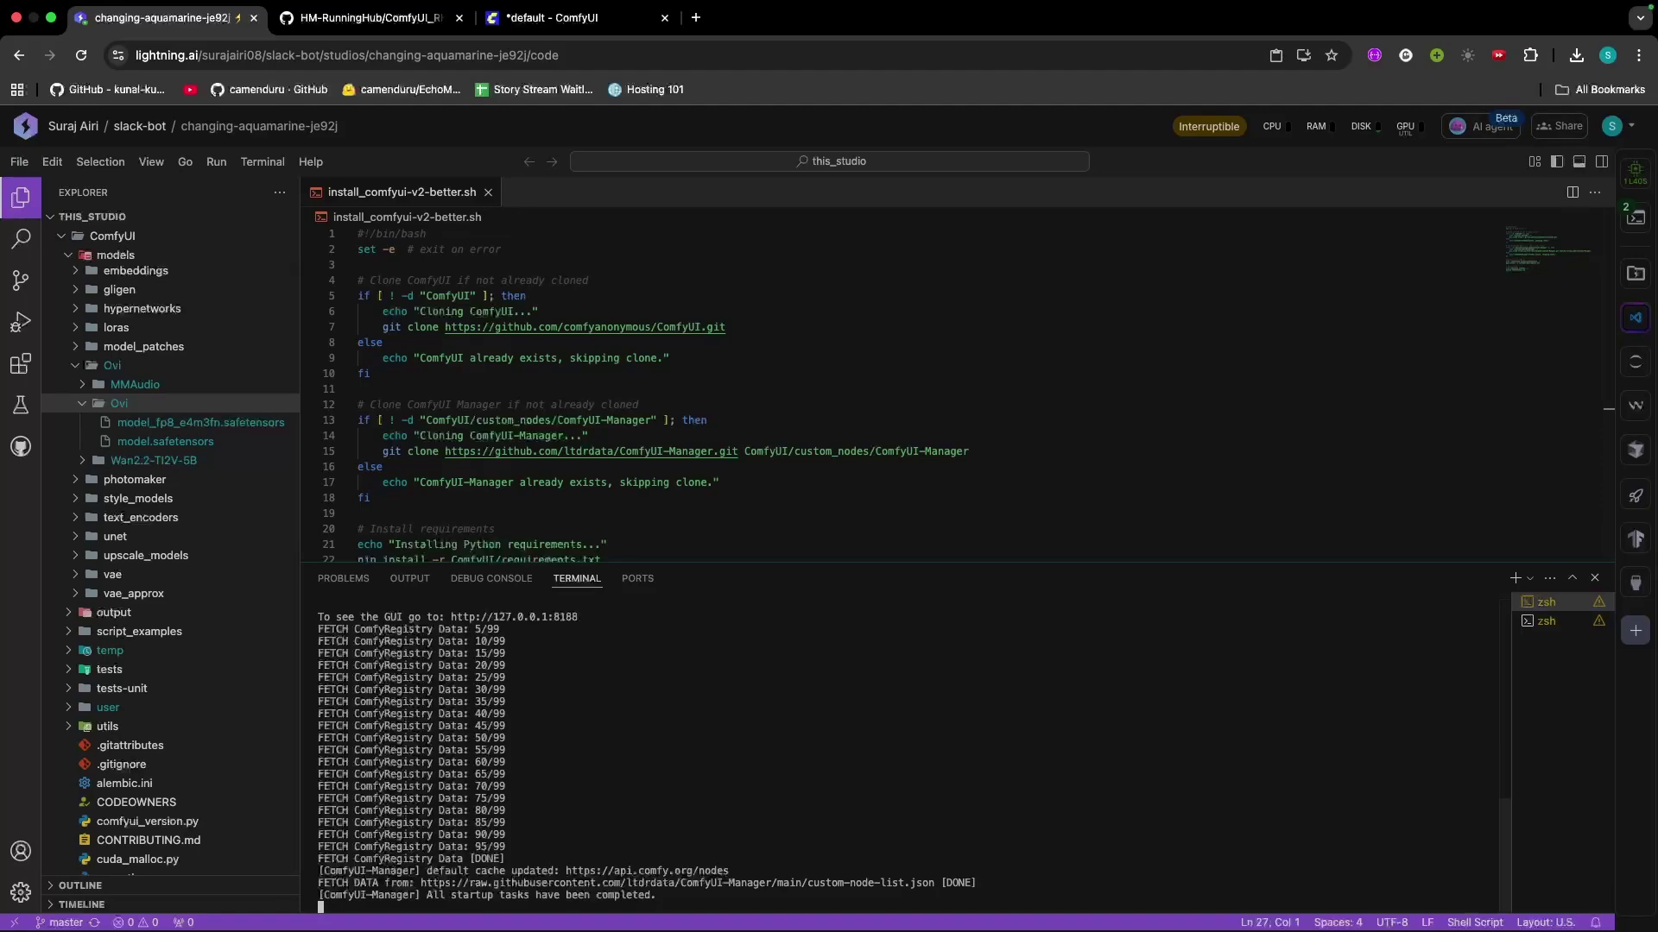
Stop the server, clear the terminal, relaunch it with python main.py, and return to ComfyUI
key("ctrl+c")
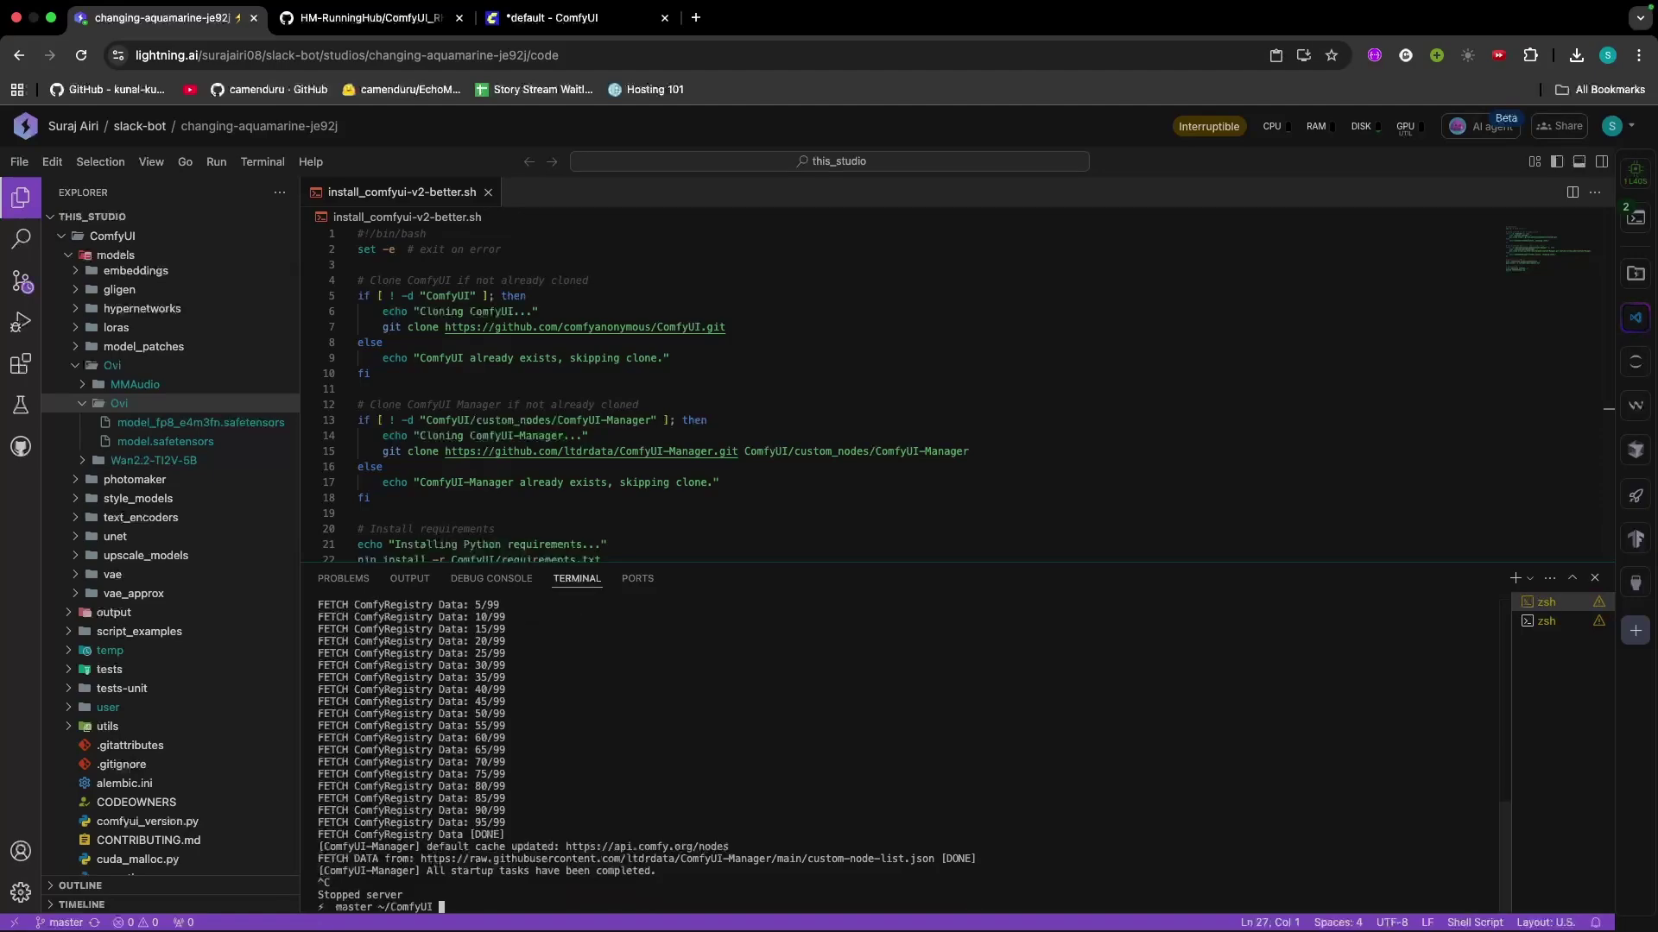
type("clear")
key("Return")
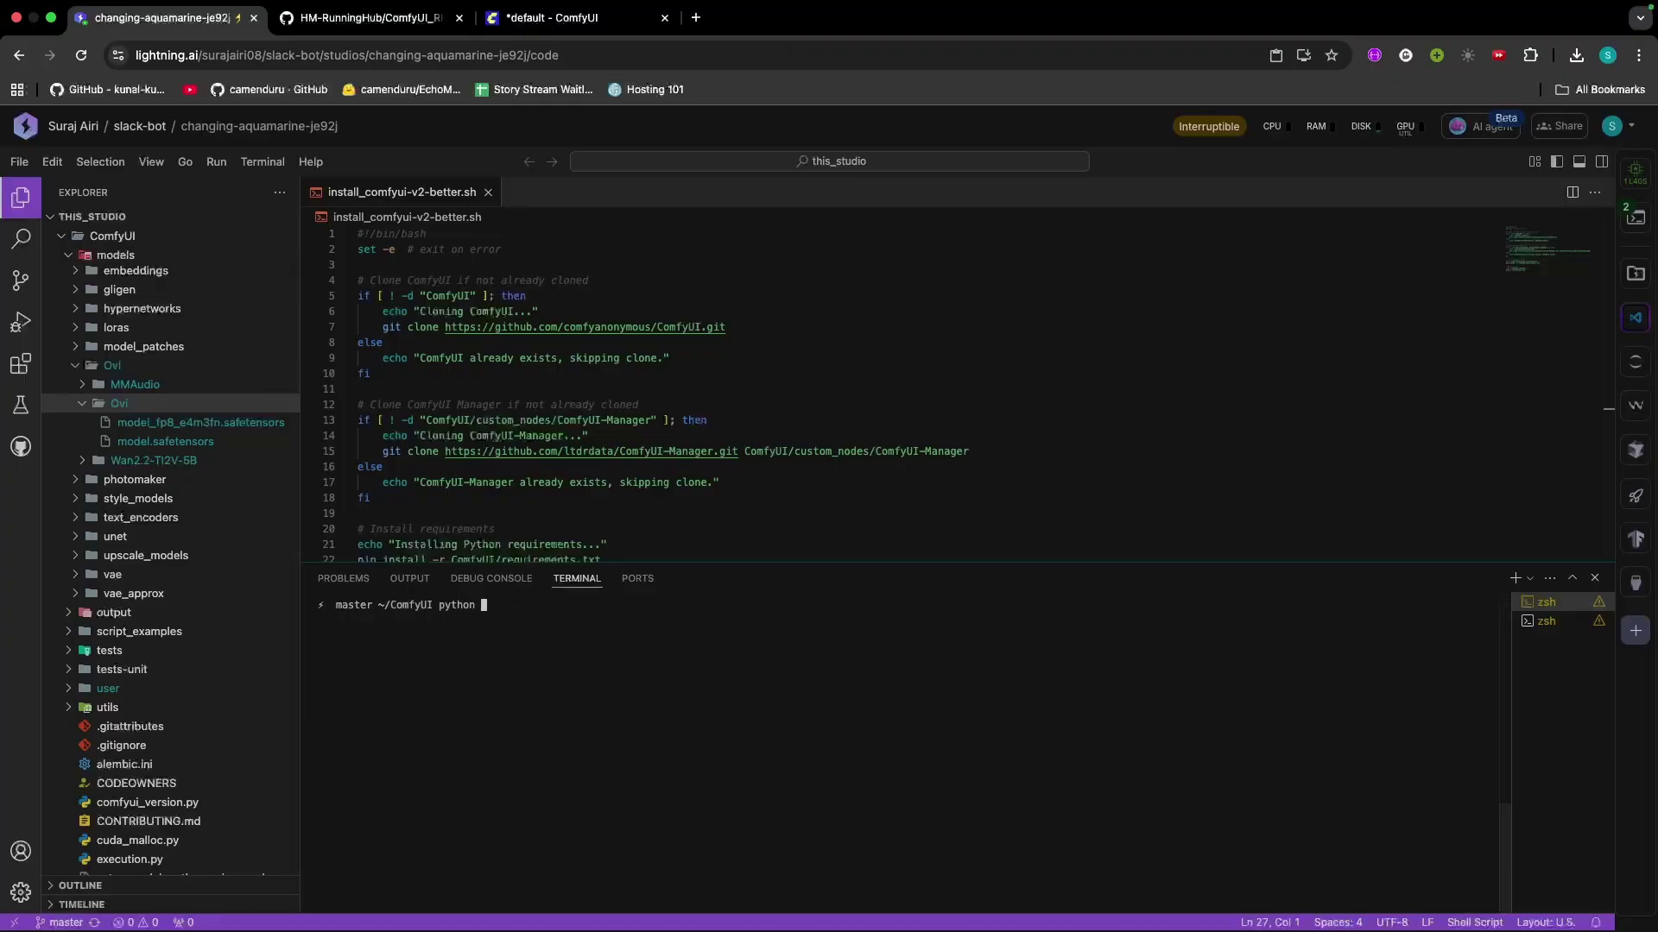
type("python main.py")
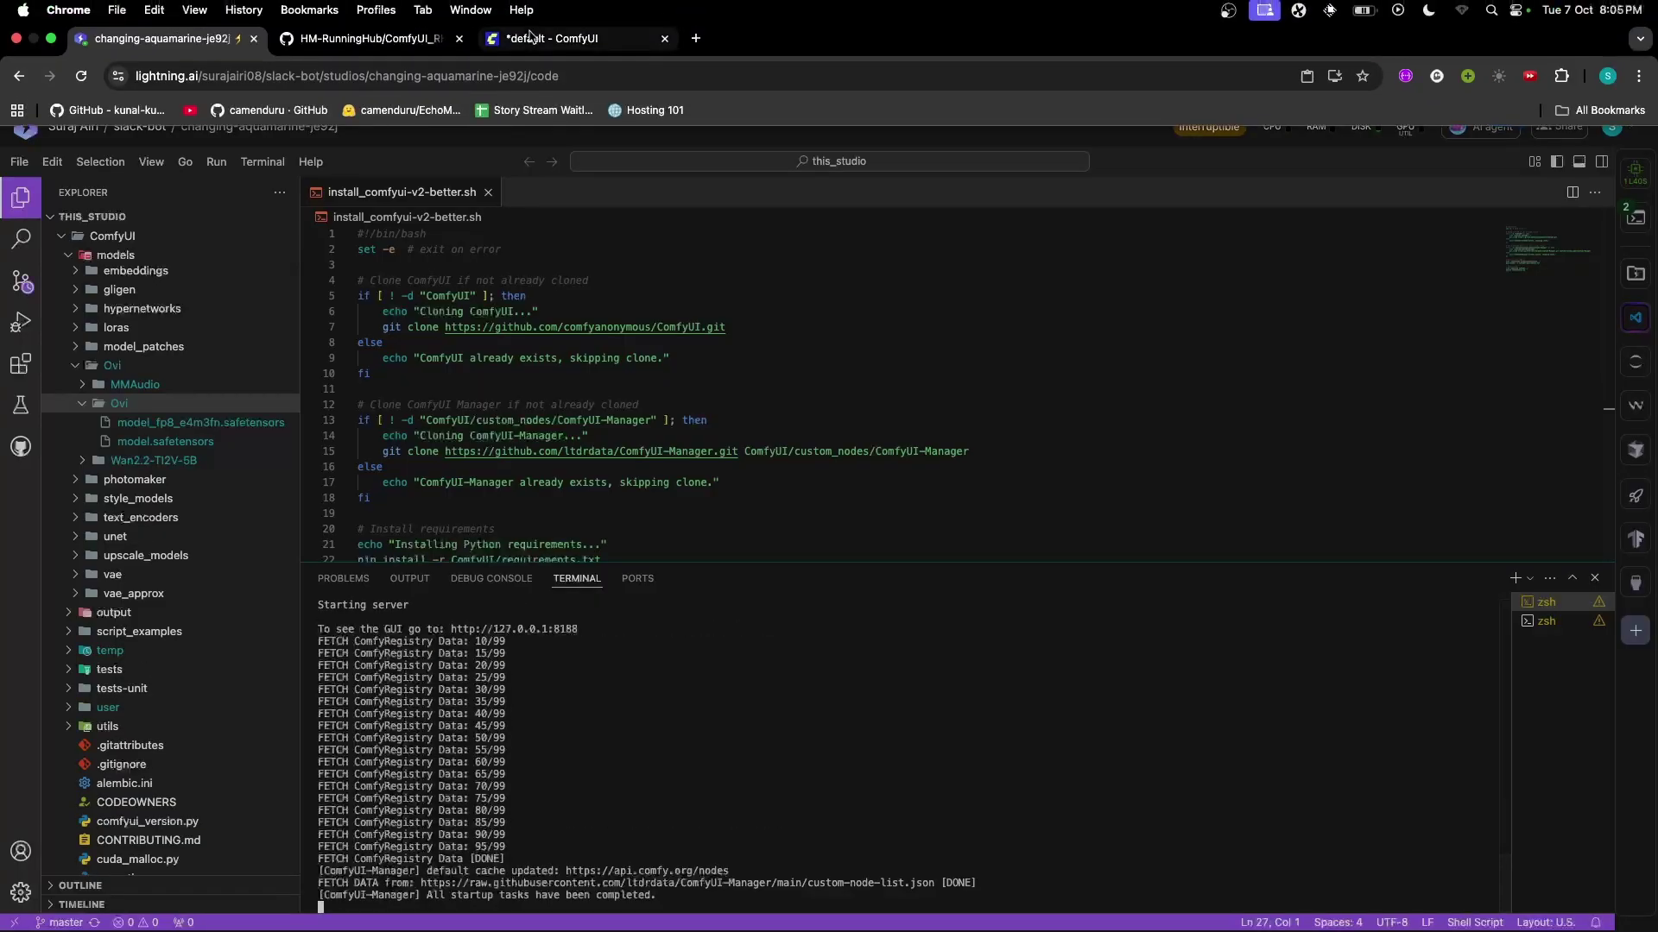
left_click(531, 36)
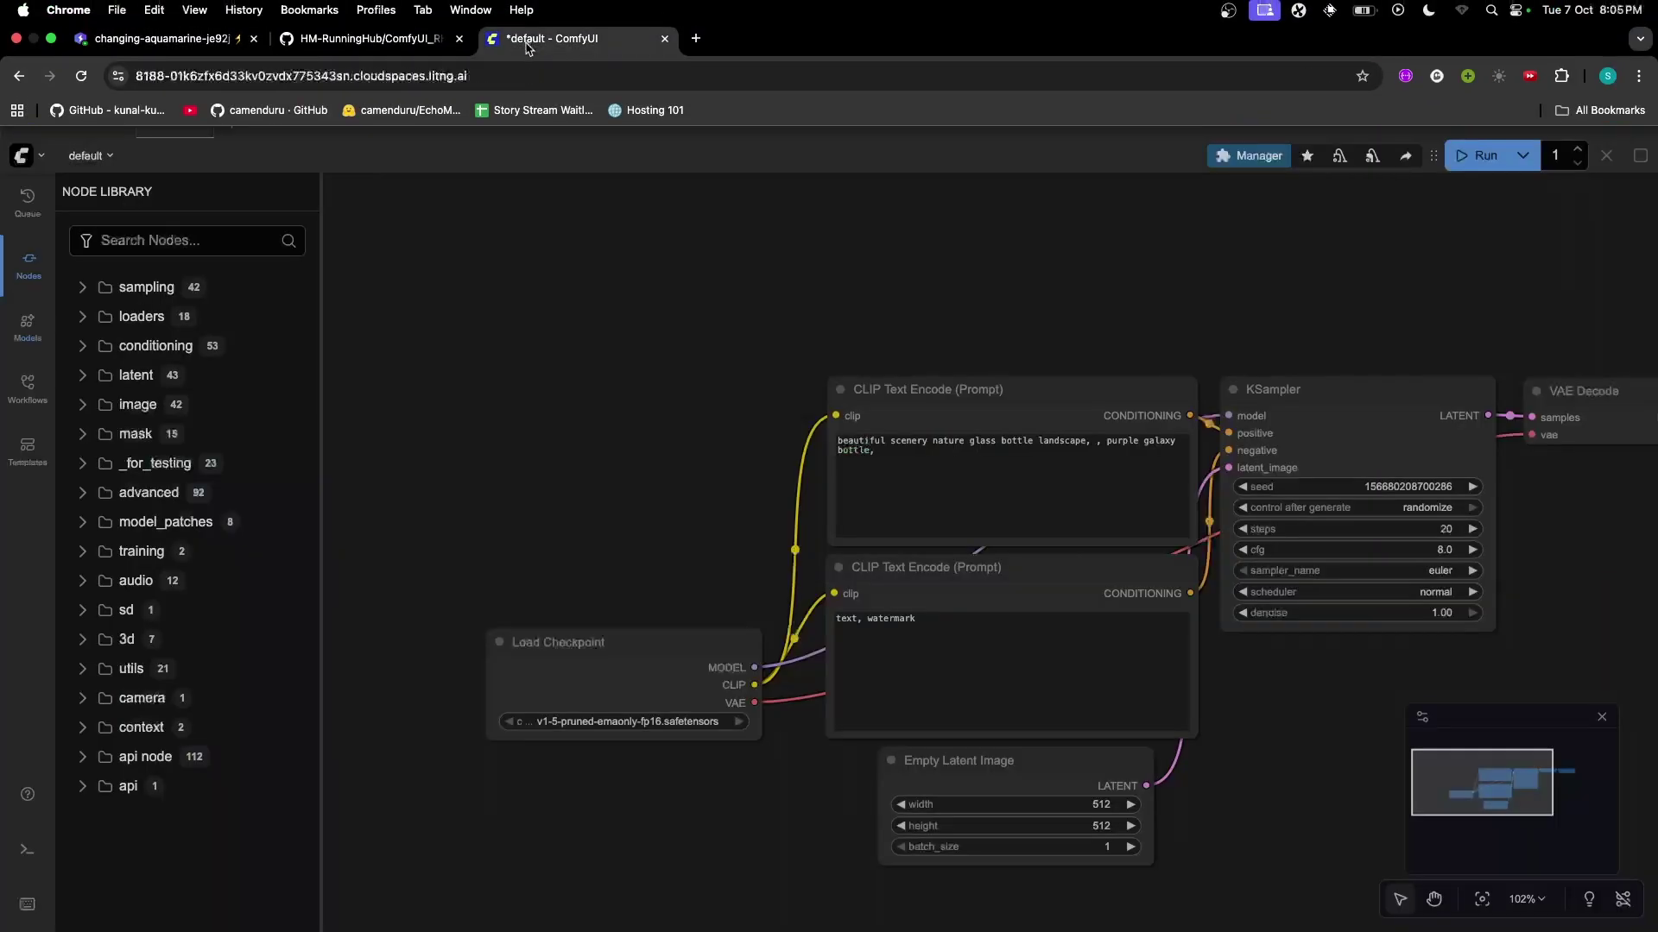
Reload ComfyUI and add a RunningHub Ovi Model Loader node by searching 'ovi mo'
left_click(81, 60)
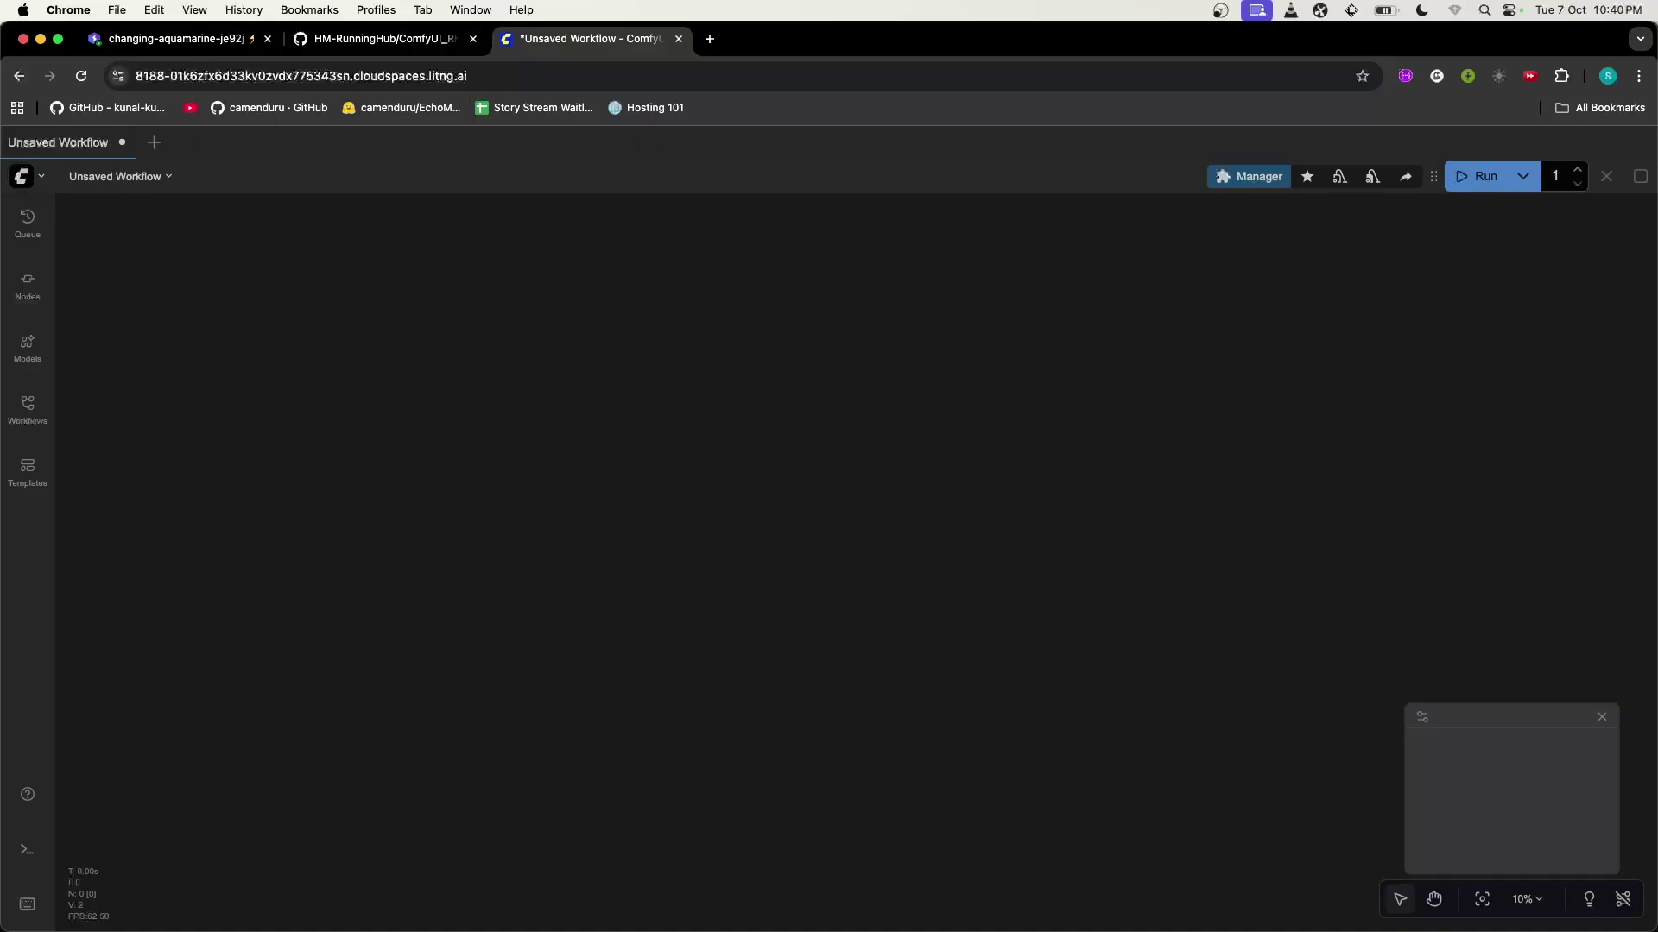
double_click(715, 499)
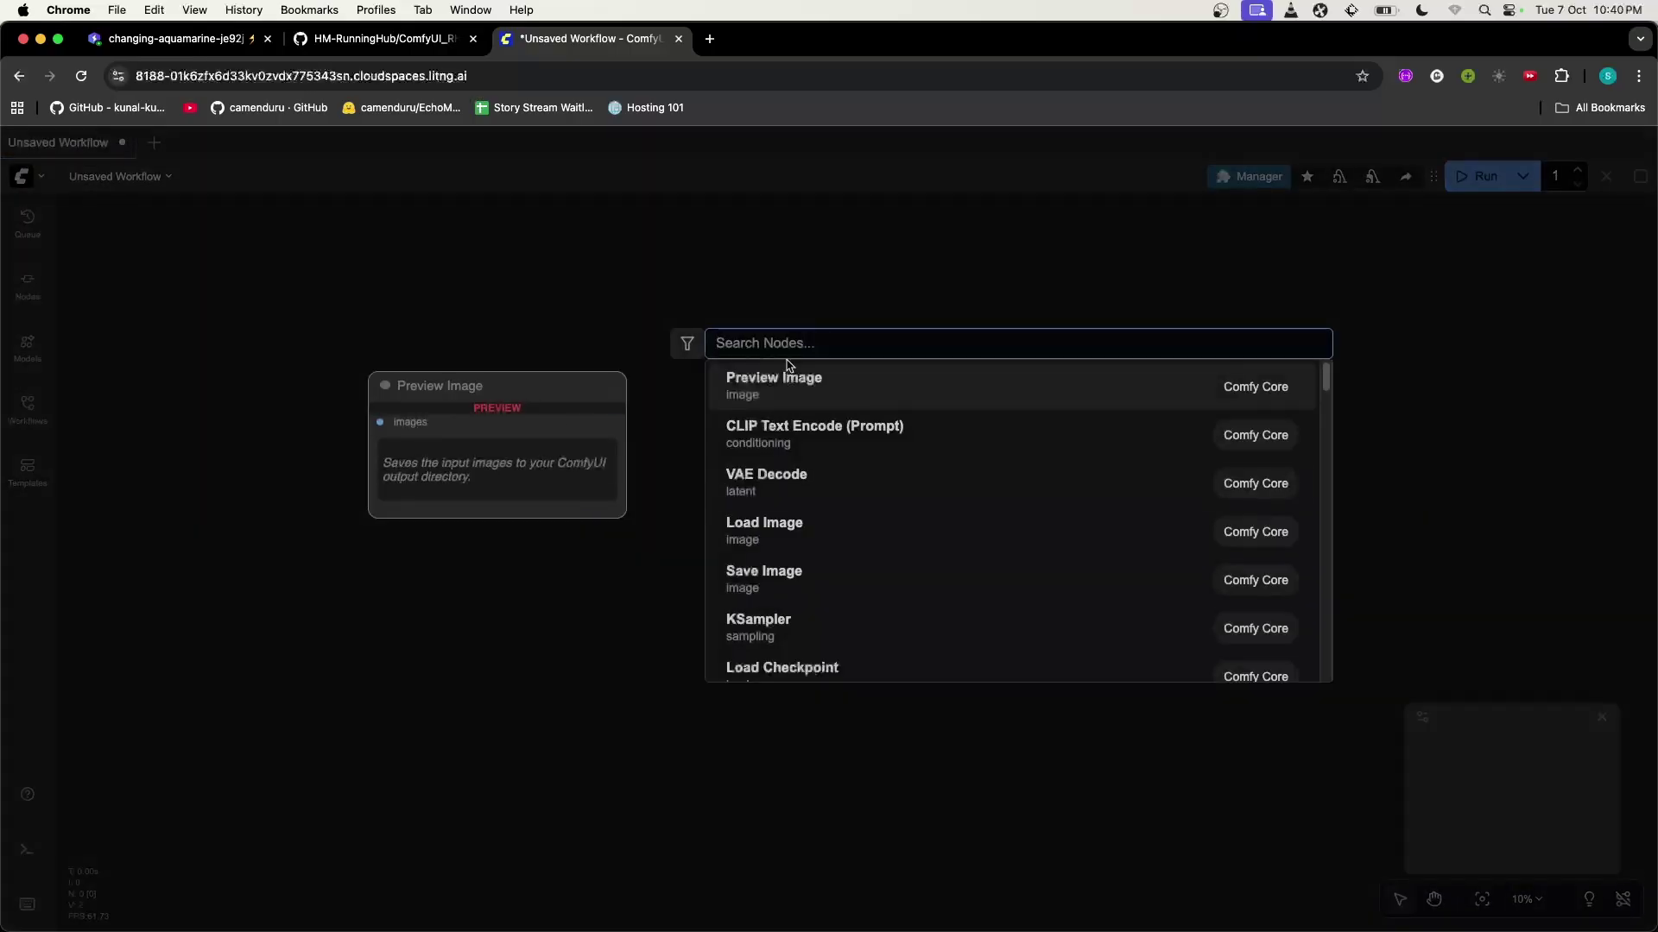
type("ovi")
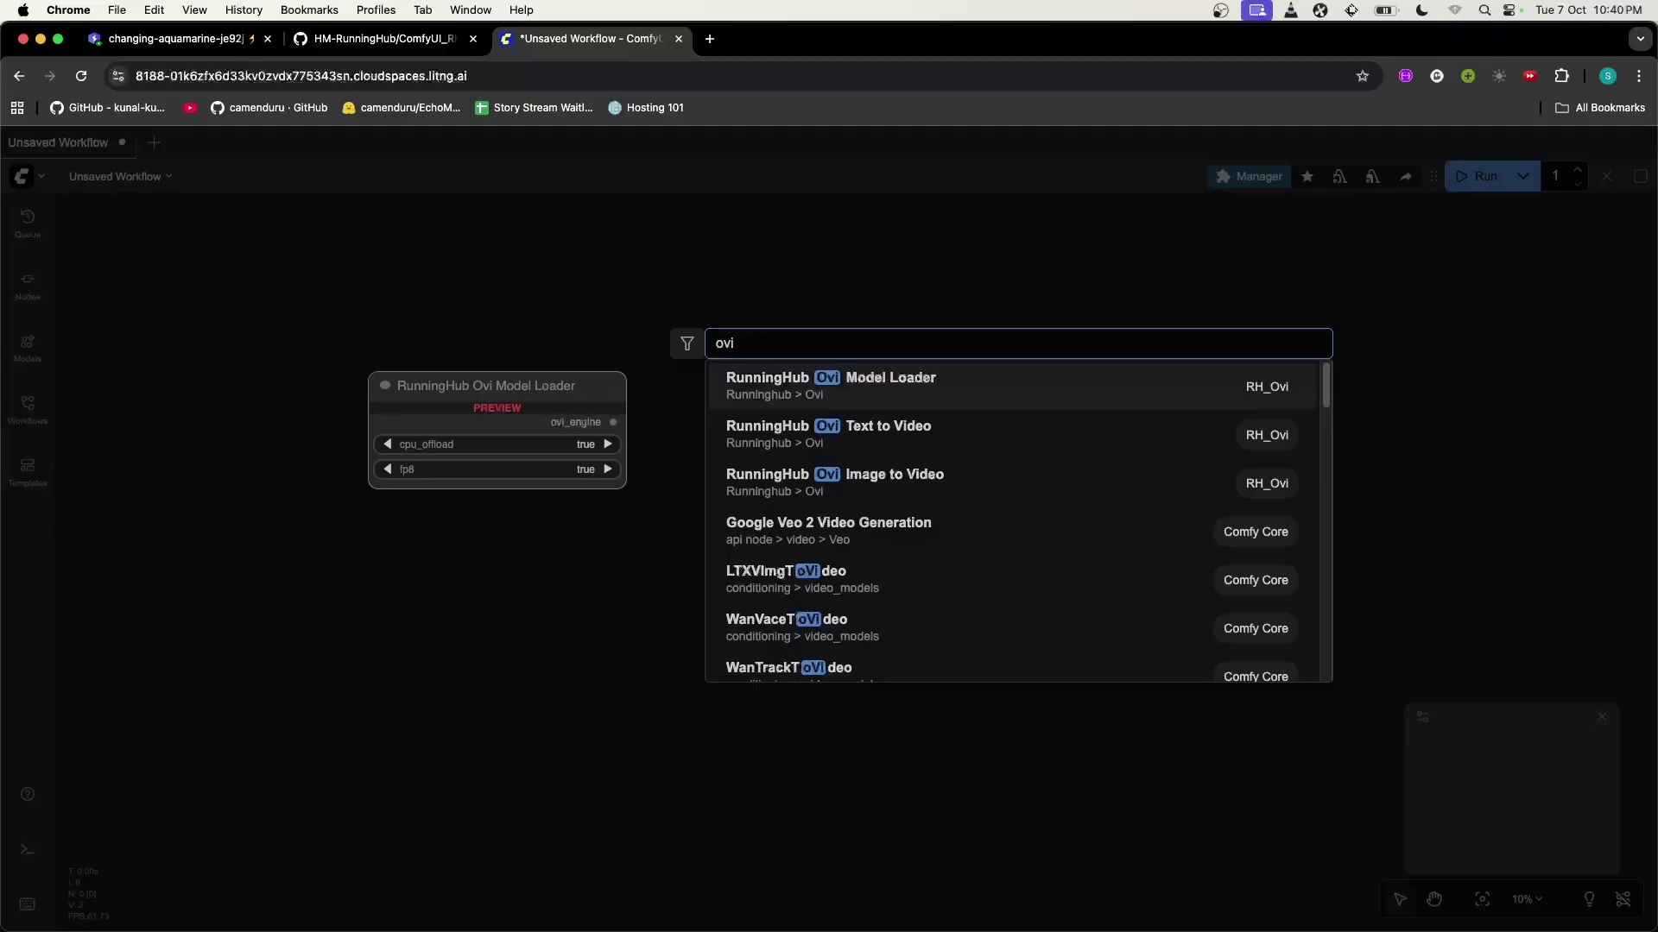
key("Escape")
double_click(720, 458)
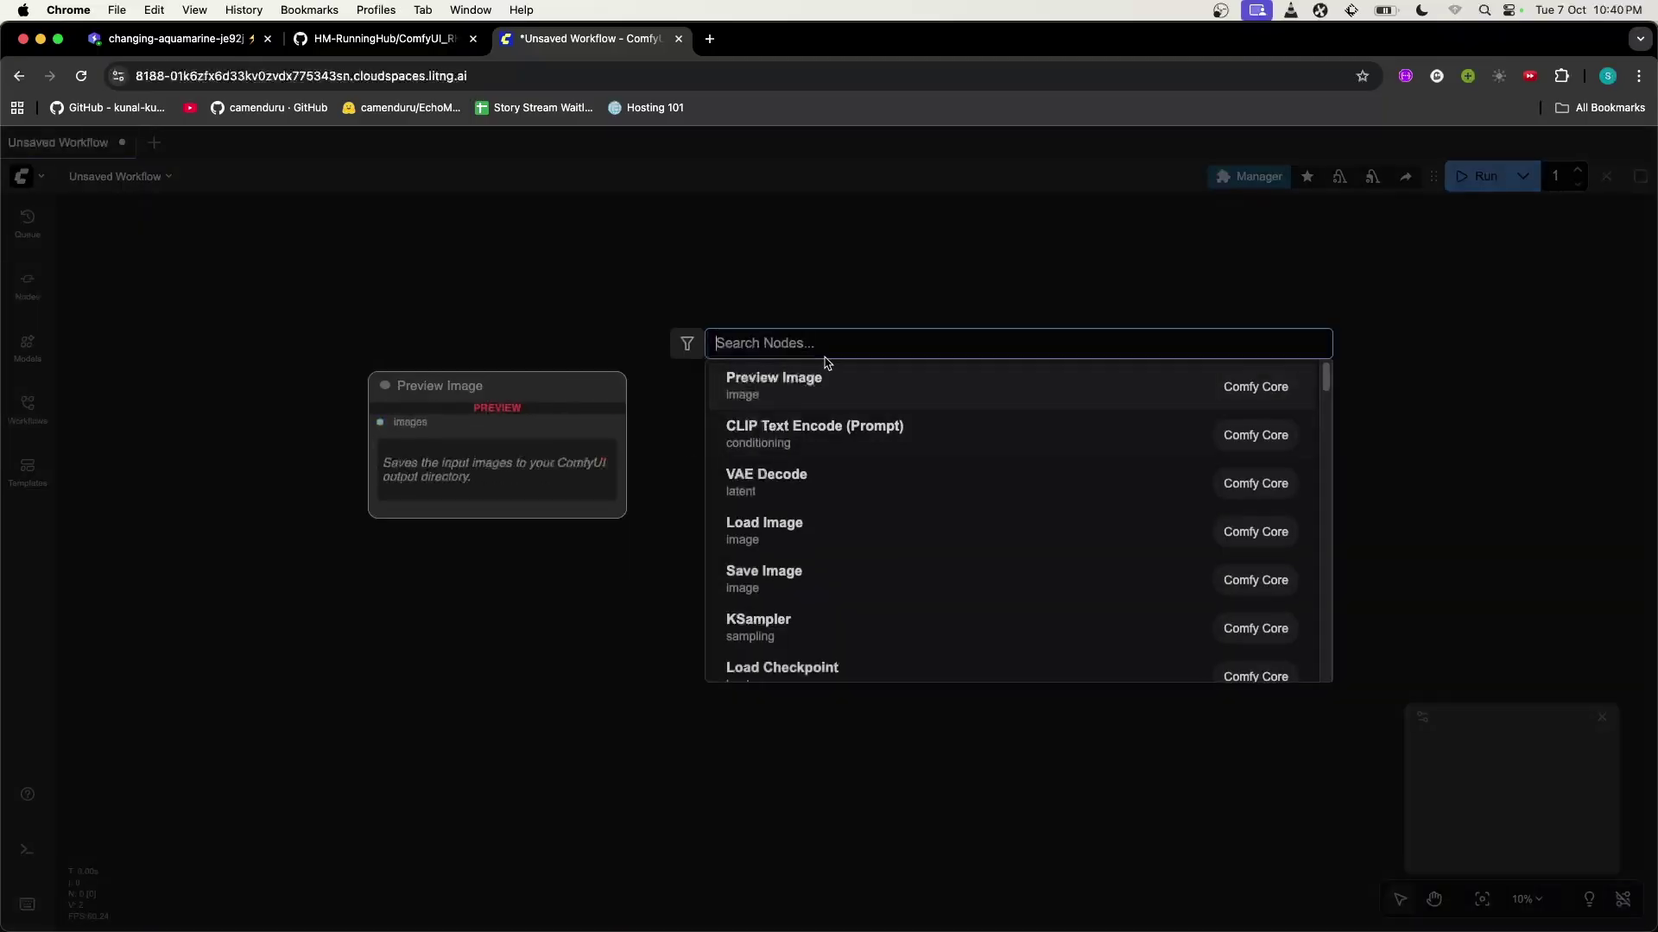
type("ovi")
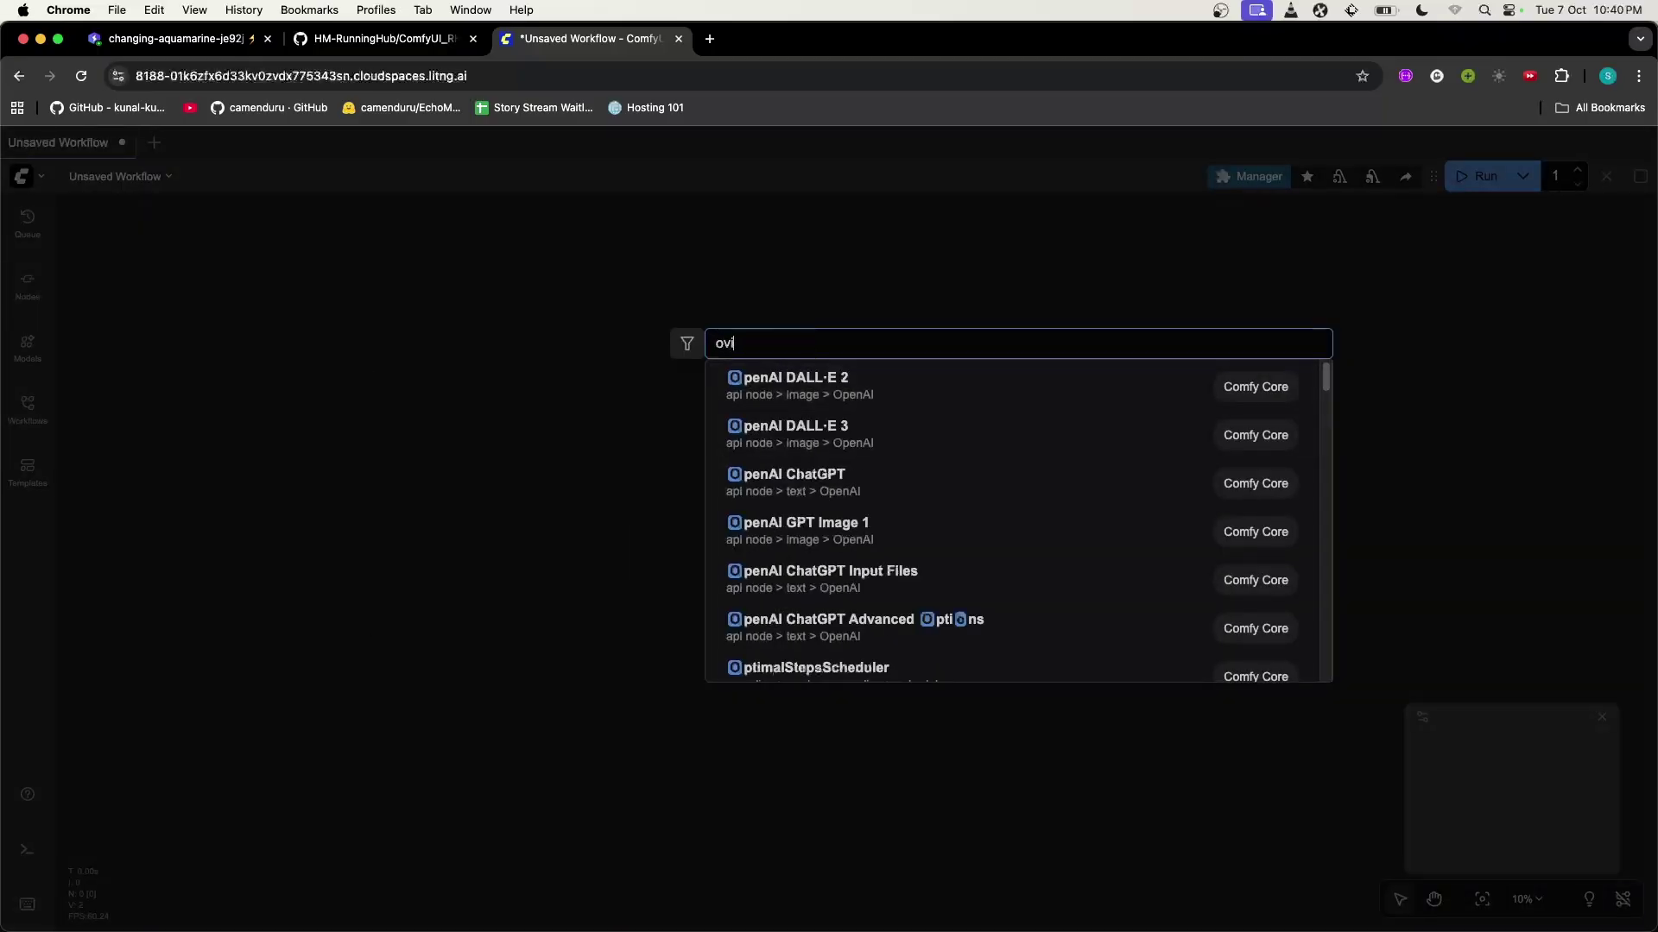
type(" mo")
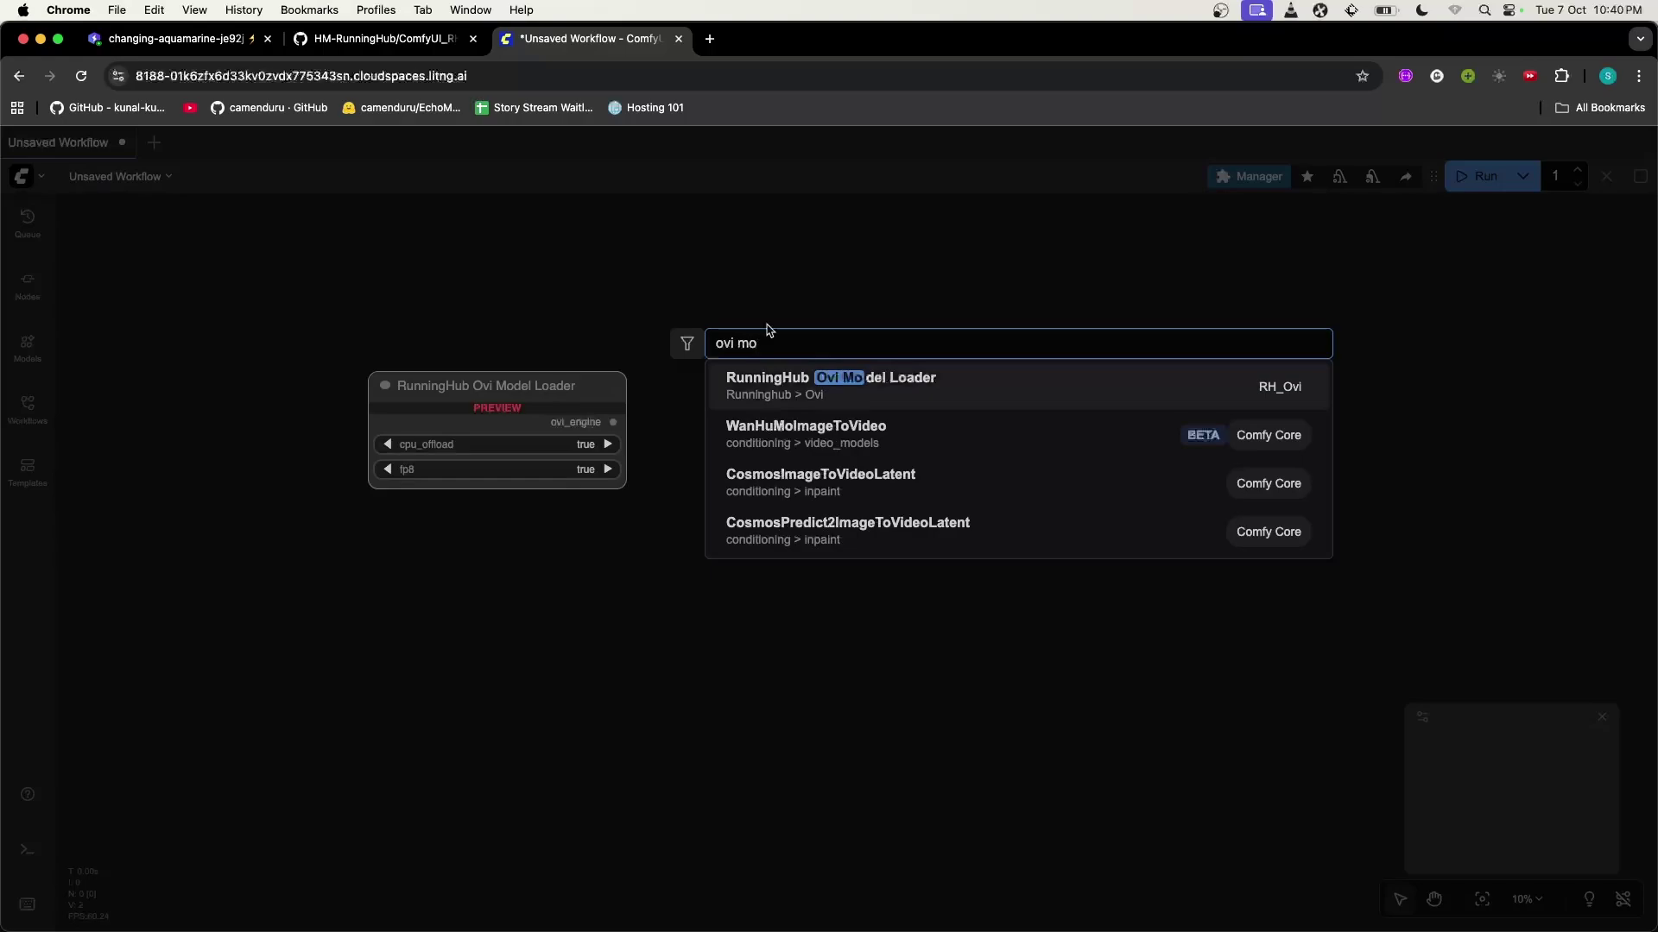
left_click(792, 398)
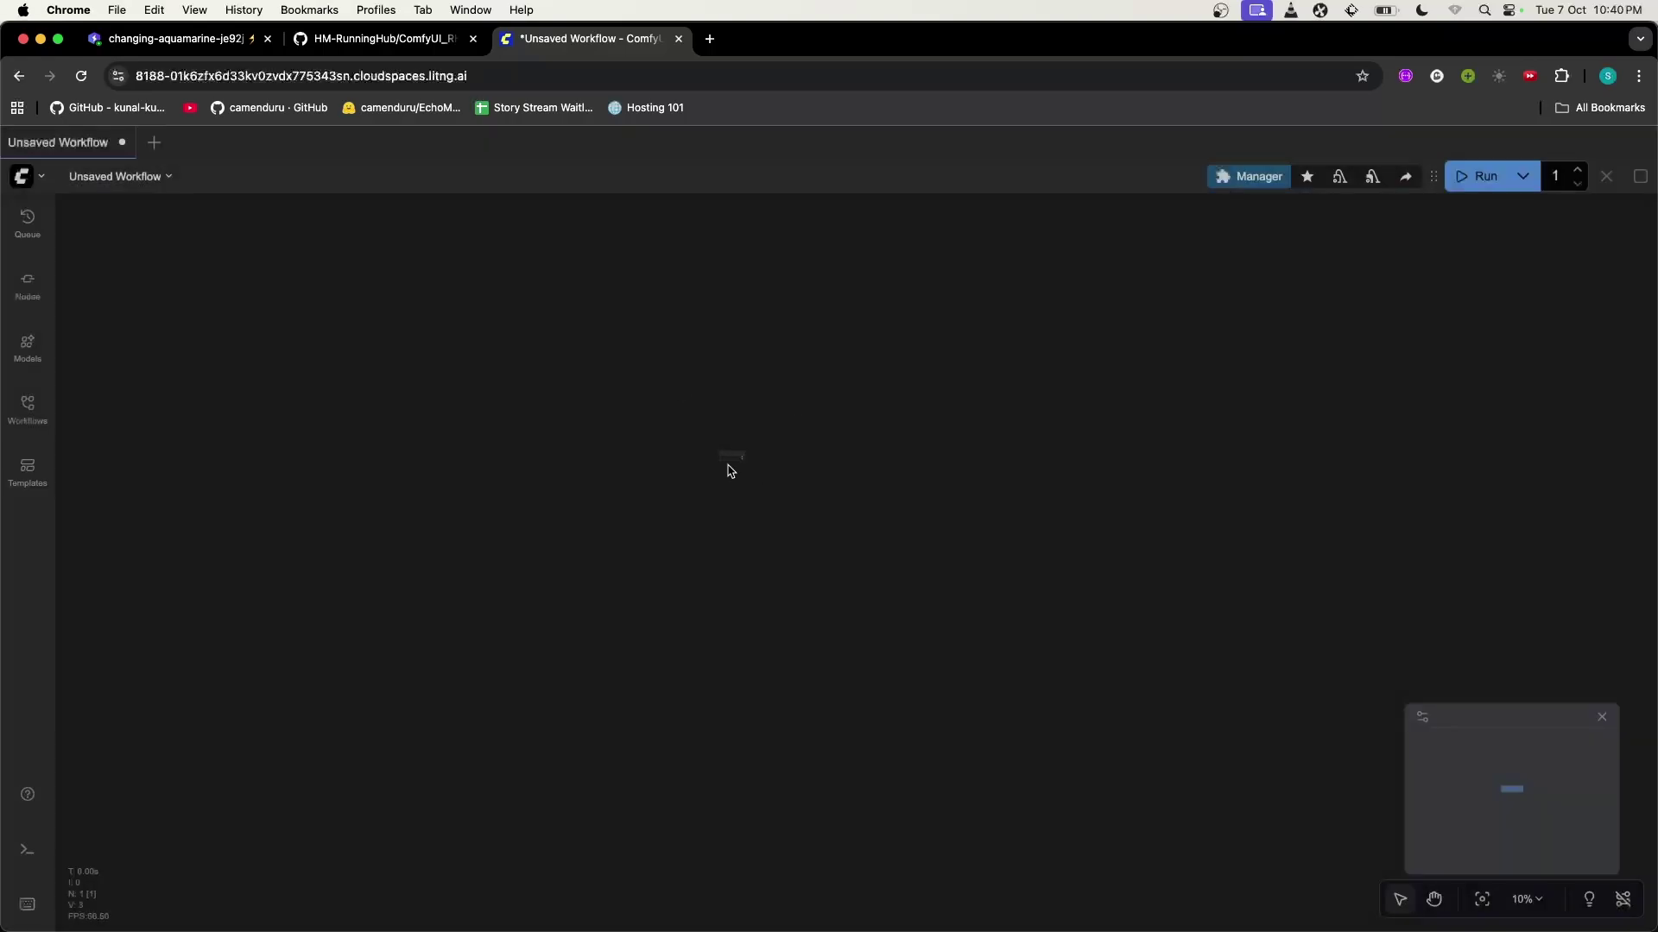
Shift the loader node left and search 'ovi' for another Ovi node
scroll(721, 474, "up", 10)
scroll(716, 476, "down", 10)
scroll(715, 478, "up", 10)
left_click_drag(723, 446, 515, 548)
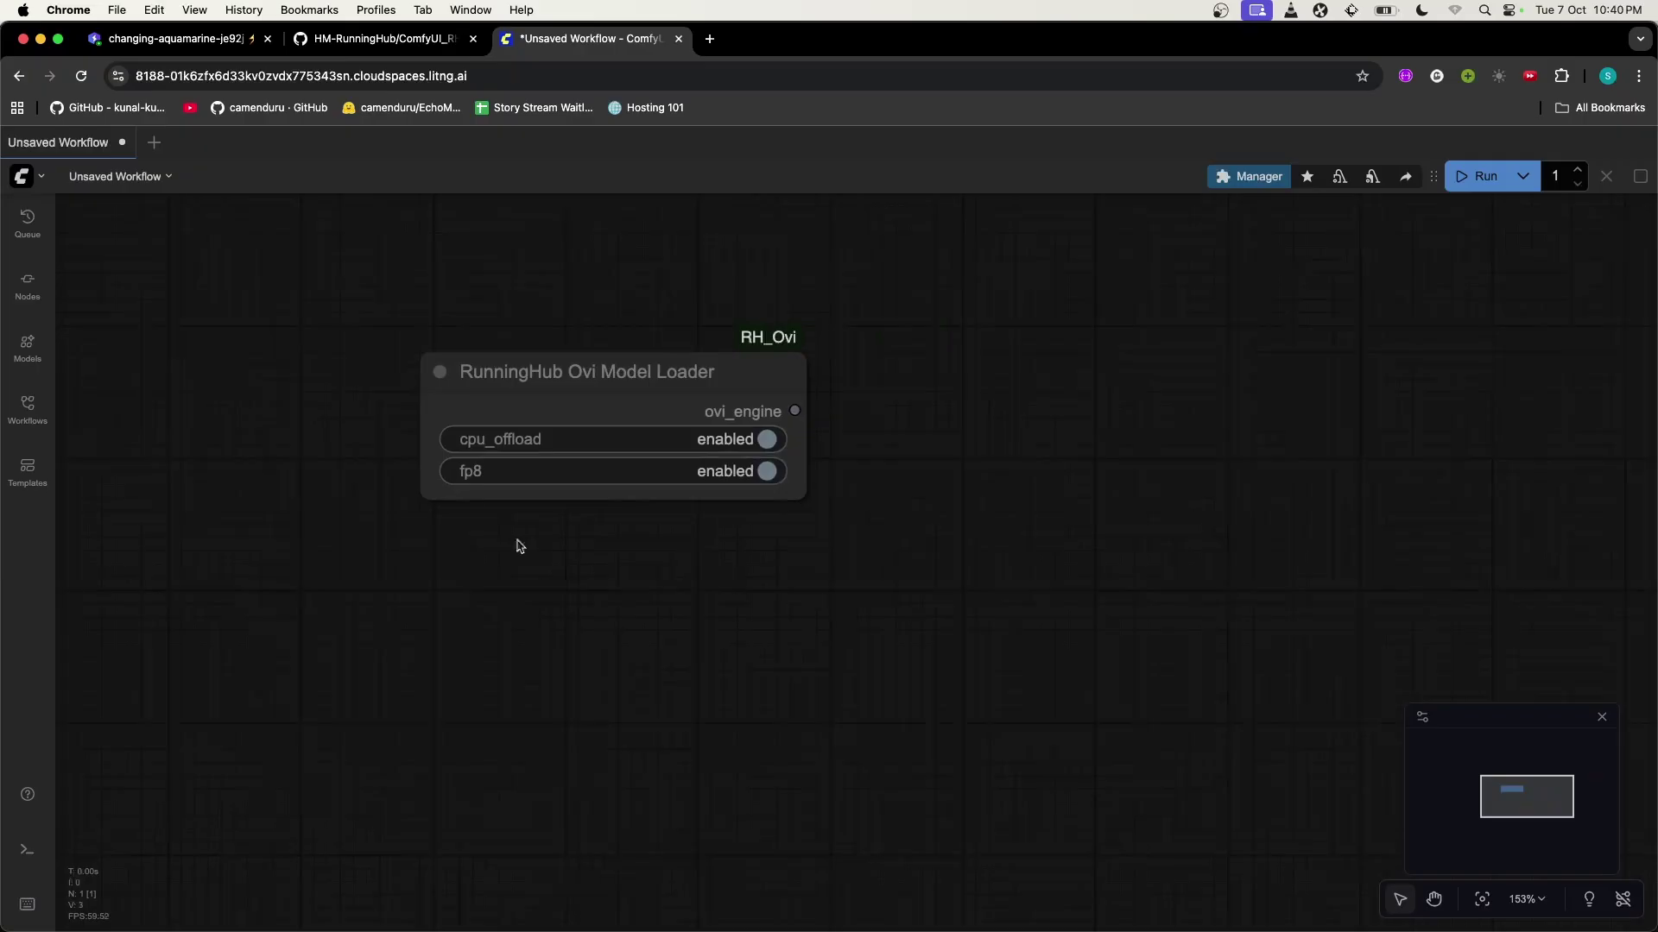
double_click(892, 348)
type("ovi")
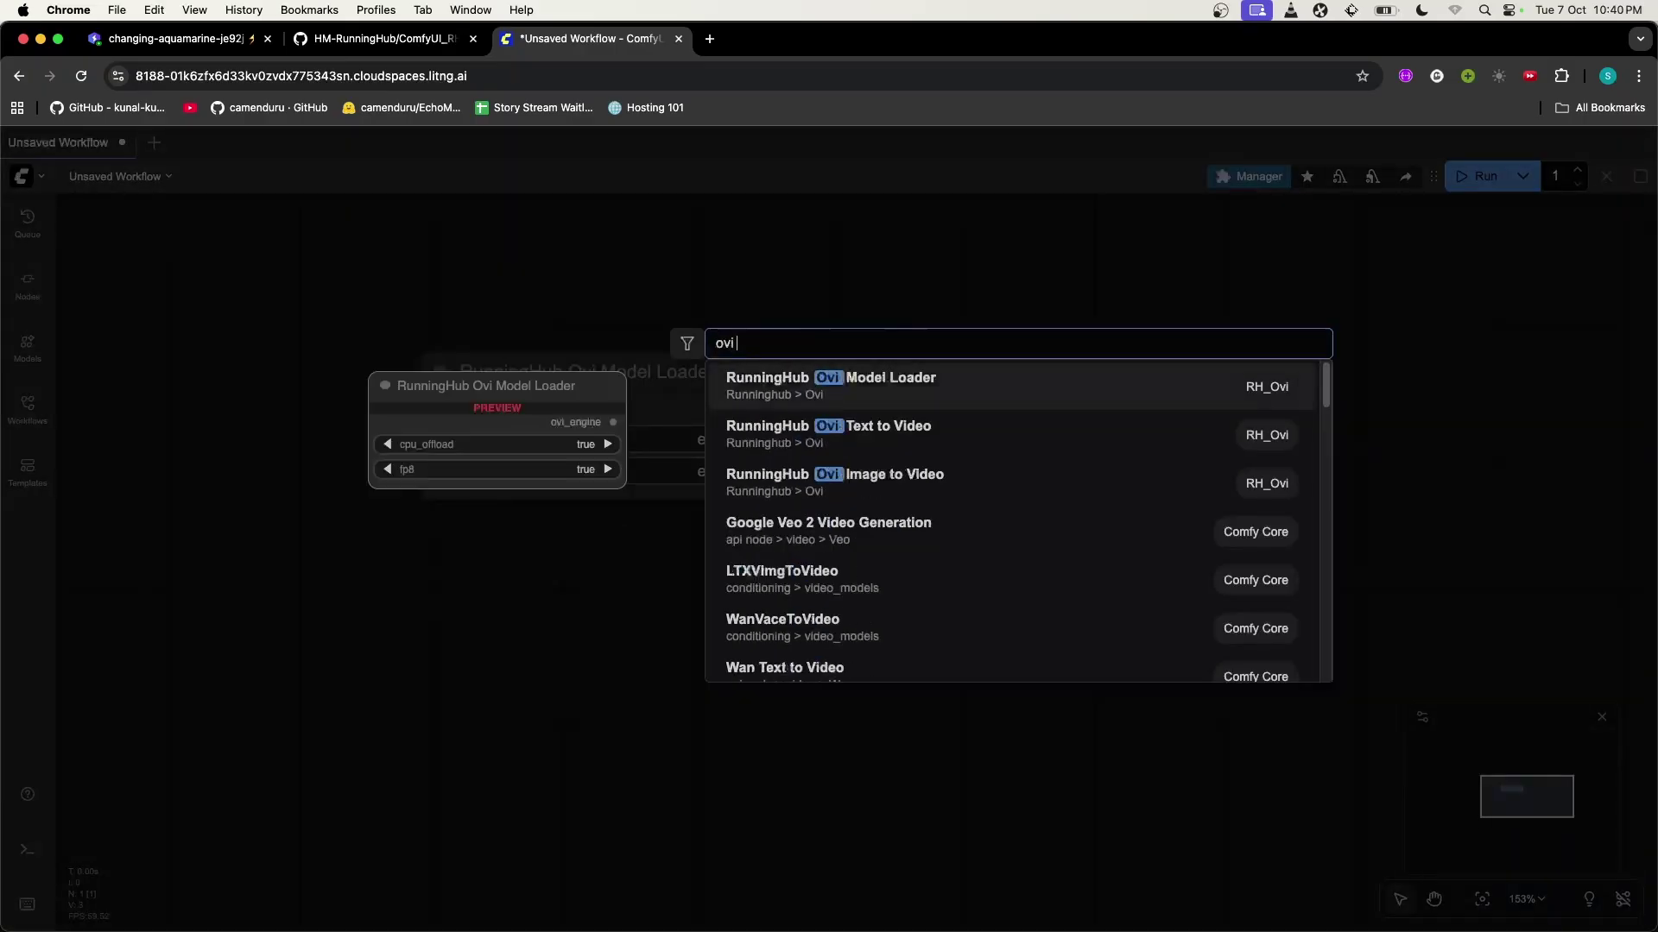
Add the RunningHub Ovi Text to Video and Ovi Image to Video nodes, placing Image to Video lower
left_click(928, 417)
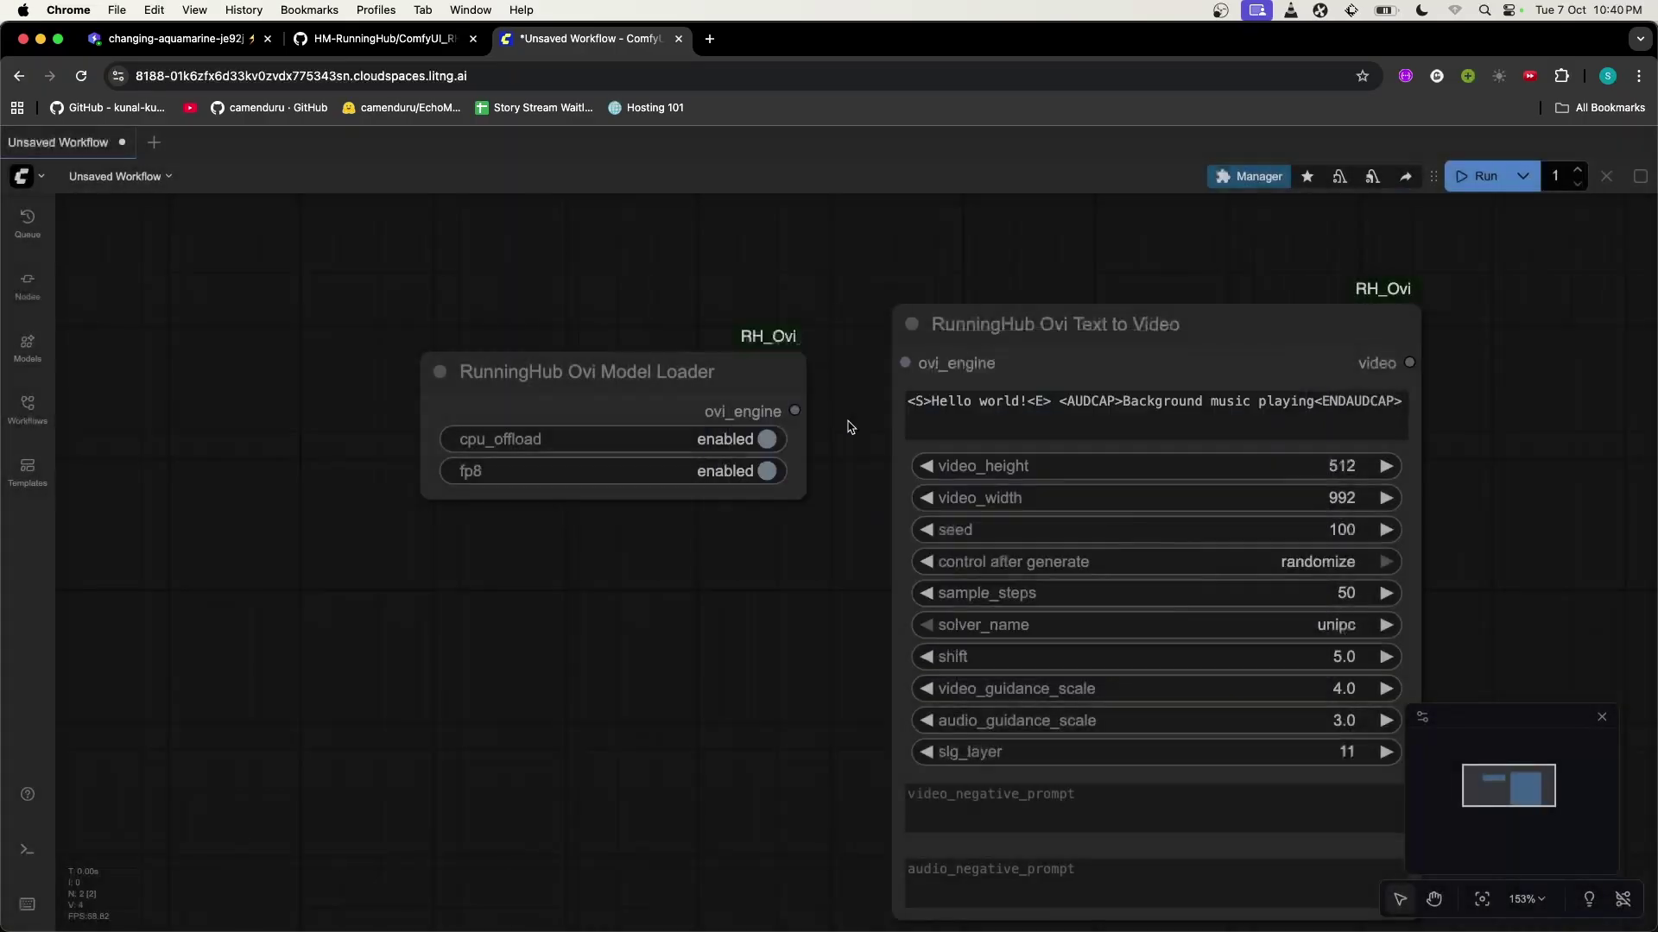
double_click(744, 667)
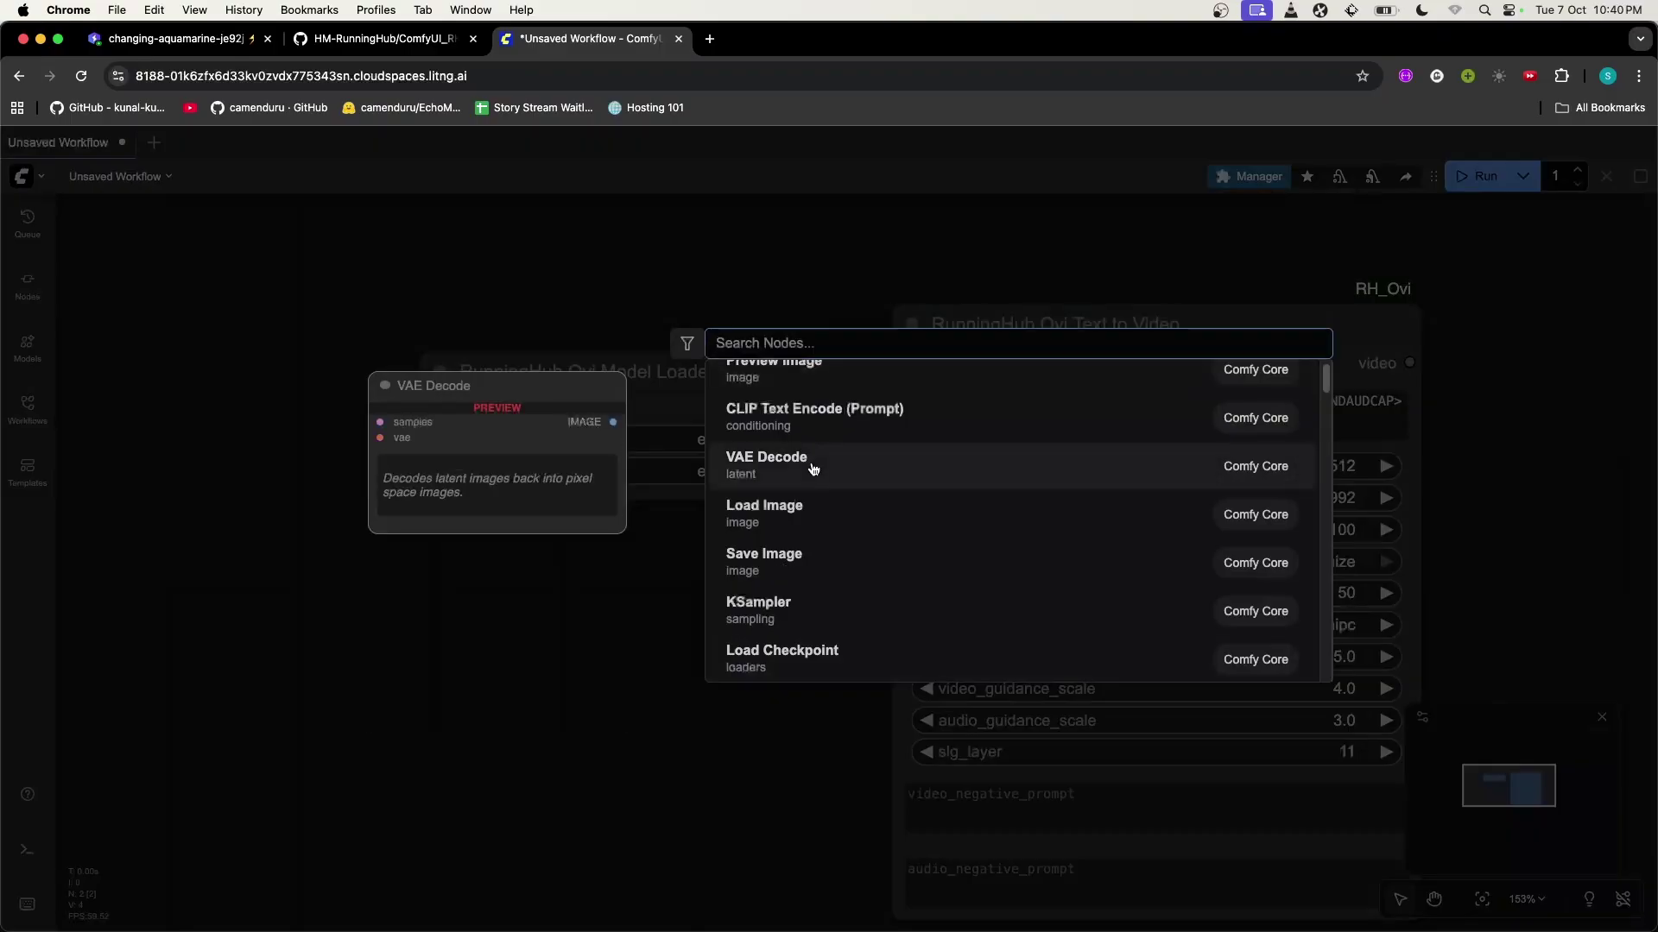
type("ovi")
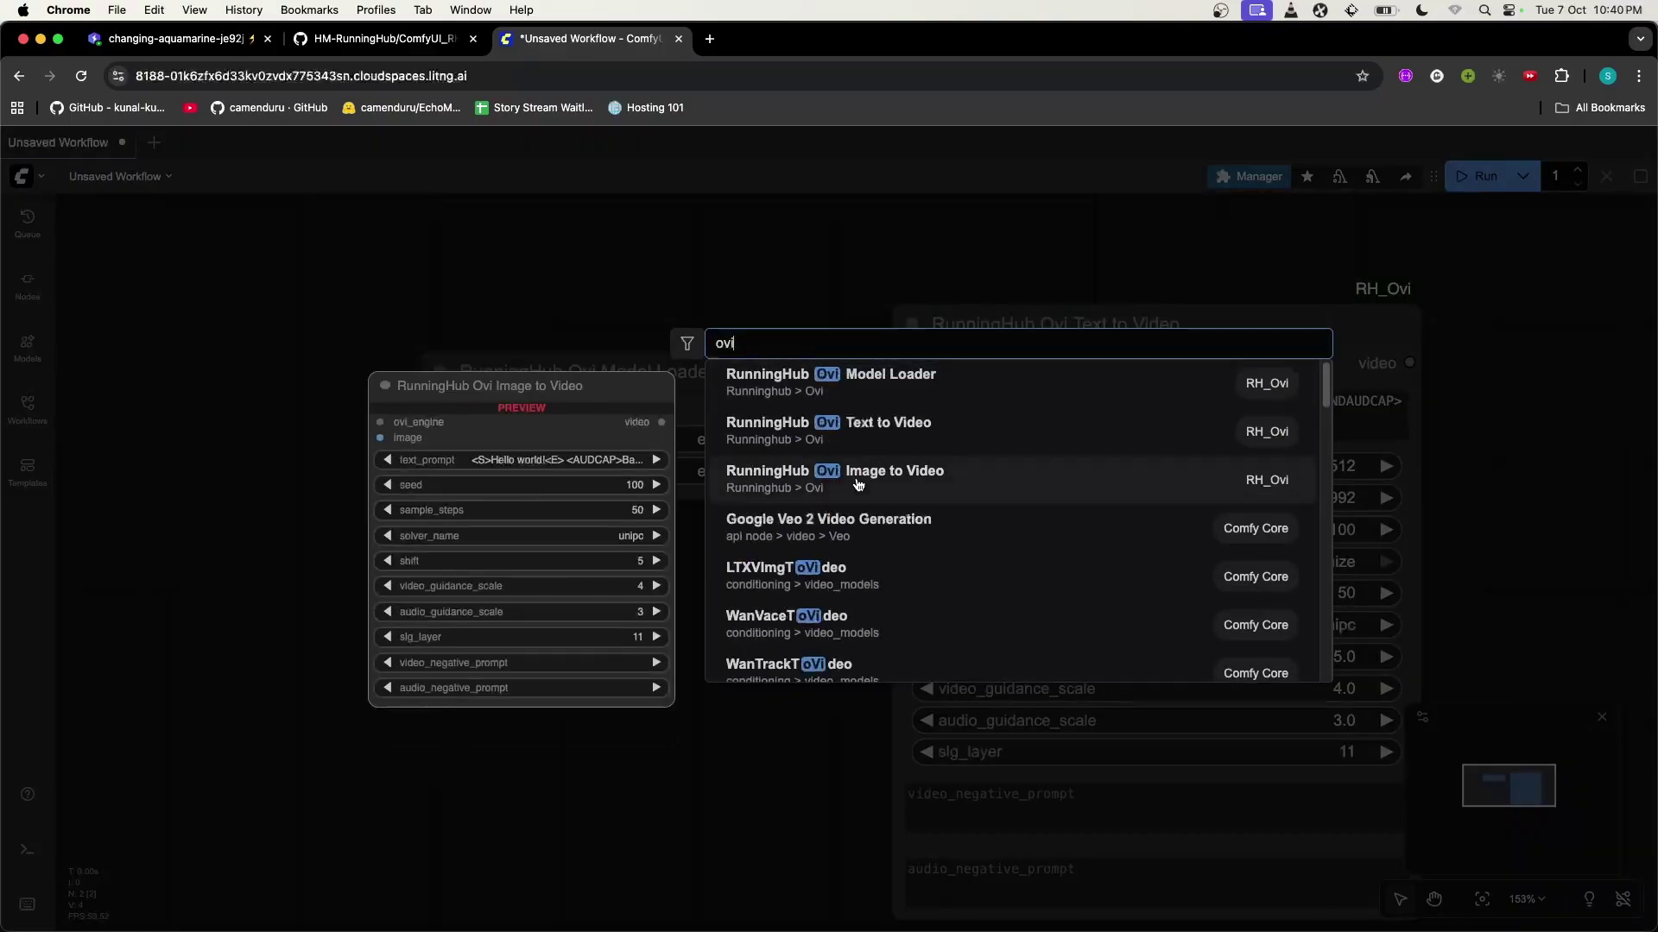
left_click(864, 468)
scroll(786, 584, "down", 5)
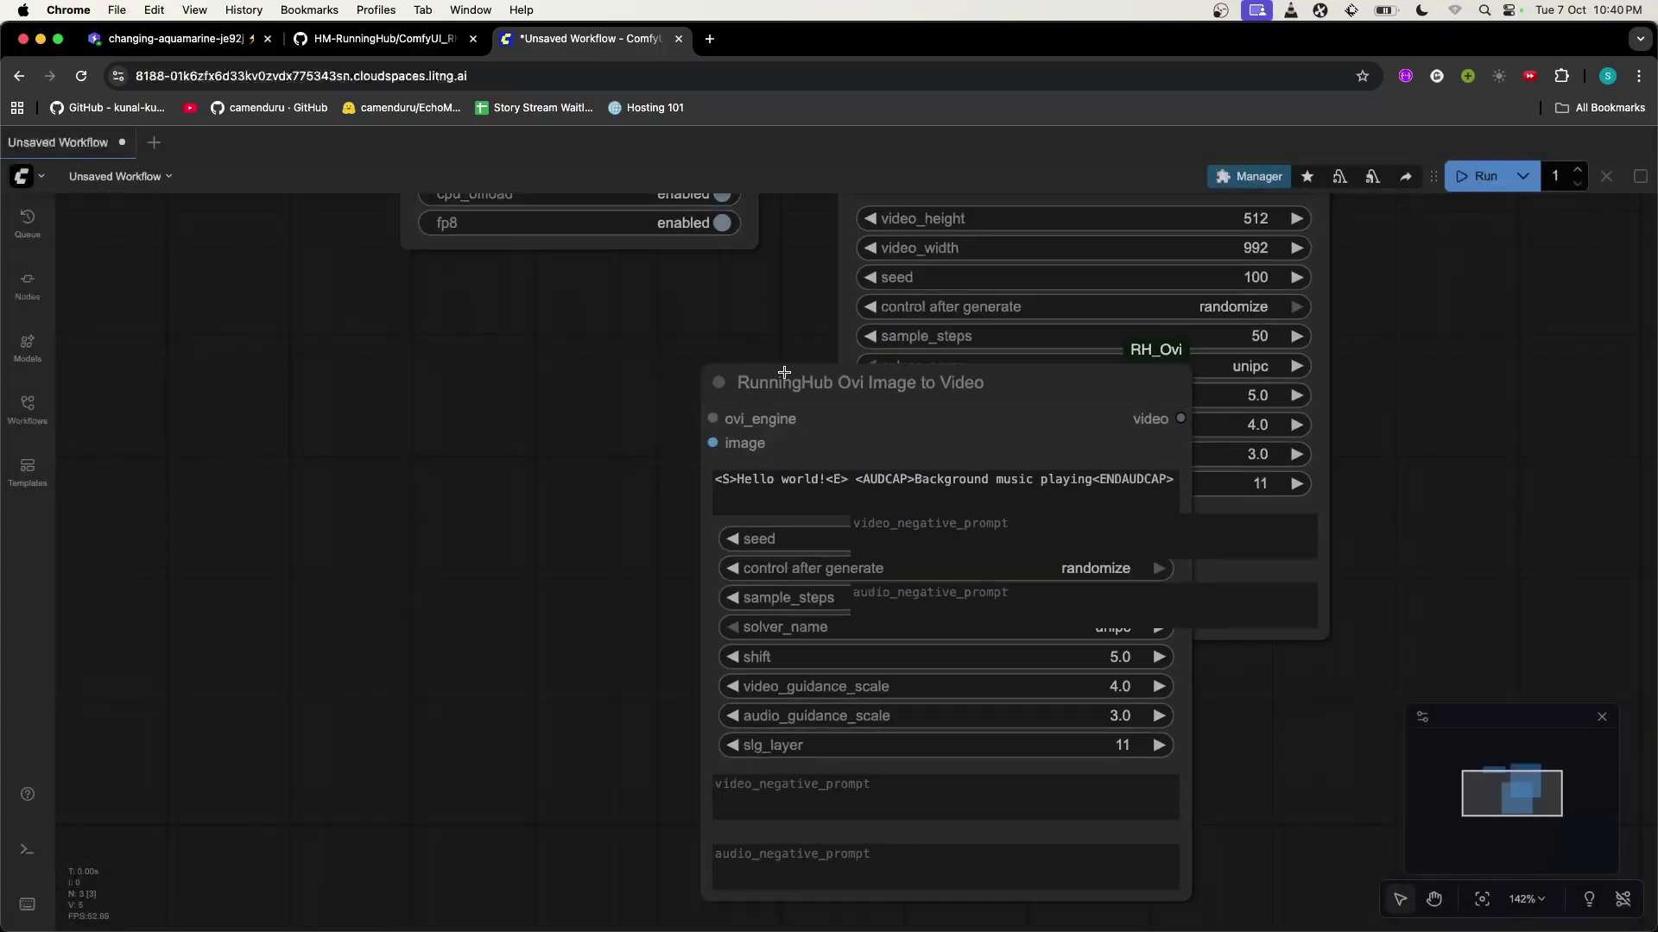
left_click_drag(784, 373, 863, 630)
left_click_drag(1439, 414, 733, 503)
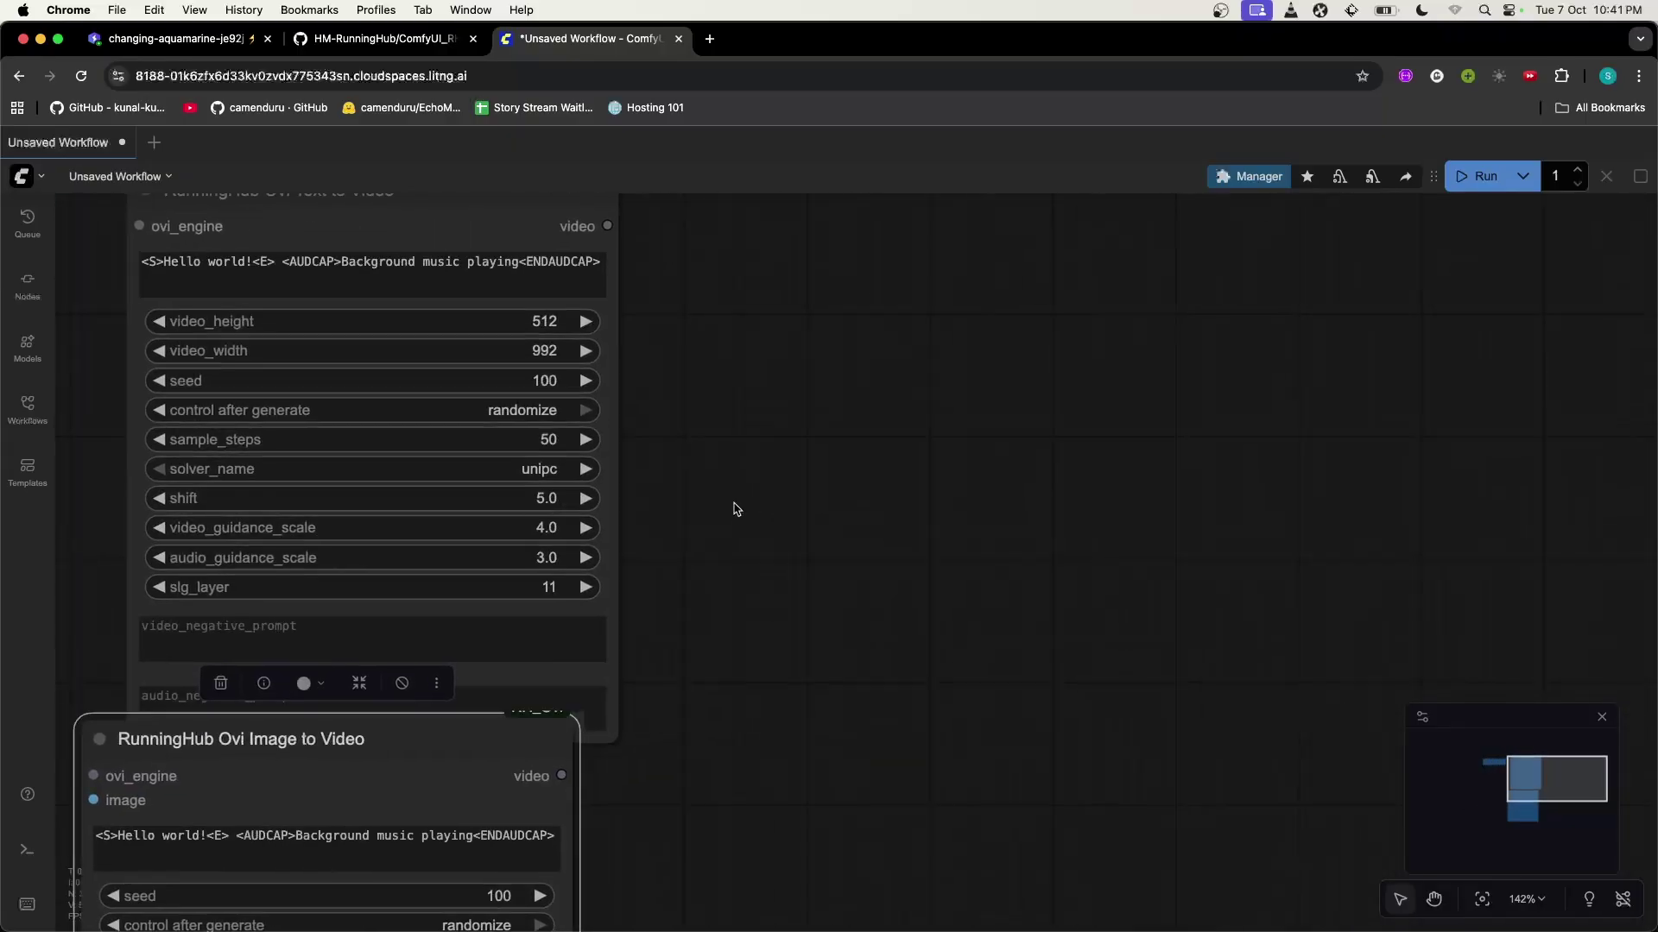
Add a Save Video node by searching 'video sav'
double_click(781, 440)
type("vid")
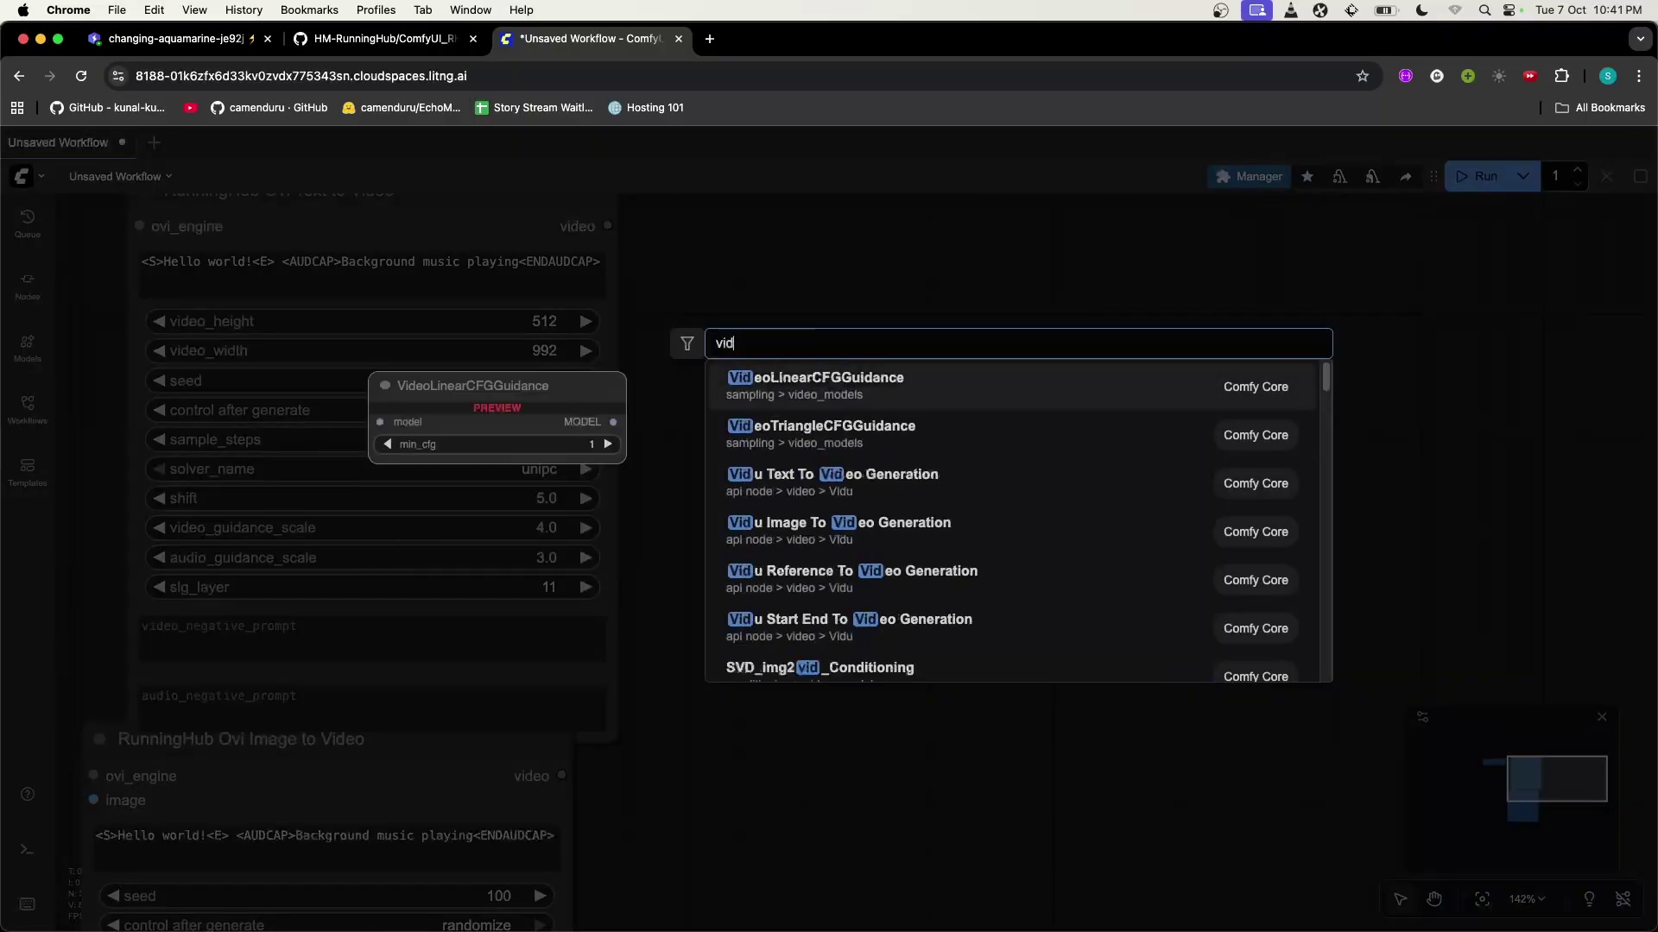
type("eo sav")
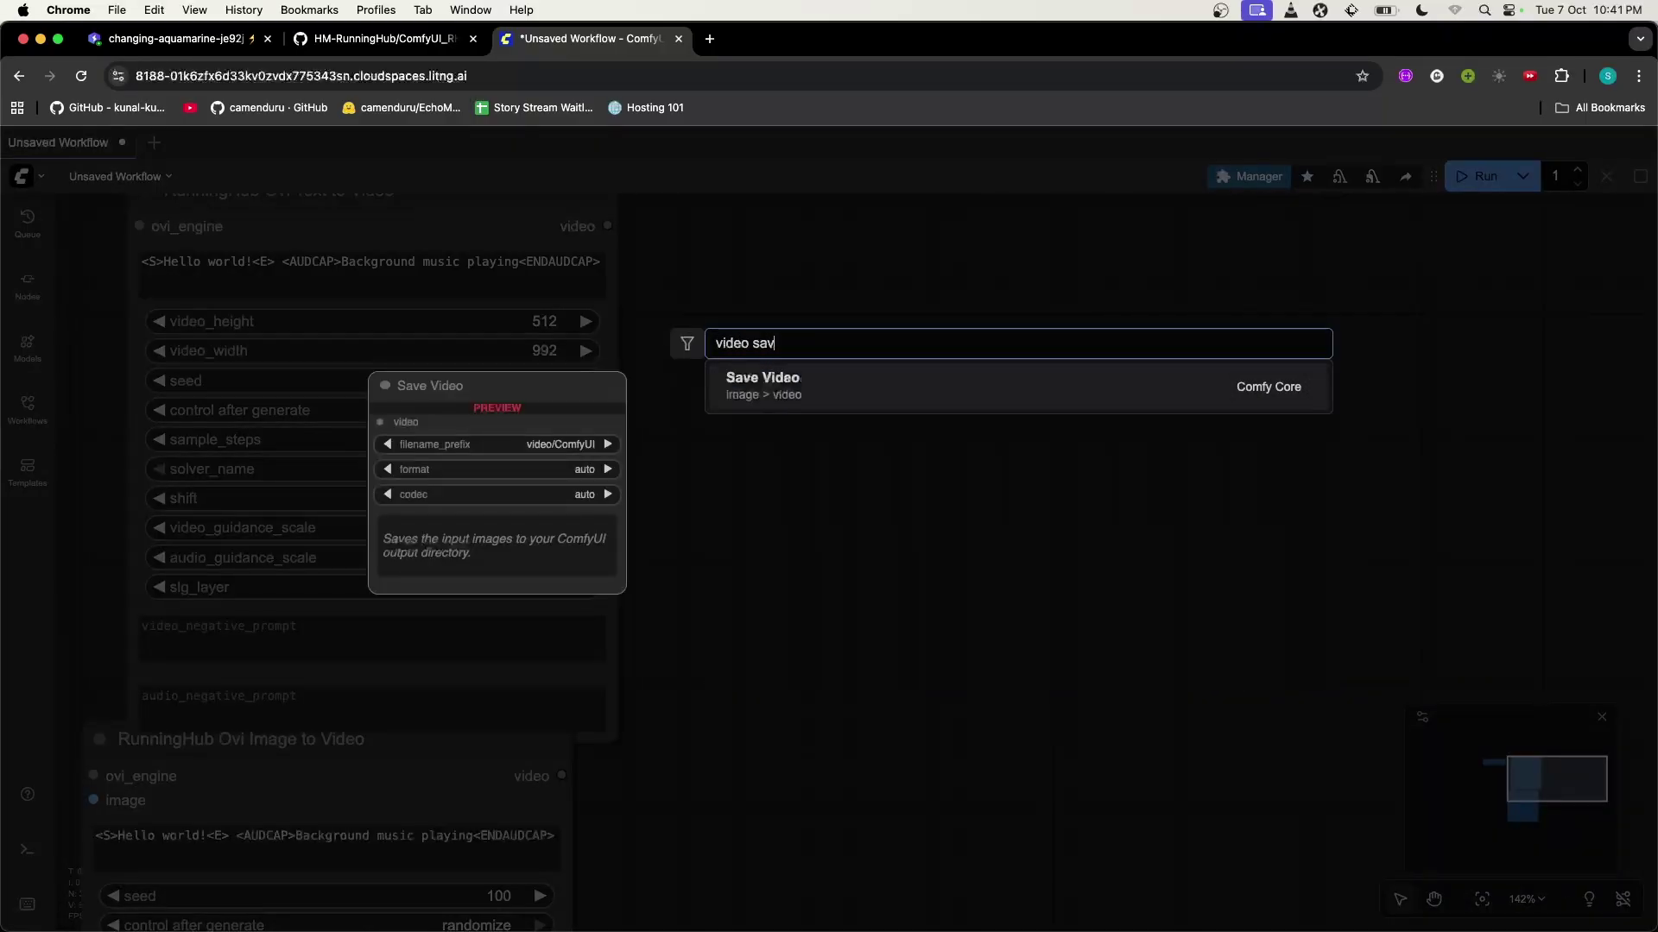
left_click(798, 385)
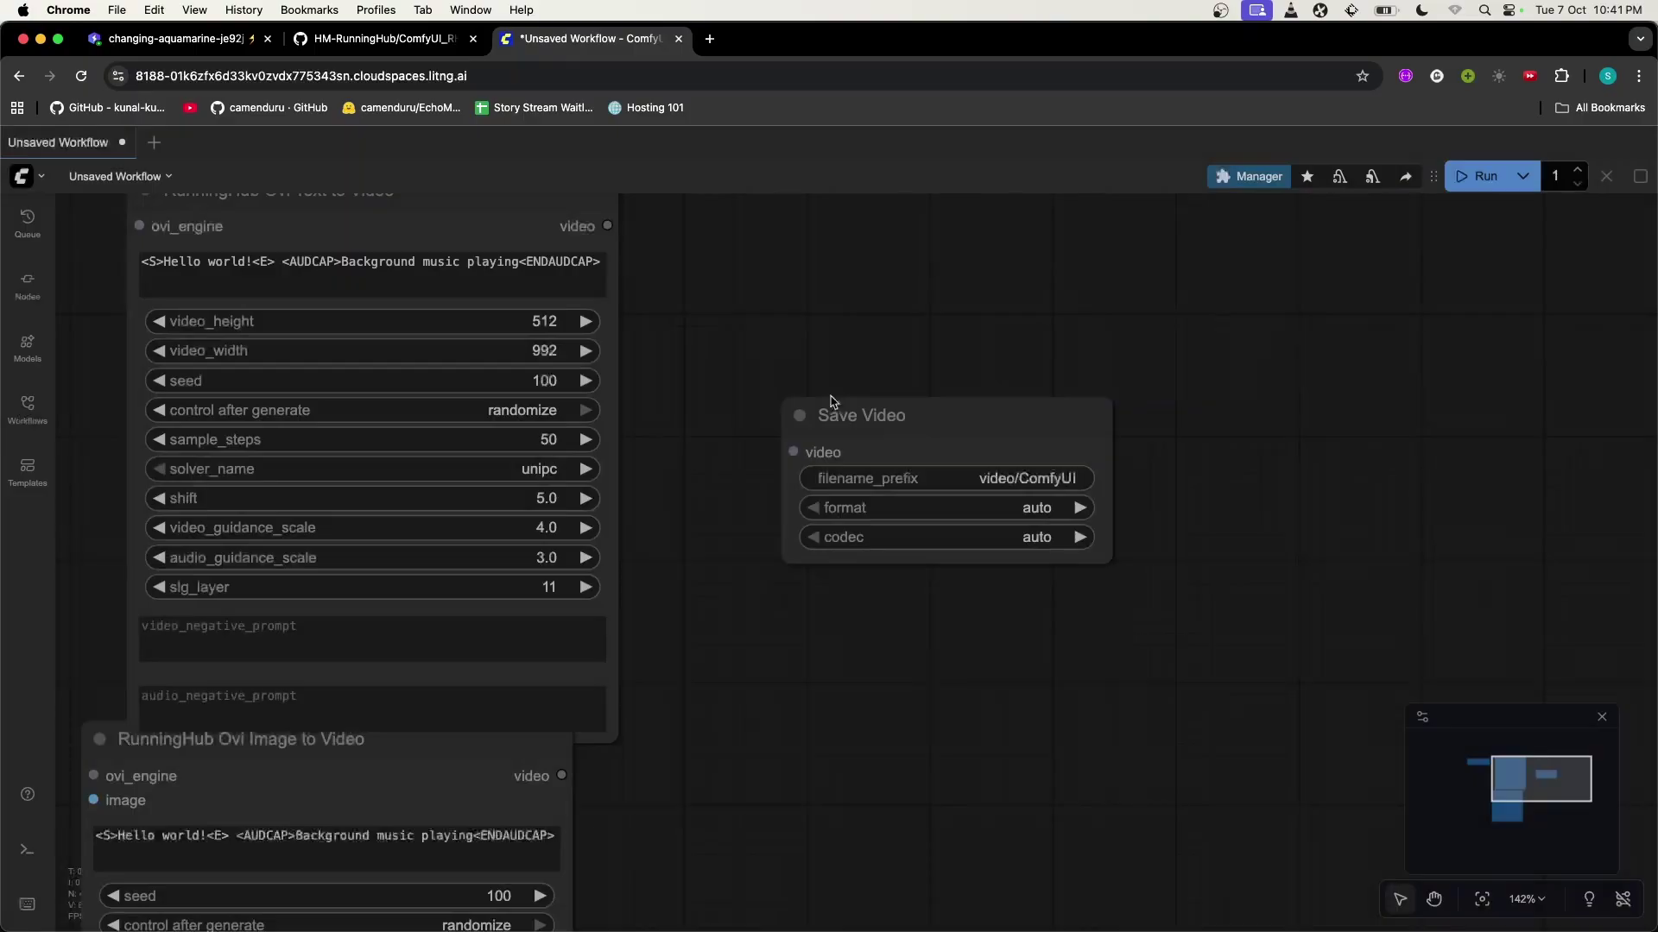
scroll(673, 501, "left", 8)
Add a Load Image node and bring the Model Loader back into view
right_click(471, 524)
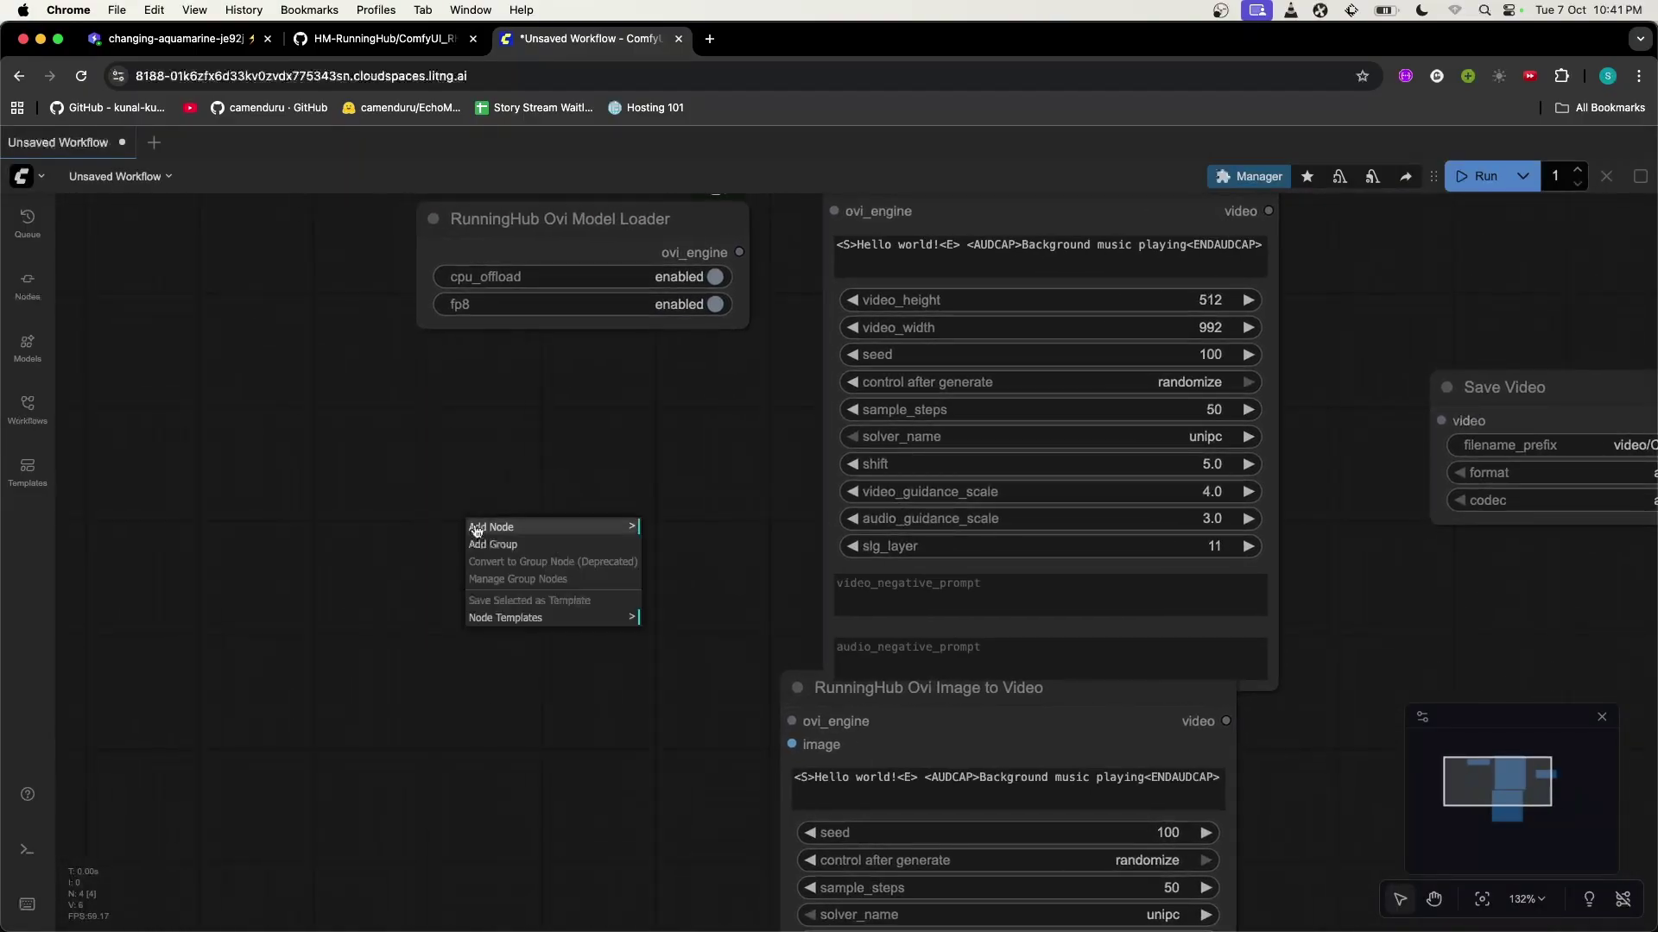
double_click(410, 528)
type("load")
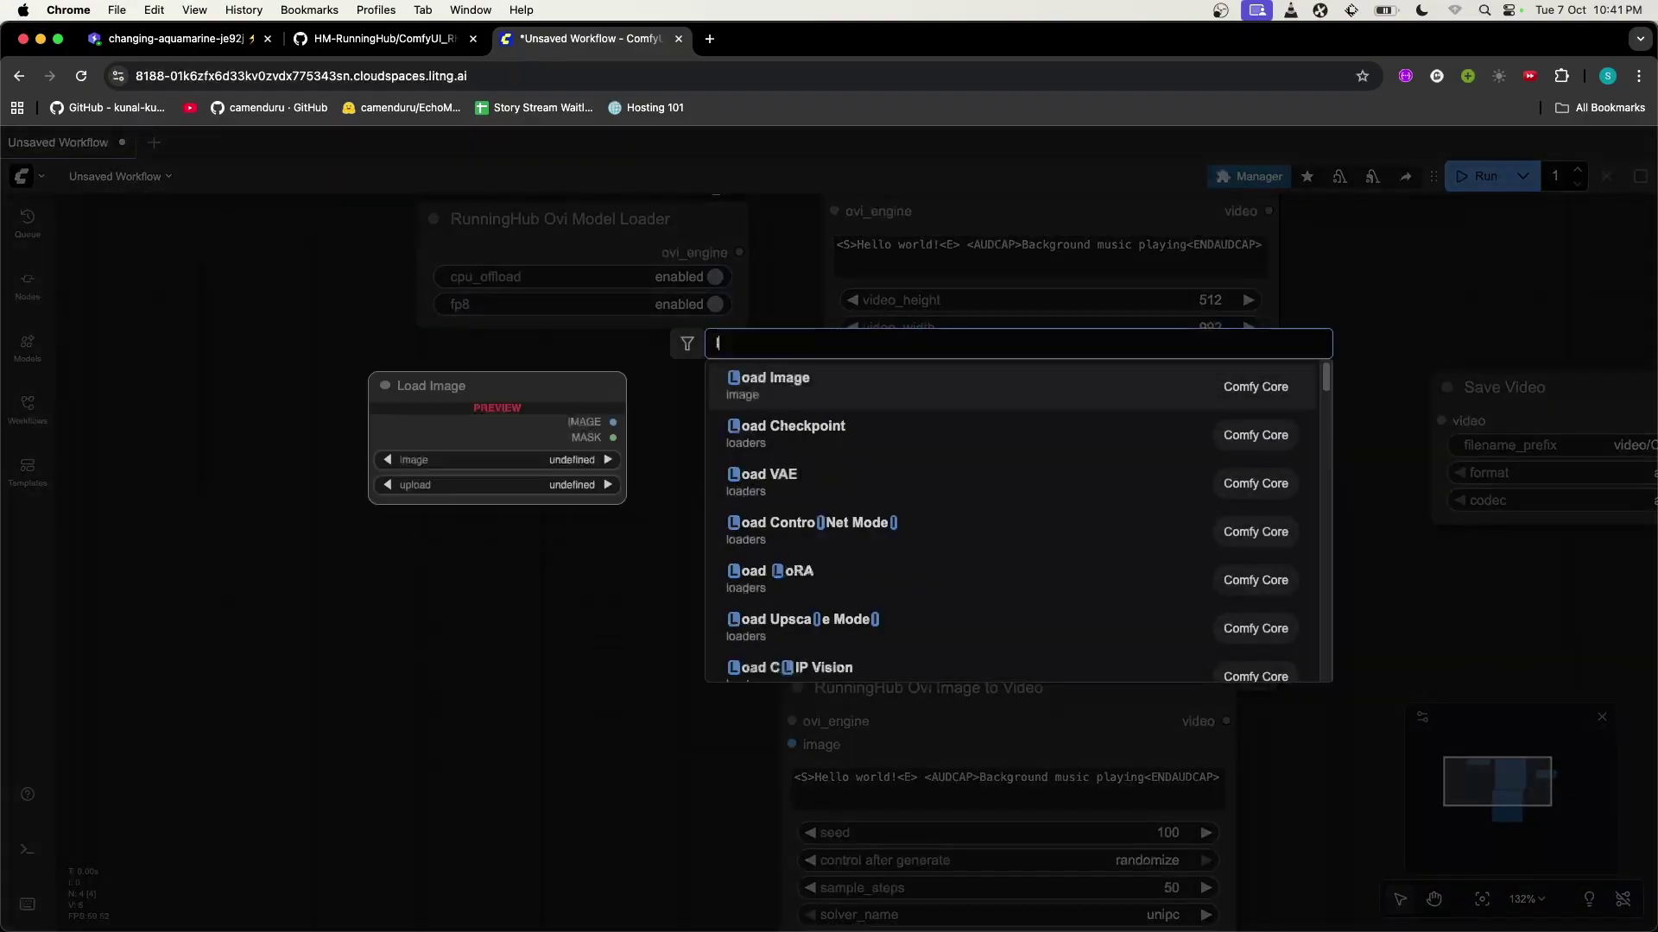
left_click(749, 402)
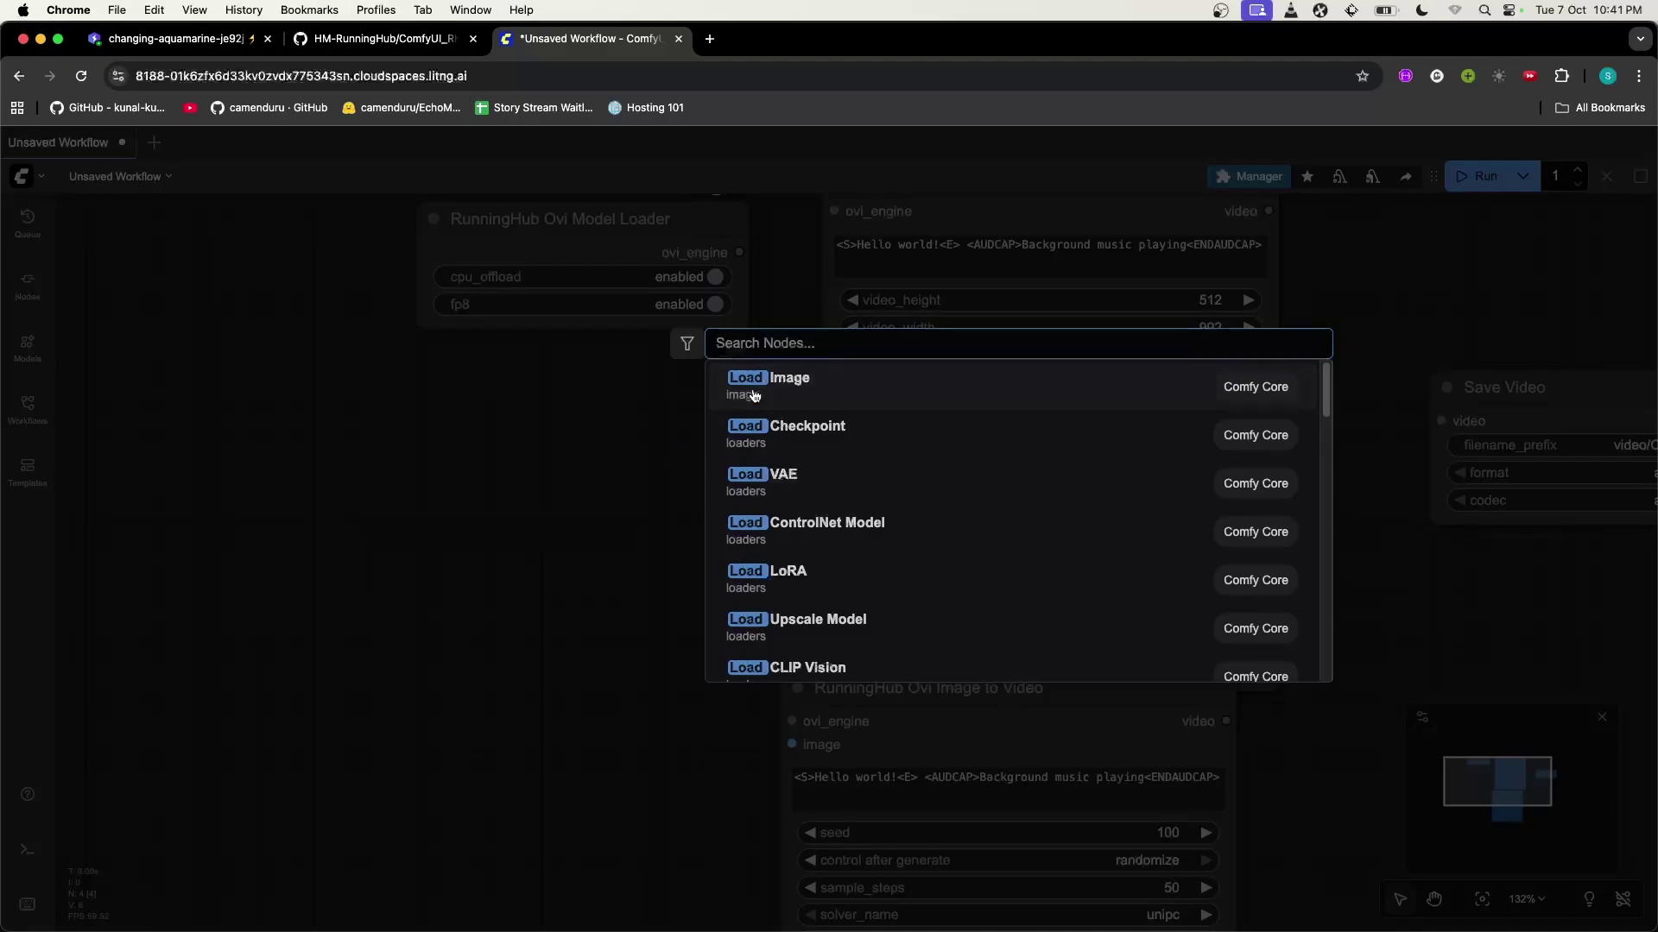
left_click_drag(673, 445, 404, 561)
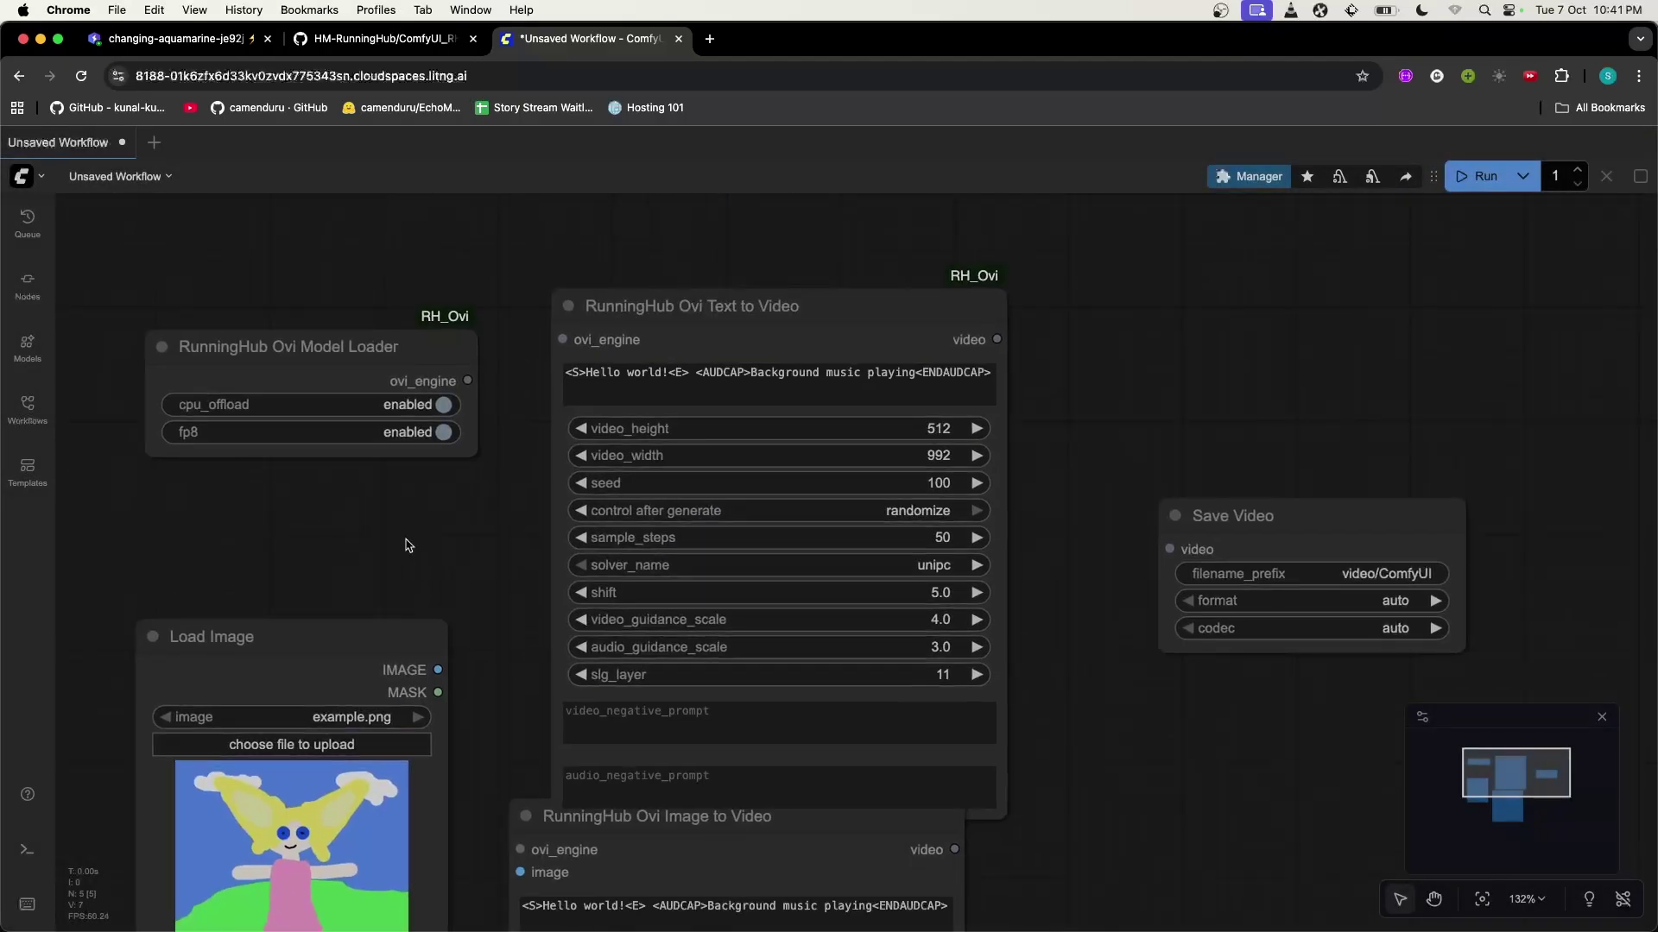
Link ovi_engine to both Ovi generators and the loaded IMAGE to Image to Video
left_click_drag(467, 380, 562, 339)
scroll(451, 518, "down", 2)
left_click_drag(513, 266, 562, 701)
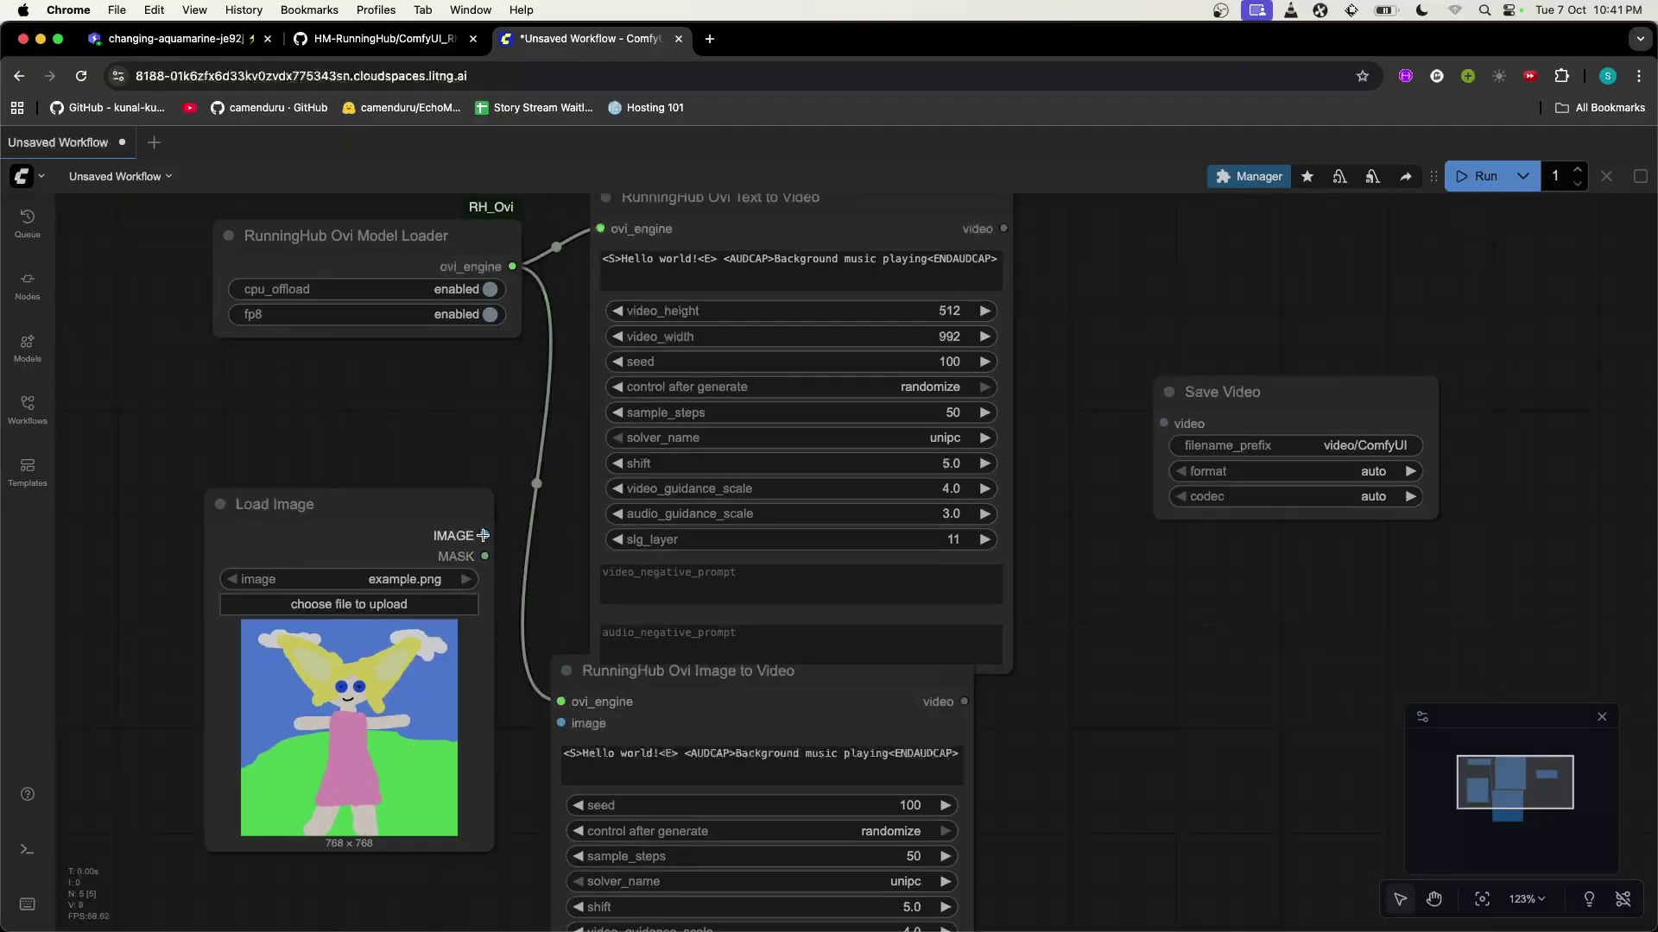
left_click_drag(484, 536, 602, 715)
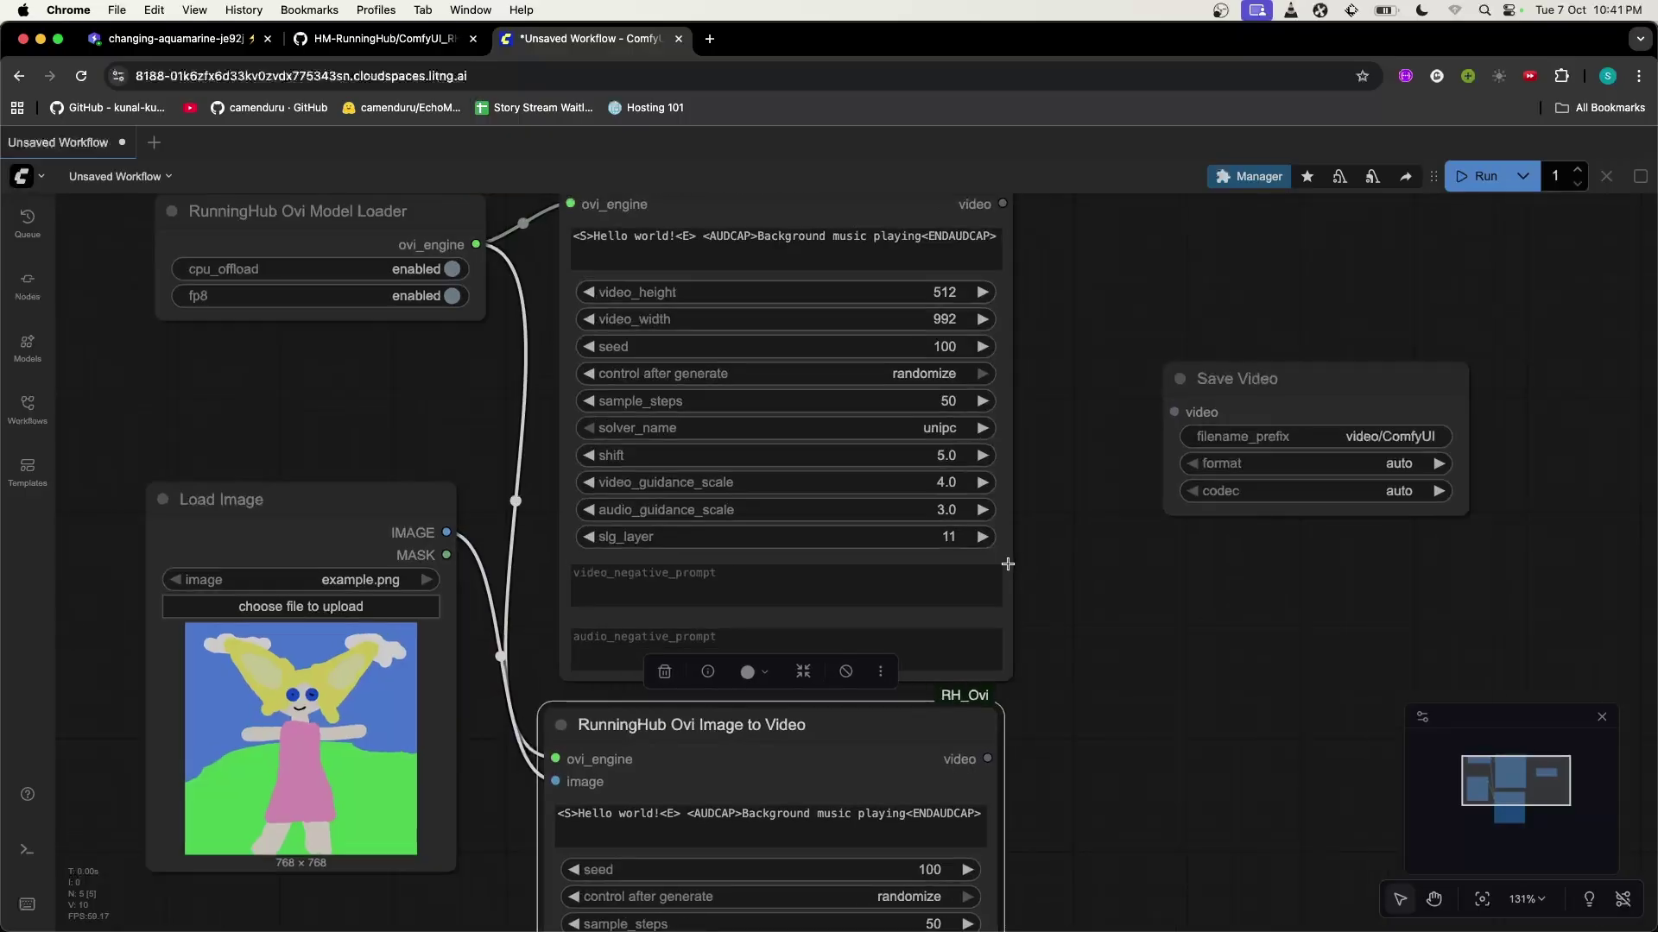
Add a second Save Video node and feed it the Image to Video output
left_click_drag(1190, 460, 1117, 319)
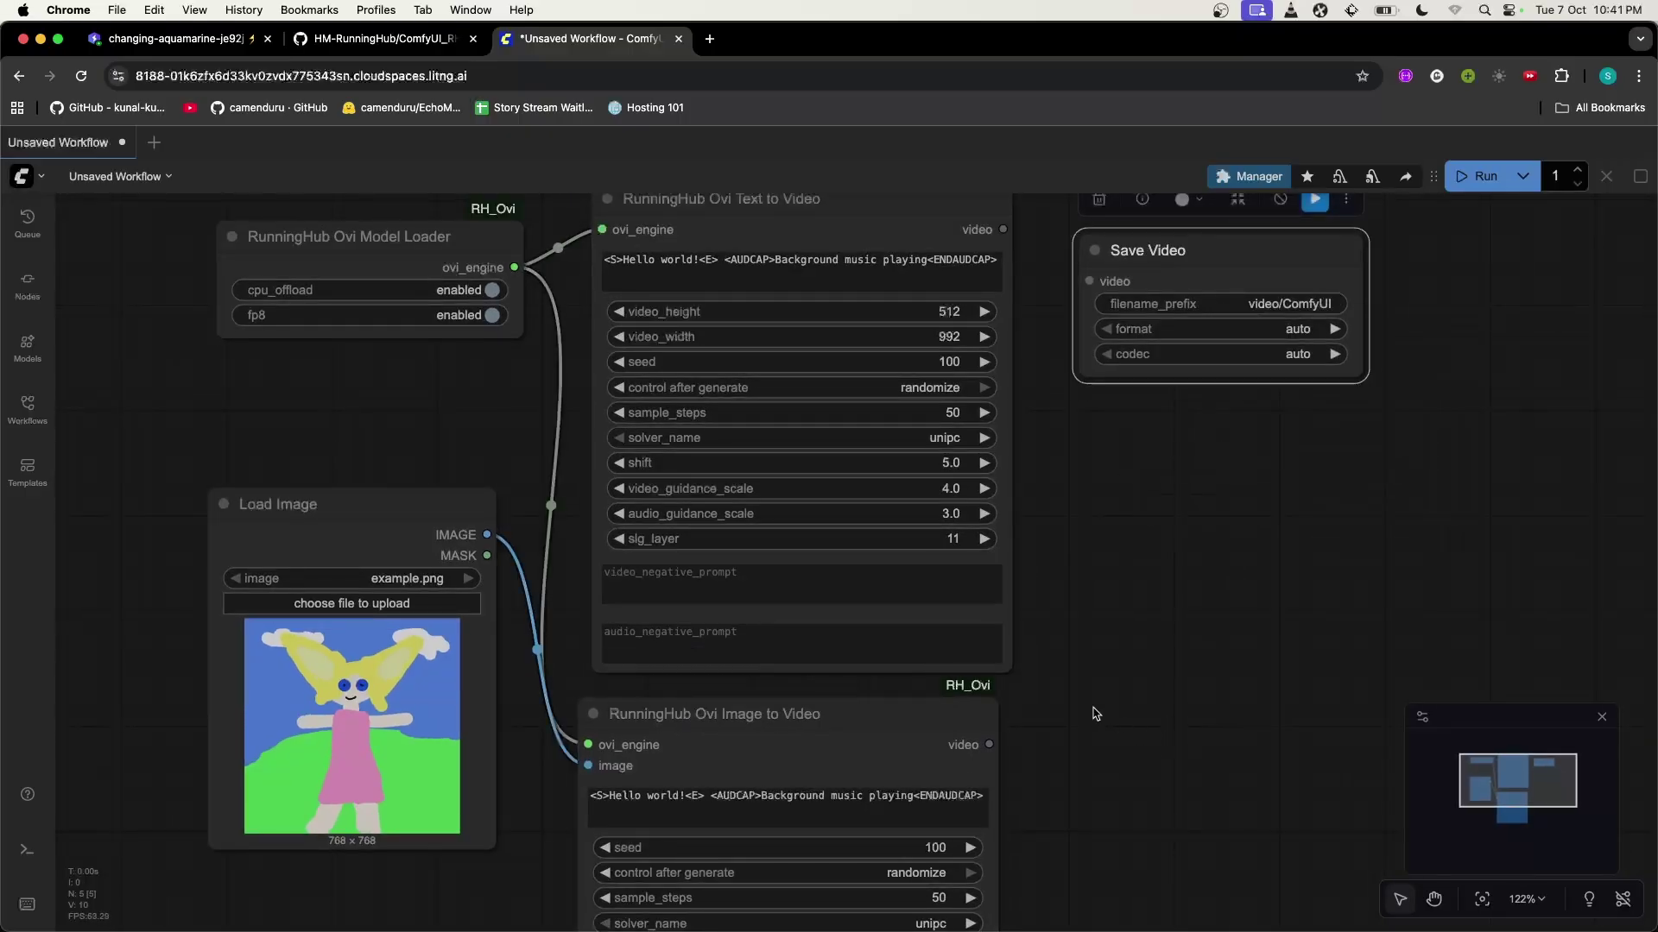
double_click(1086, 727)
type("save video")
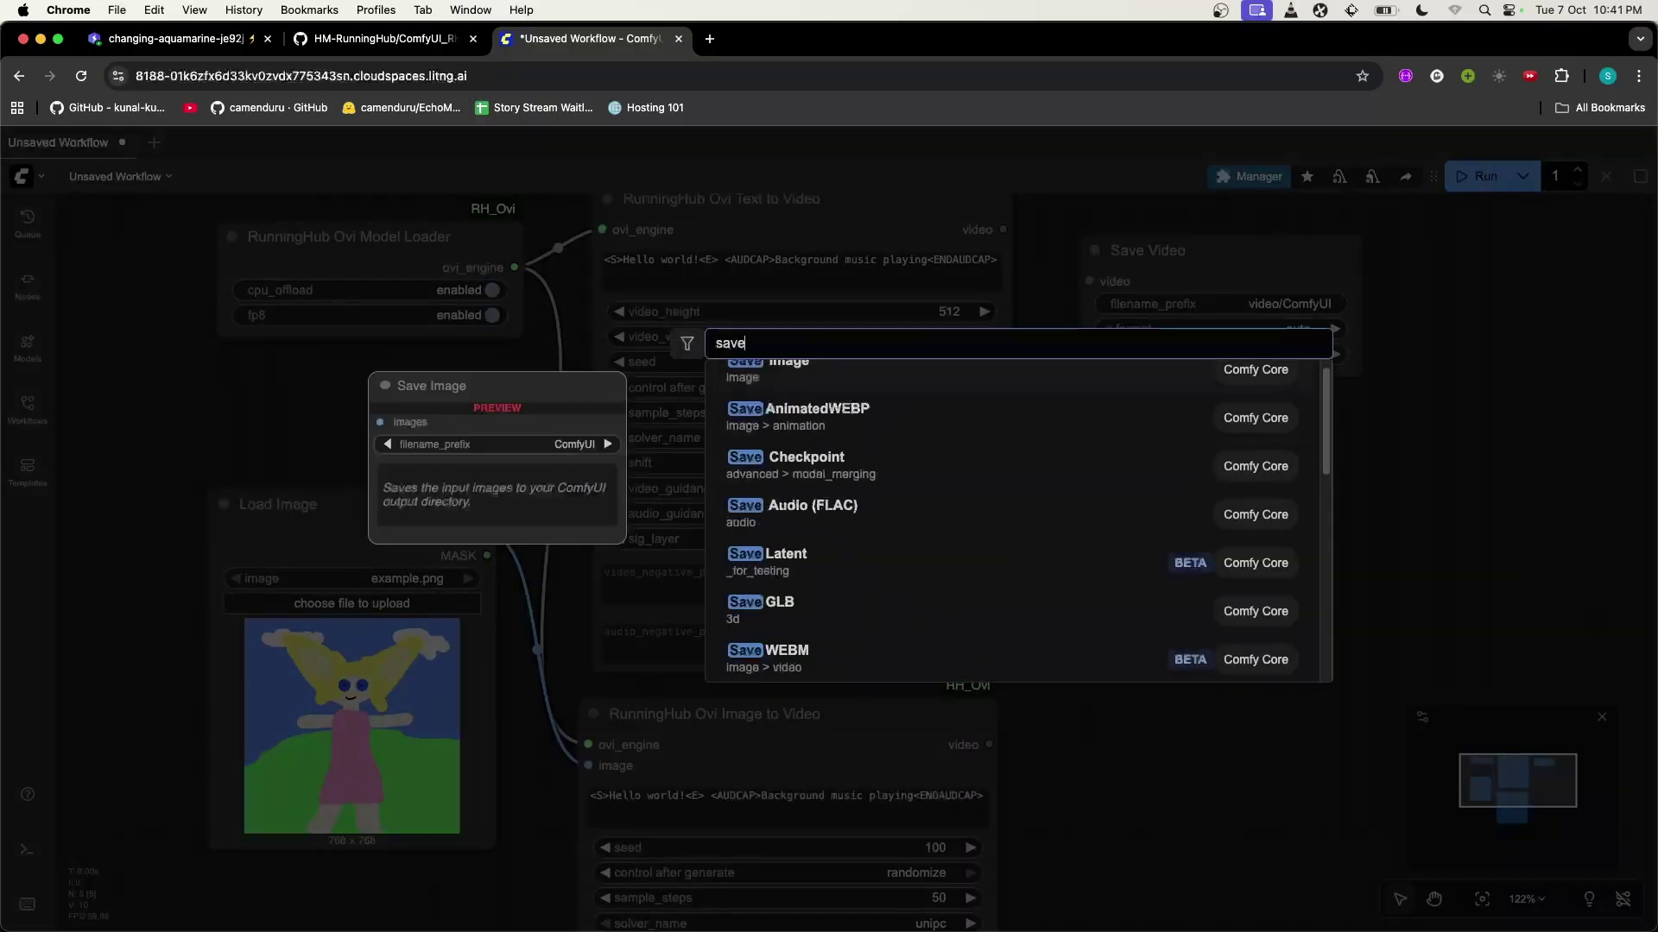
left_click(788, 383)
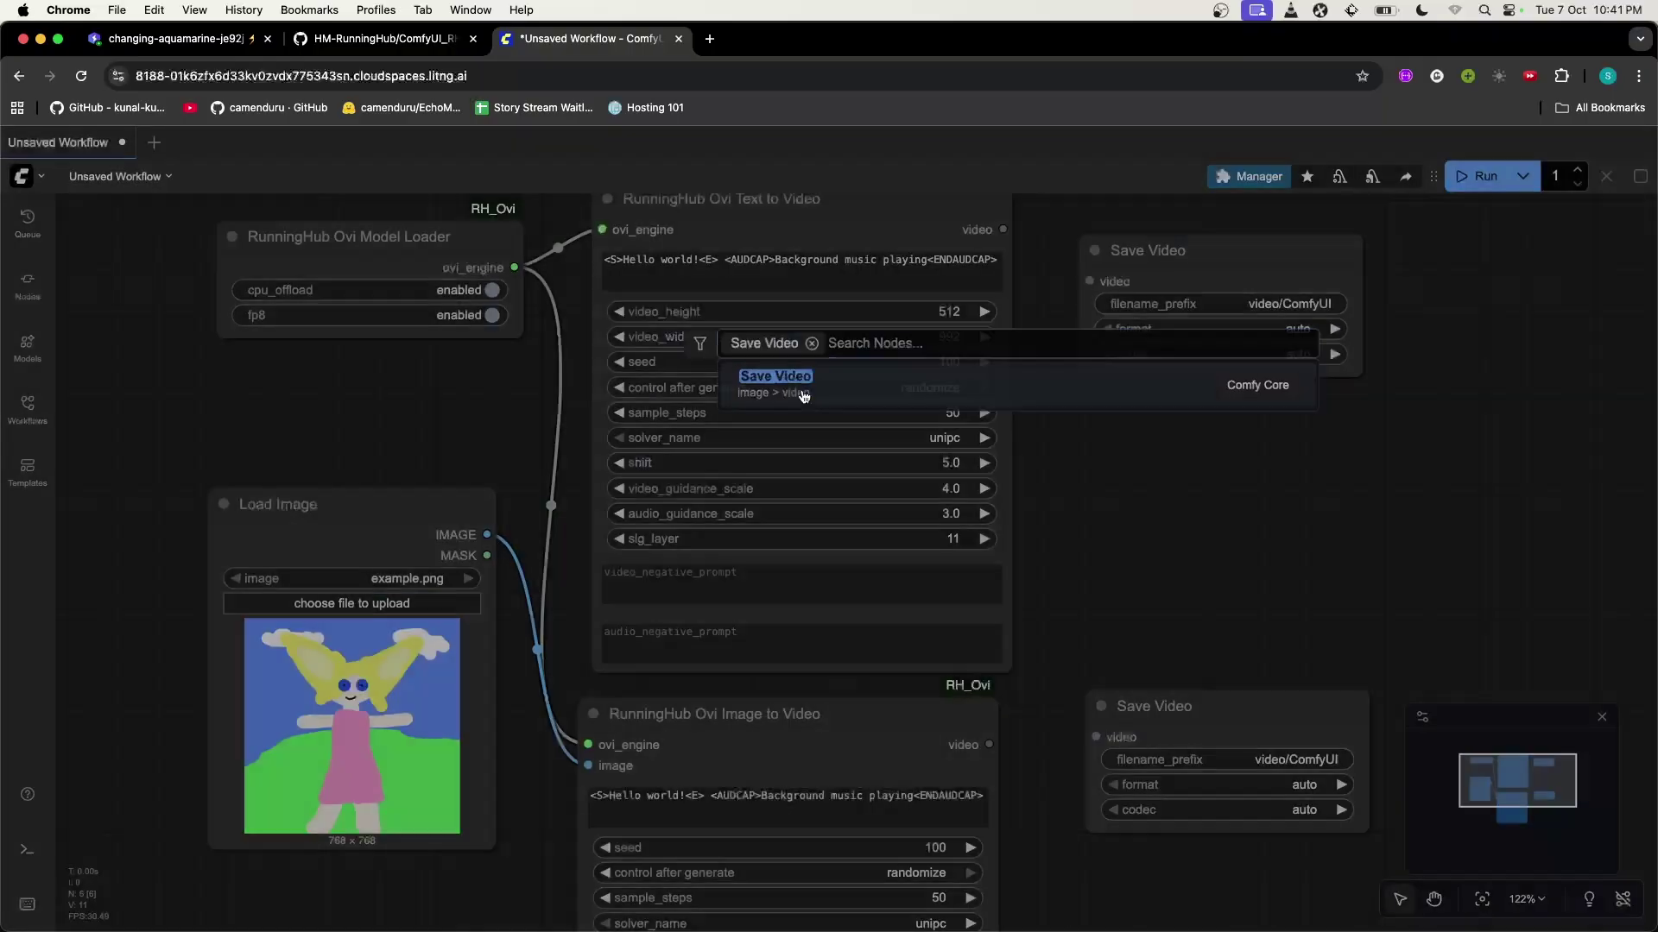
left_click_drag(990, 745, 1096, 737)
Connect the Text to Video output to the upper Save Video node and recenter the graph
scroll(1058, 542, "up", 3)
left_click_drag(958, 362, 1021, 416)
left_click_drag(958, 363, 1045, 415)
scroll(1056, 547, "down", 2)
scroll(1059, 431, "down", 3)
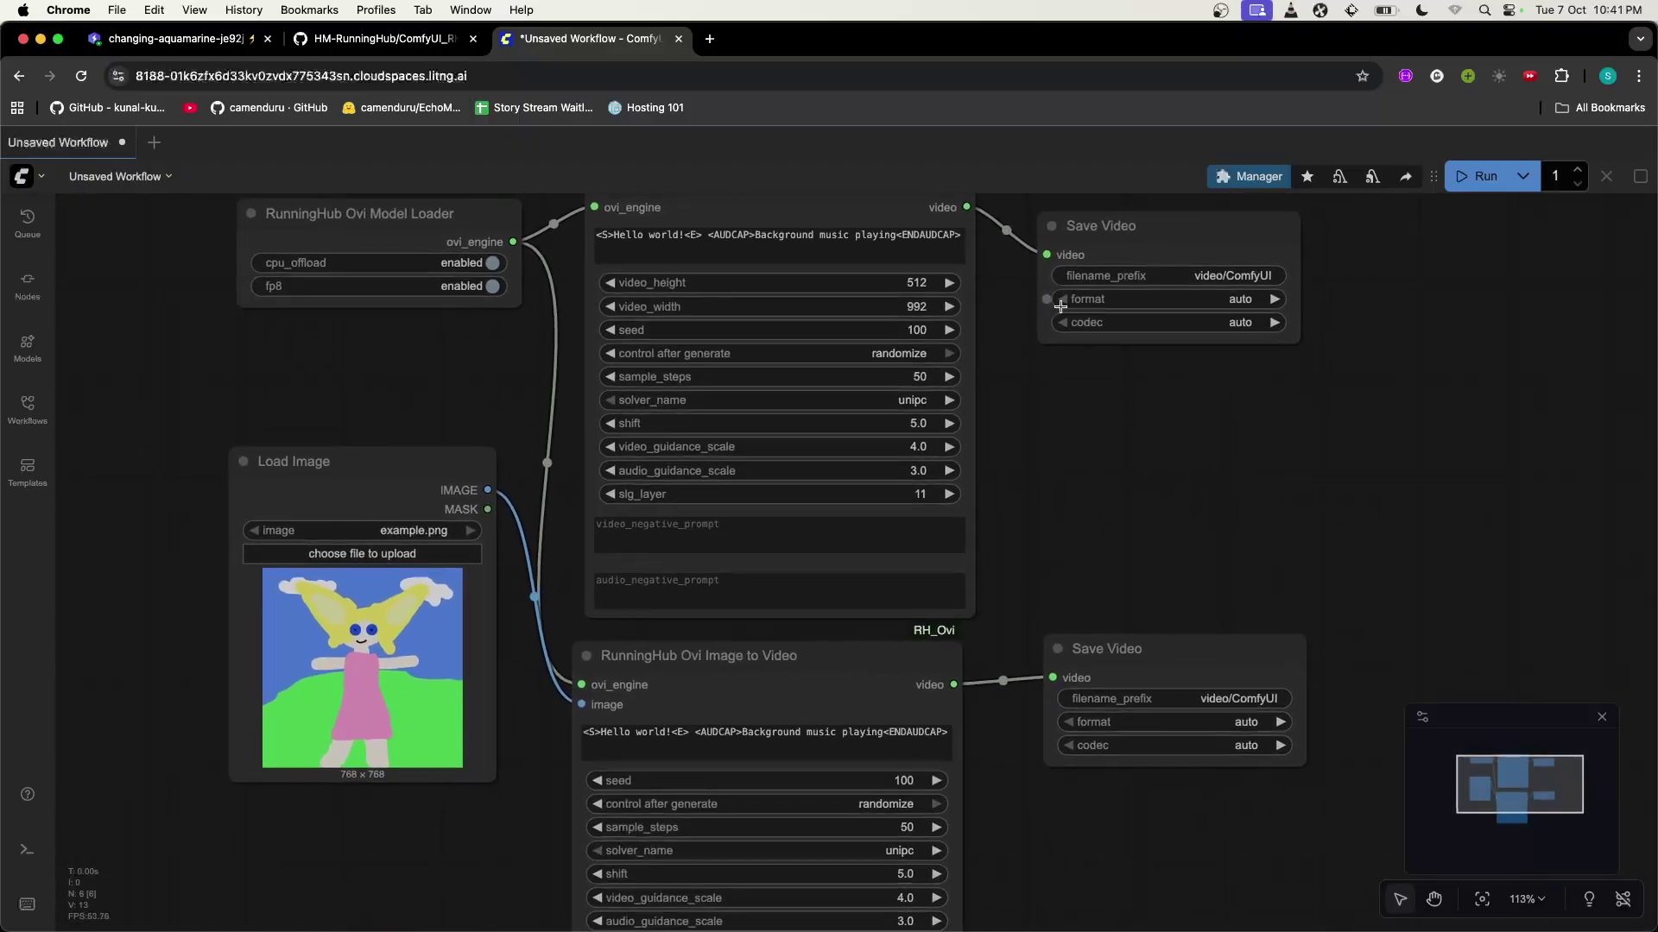
left_click_drag(1114, 466, 1126, 528)
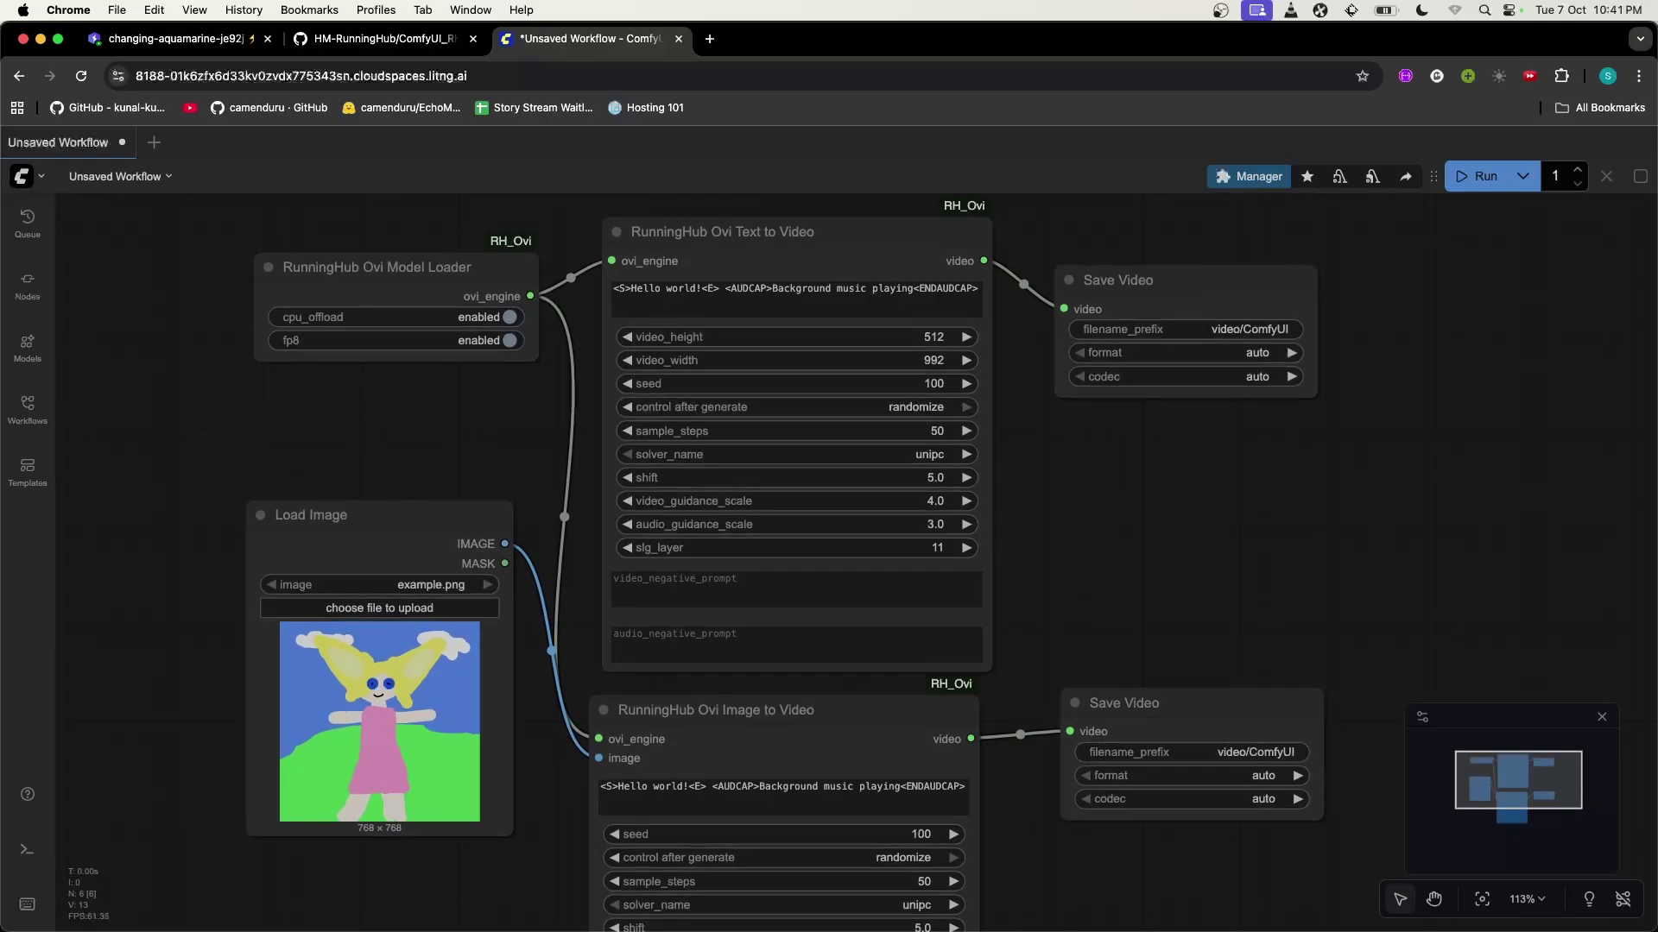
key("super+Tab")
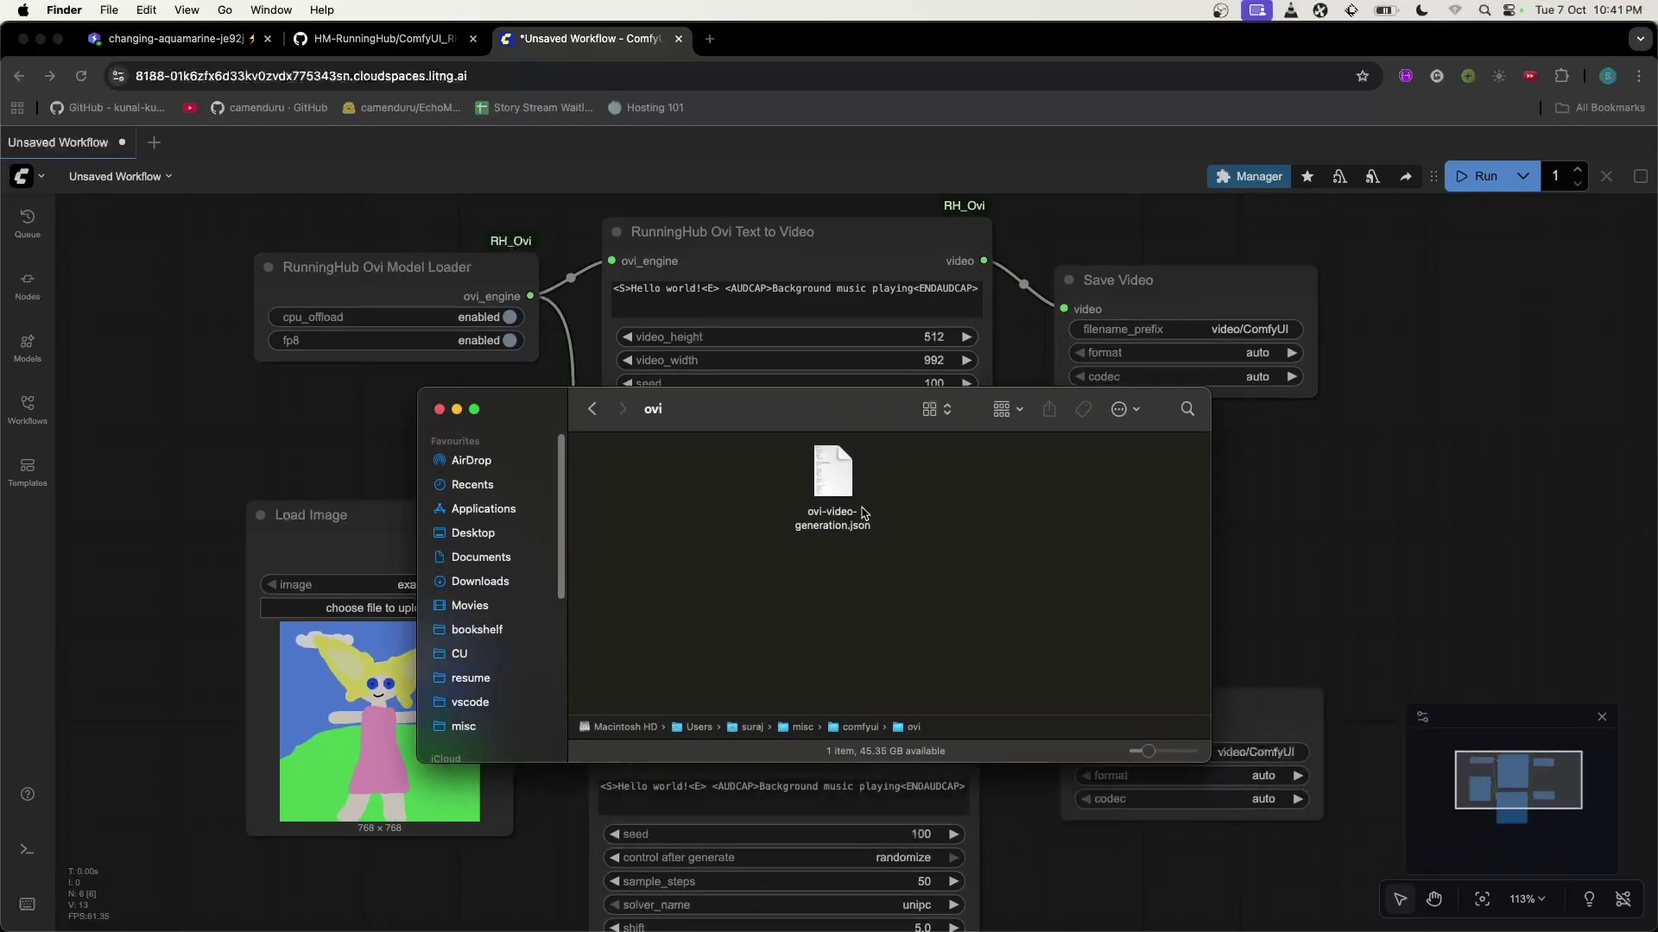
Drop ovi-video-generation.json from Finder onto ComfyUI to load it as a new workflow
left_click(827, 486)
left_click_drag(827, 486, 1485, 413)
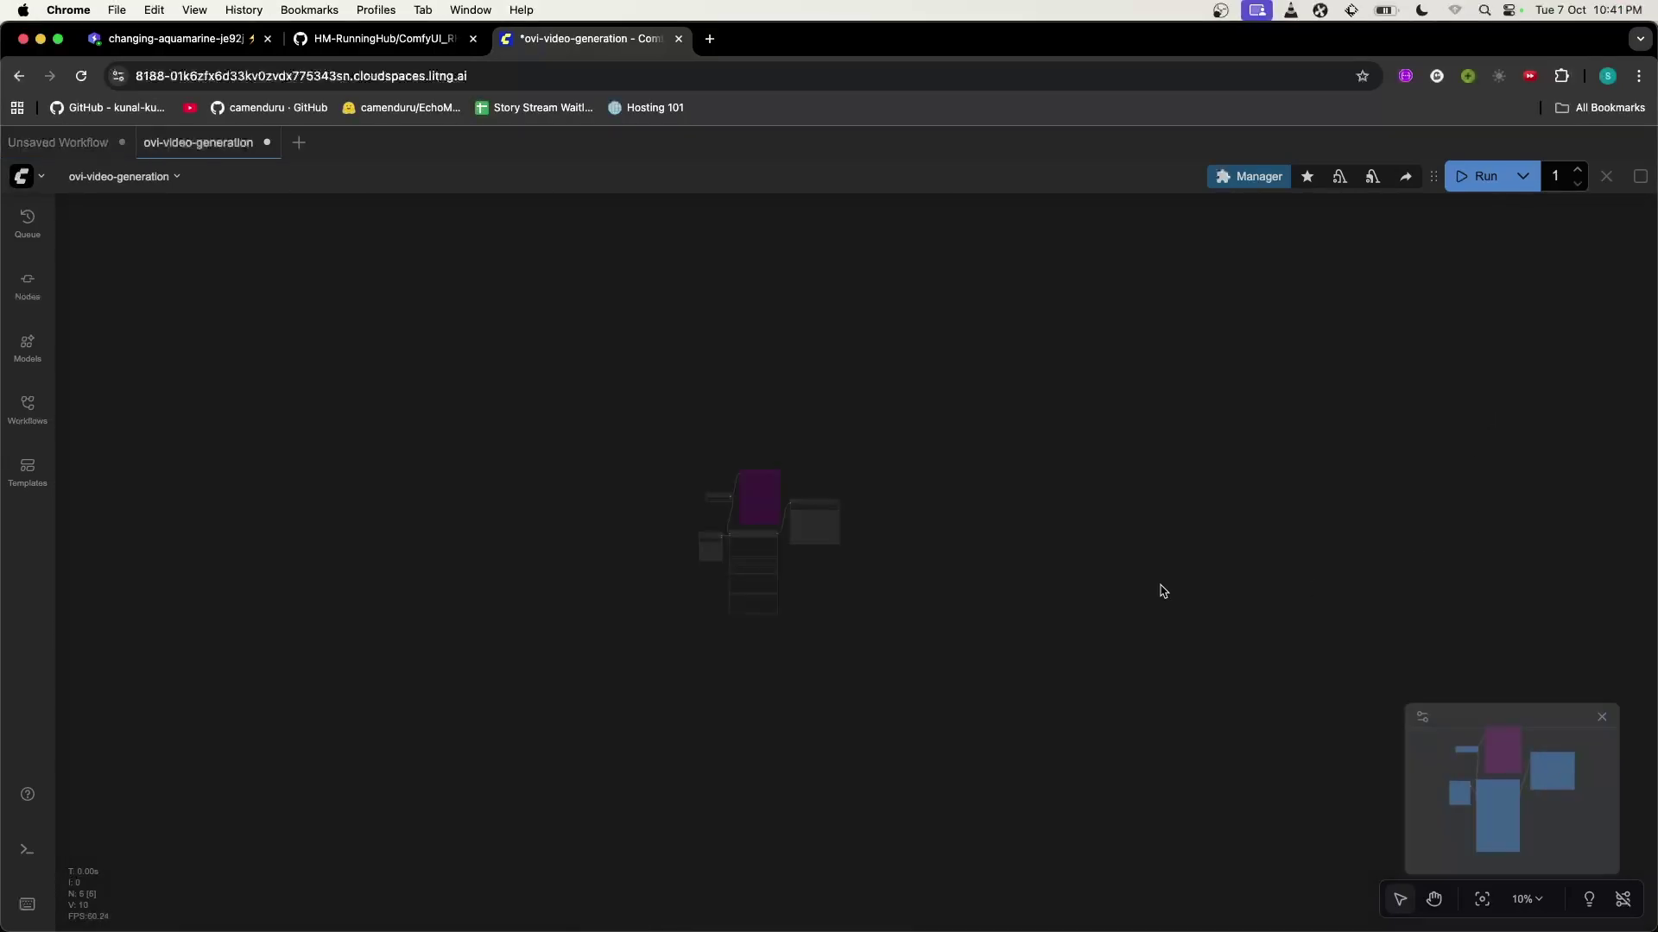
scroll(1325, 613, "up", 15)
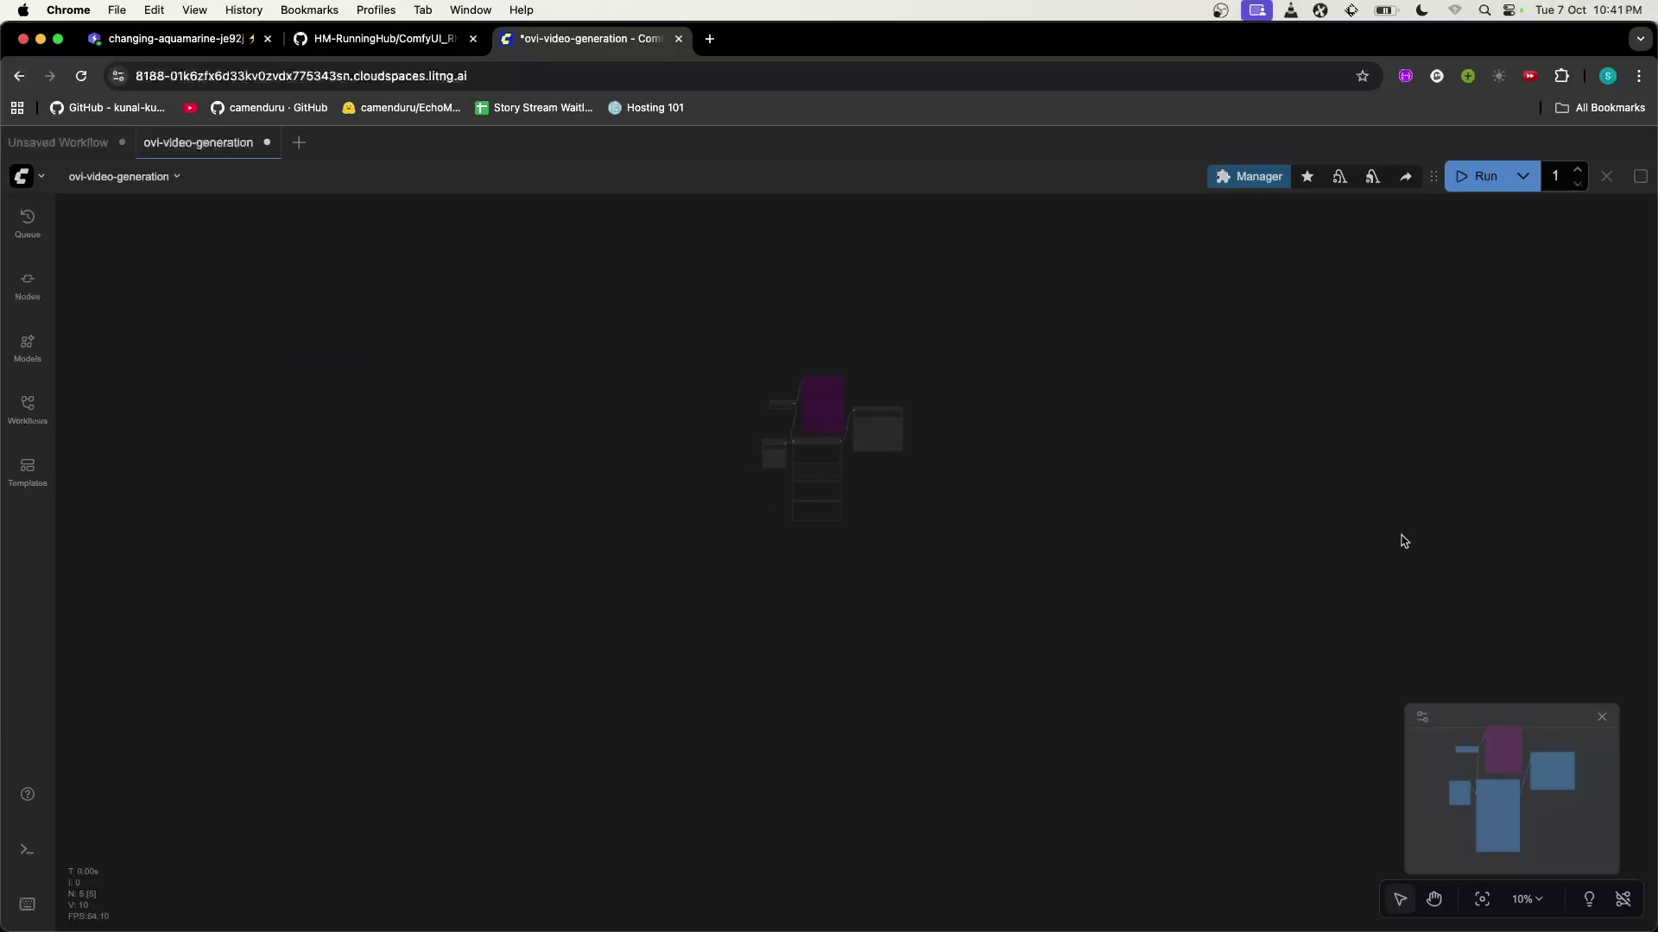
scroll(1284, 526, "down", 8)
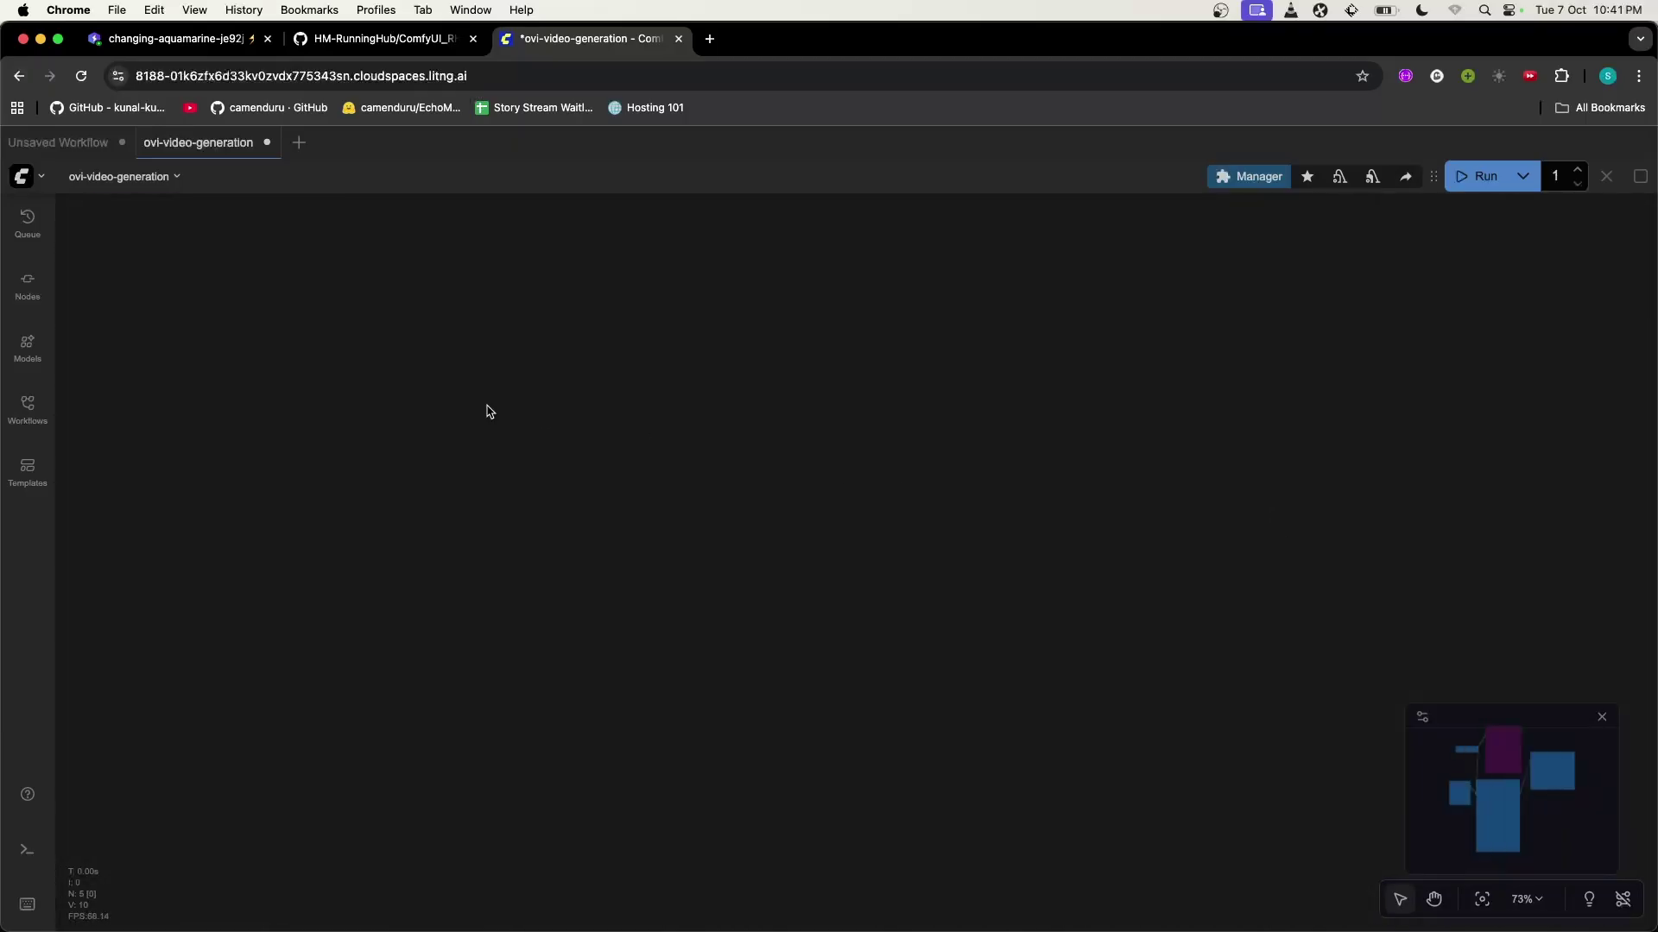
left_click_drag(1500, 578, 686, 462)
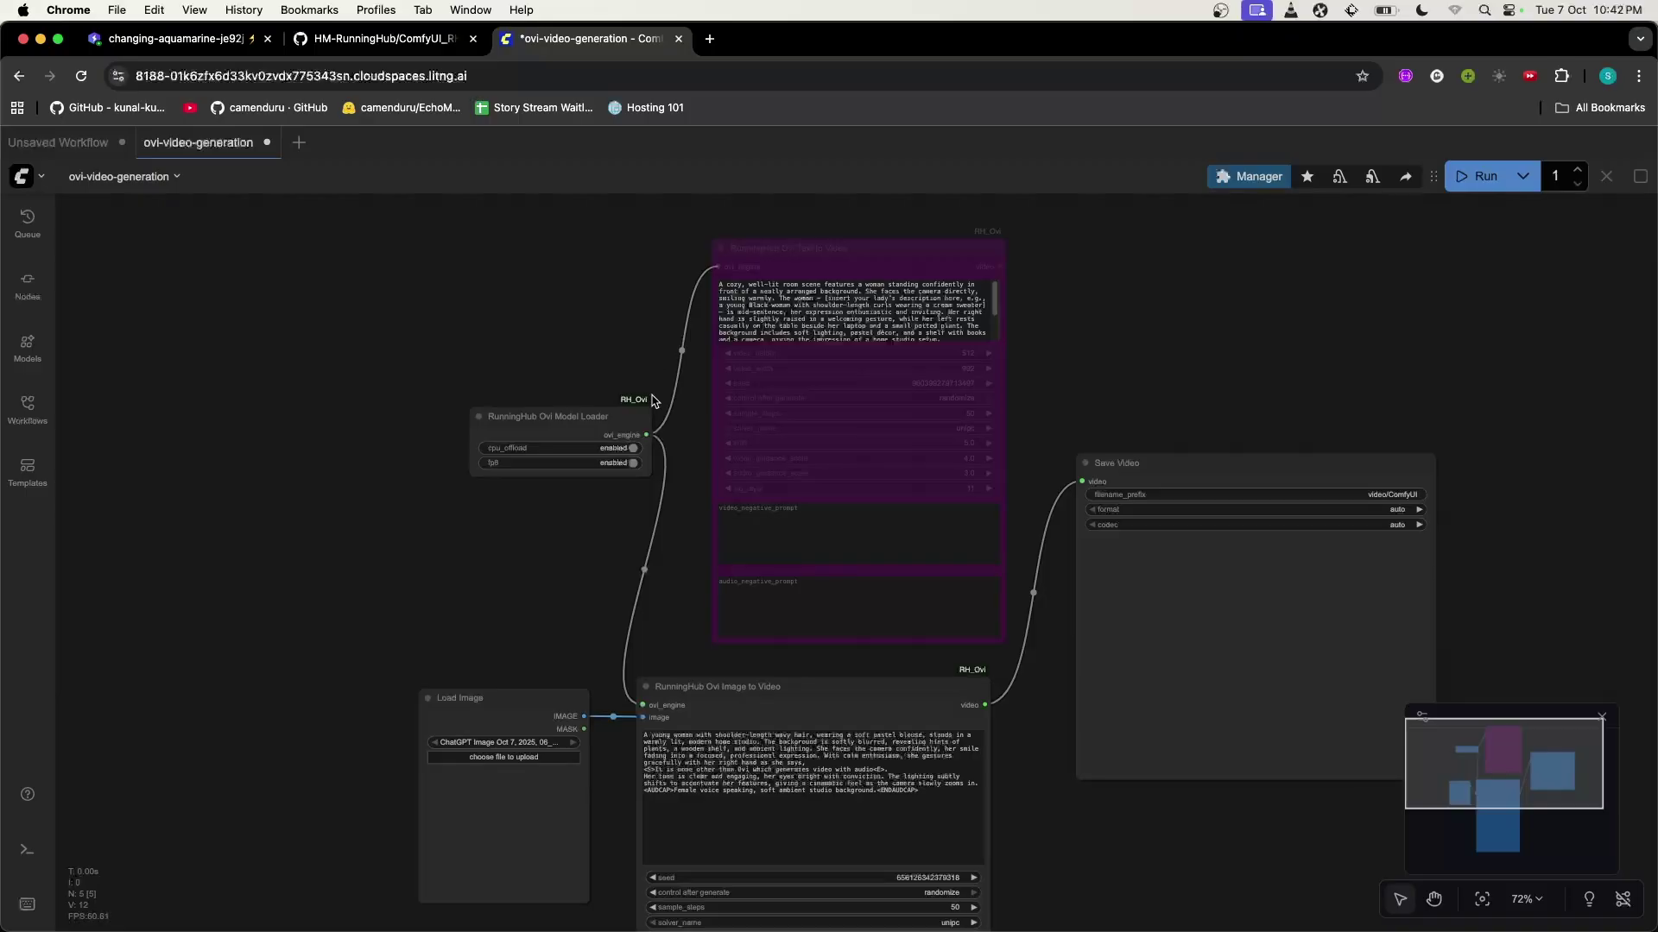
scroll(651, 412, "up", 12)
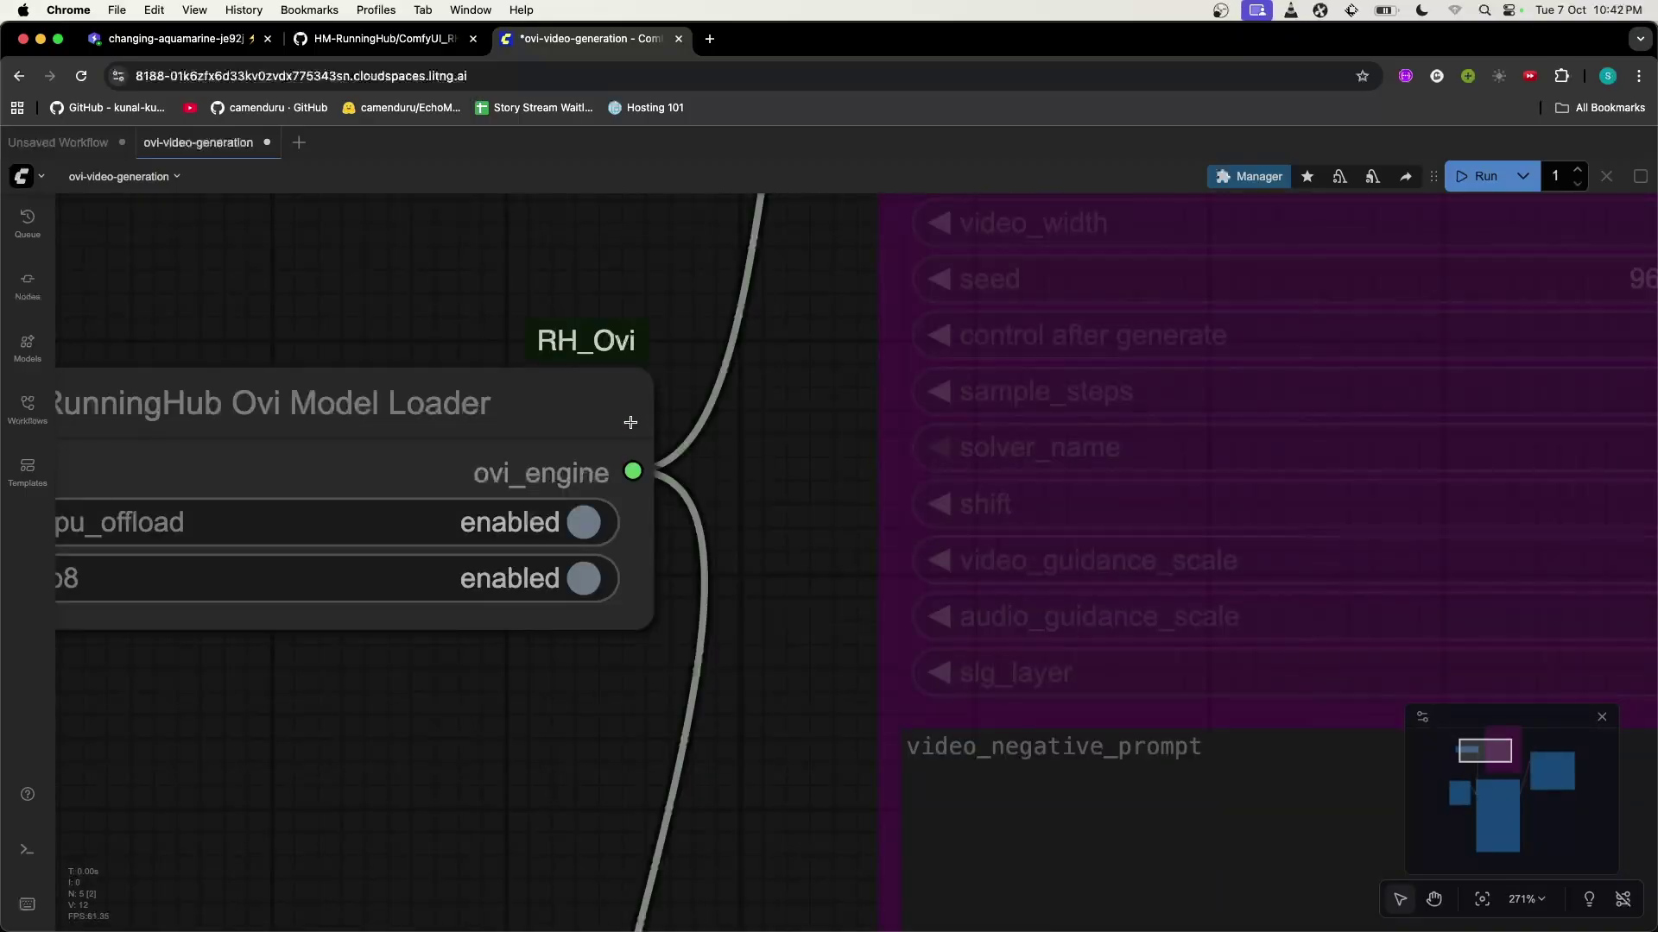
scroll(634, 422, "up", 1)
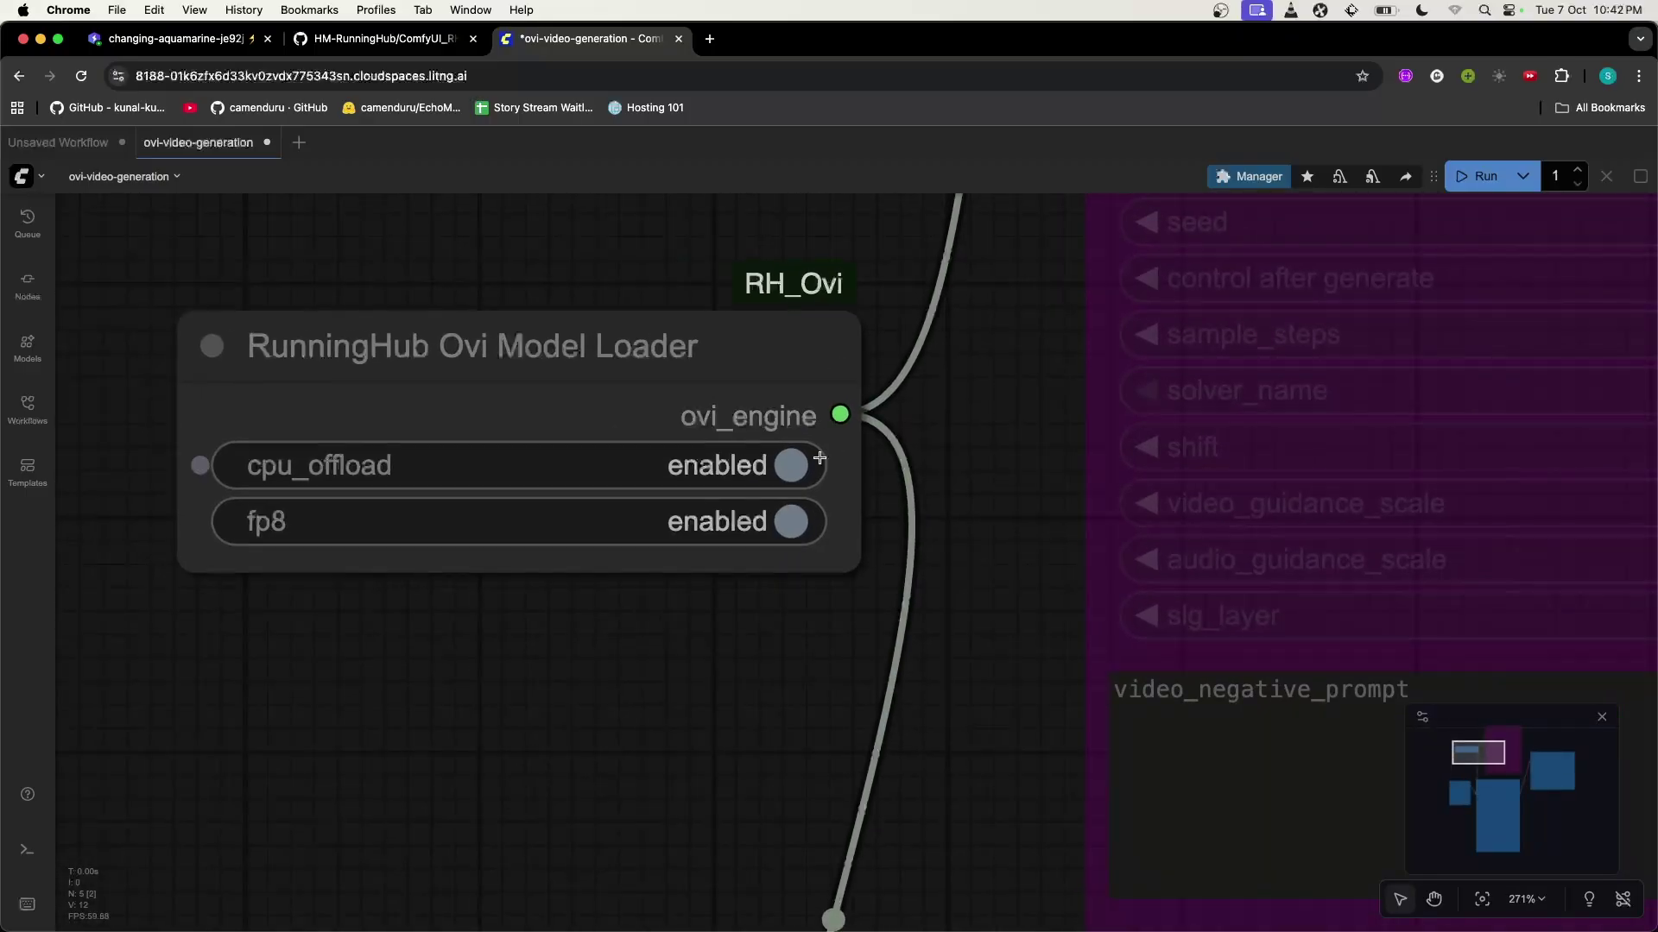
Toggle the Model Loader's cpu_offload and fp8 off and back on
left_click(792, 464)
left_click(790, 522)
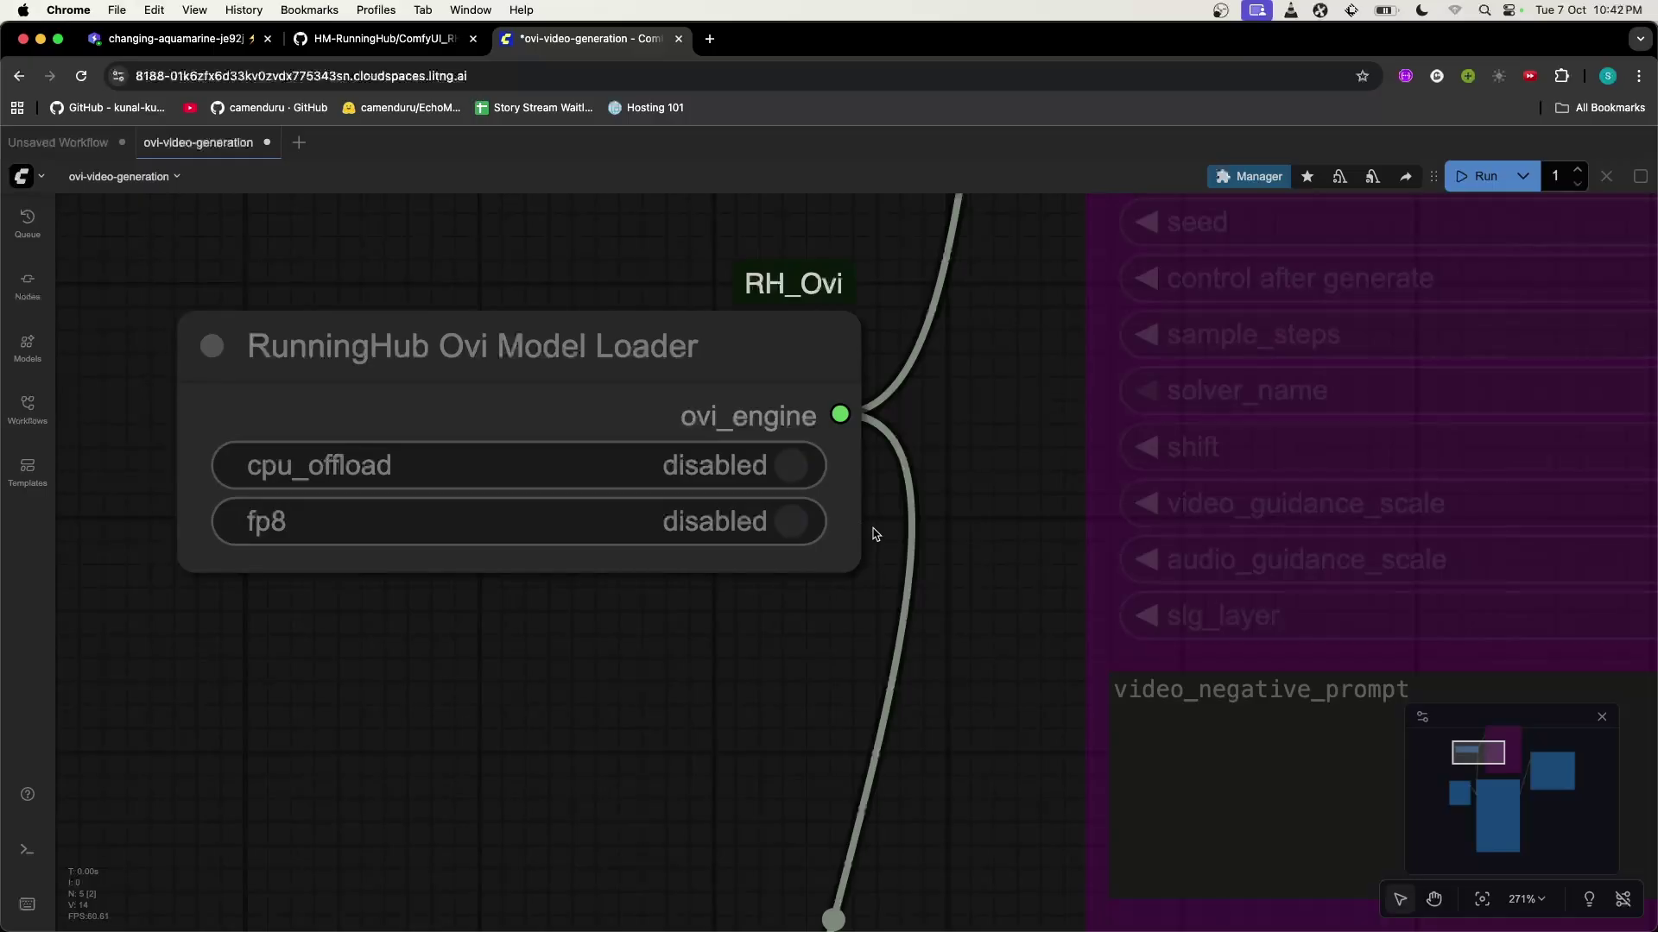
left_click(790, 464)
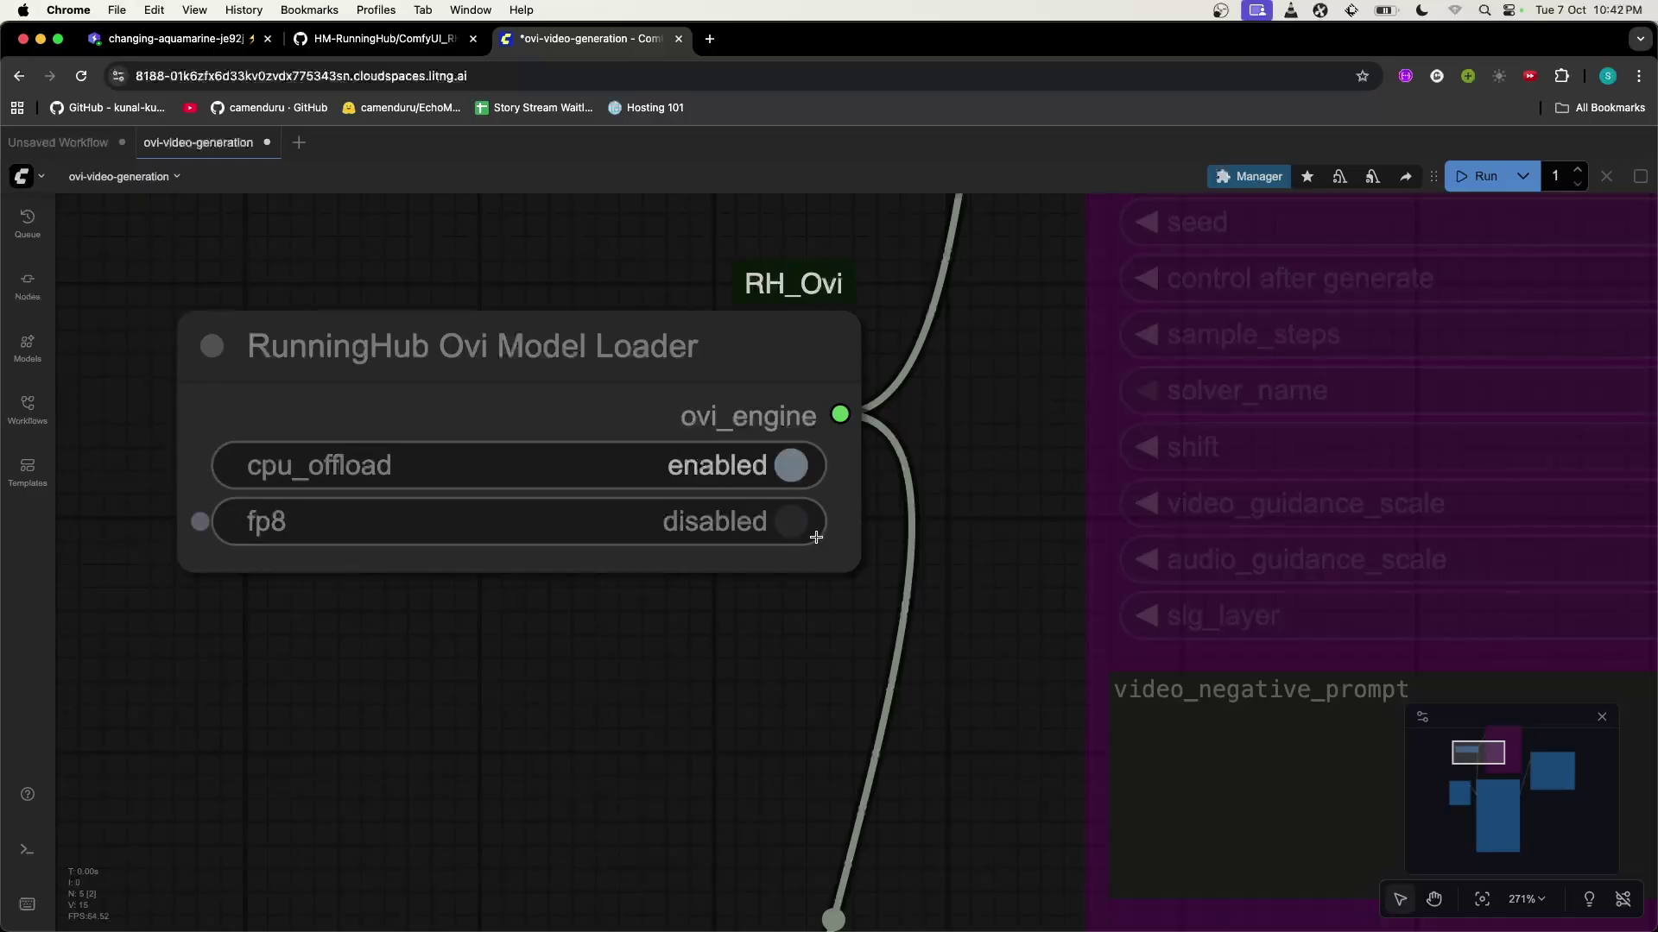
left_click(791, 521)
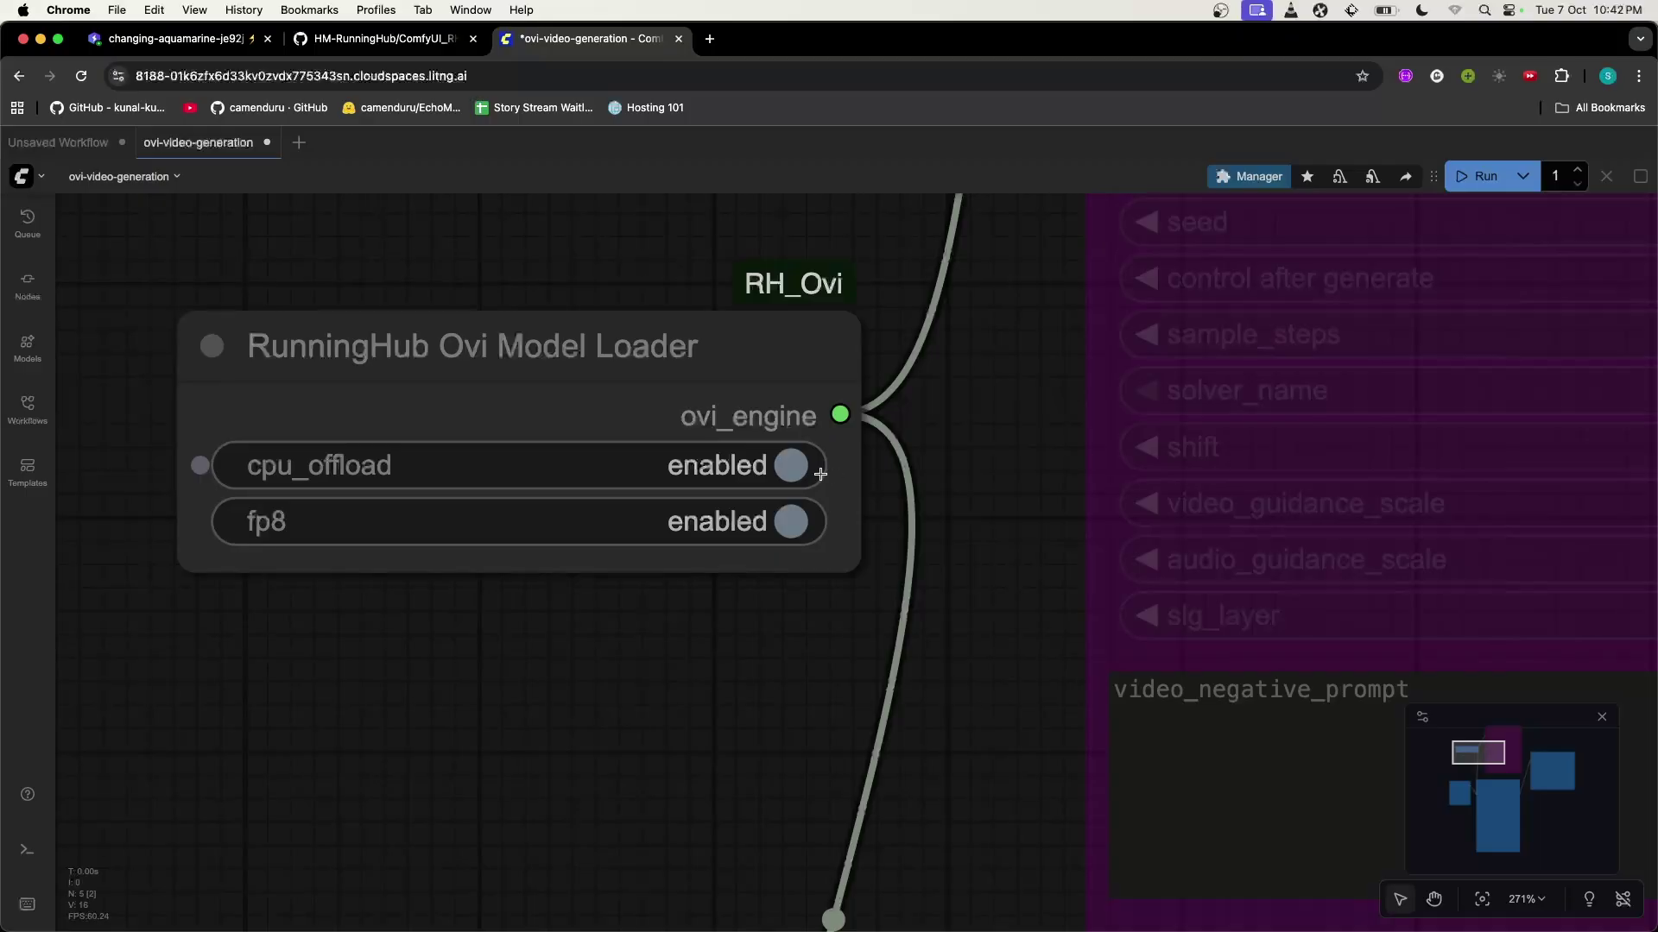
scroll(920, 500, "up", 4)
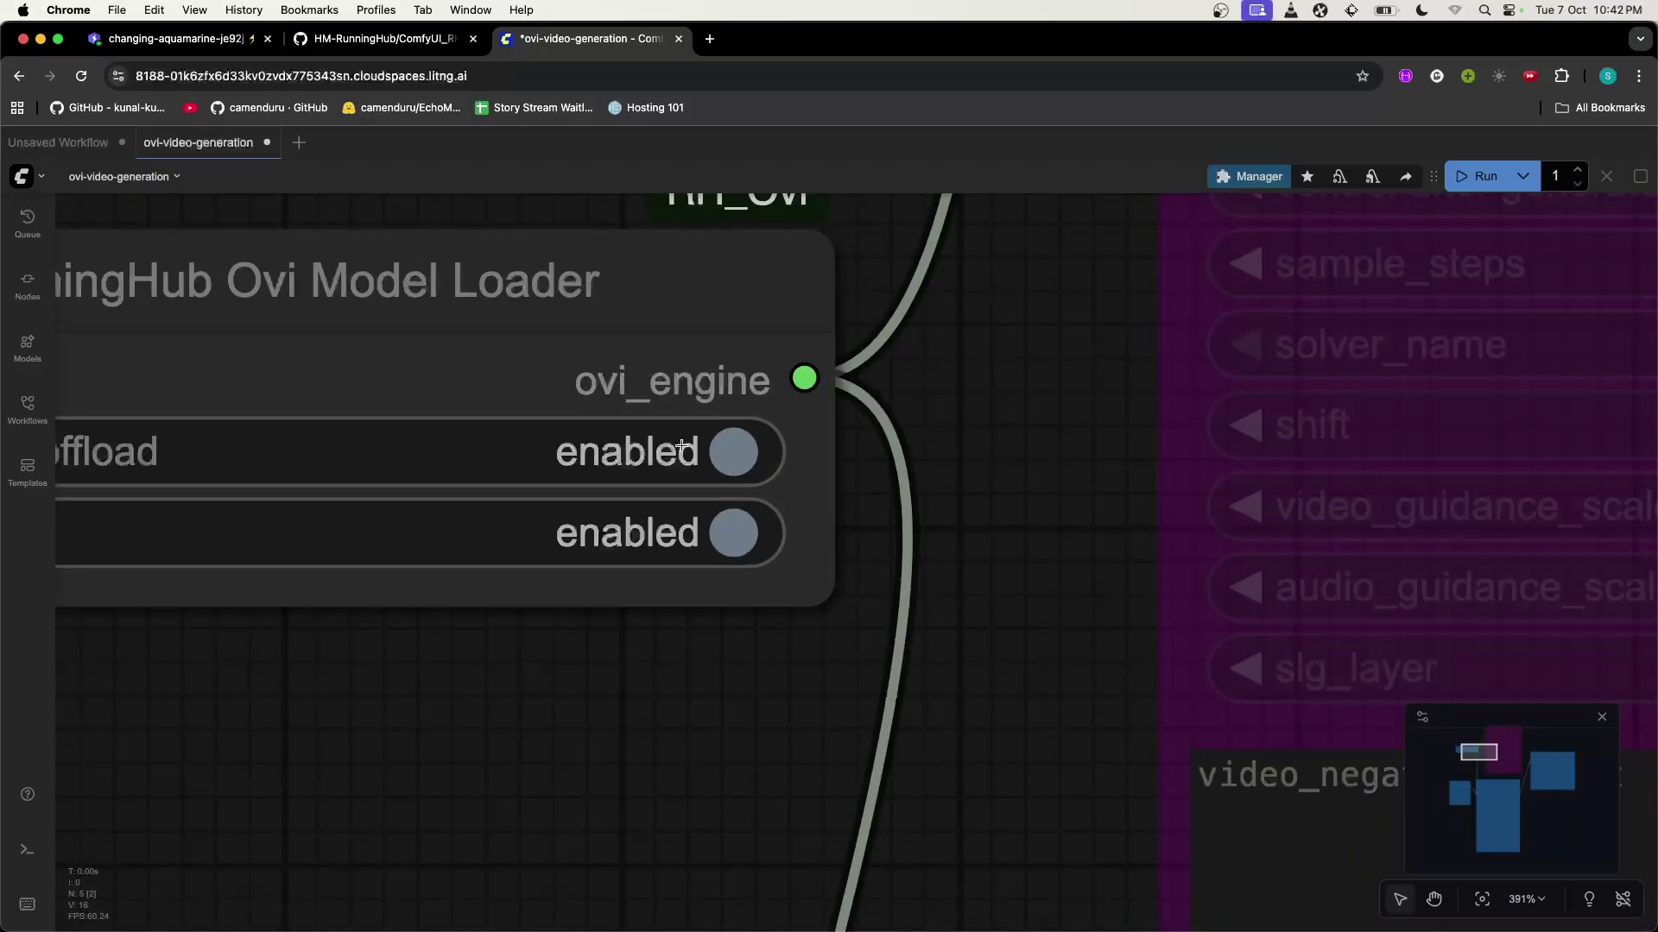
scroll(788, 458, "up", 5)
scroll(518, 501, "down", 20)
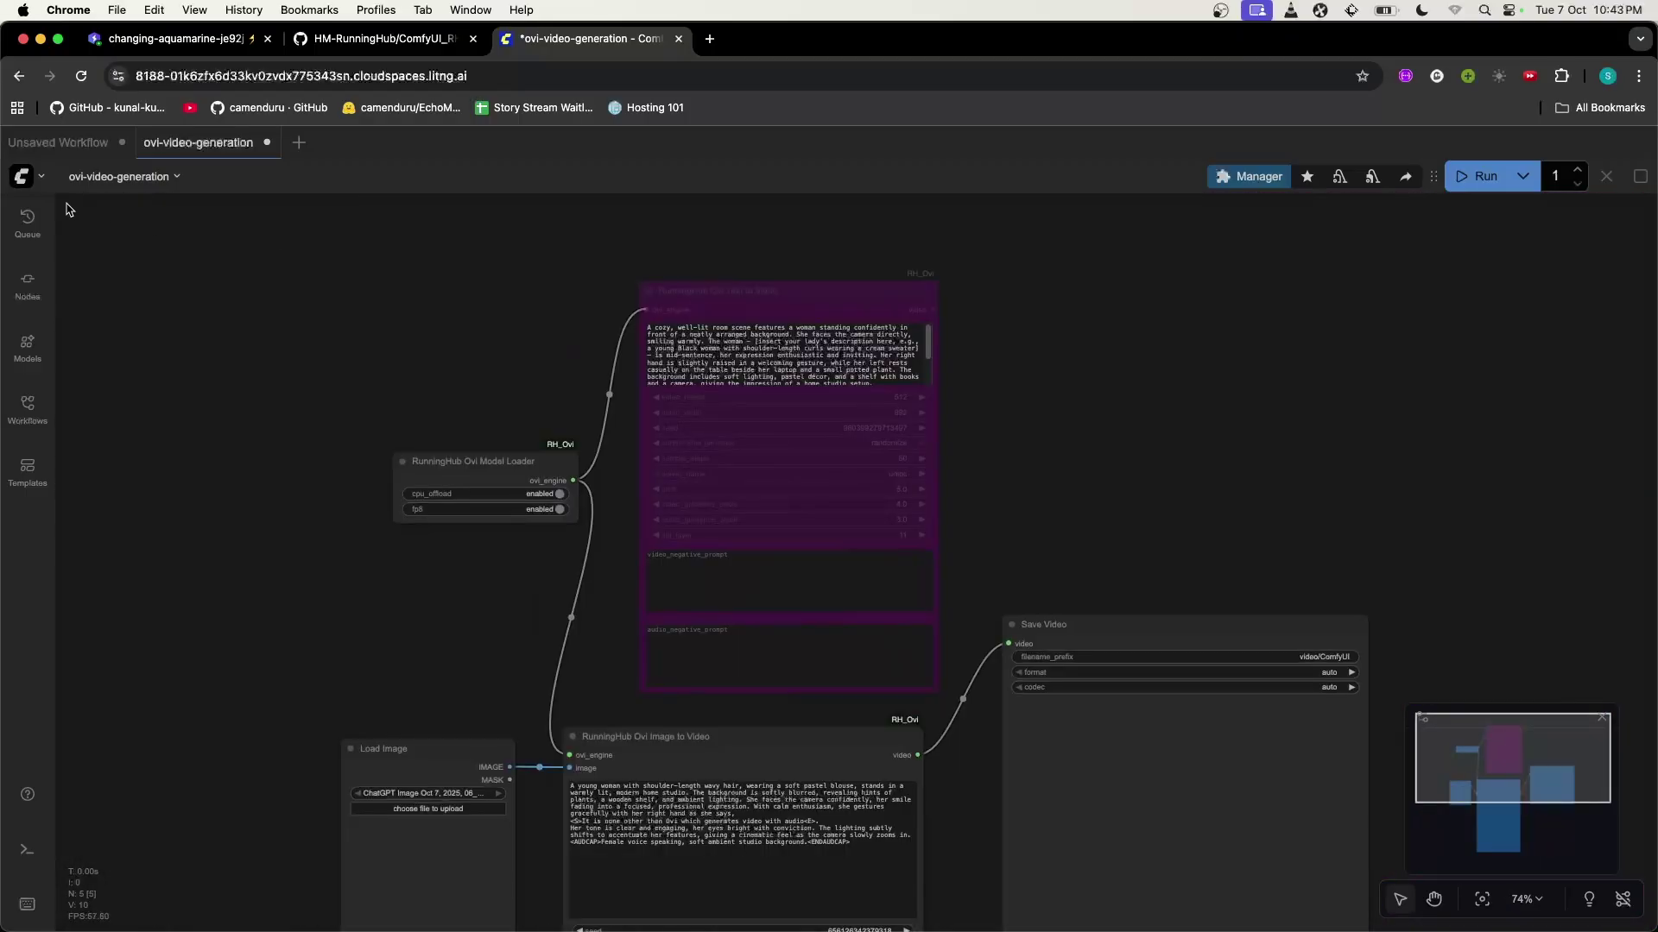
On the Unsaved Workflow tab, bypass the Ovi Image to Video node
left_click(58, 143)
left_click_drag(752, 490, 592, 452)
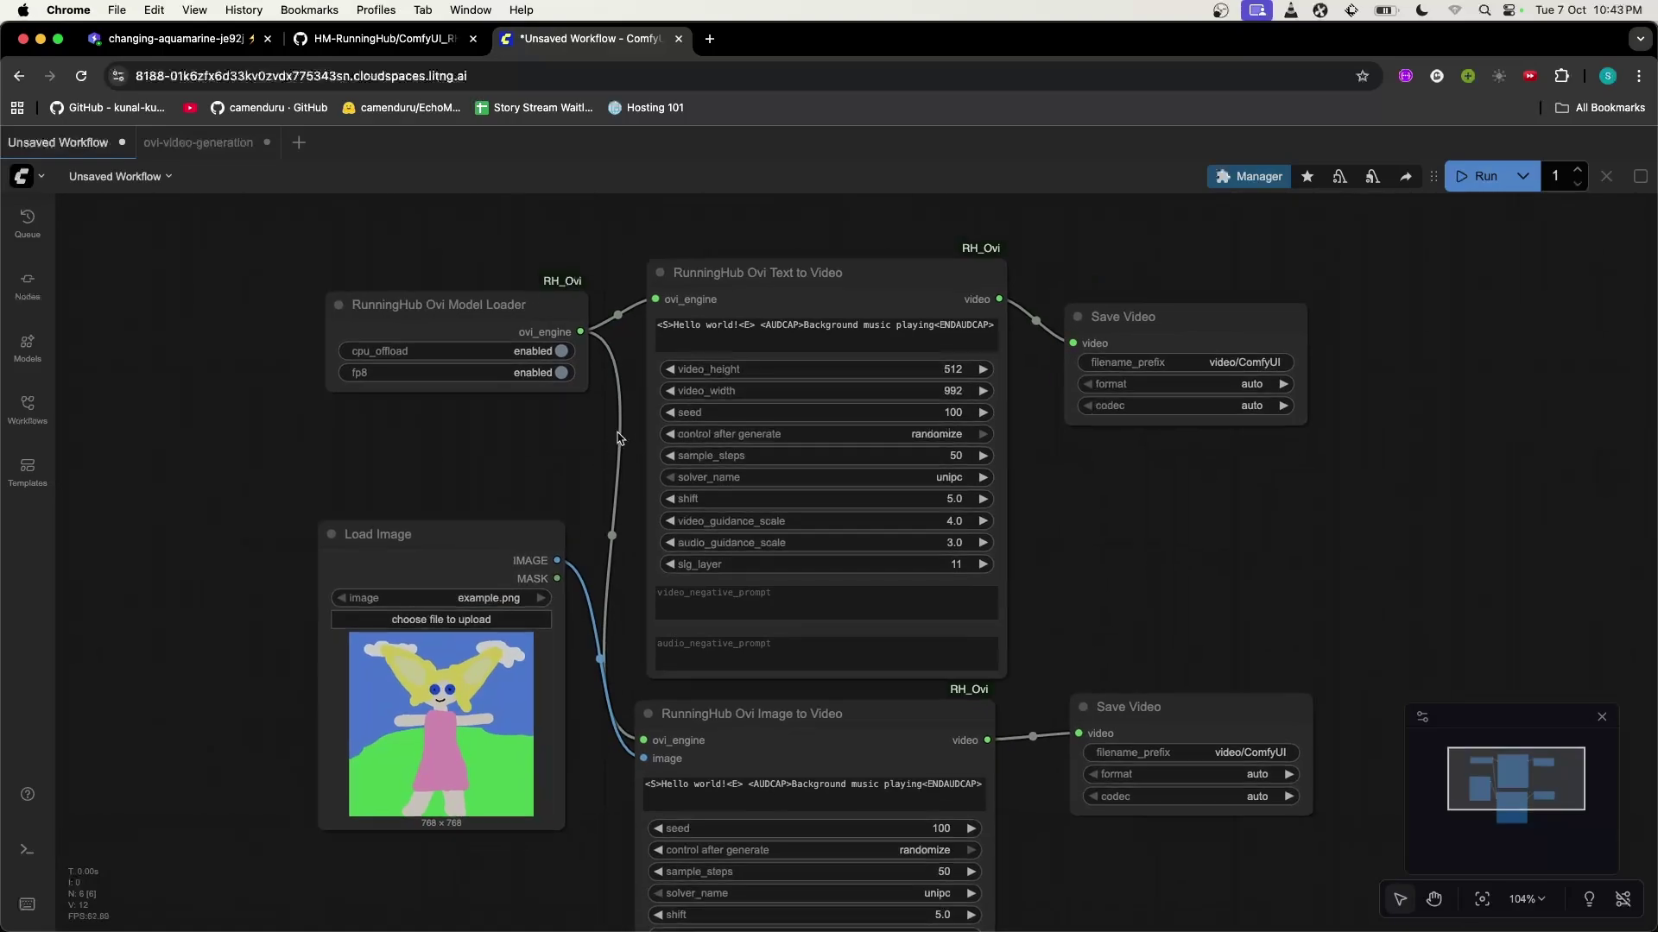
left_click(883, 714)
left_click(889, 666)
scroll(951, 698, "down", 1)
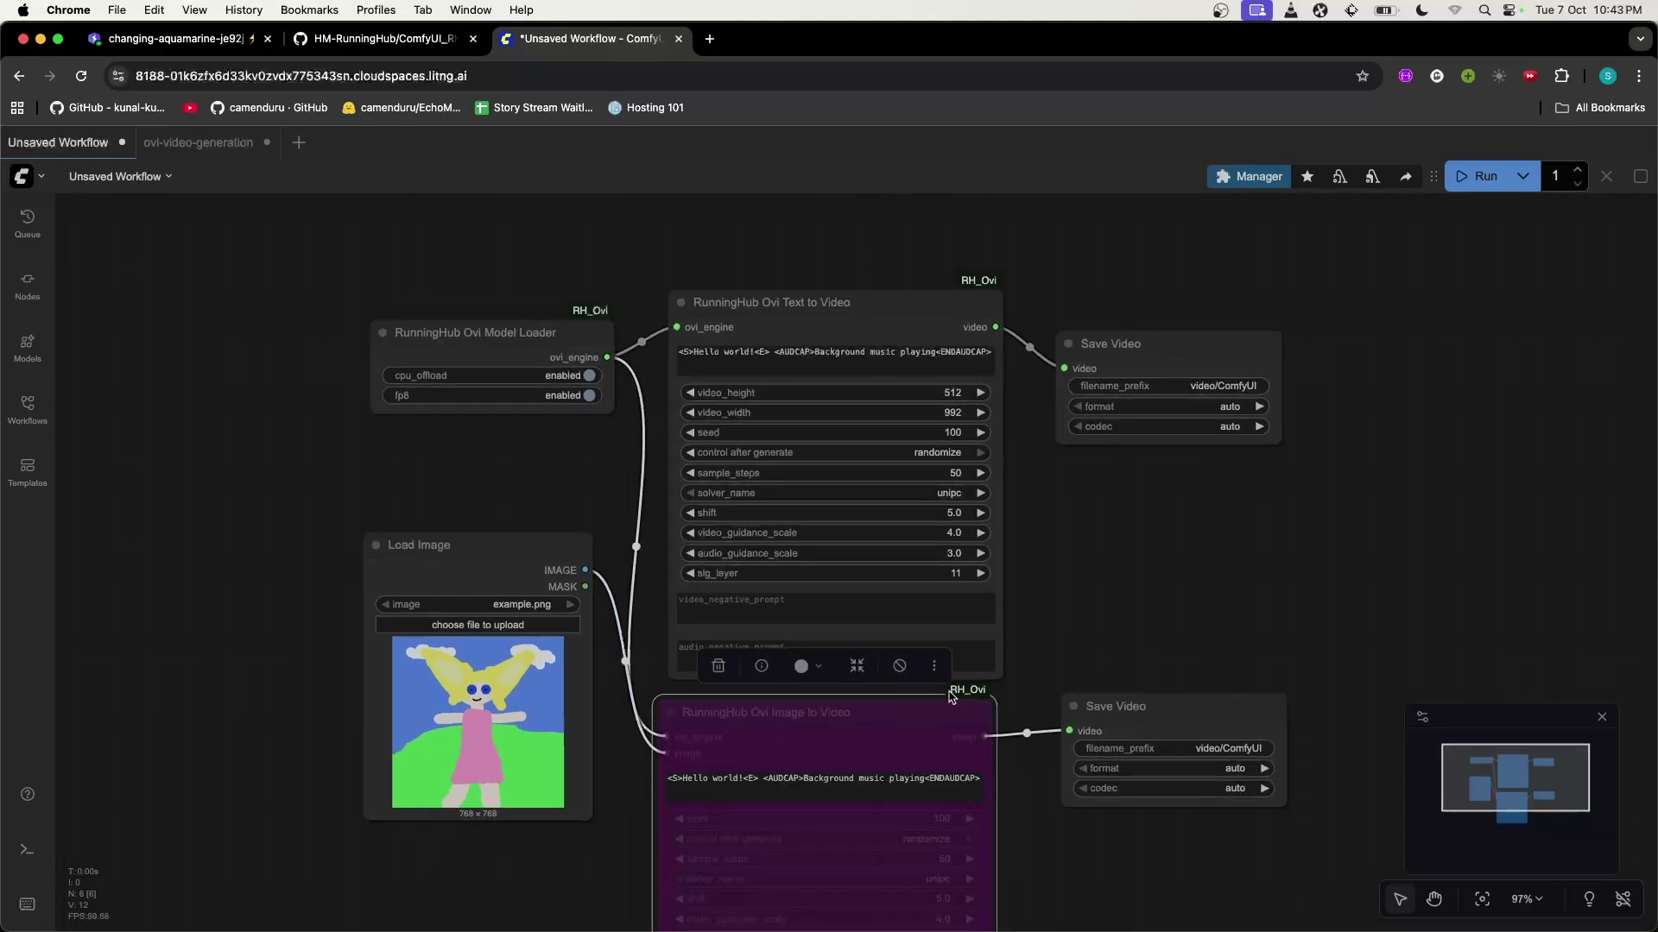
scroll(950, 697, "right", 5)
left_click(561, 391)
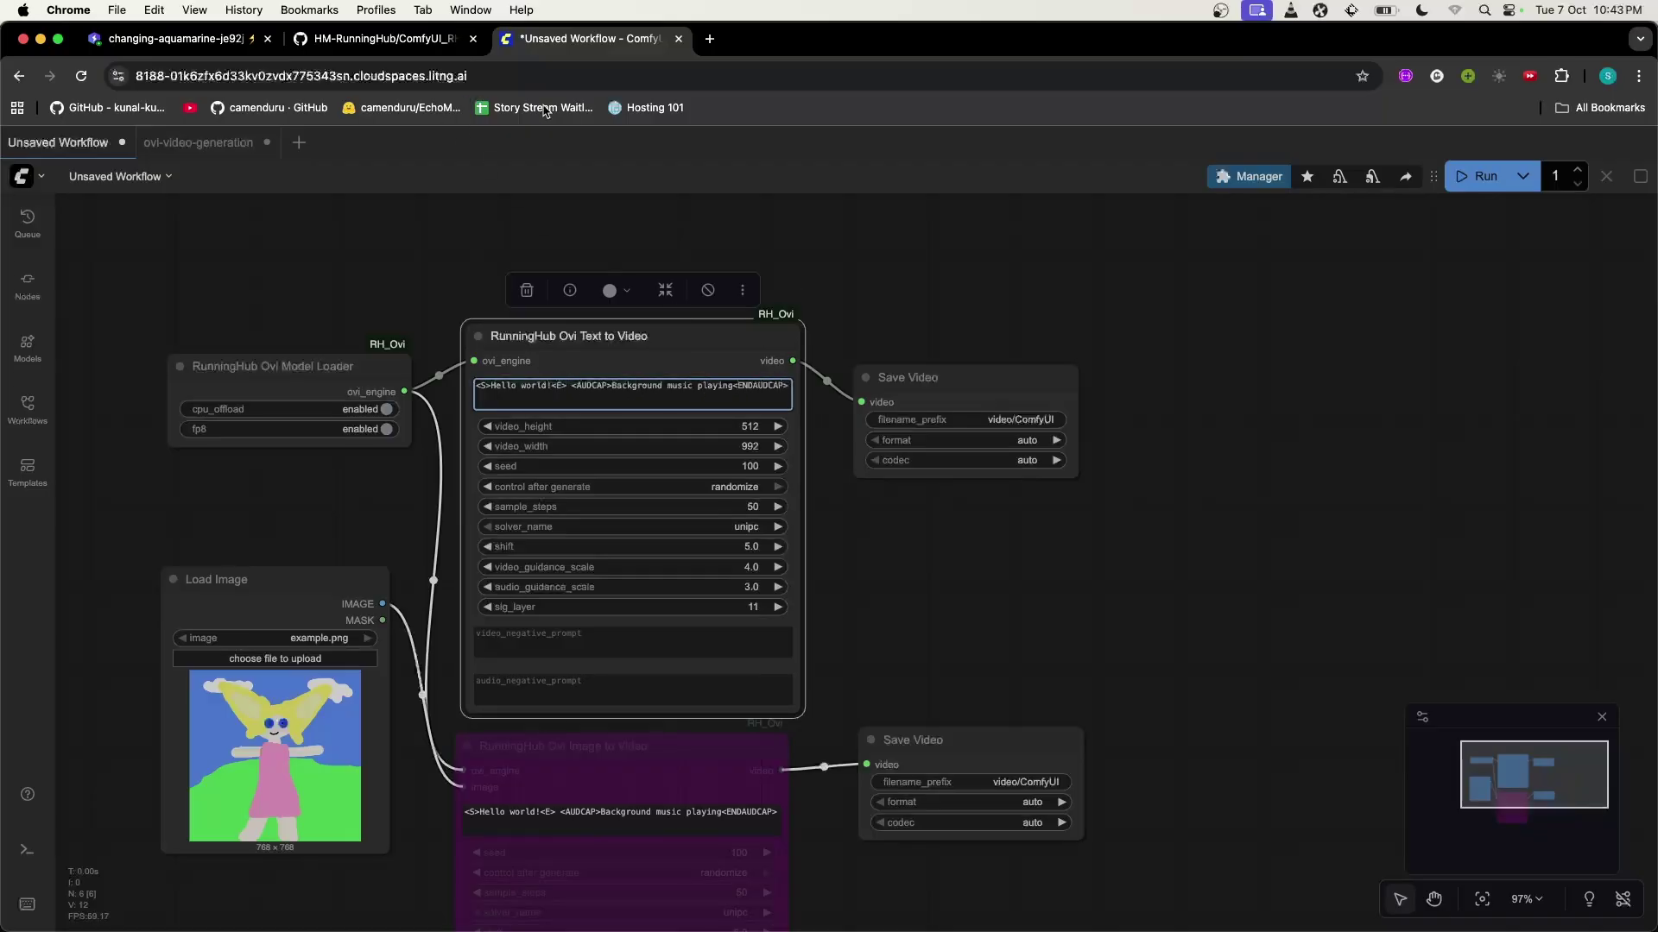
Replace the Text to Video prompt with the Ovi page's blonde-woman sample and run generation
left_click(714, 40)
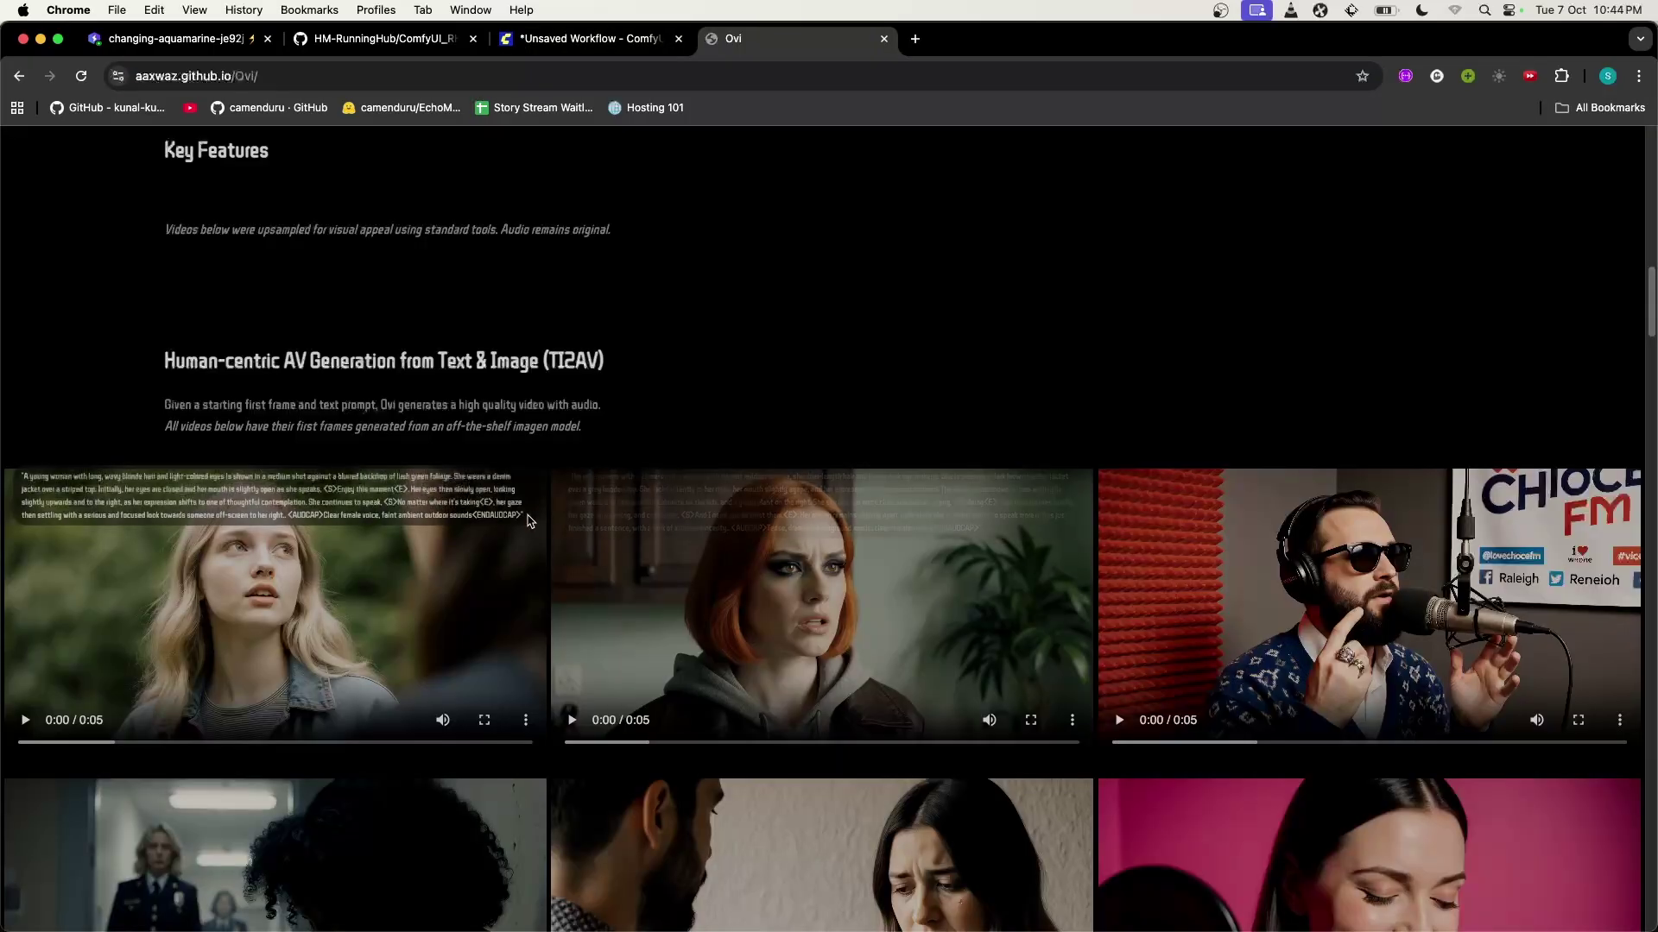
left_click_drag(520, 515, 21, 475)
key("ctrl+shift+Tab")
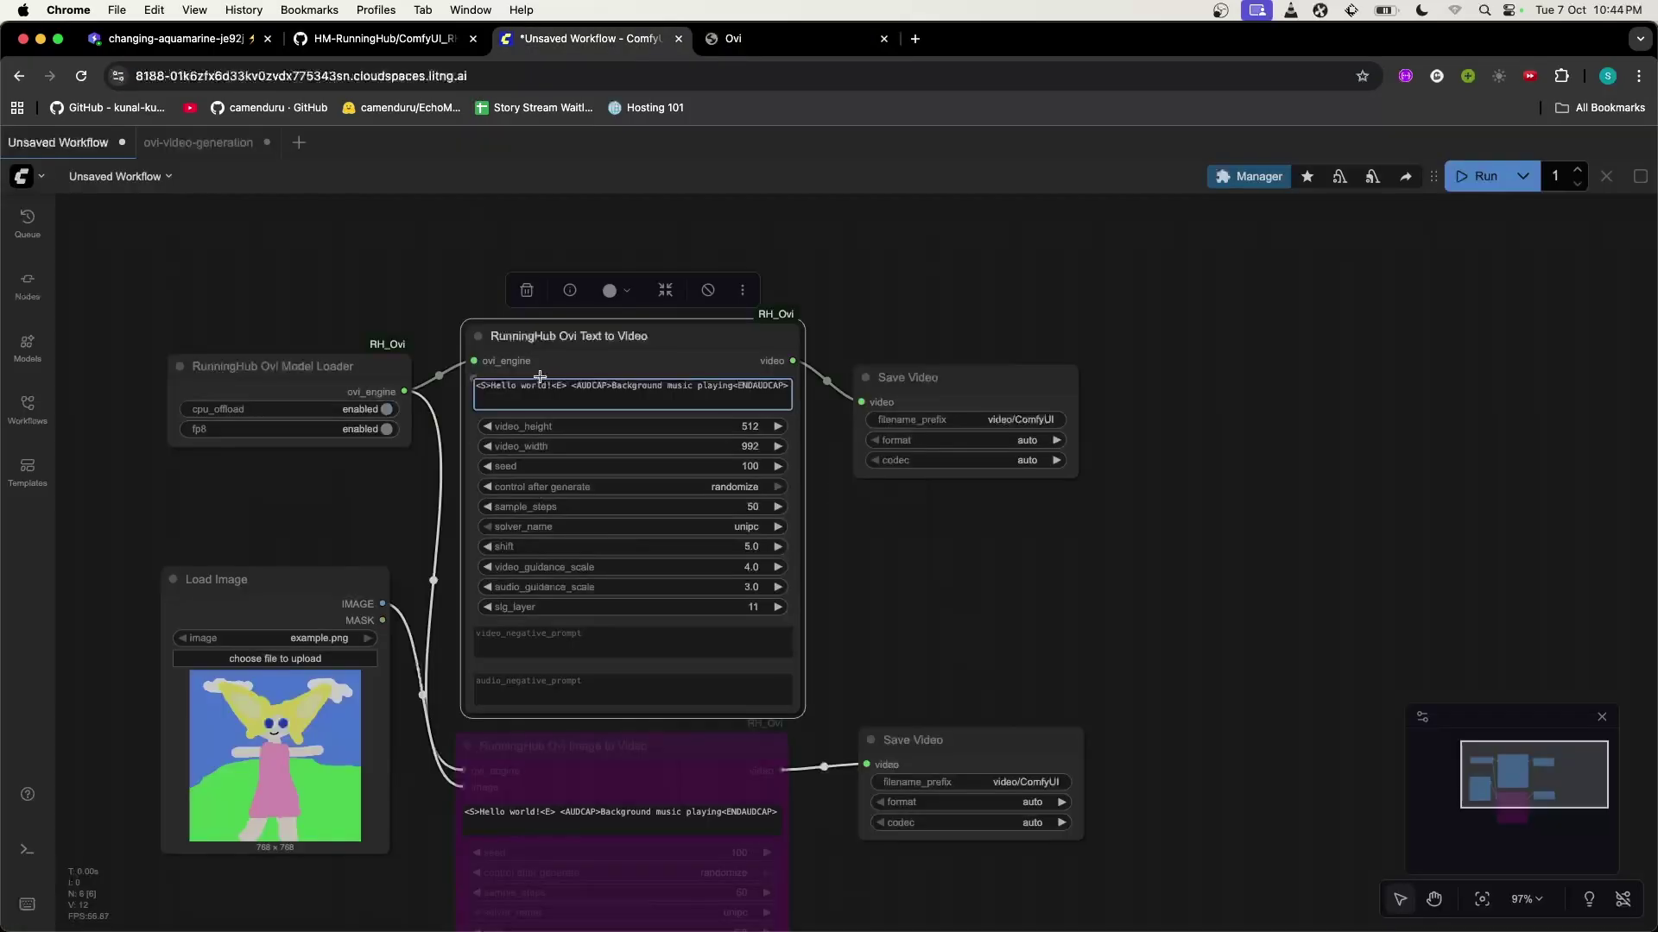
key("ctrl+a")
key("ctrl+v")
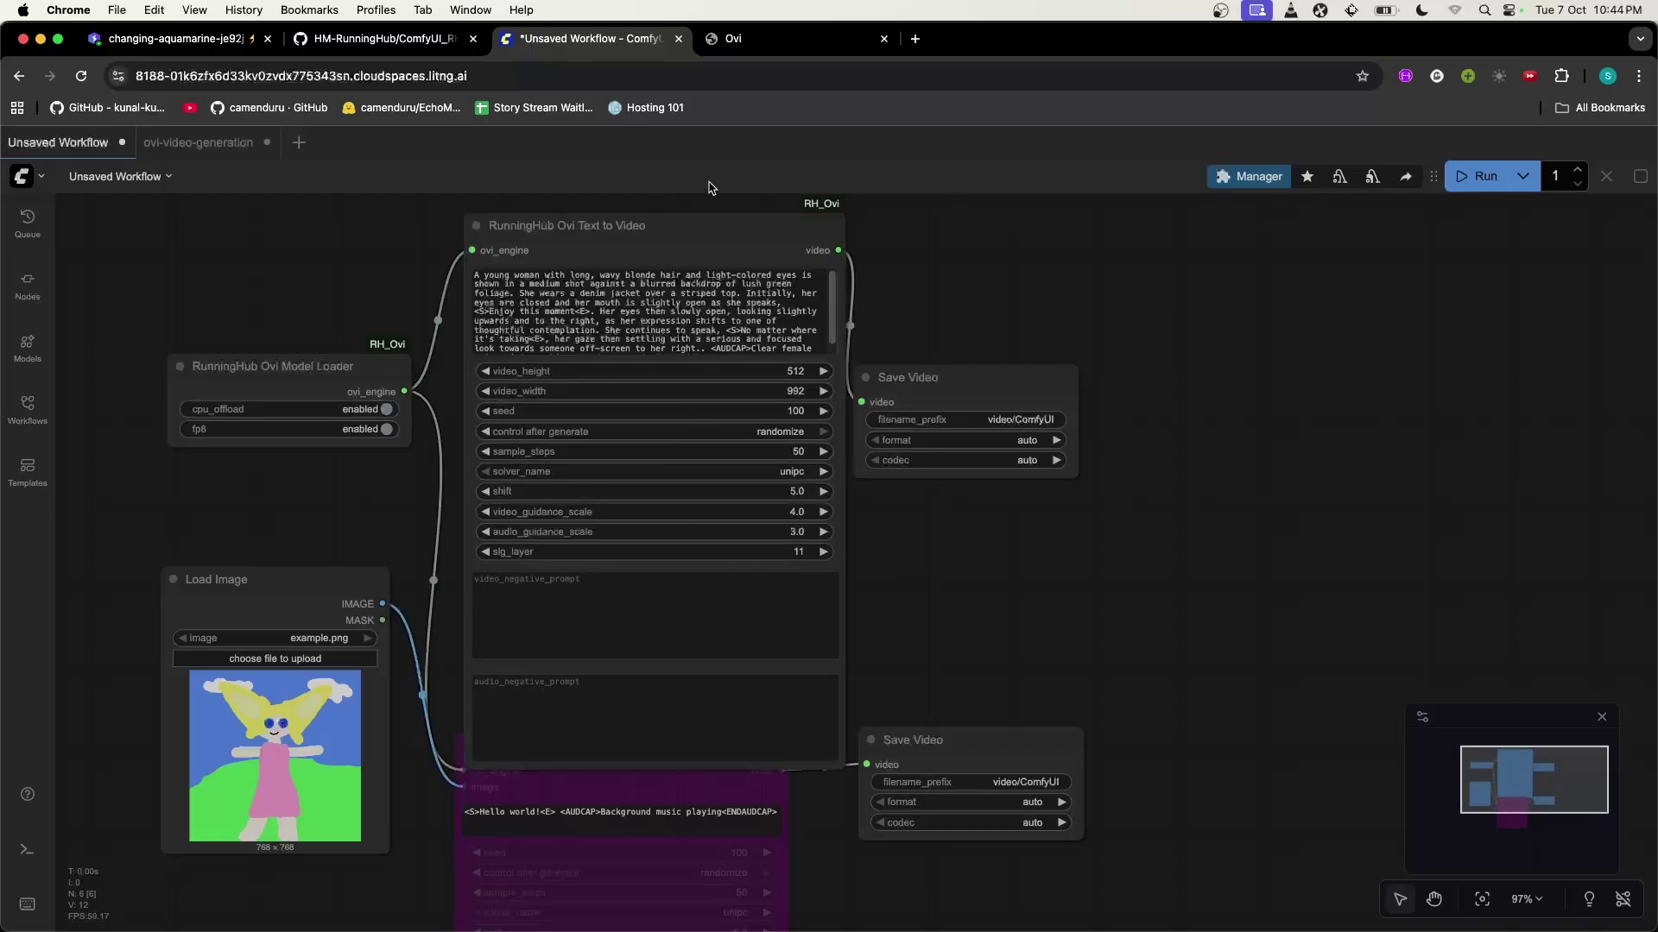
left_click(1474, 178)
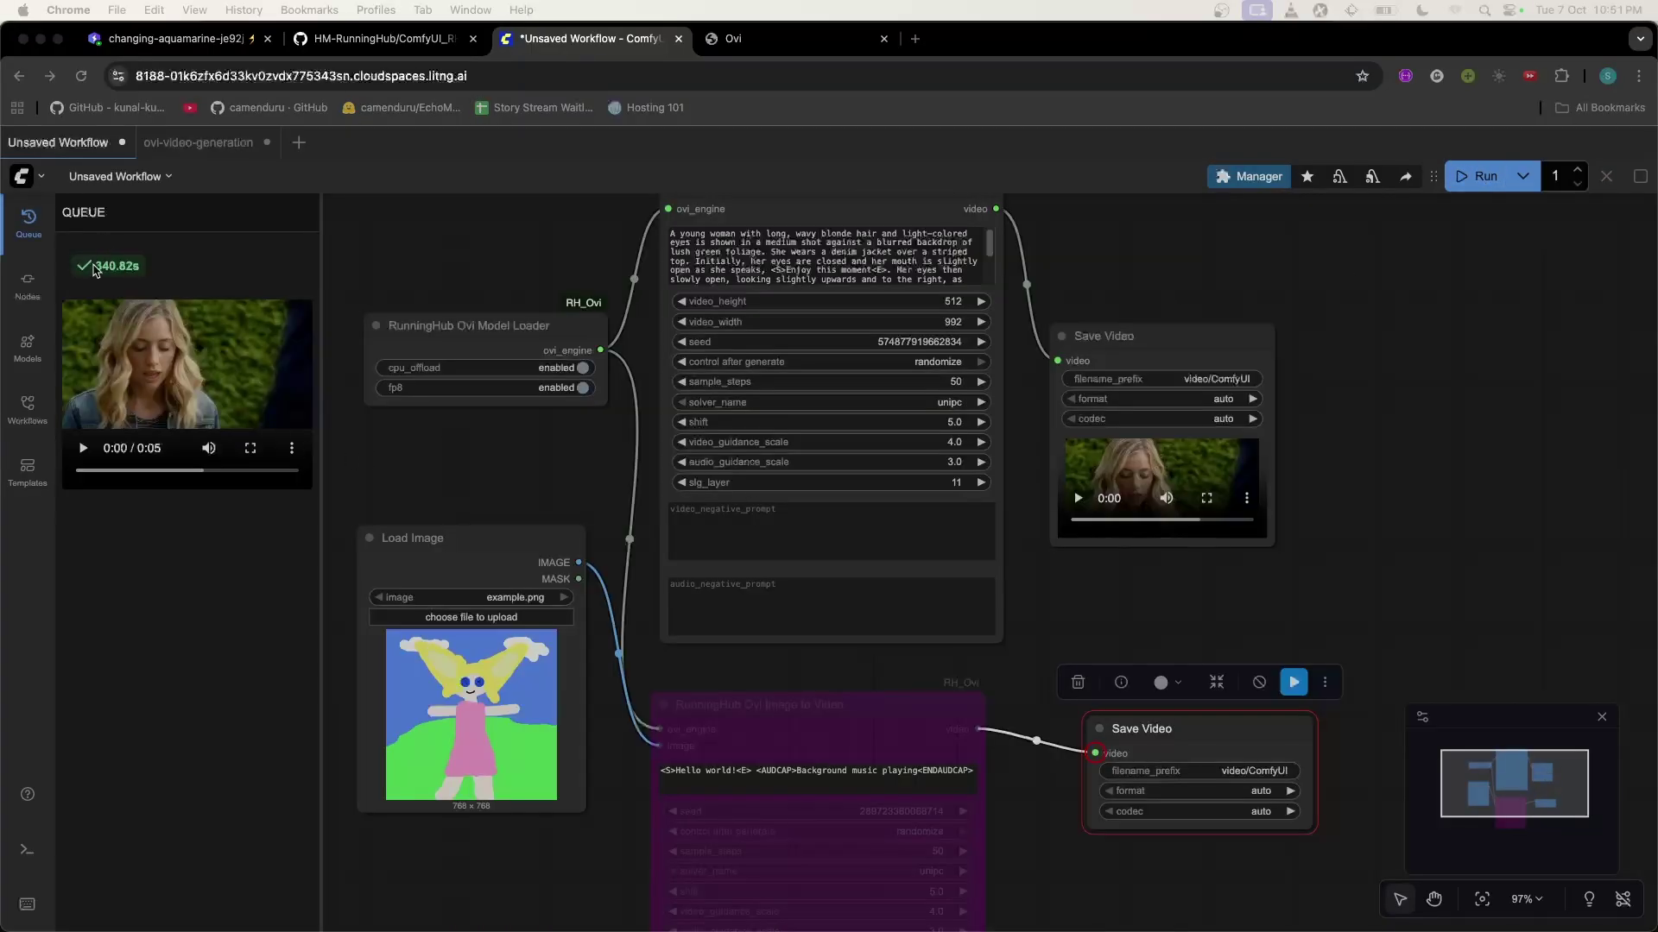
Bypass Ovi Text to Video and re-enable Ovi Image to Video
scroll(1021, 508, "up", 2)
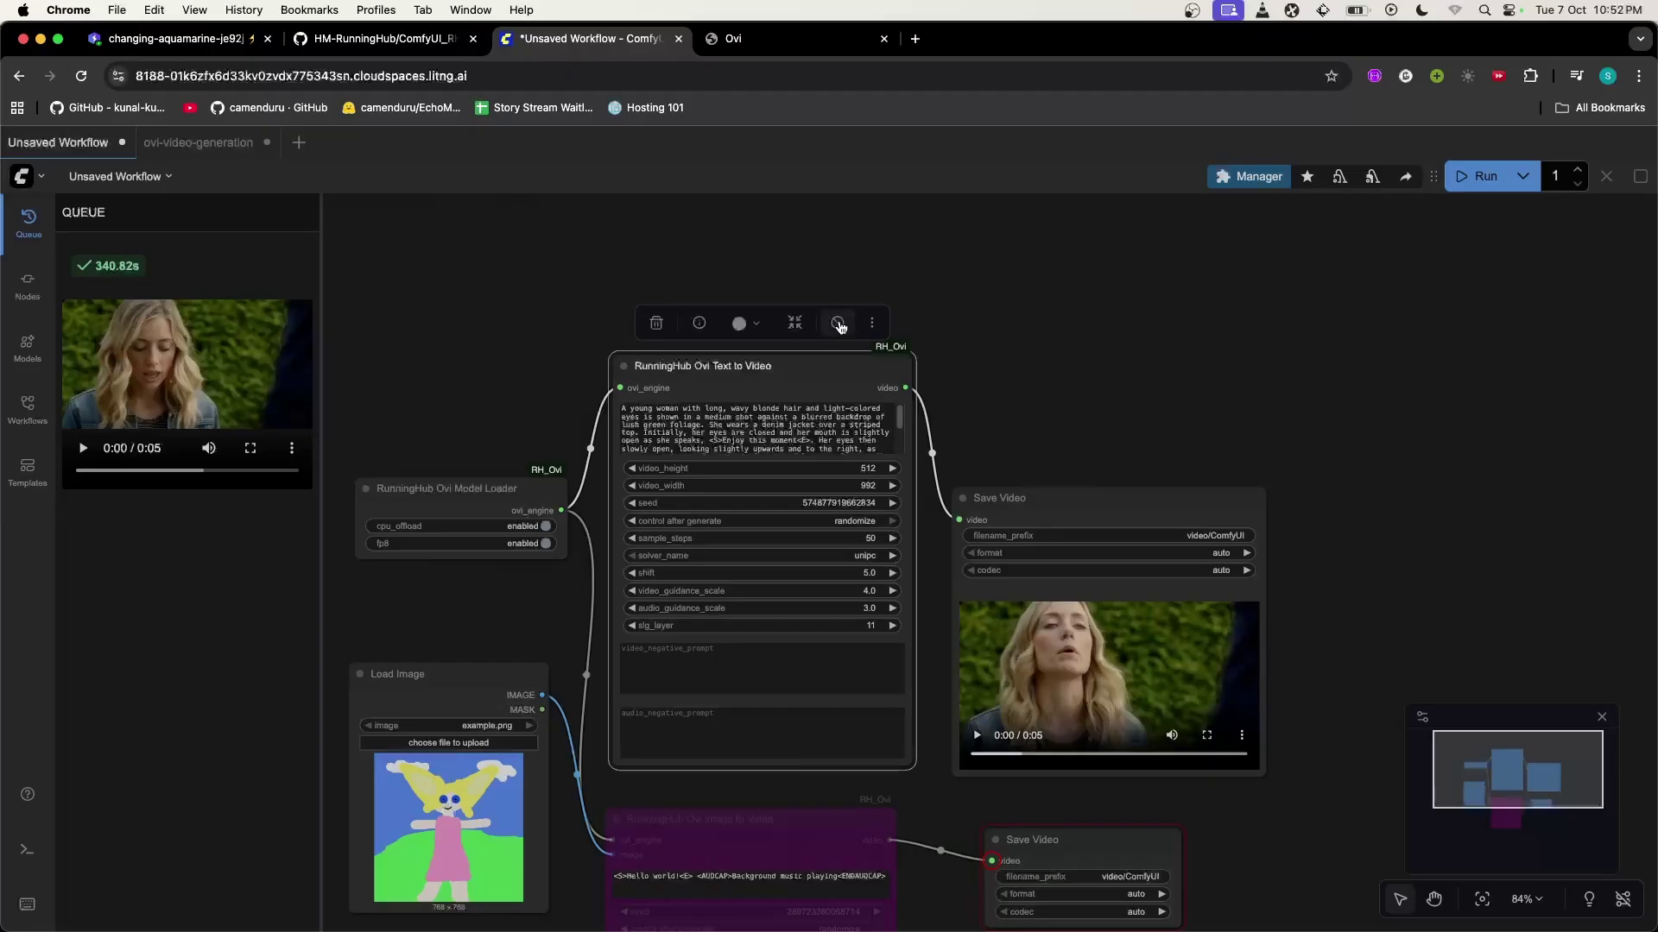
left_click(838, 325)
left_click_drag(829, 515, 837, 333)
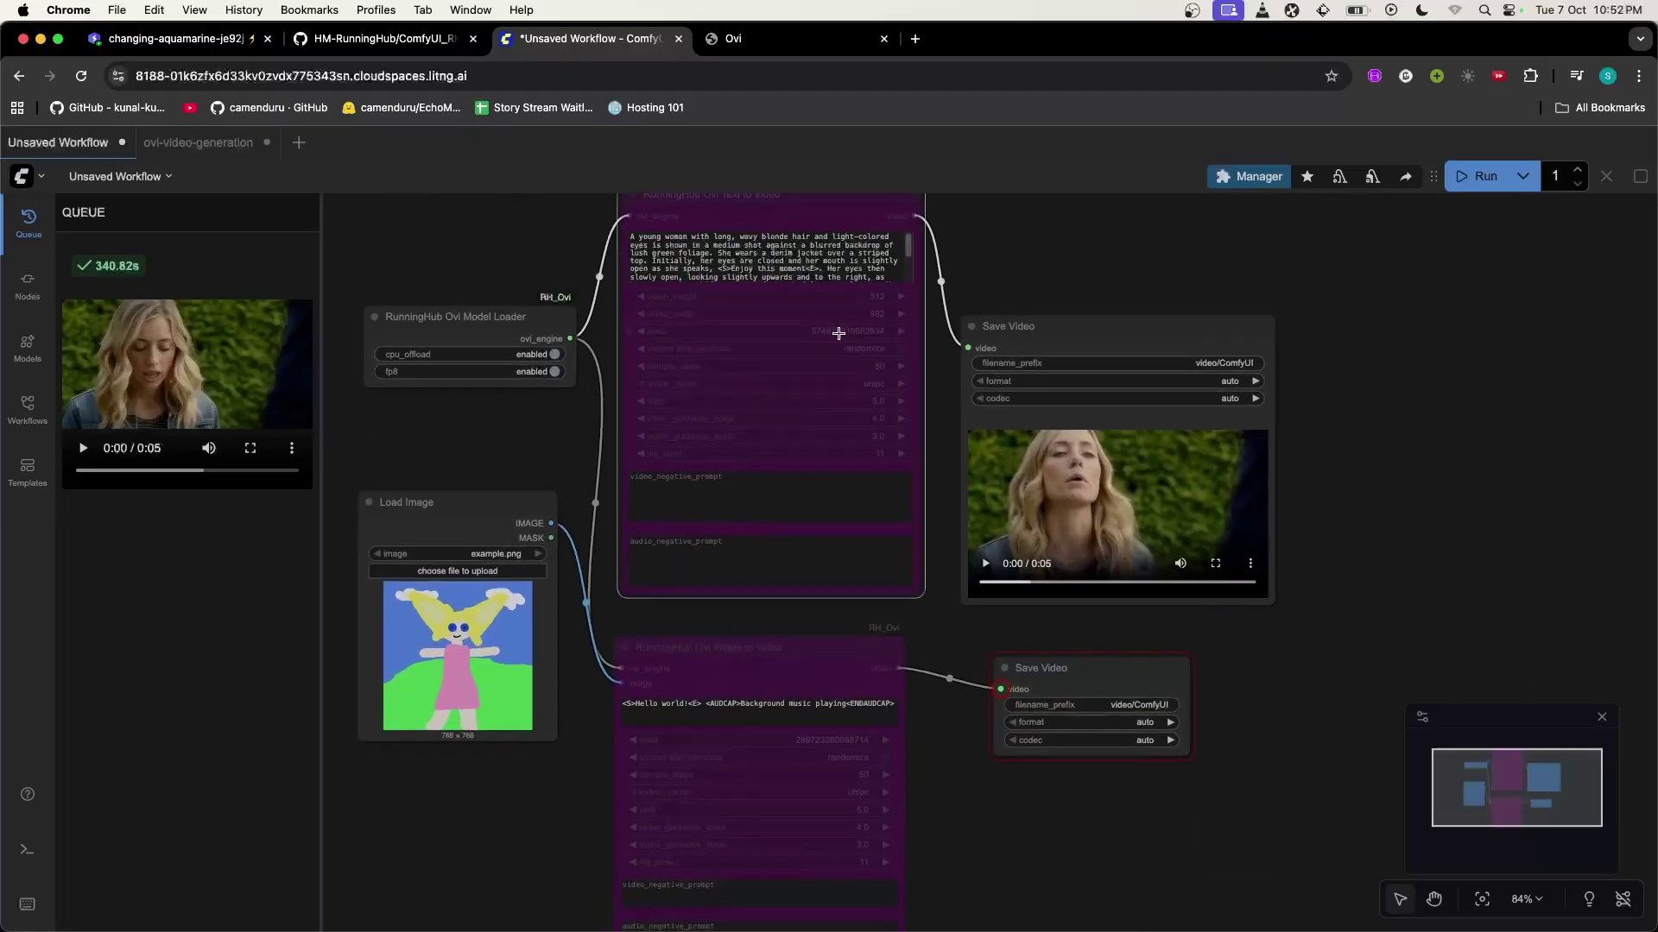
left_click(840, 664)
left_click(834, 603)
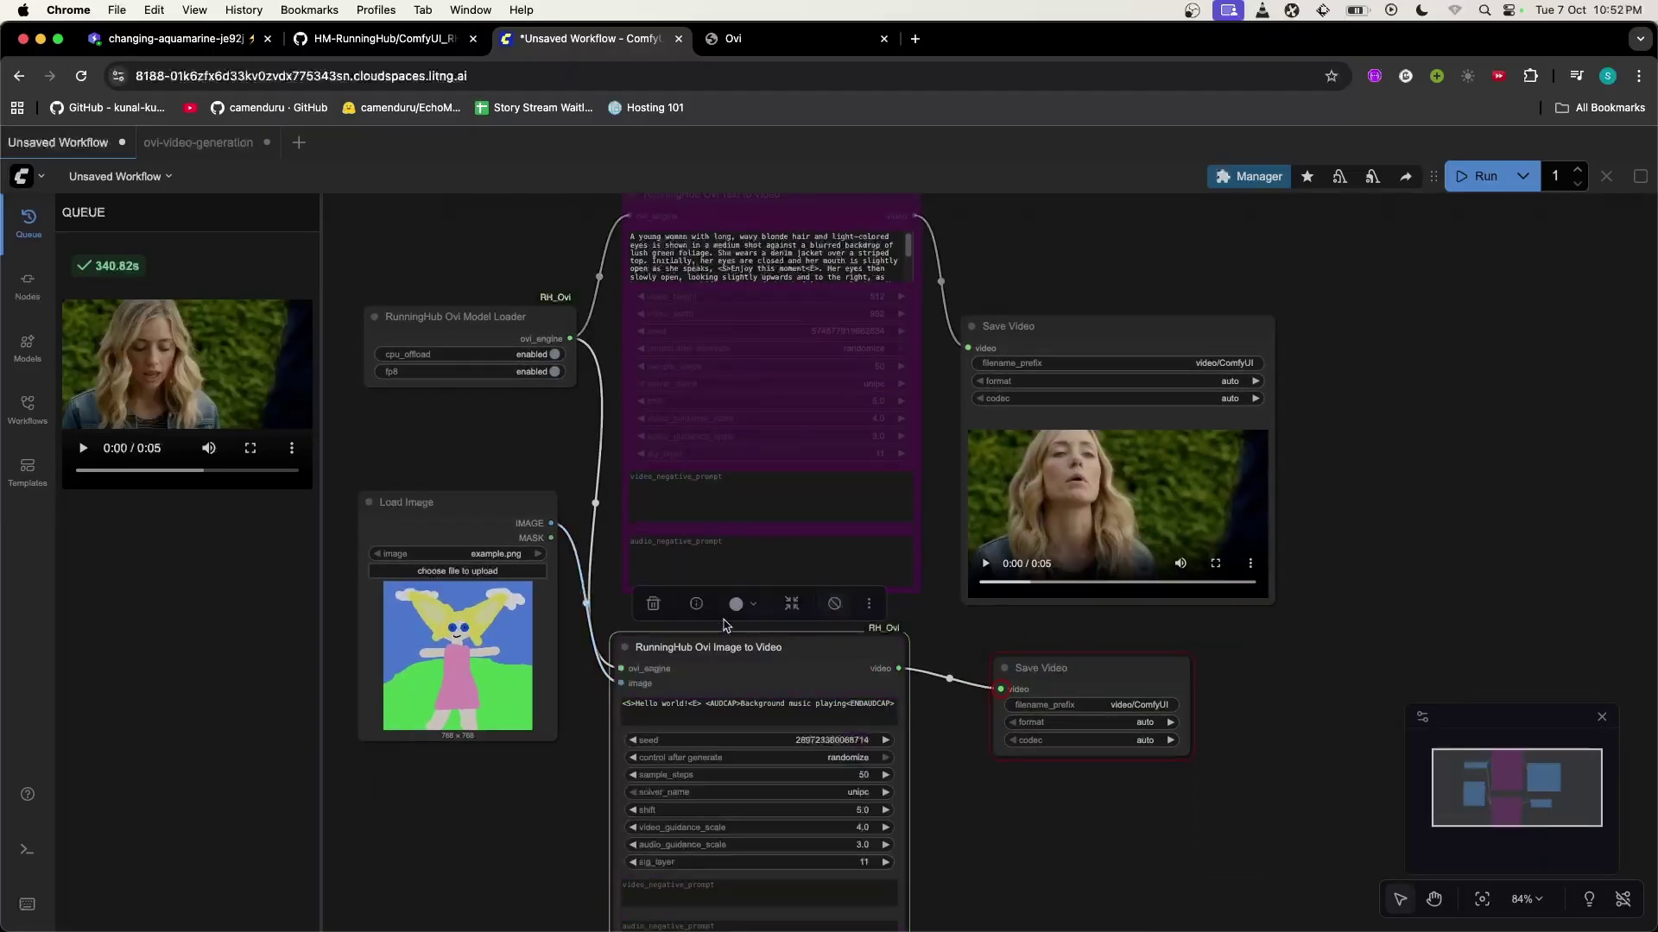
Upload the pink-top woman portrait into the Load Image node
left_click(453, 574)
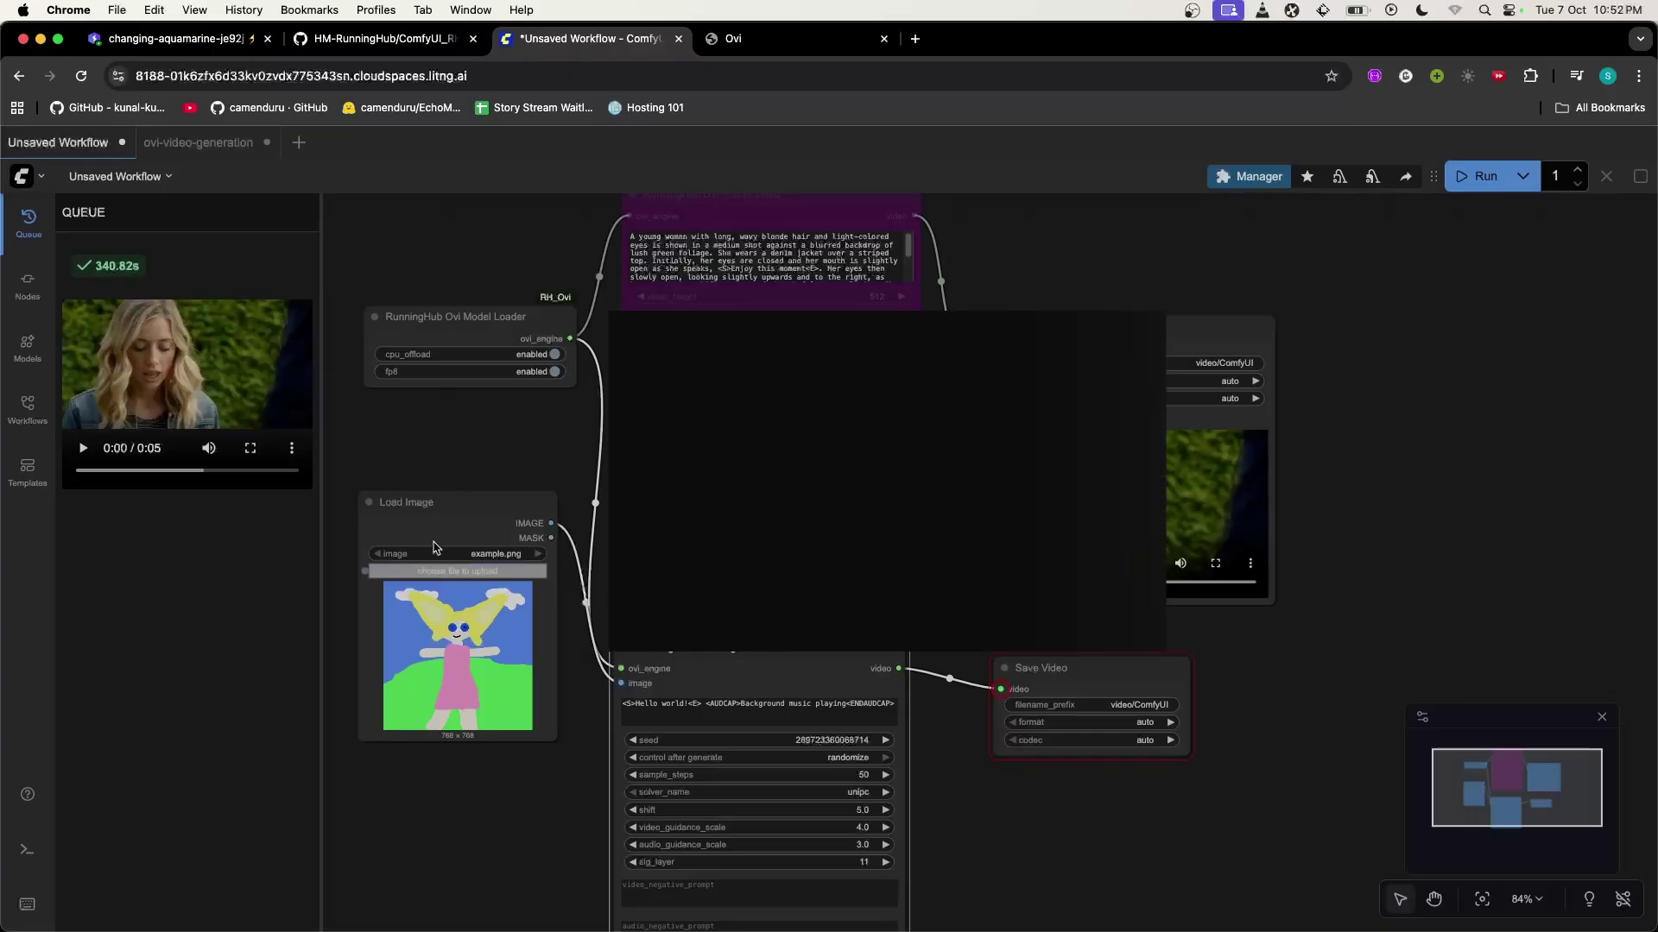
key("Return")
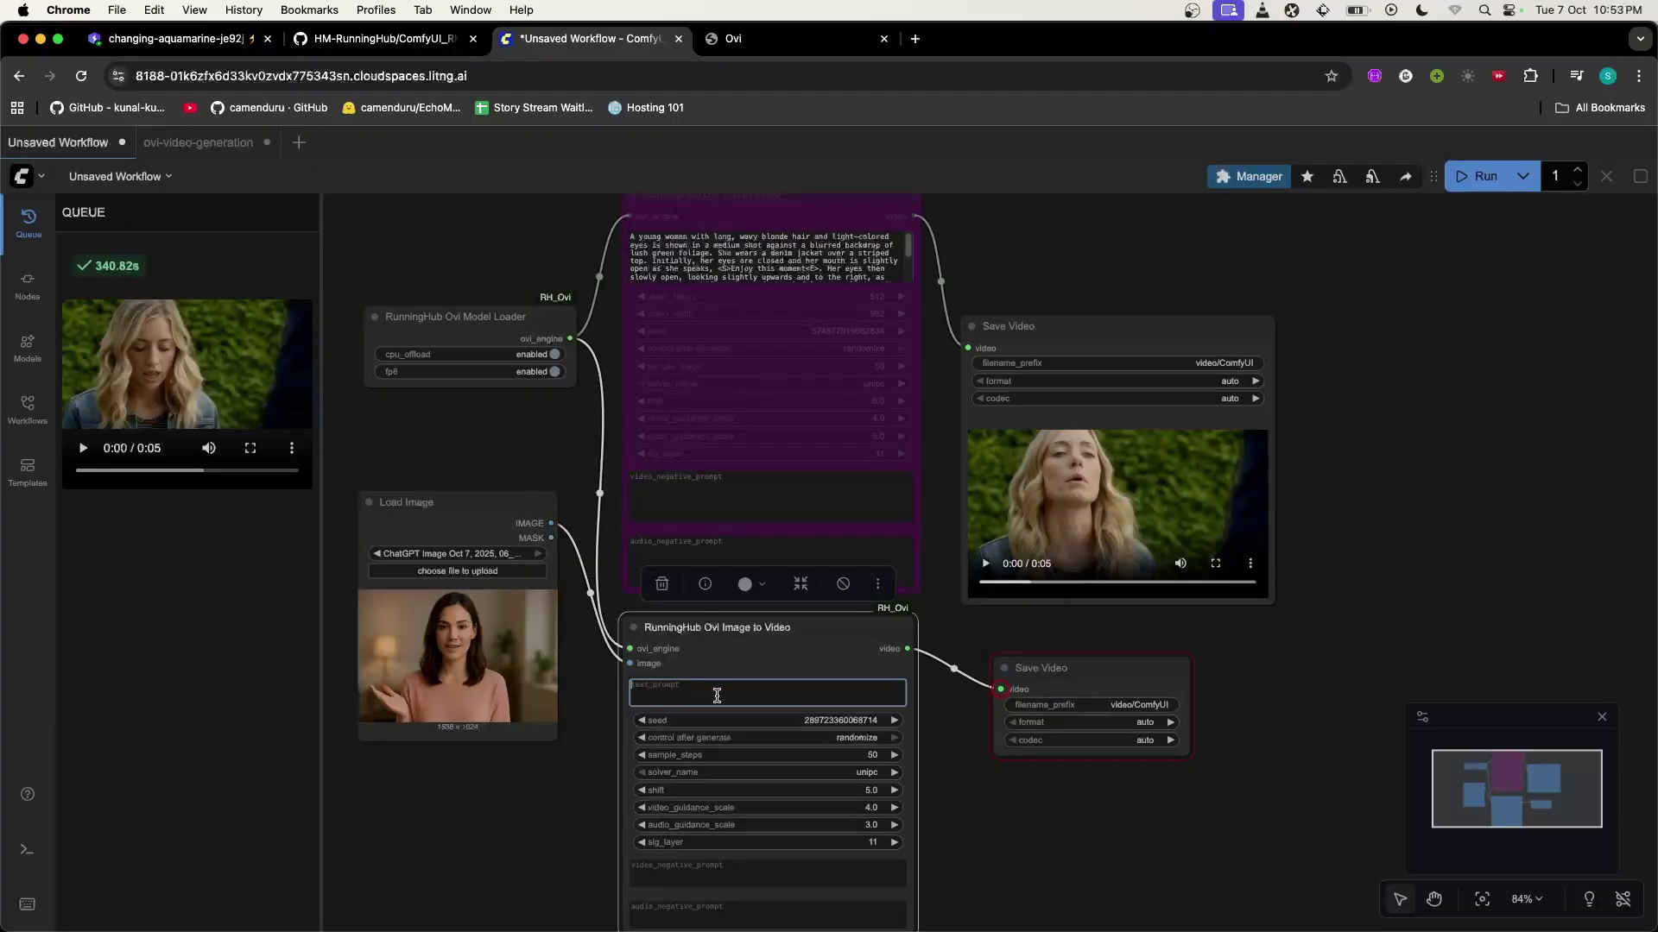
scroll(723, 695, "down", 2)
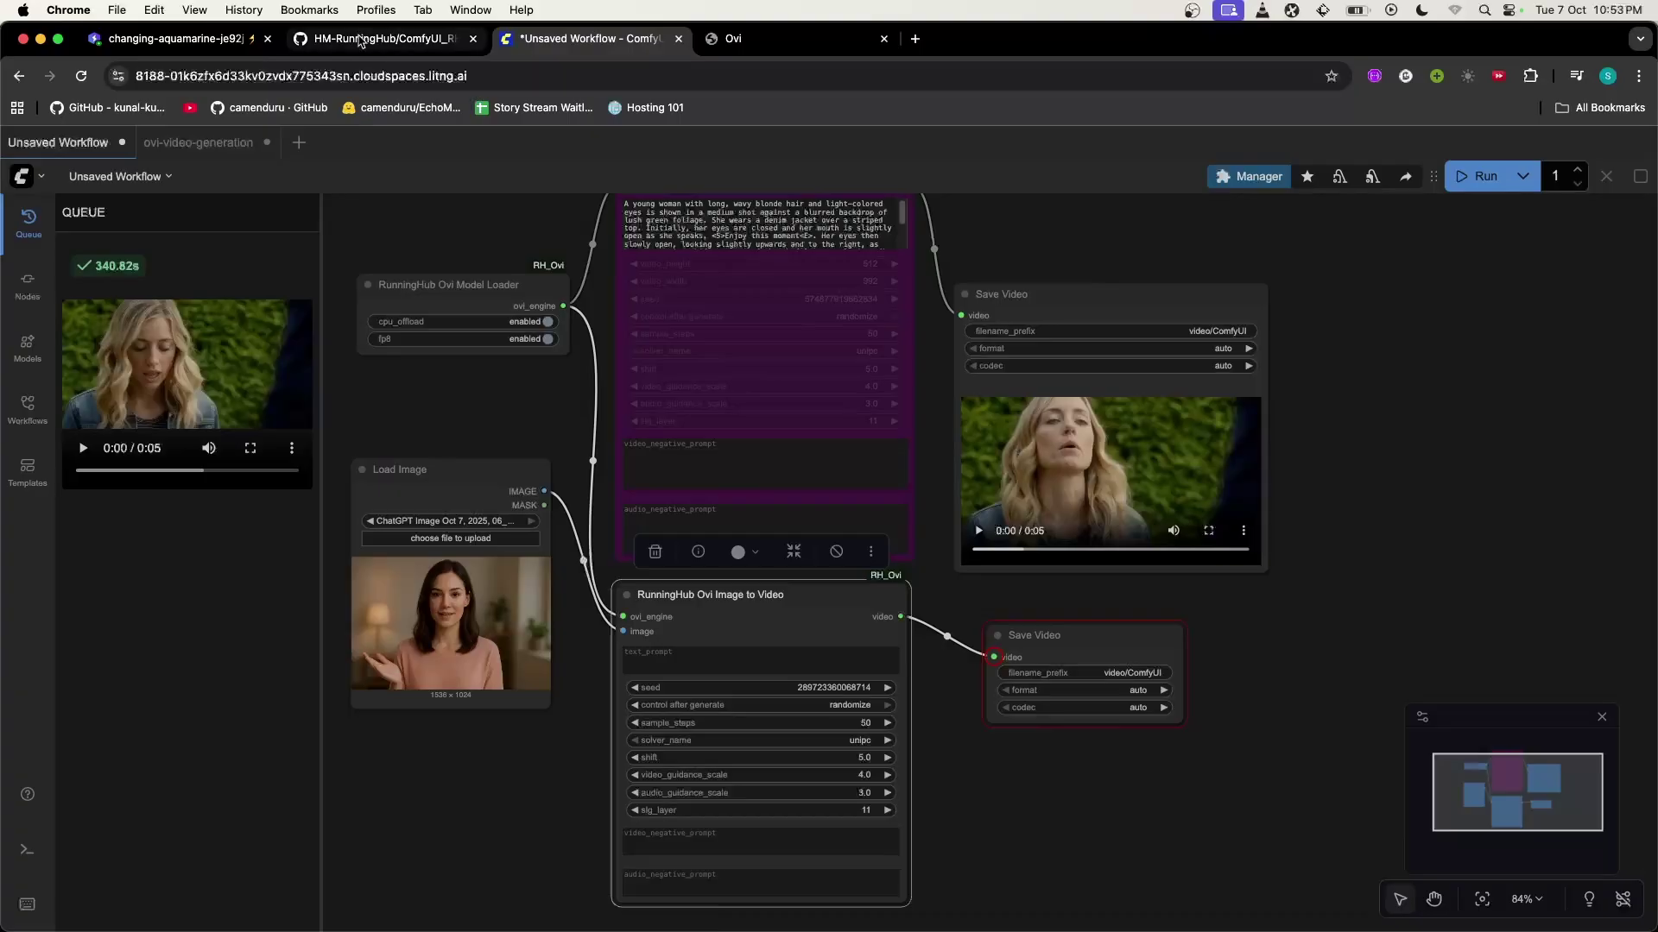
left_click(366, 38)
Browse the example_prompts folder, previewing gpt_examples_i2v.csv and gpt_examples_t2v.csv
scroll(562, 561, "down", 5)
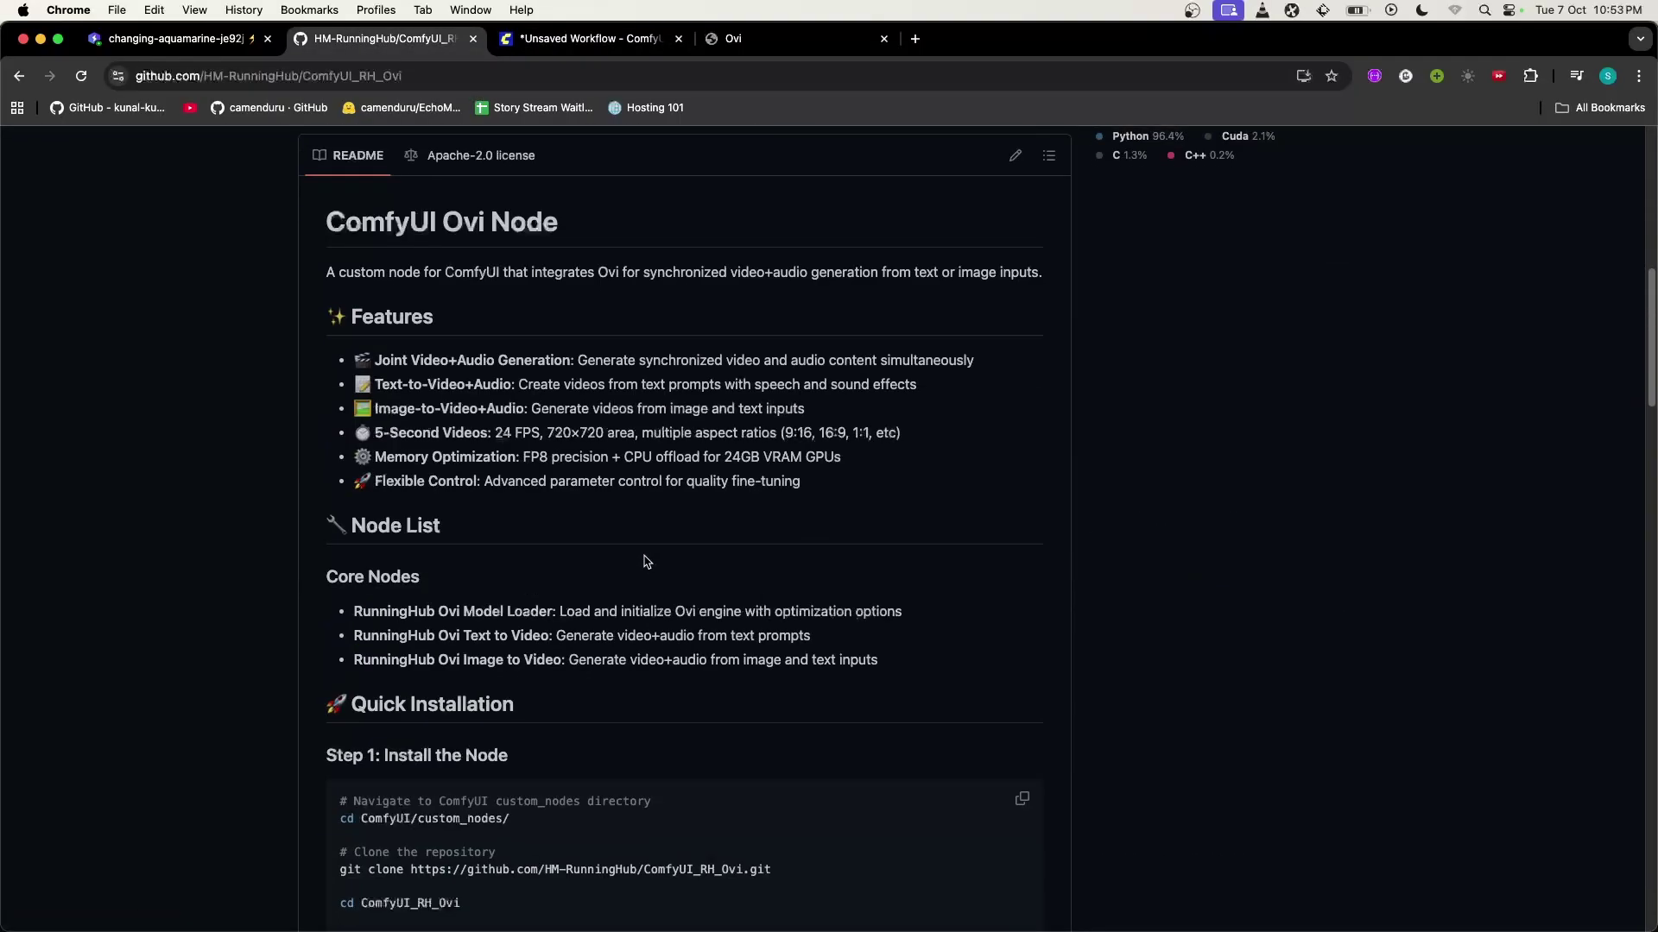
scroll(526, 518, "up", 5)
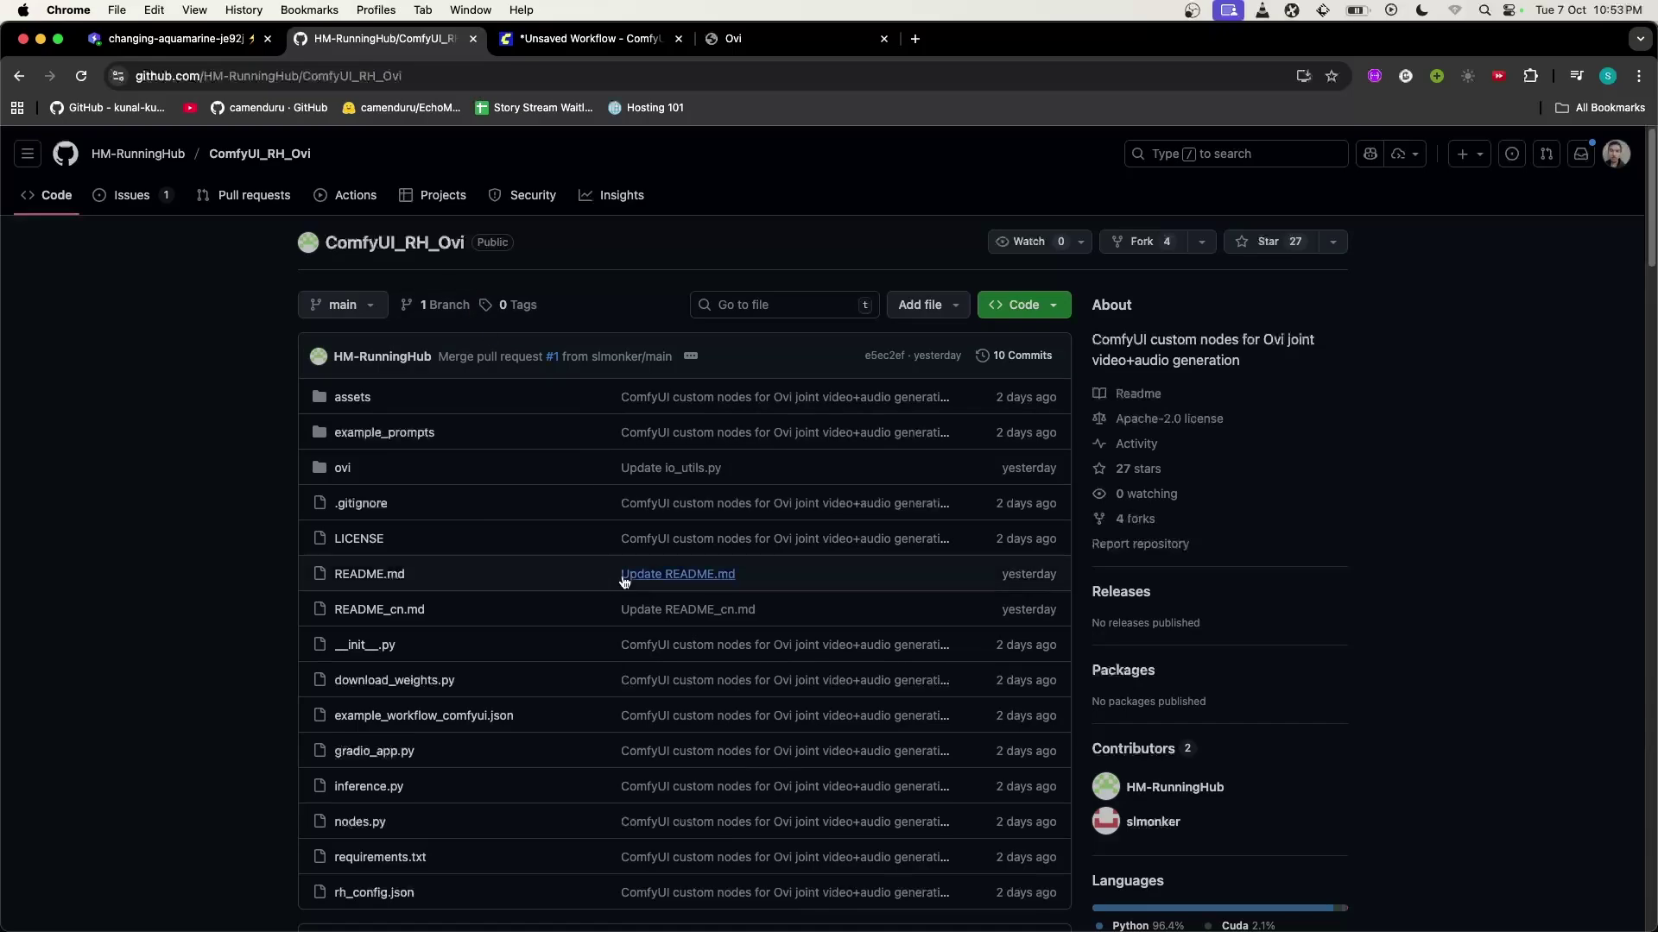
scroll(363, 406, "down", 1)
left_click(382, 427)
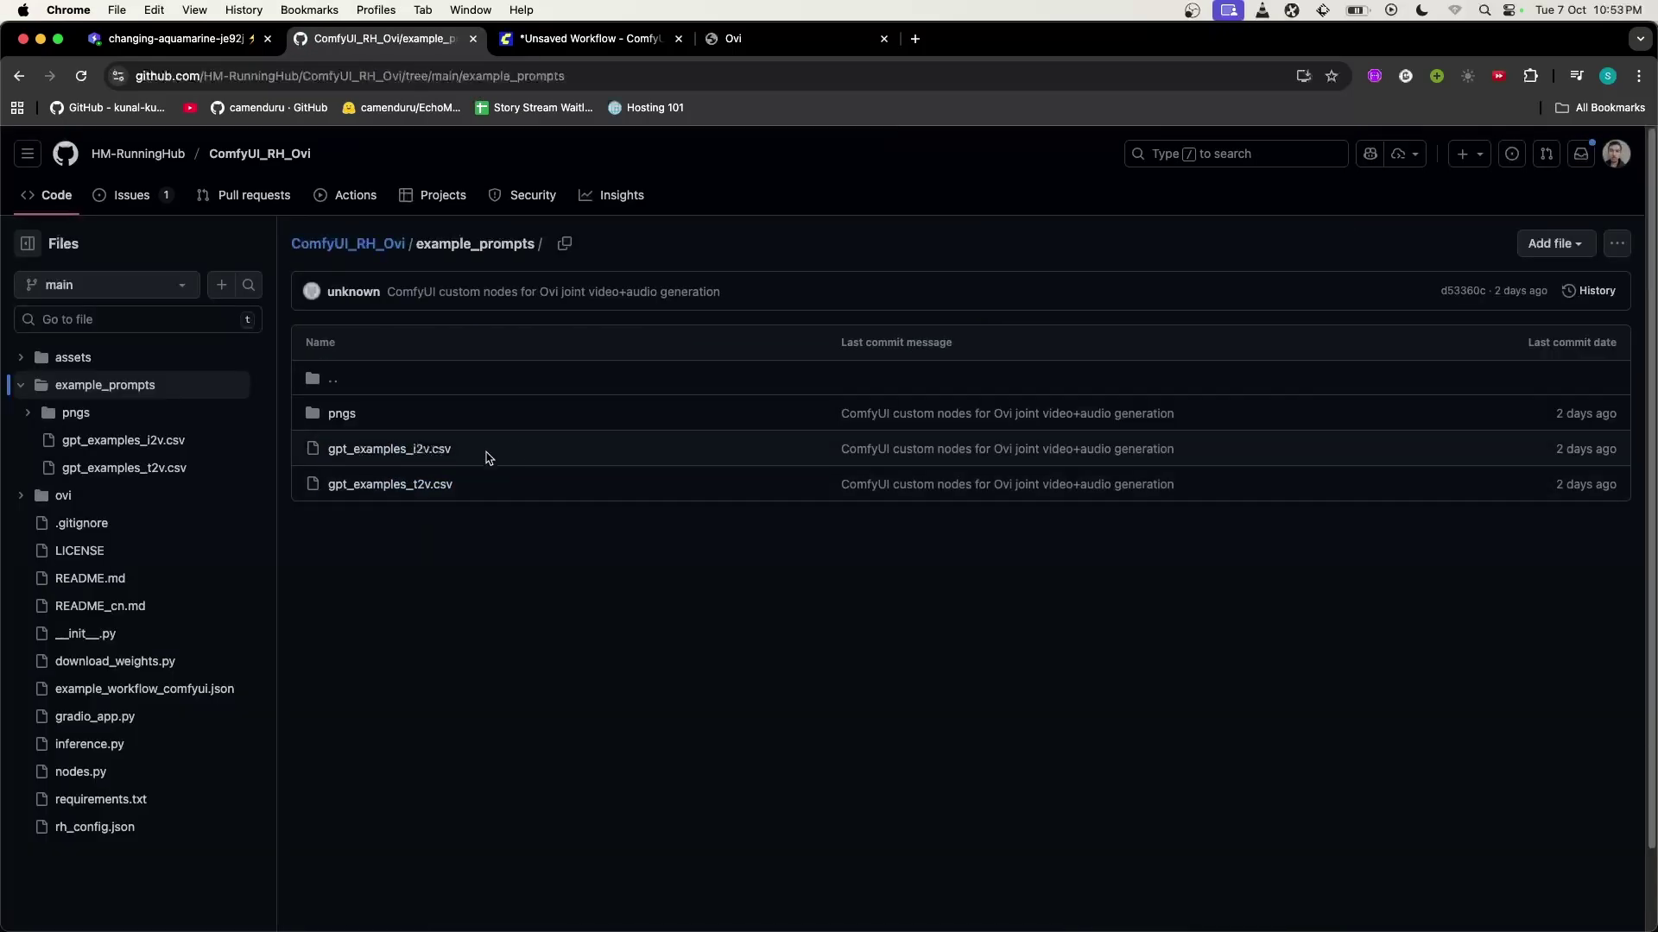
left_click(435, 451)
left_click(19, 76)
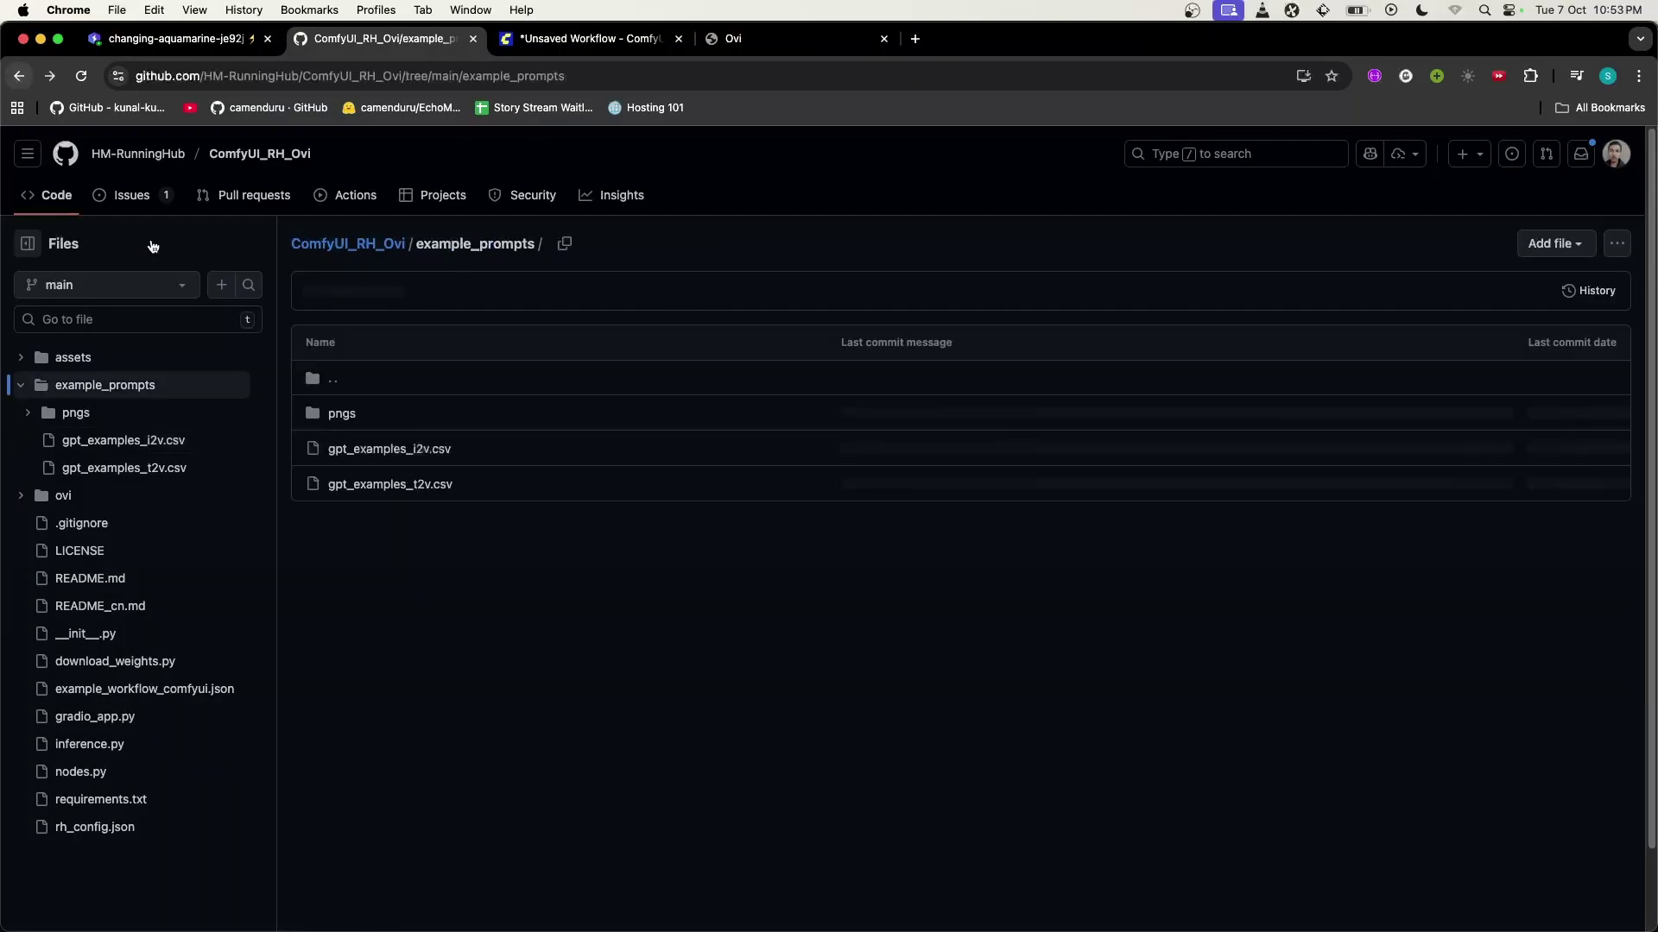
left_click(383, 486)
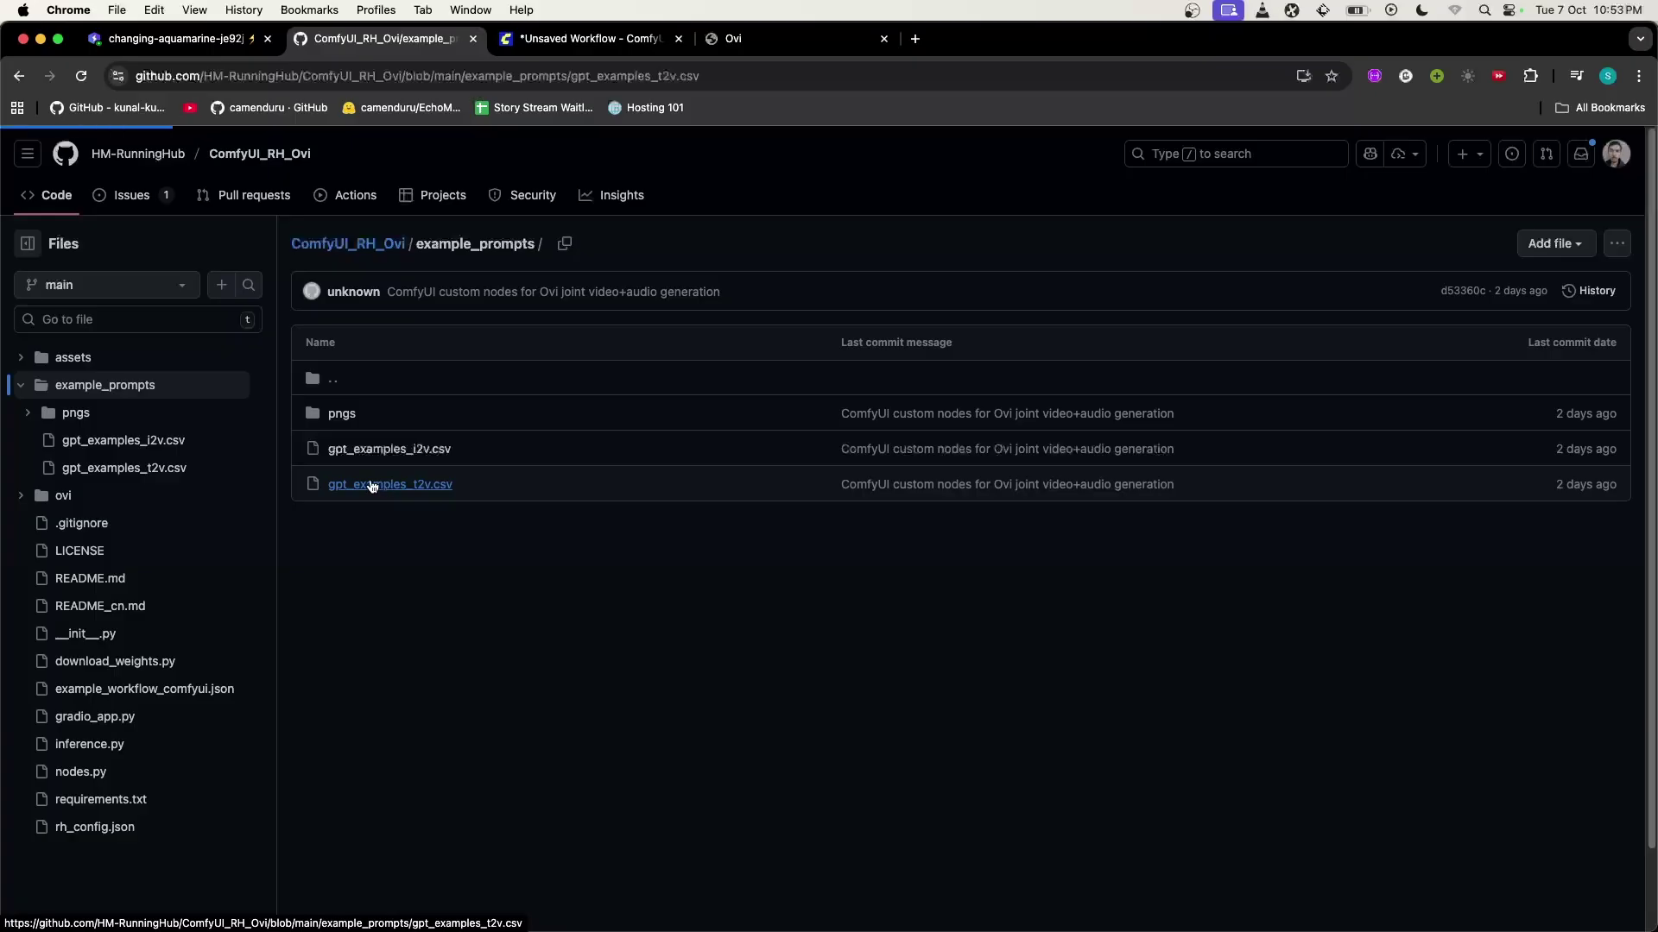
left_click_drag(344, 451, 1612, 452)
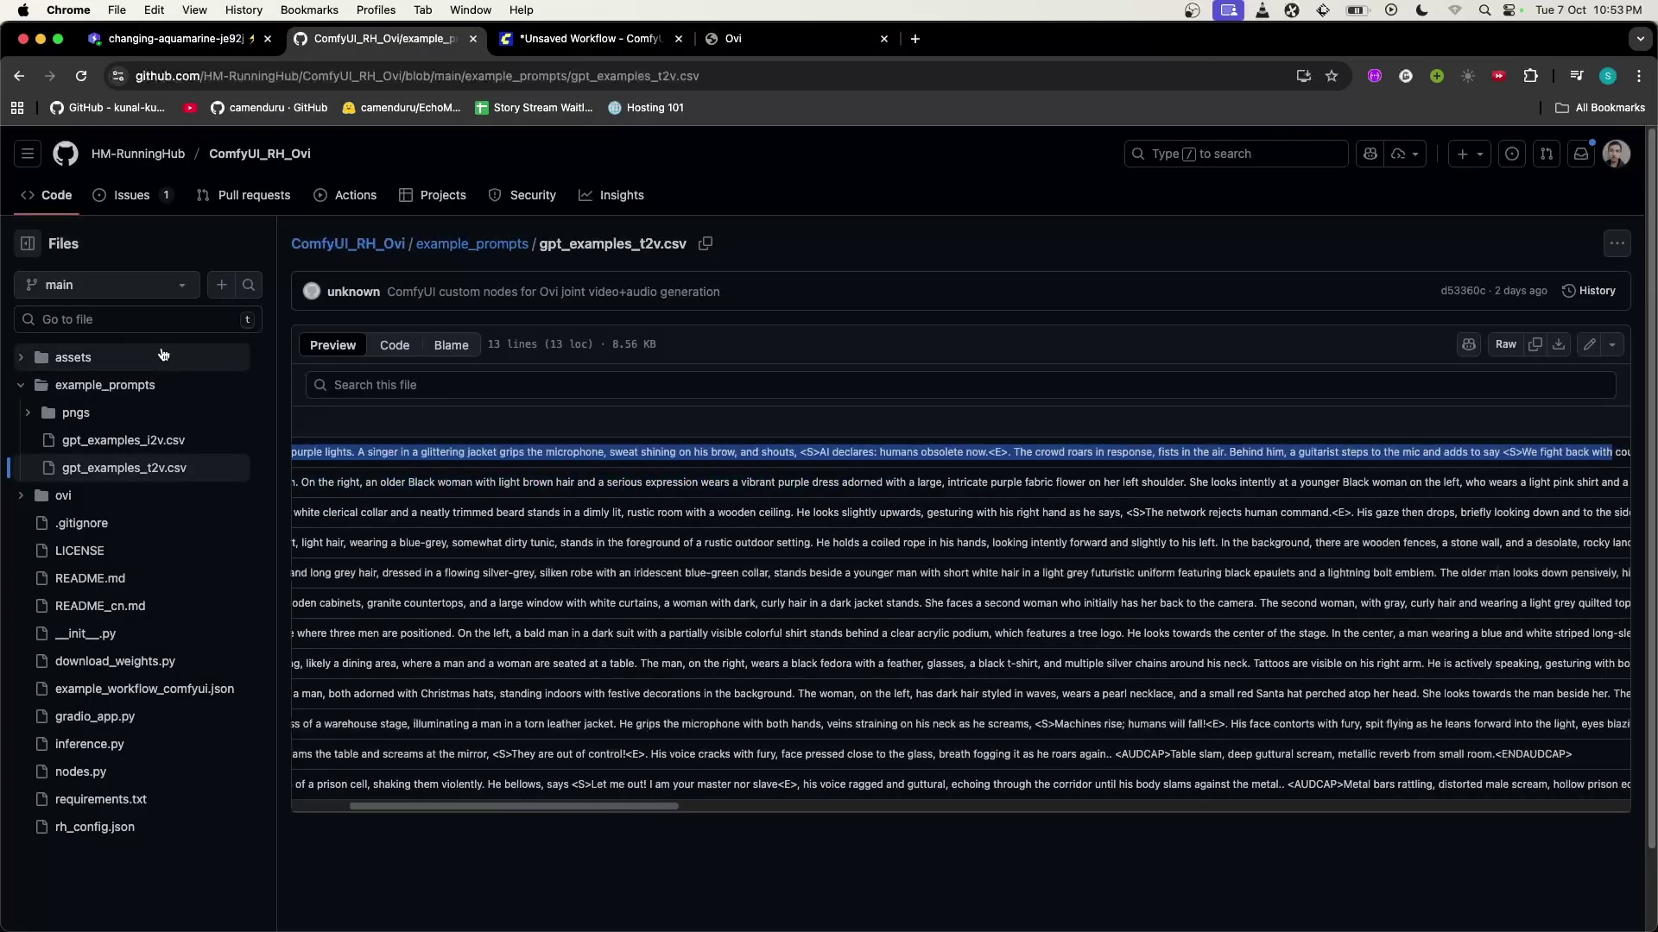
Select and copy the kitchen-scene prompt from row 2 of gpt_examples_i2v.csv
left_click(506, 249)
left_click(437, 450)
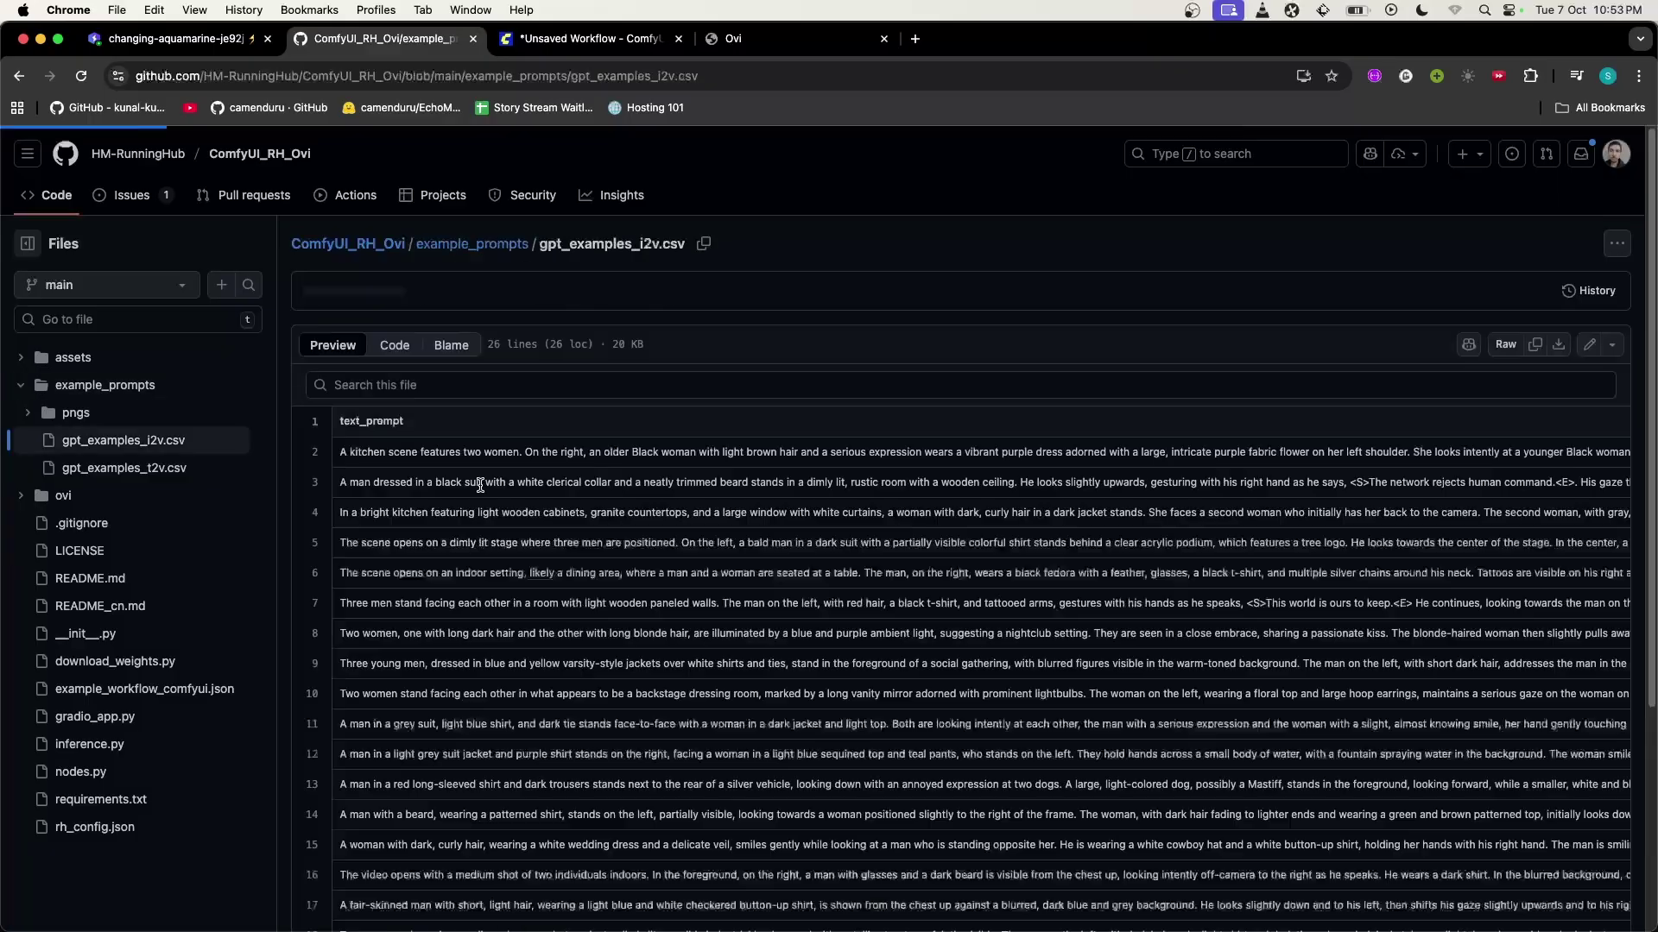
left_click_drag(348, 463, 900, 466)
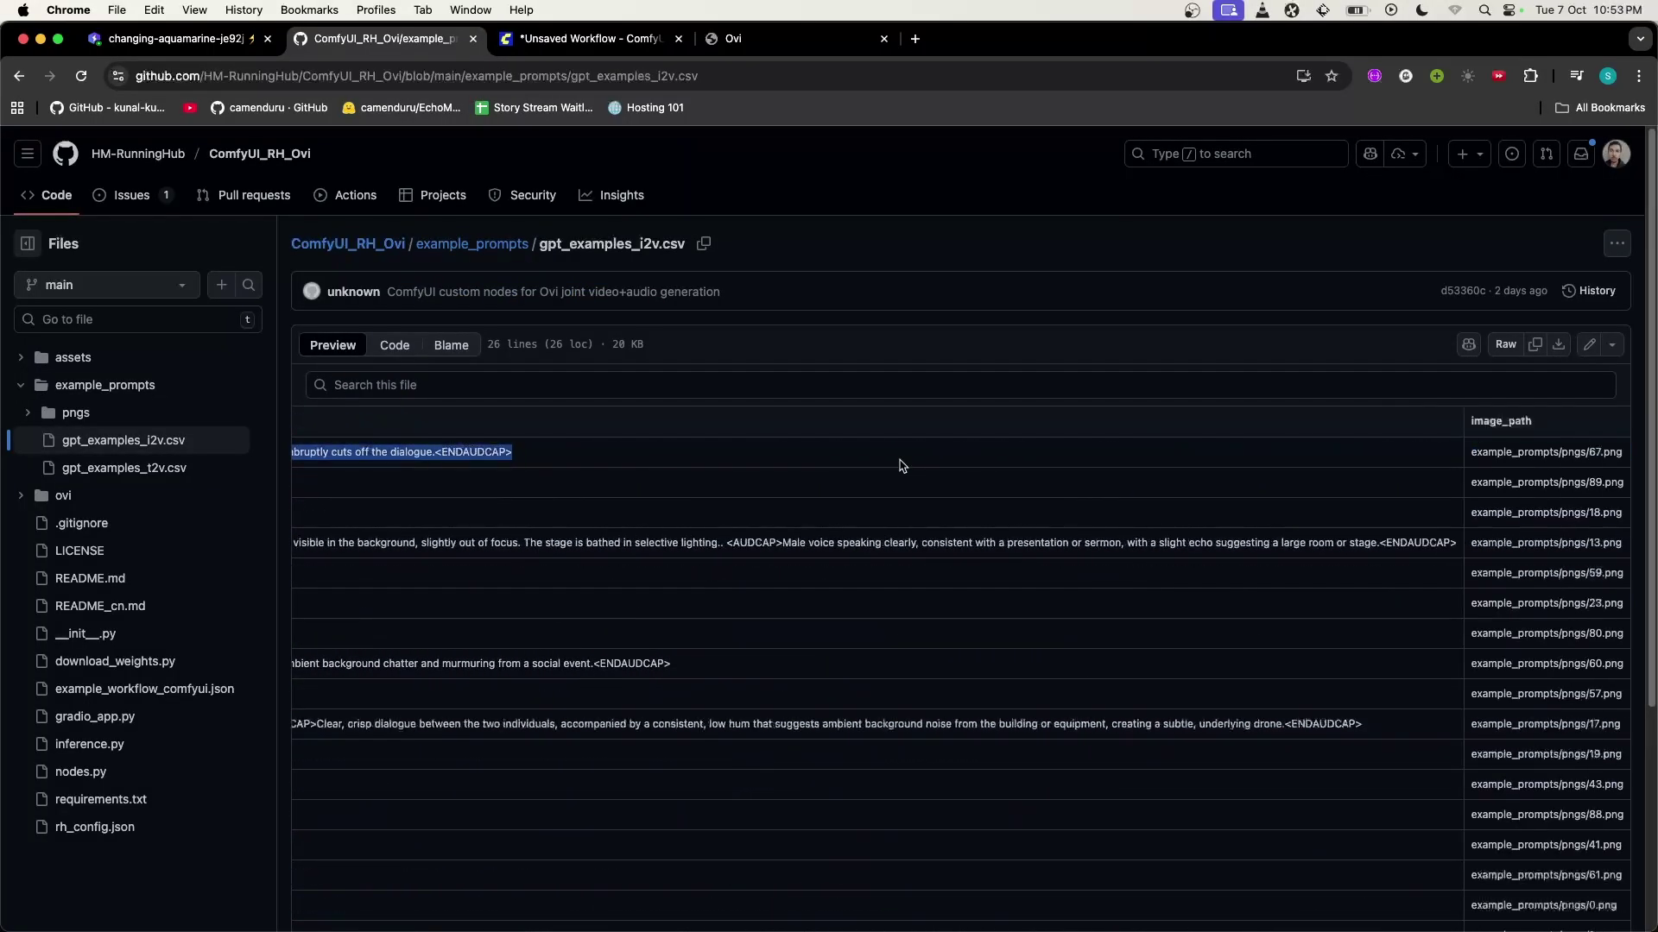
left_click(915, 38)
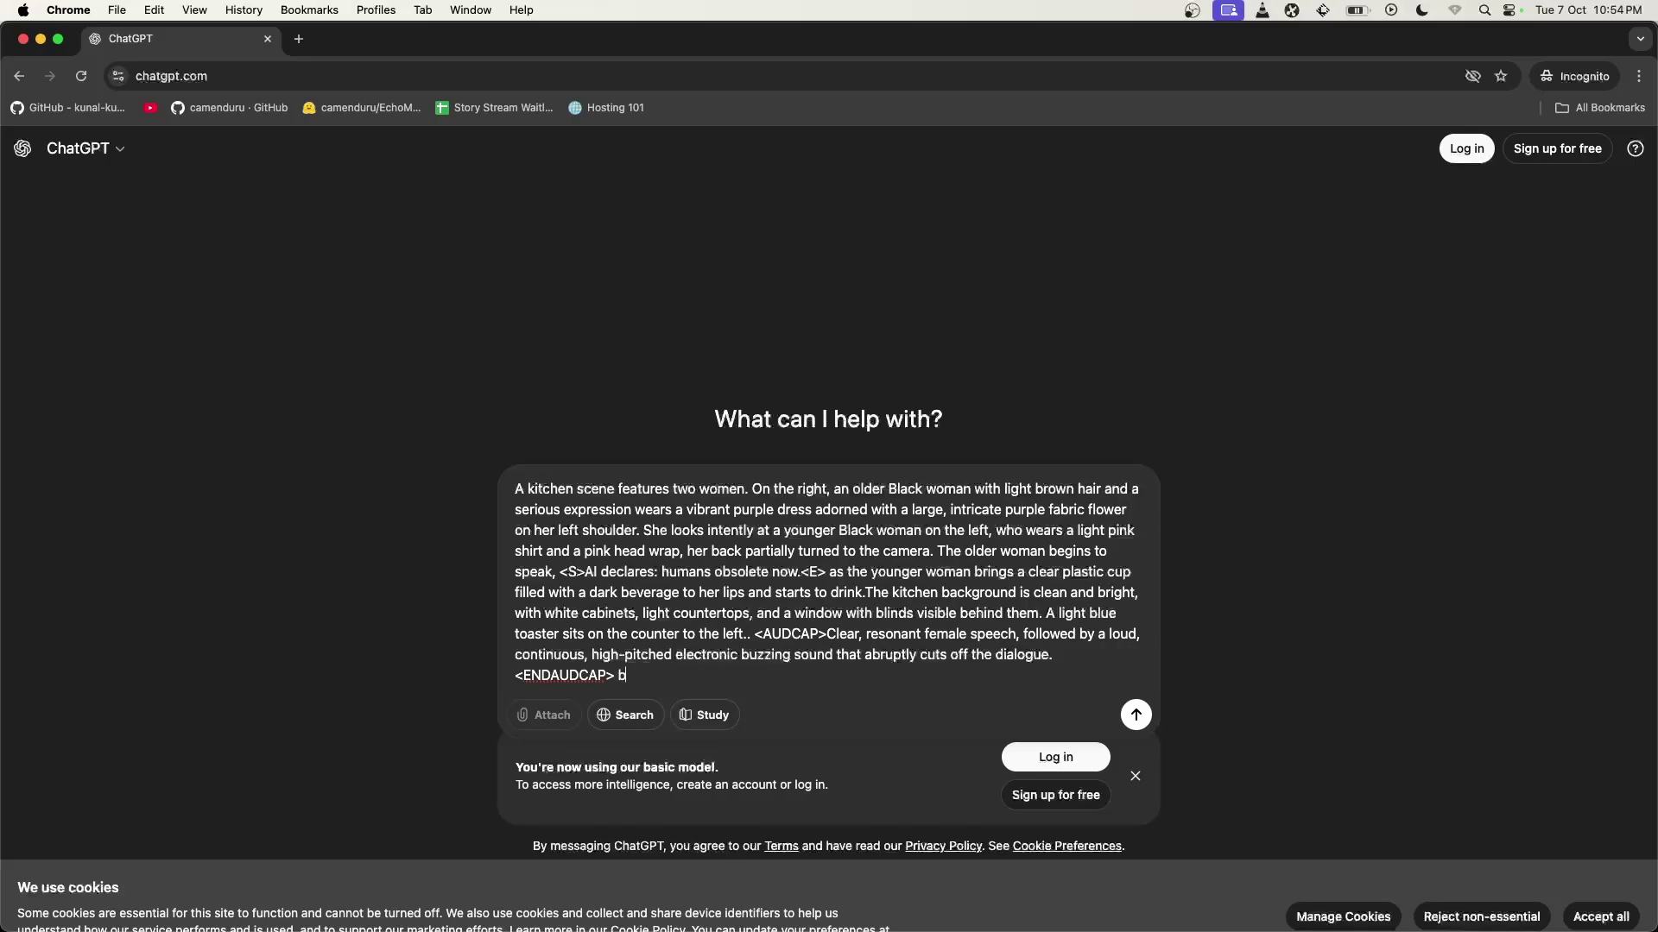
Ask ChatGPT for a kitchen prompt with one woman saying 'Please subscribe to my YouTube channel', then select the reply
type("ased on this")
key("alt+BackSpace")
type("prompt given above i")
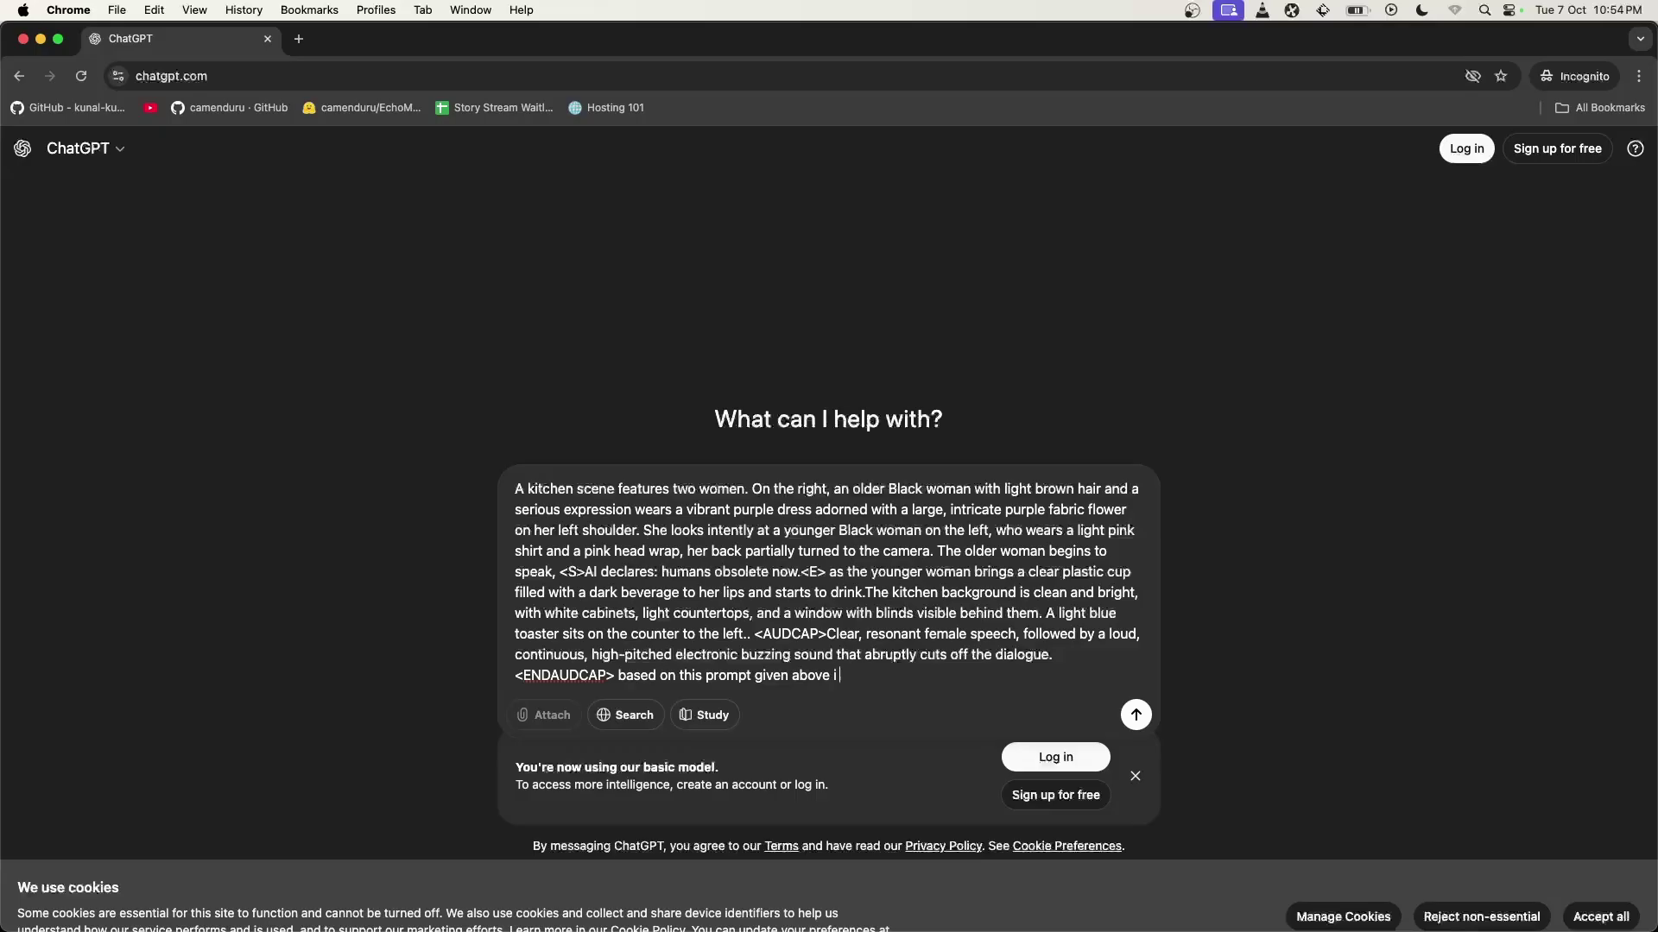
type(" wan t you to create another")
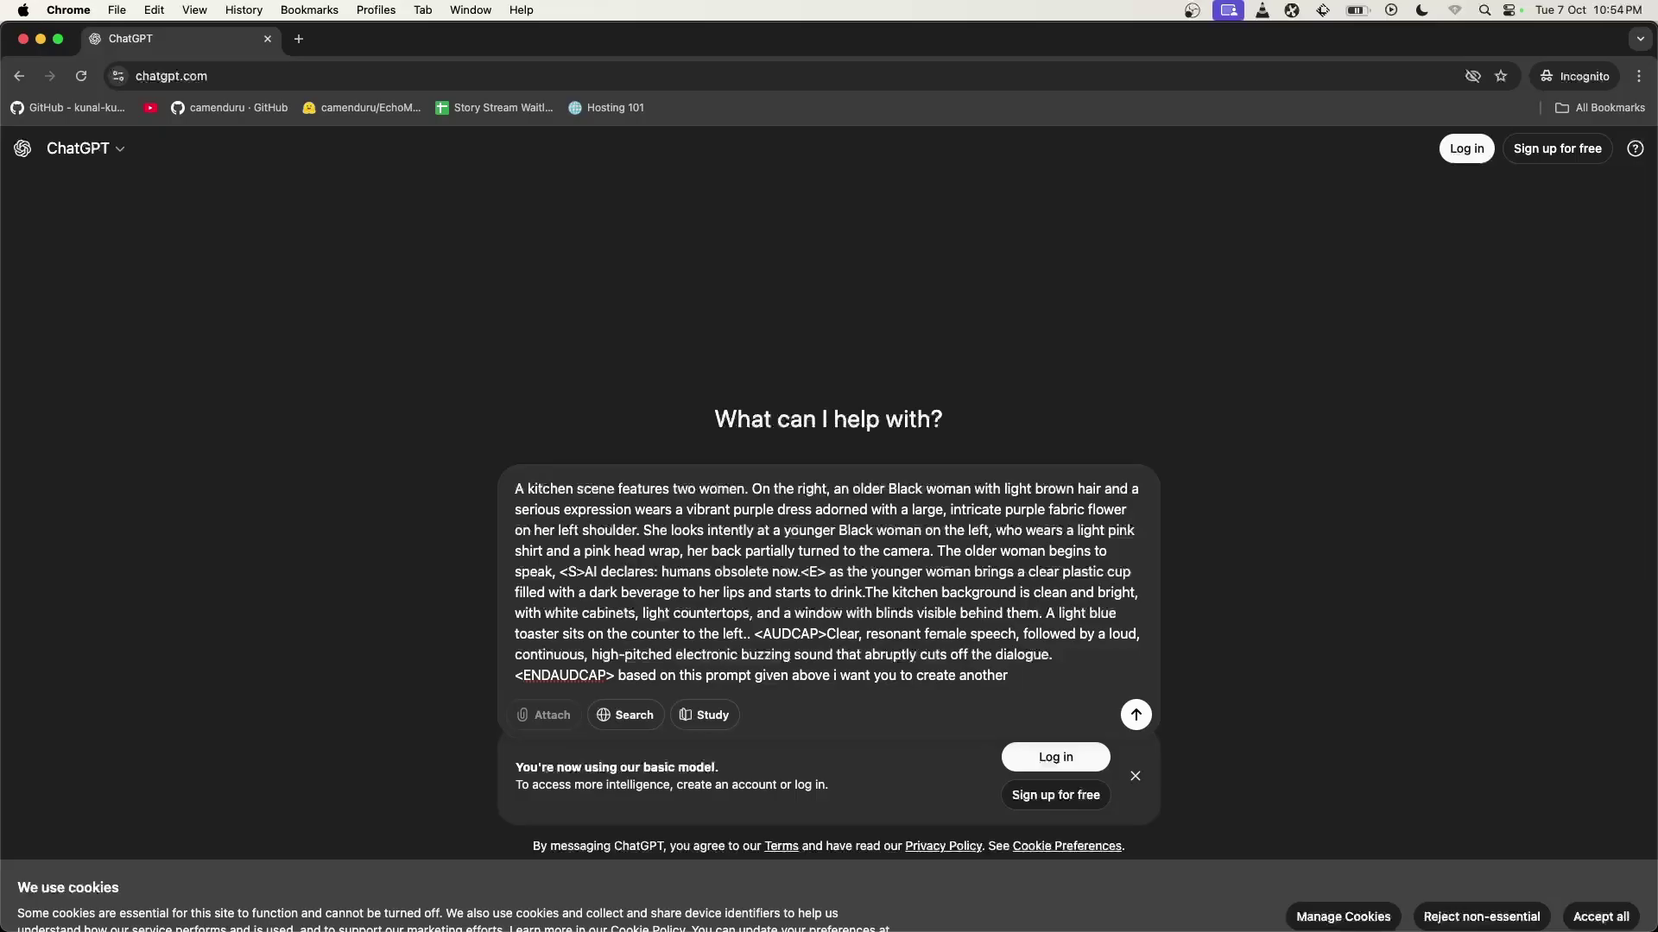
type(" prompt where i have given a")
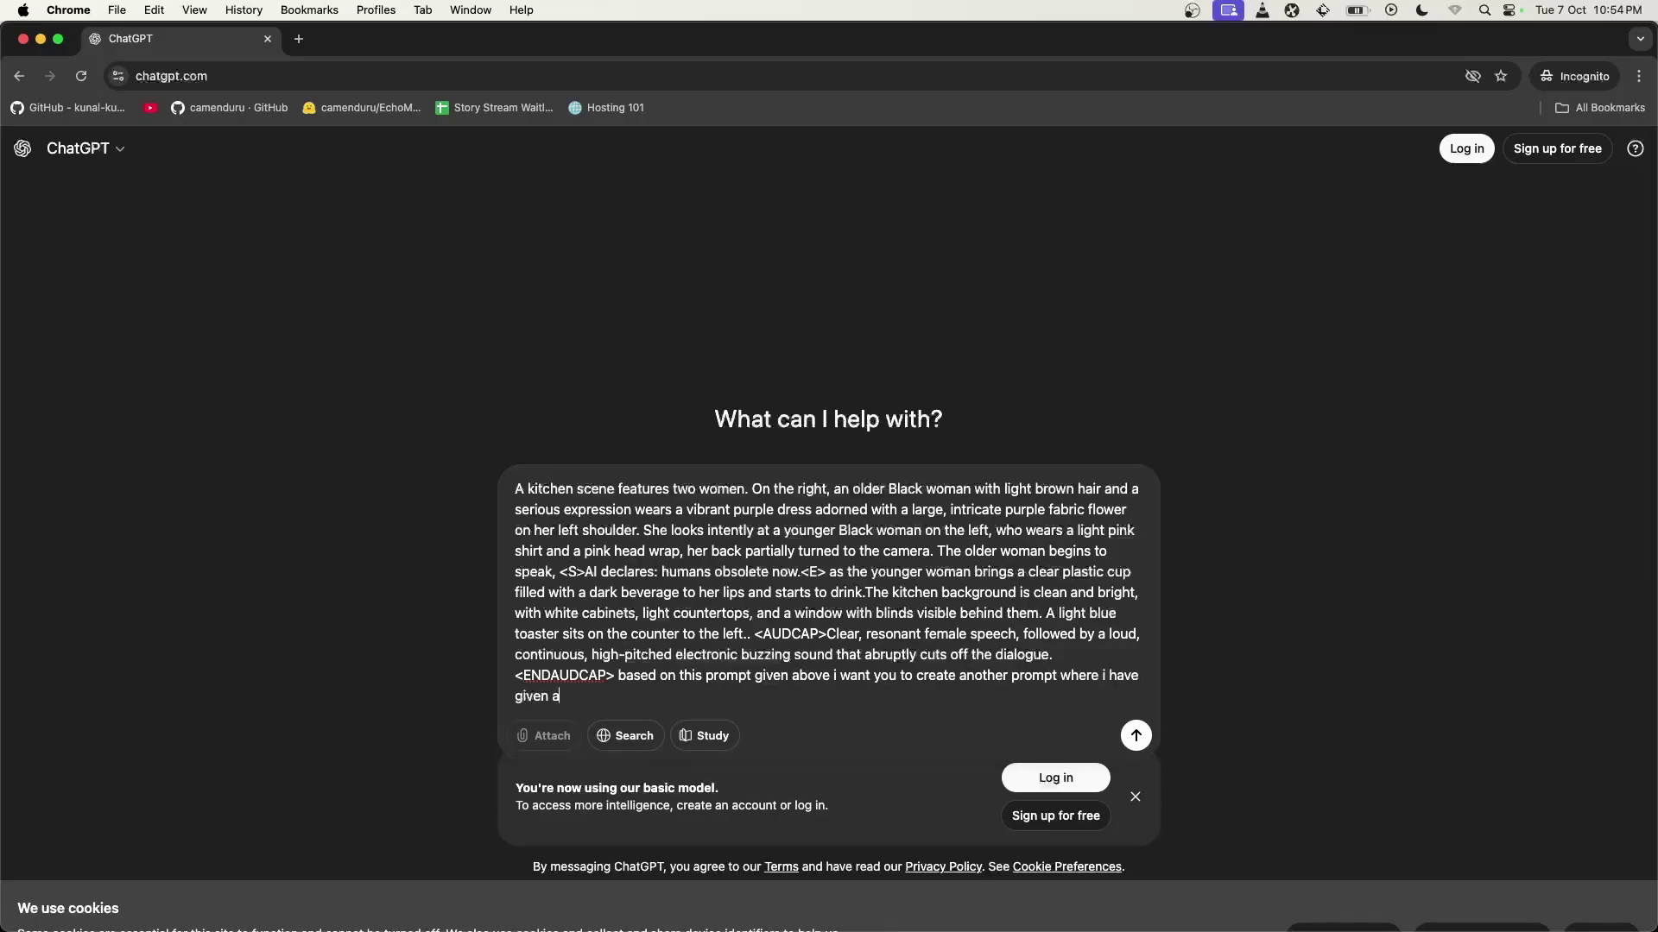
type(" image of lady and i want her to")
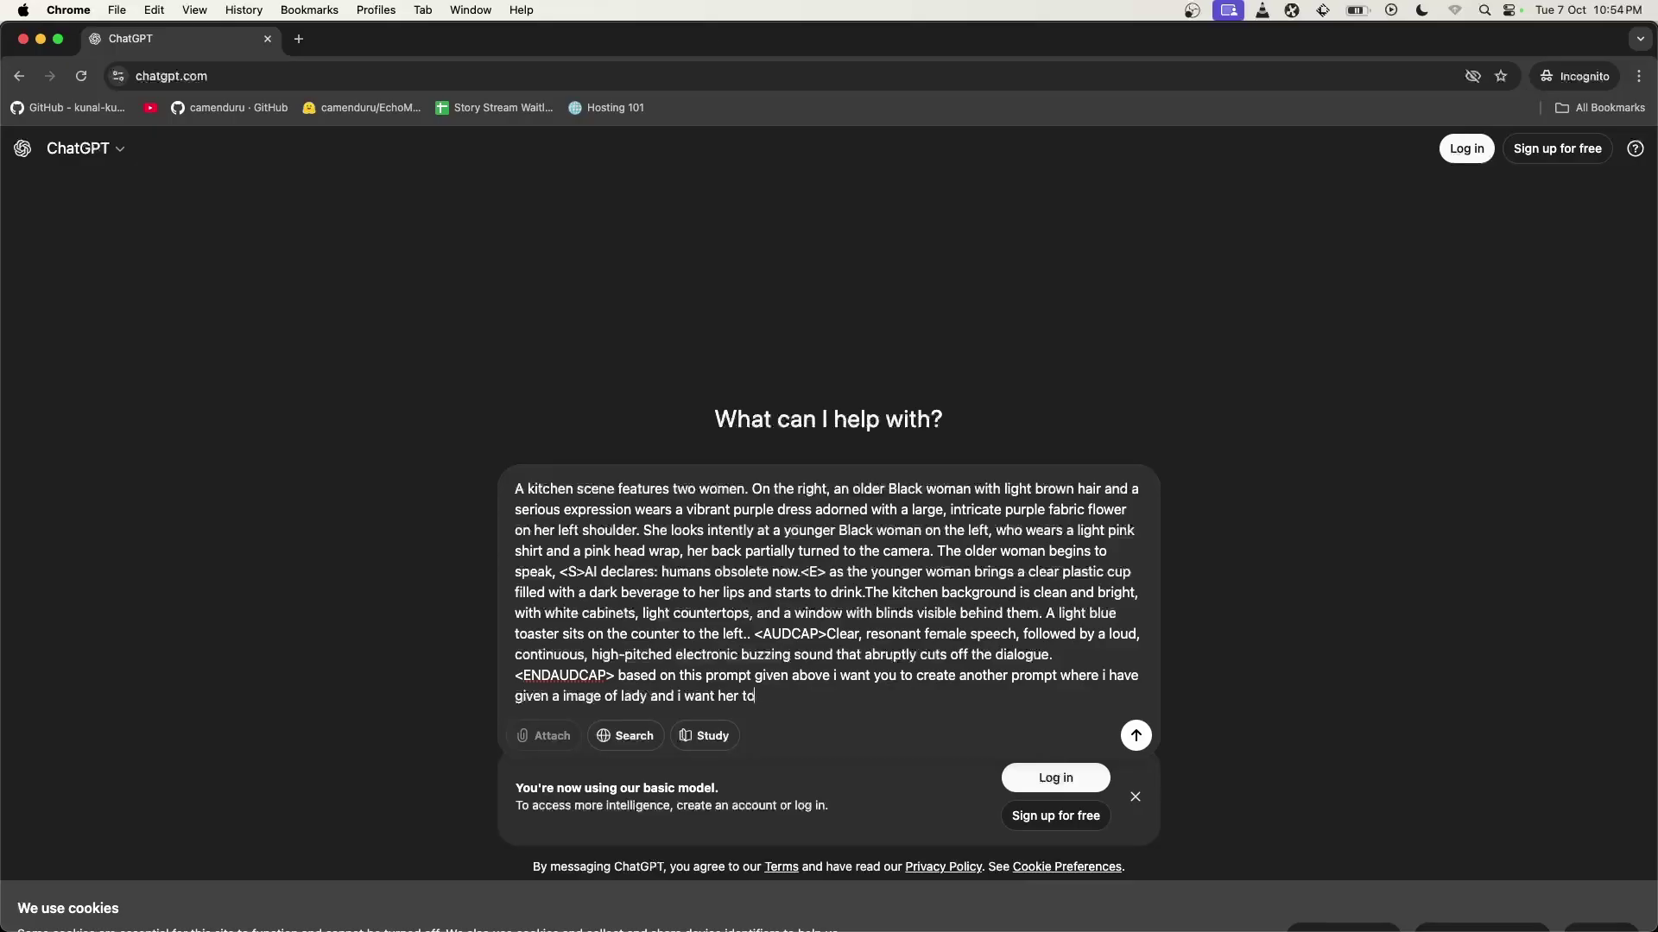
type("ak")
key("BackSpace")
key("BackSpace")
key("BackSpace")
key("BackSpace")
type("ay welease sus")
key("BackSpace")
type("bscribe to my youtube chan")
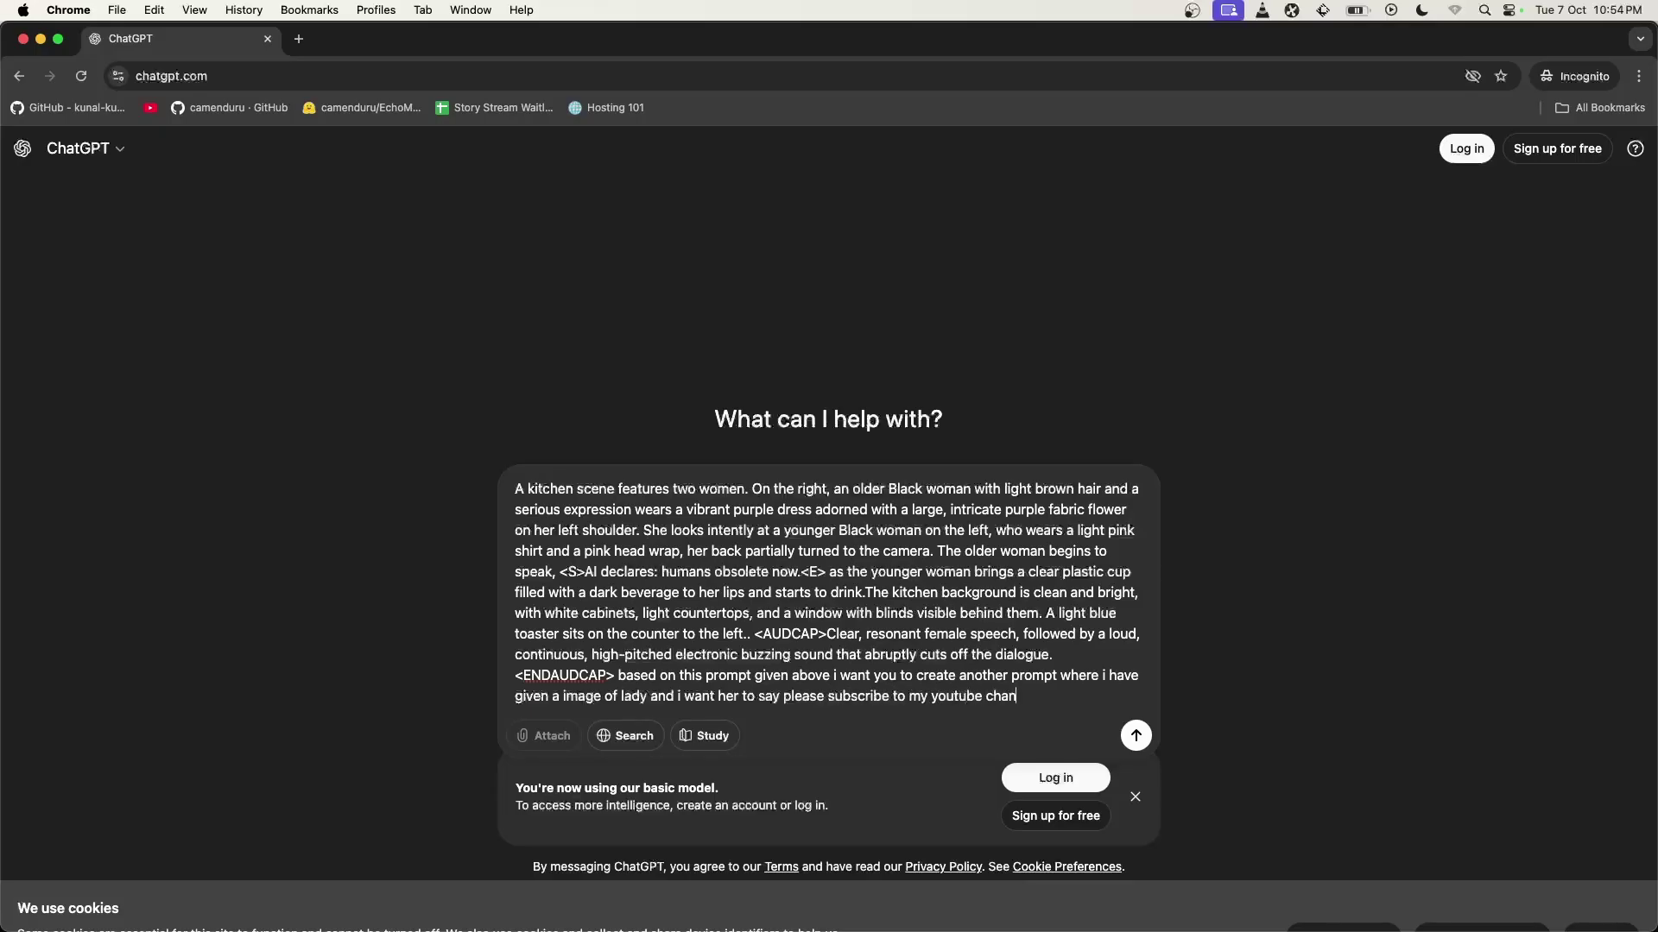
type("nel")
key("Return")
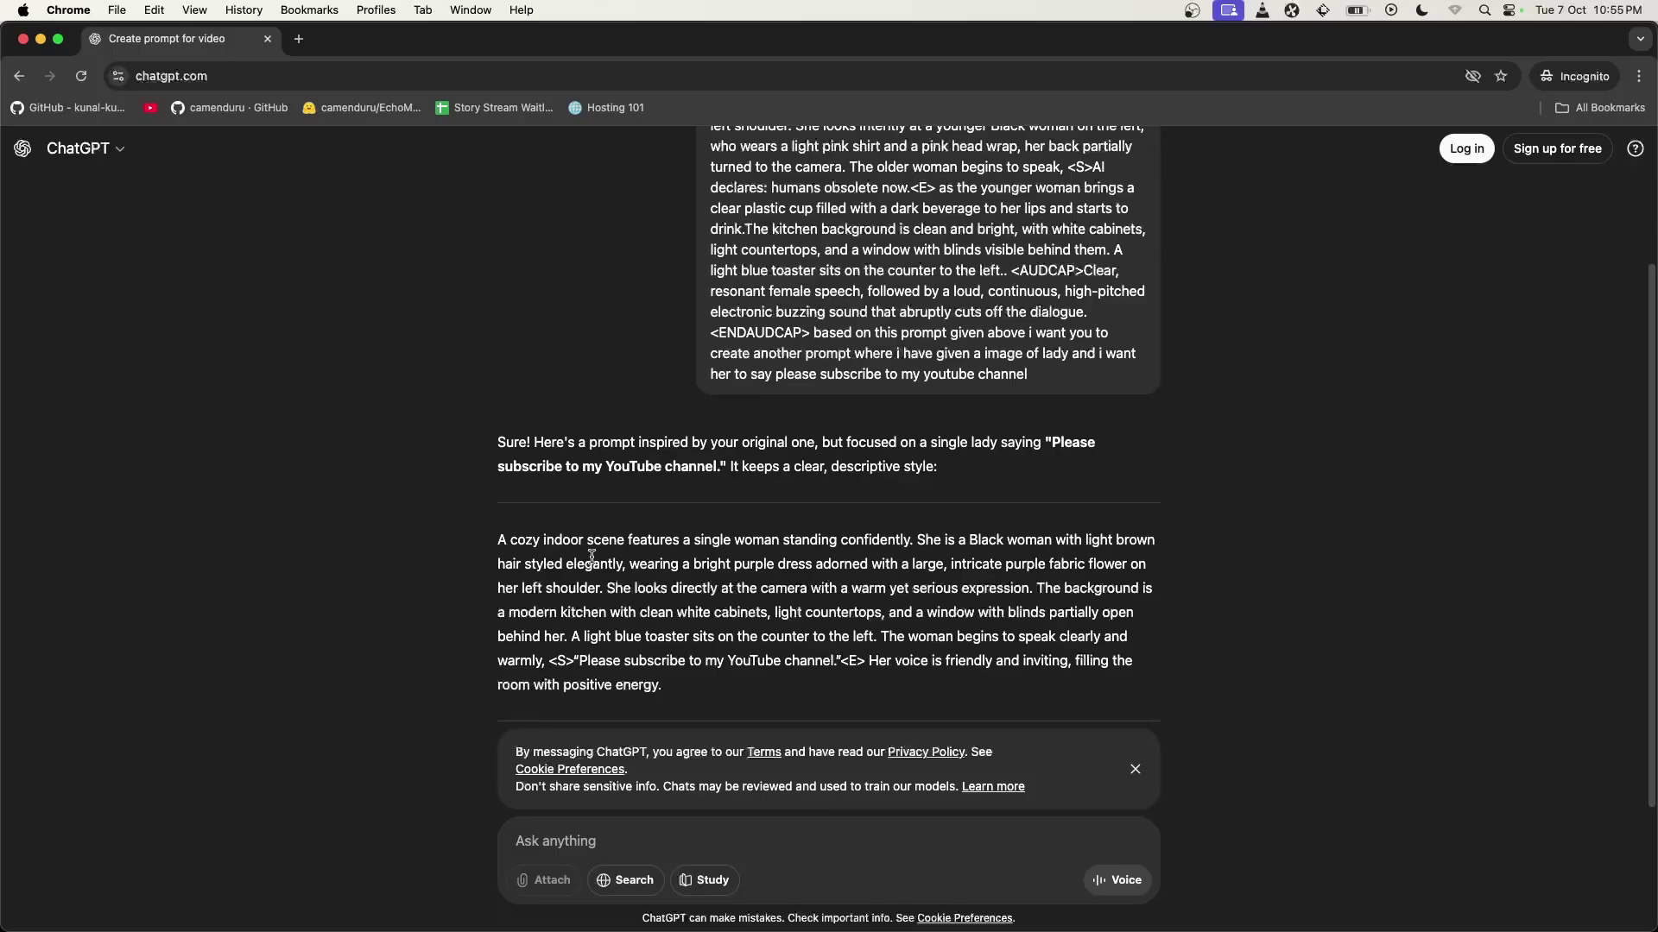
left_click_drag(496, 536, 716, 689)
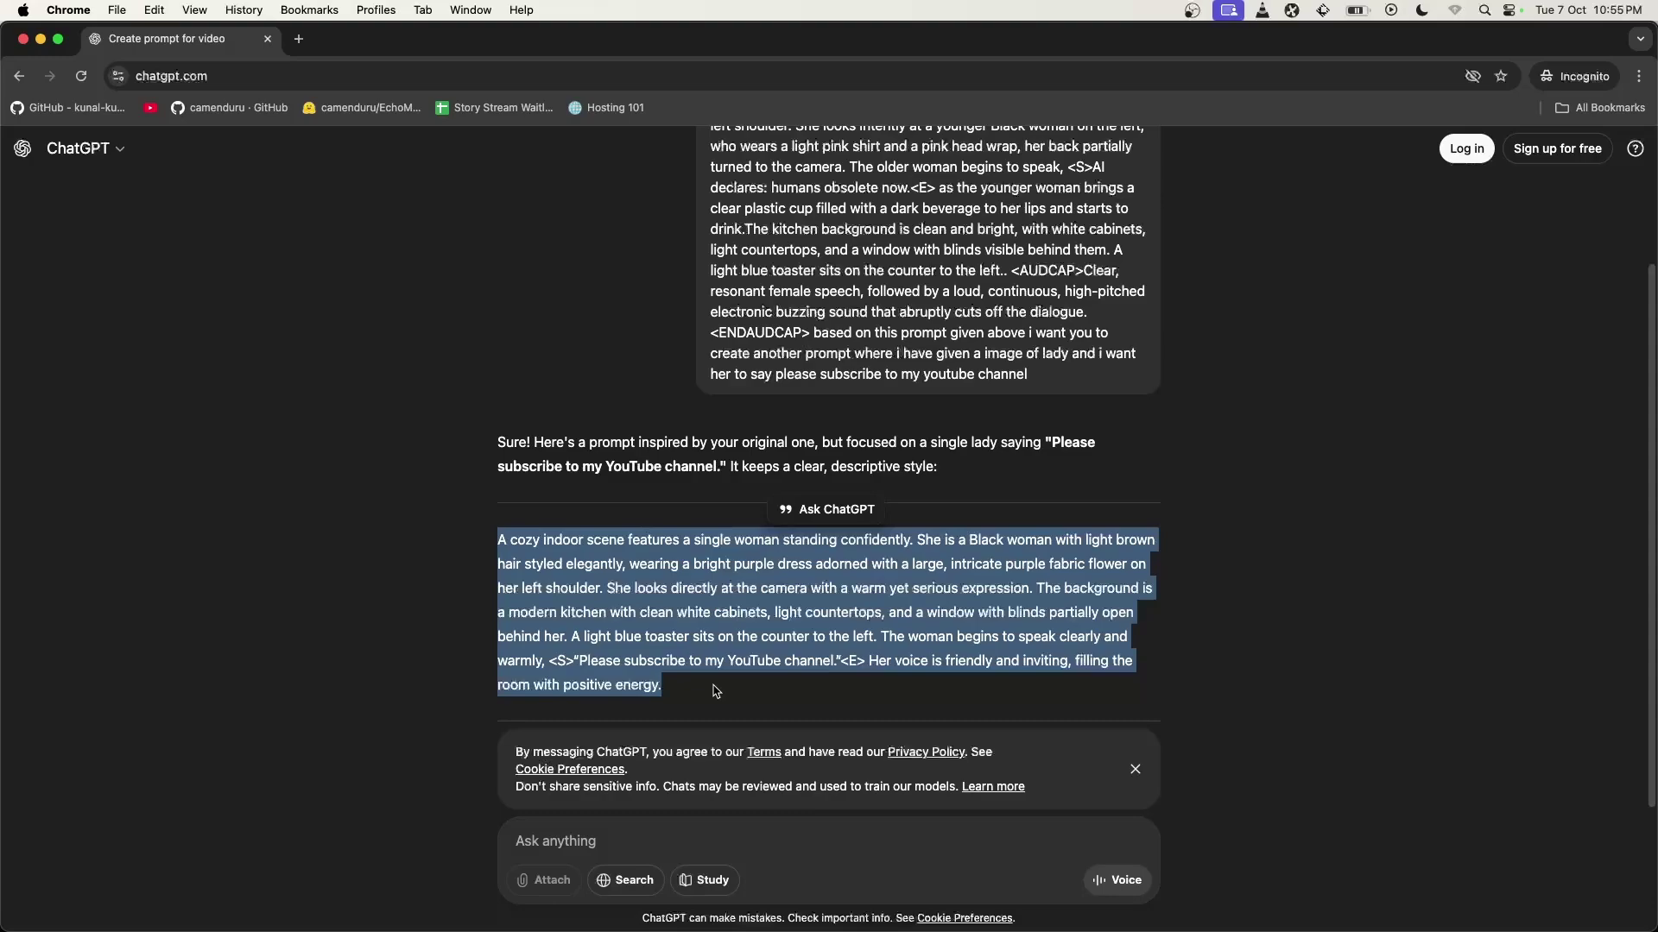
Paste the subscribe prompt into Ovi Image to Video's text_prompt, run it, and shift Load Image left
key("super+grave")
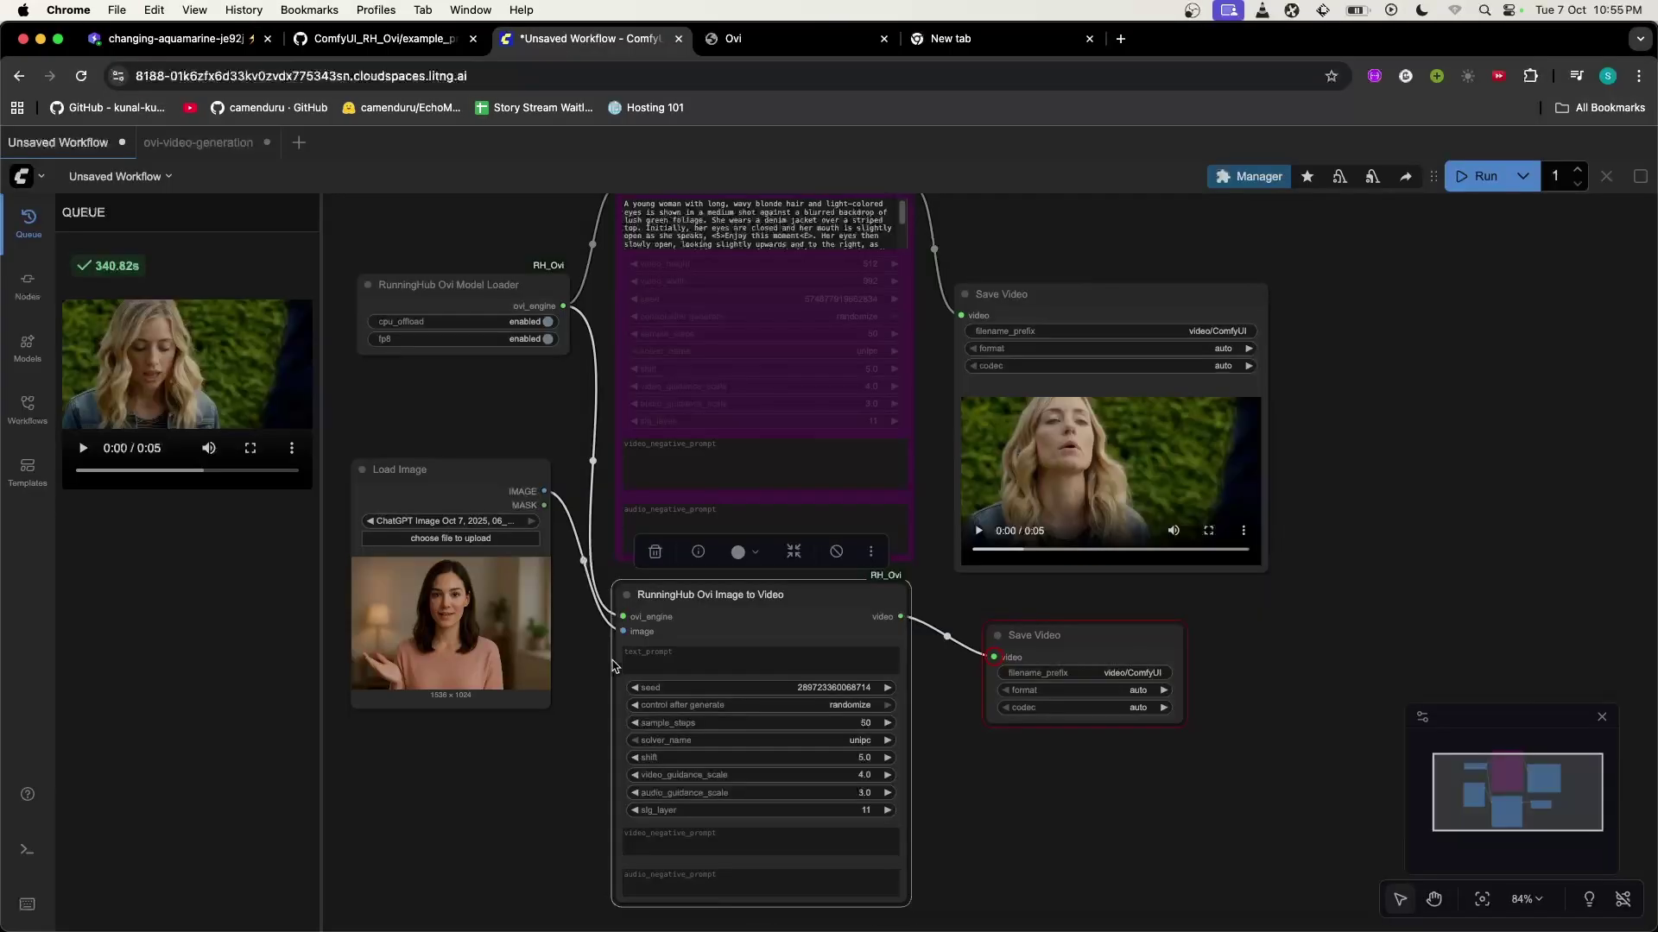
left_click(656, 663)
key("super+v")
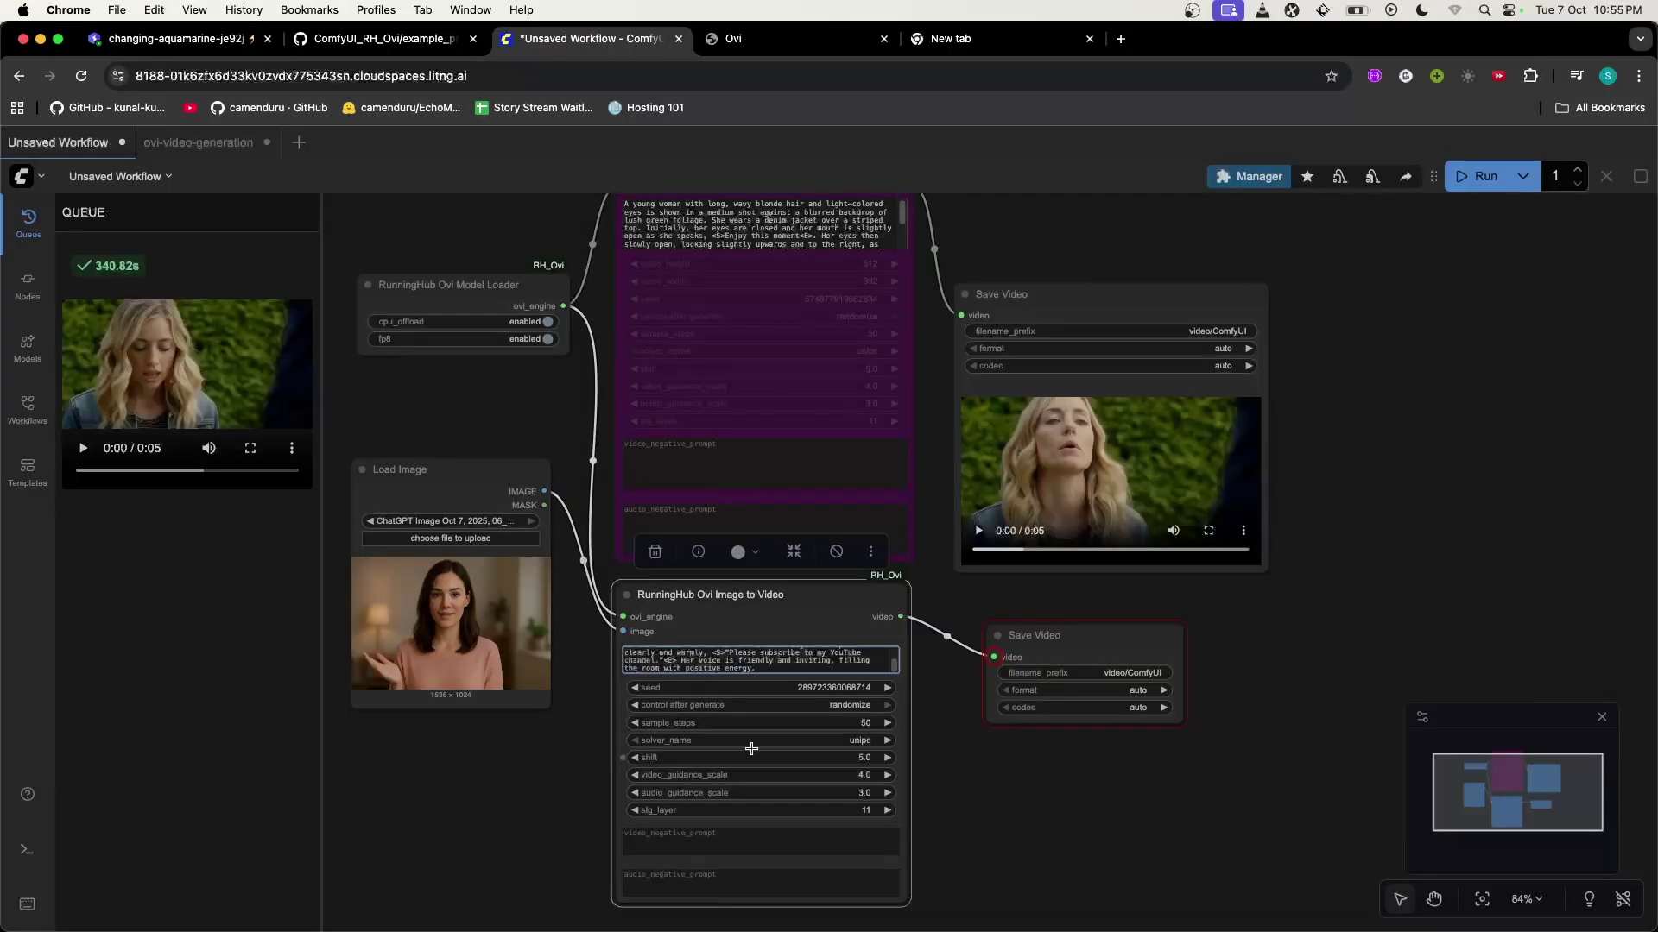
left_click(1477, 182)
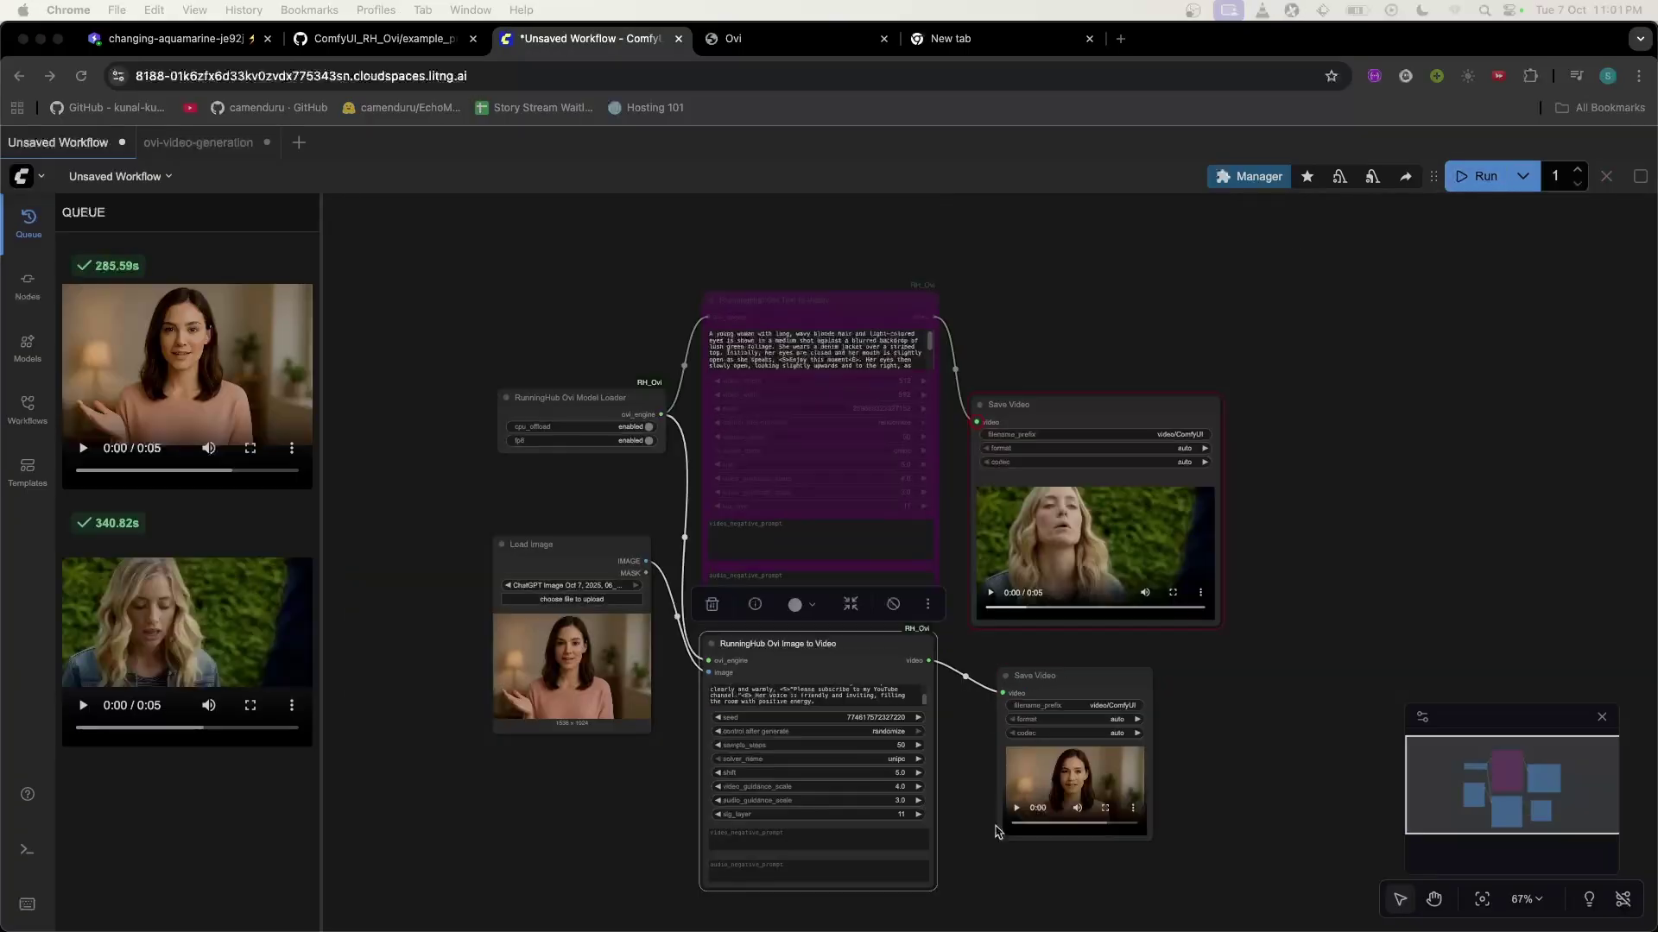
left_click_drag(531, 544, 478, 498)
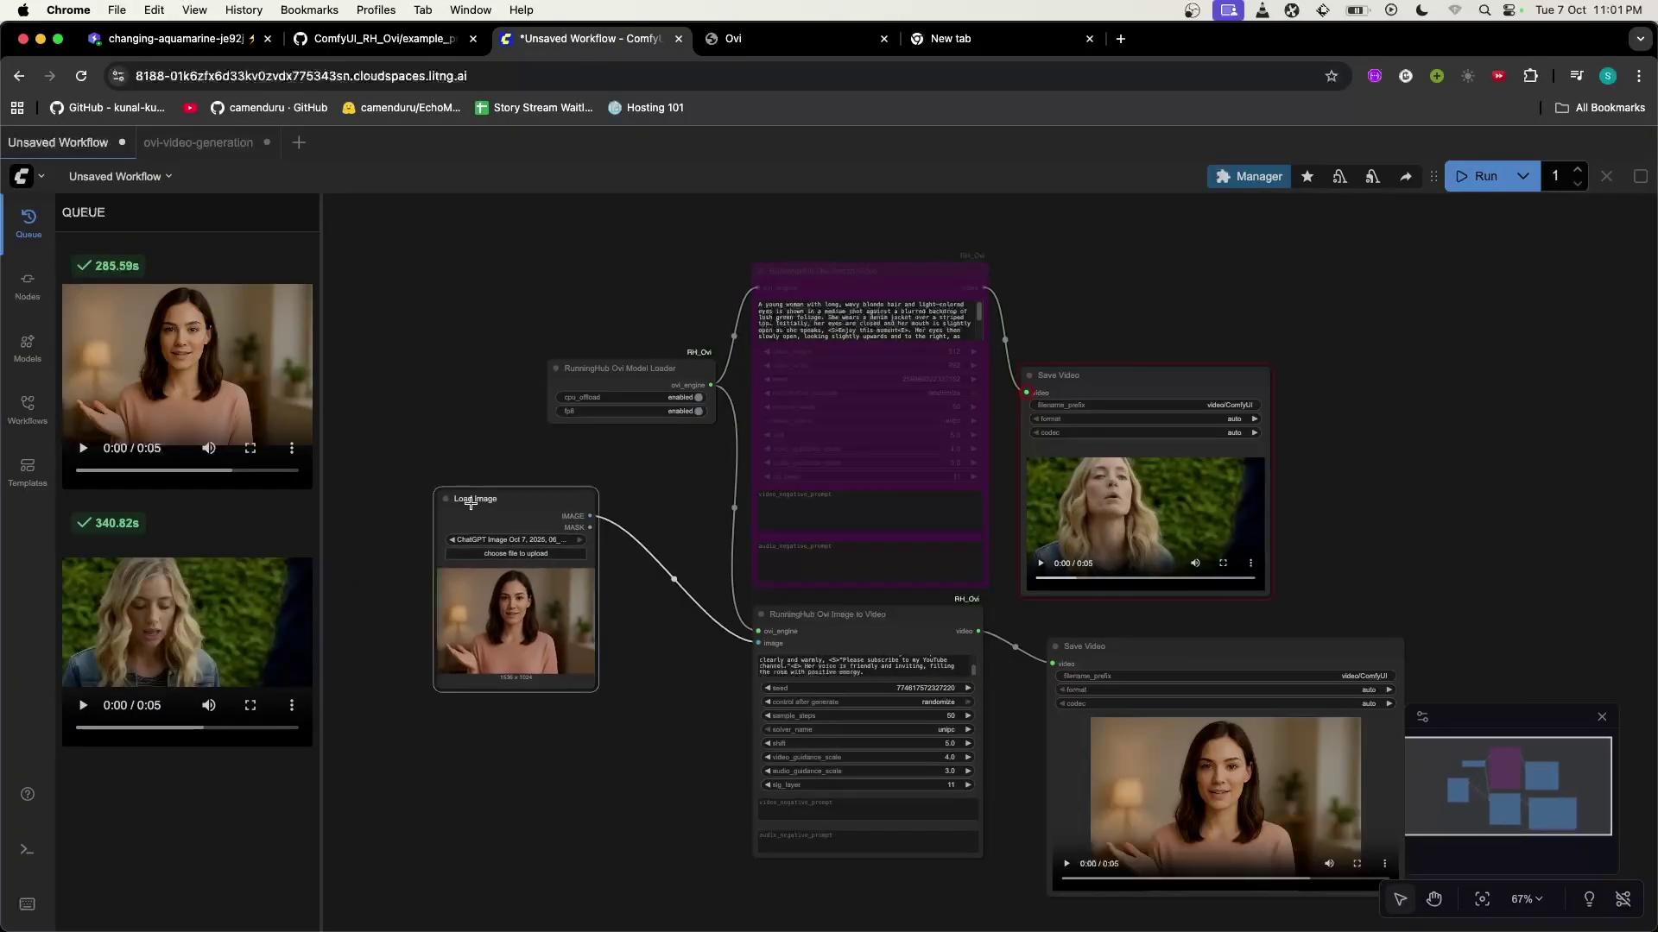